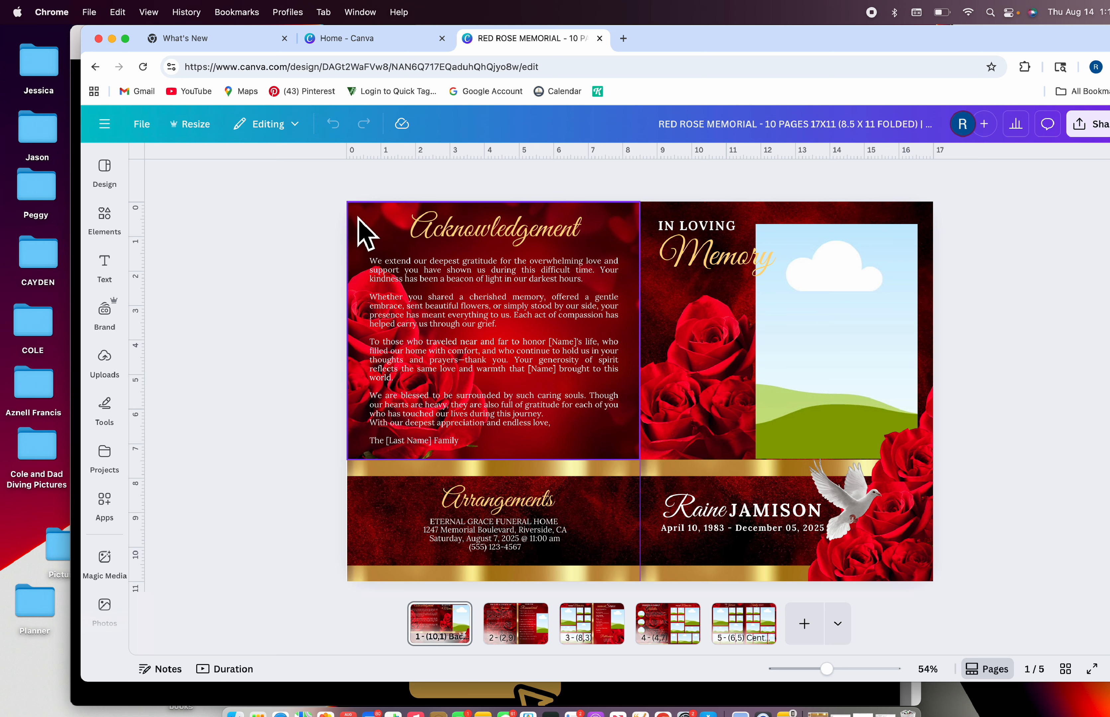
click(150, 128)
click(172, 410)
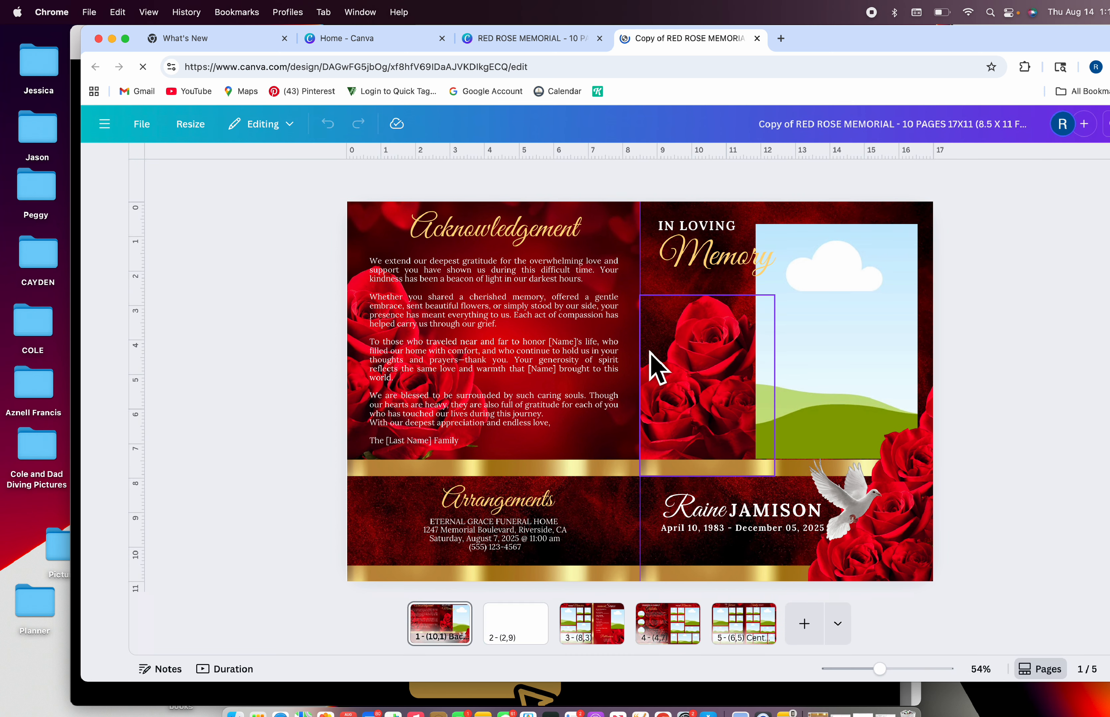
click(662, 125)
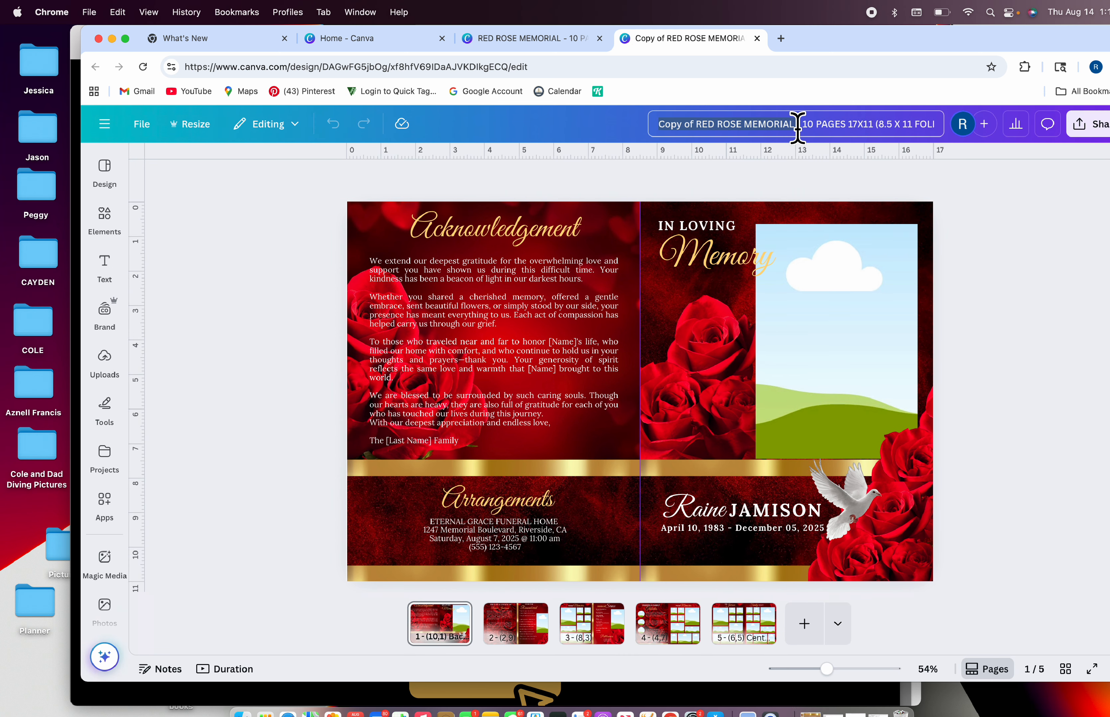
key(shift+r)
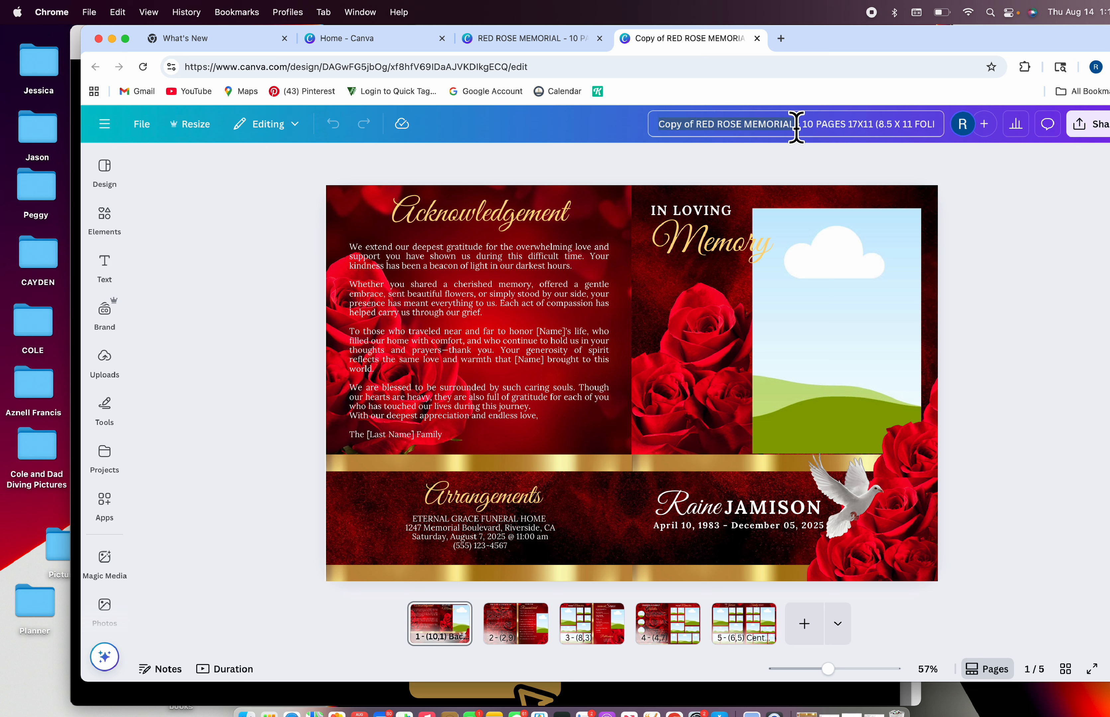
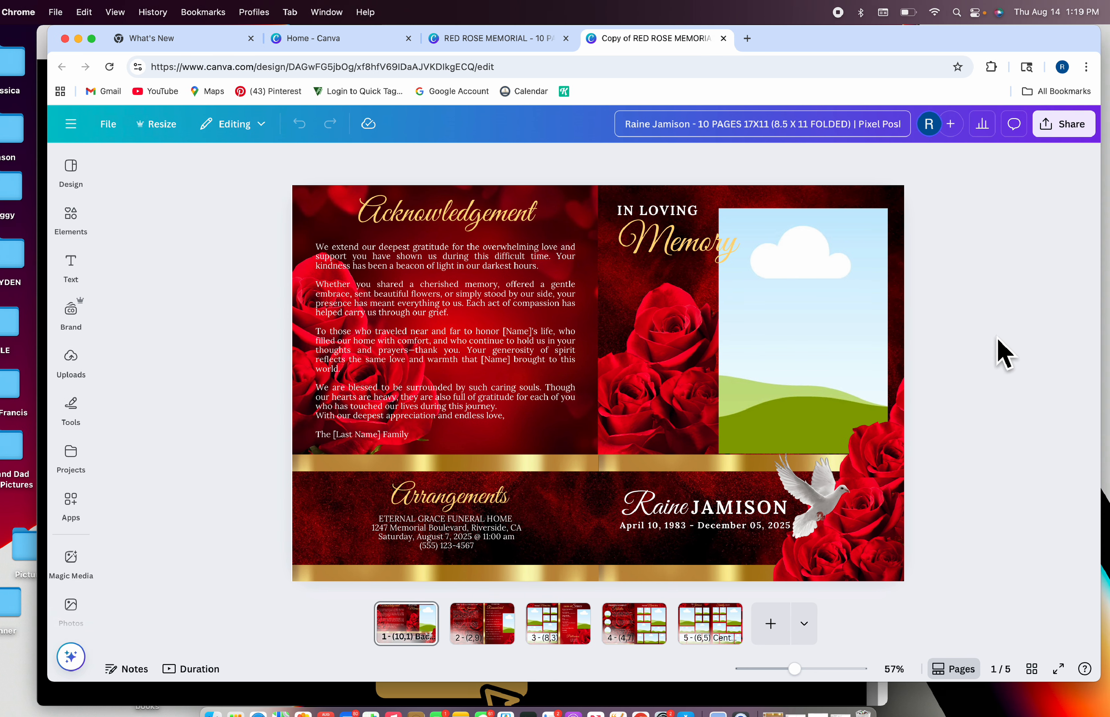
click(1000, 353)
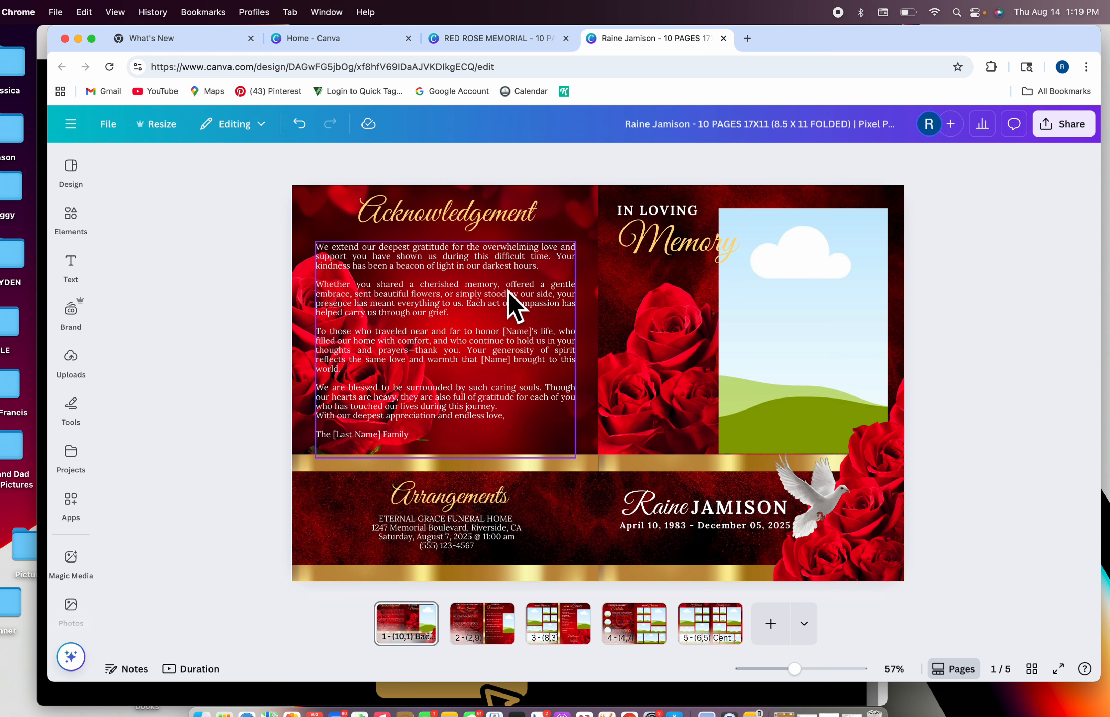
Show the uploaded images and scroll down the grid to the red-dress portraits
click(69, 366)
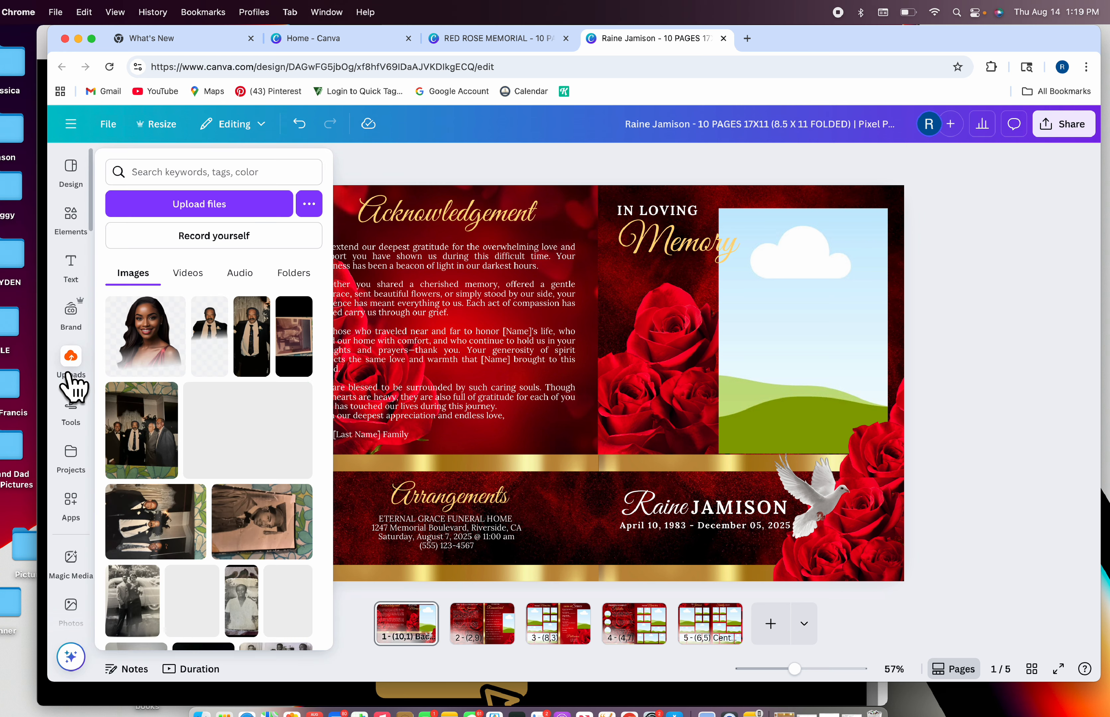
scroll(182, 426, down, 10)
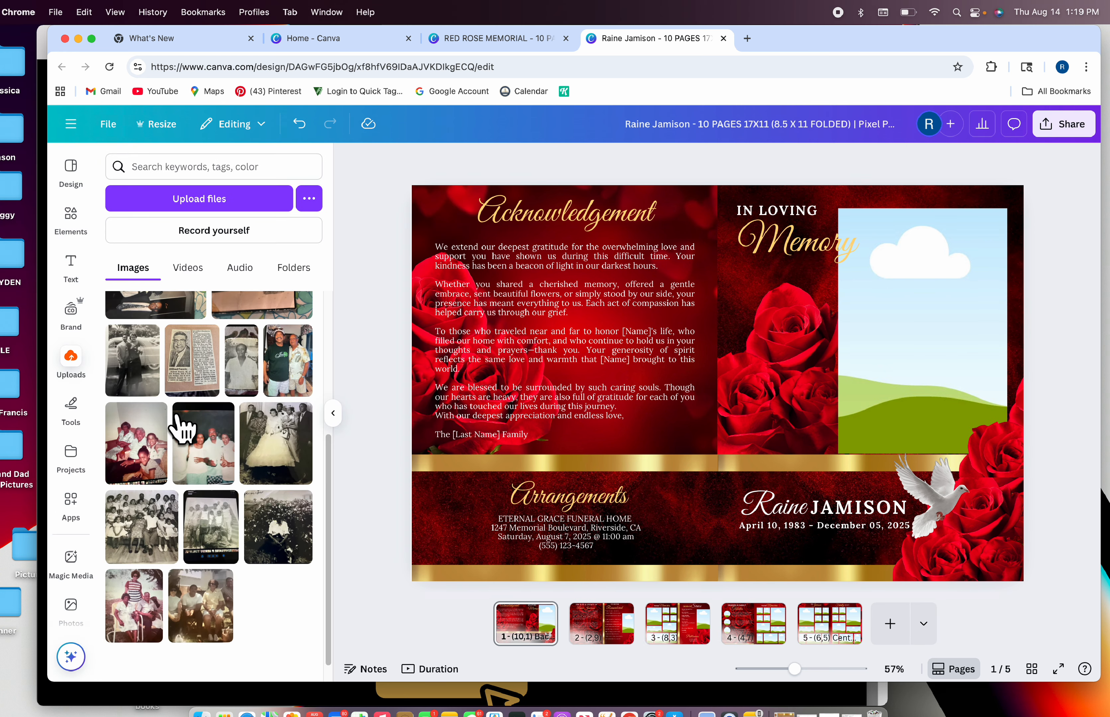
scroll(181, 427, down, 10)
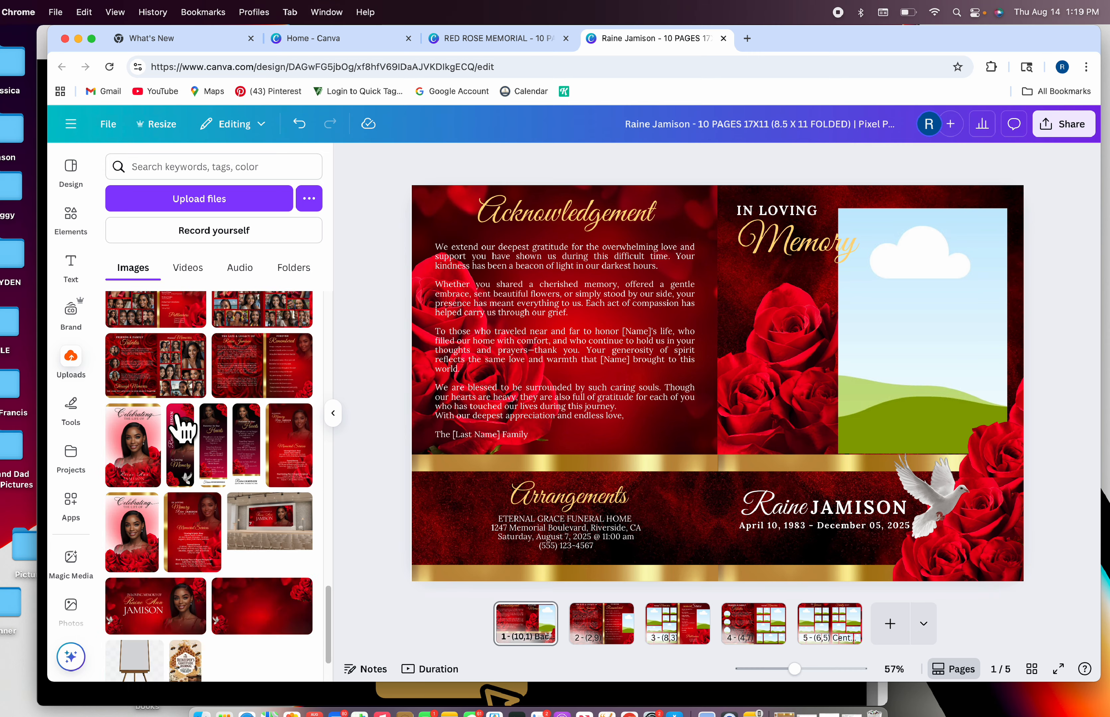
scroll(181, 426, down, 10)
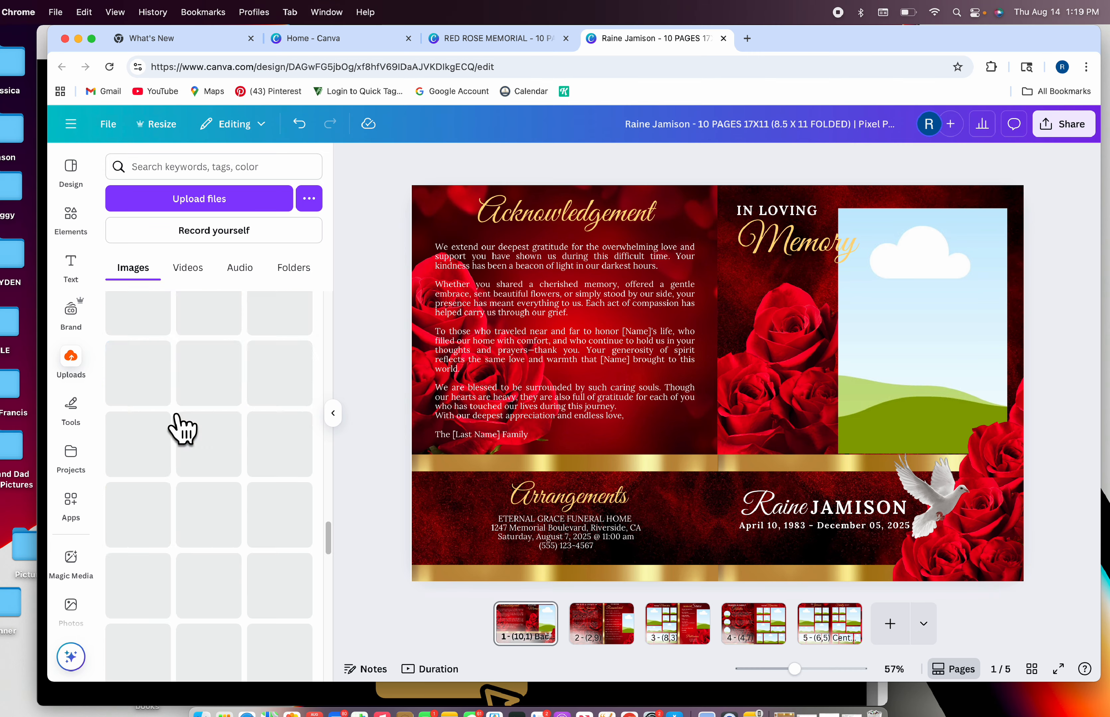
scroll(182, 426, down, 10)
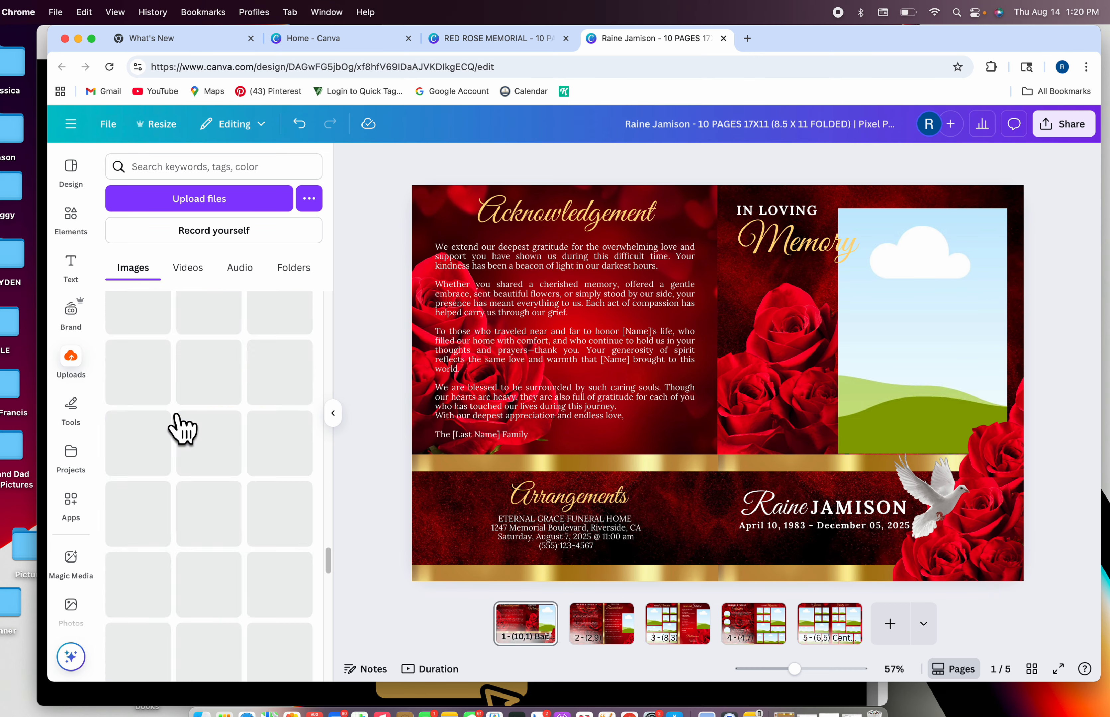
scroll(182, 427, down, 10)
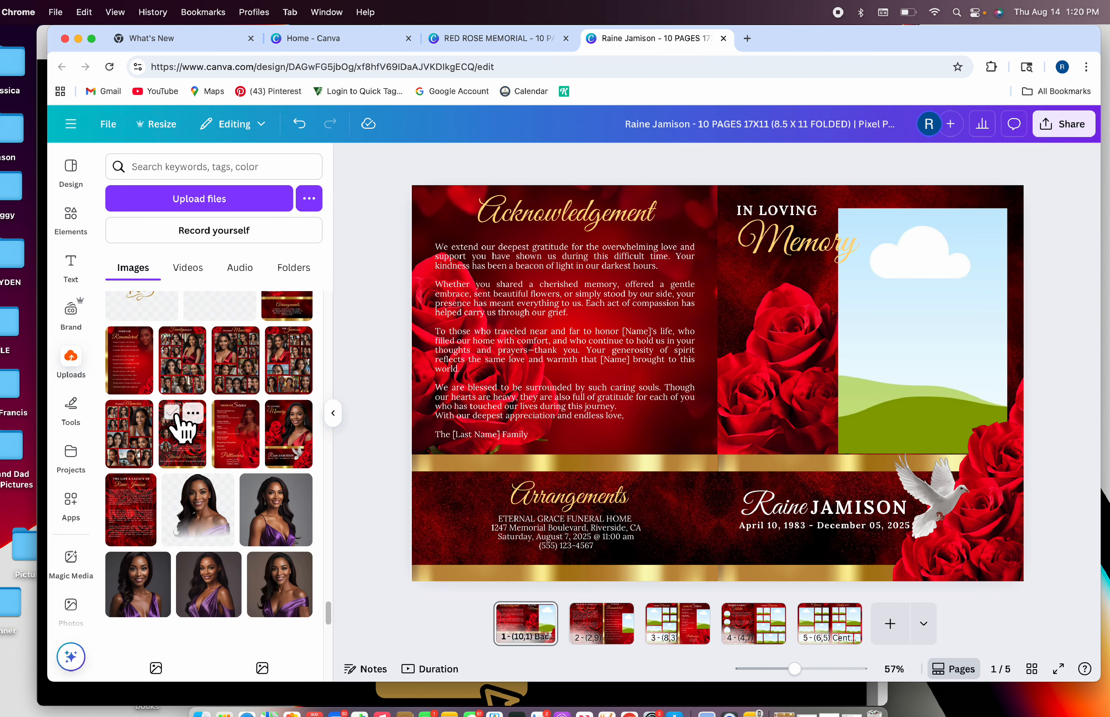
scroll(182, 427, down, 10)
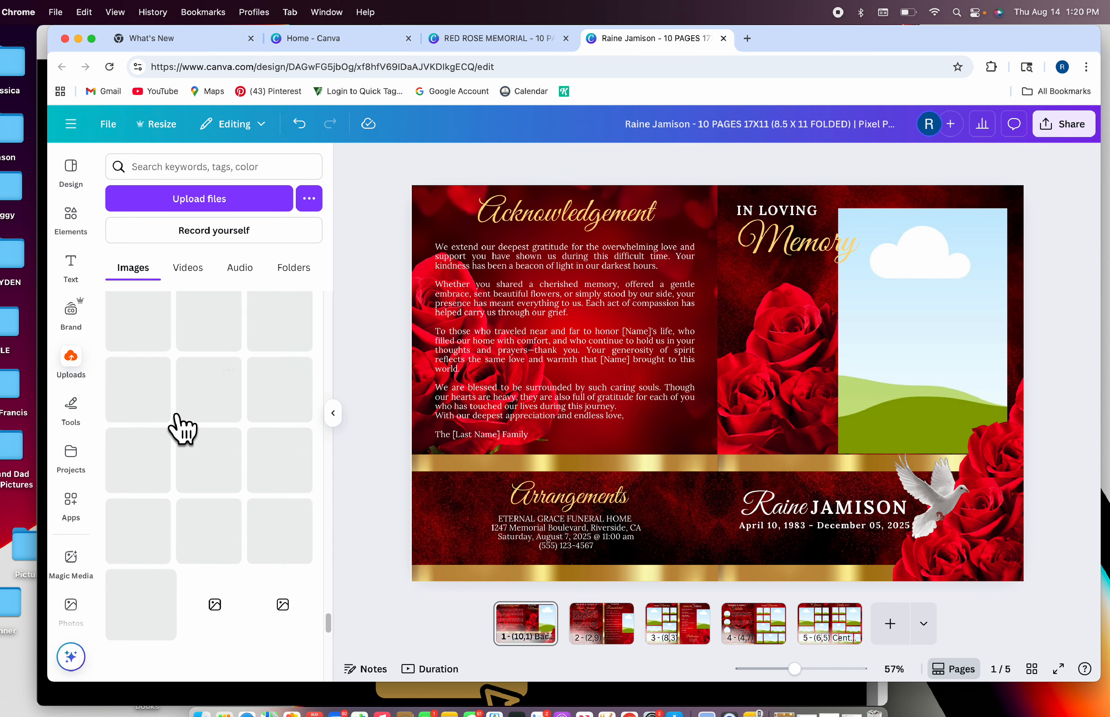
scroll(182, 425, down, 8)
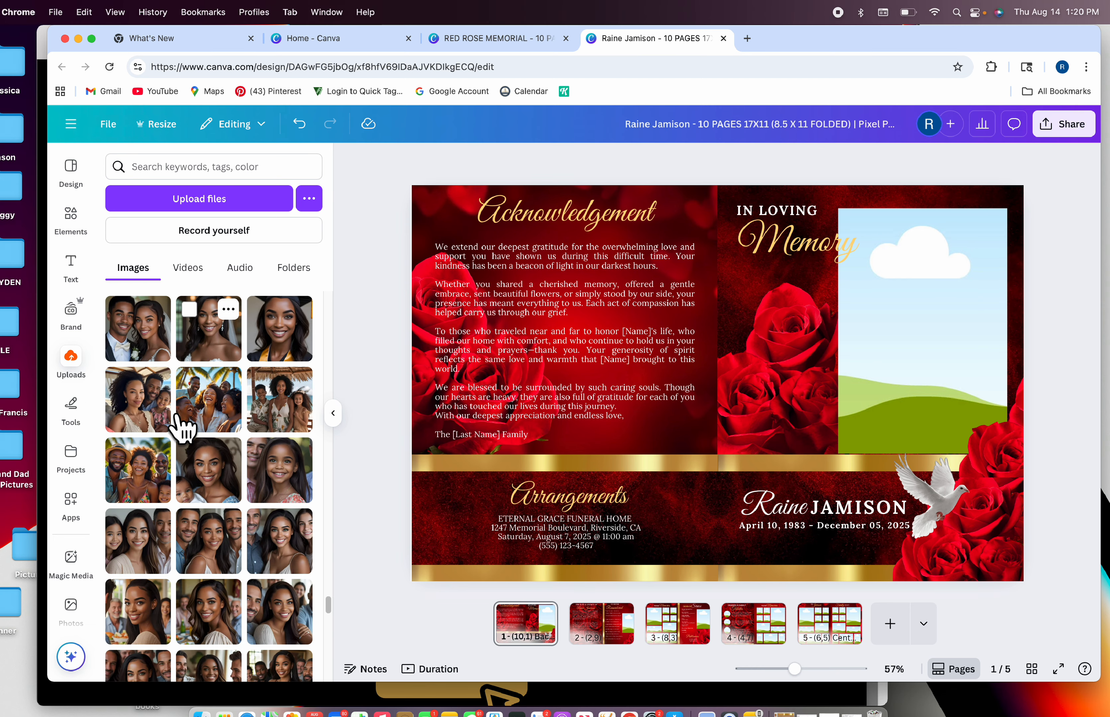
scroll(182, 426, down, 10)
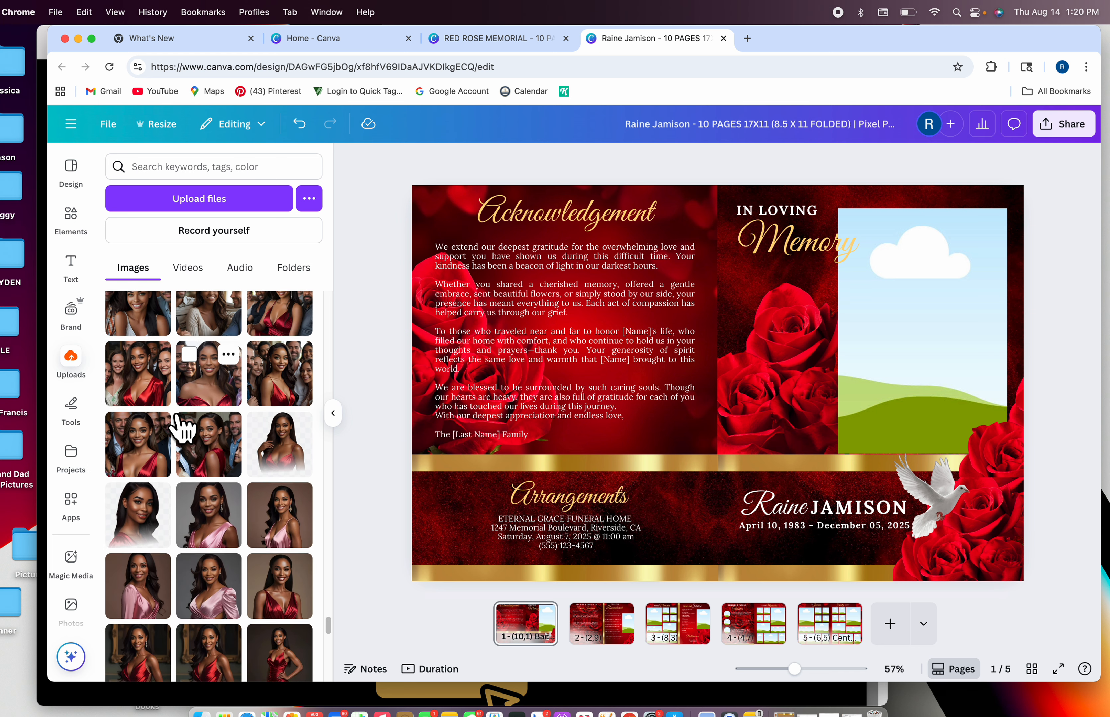
scroll(182, 427, down, 3)
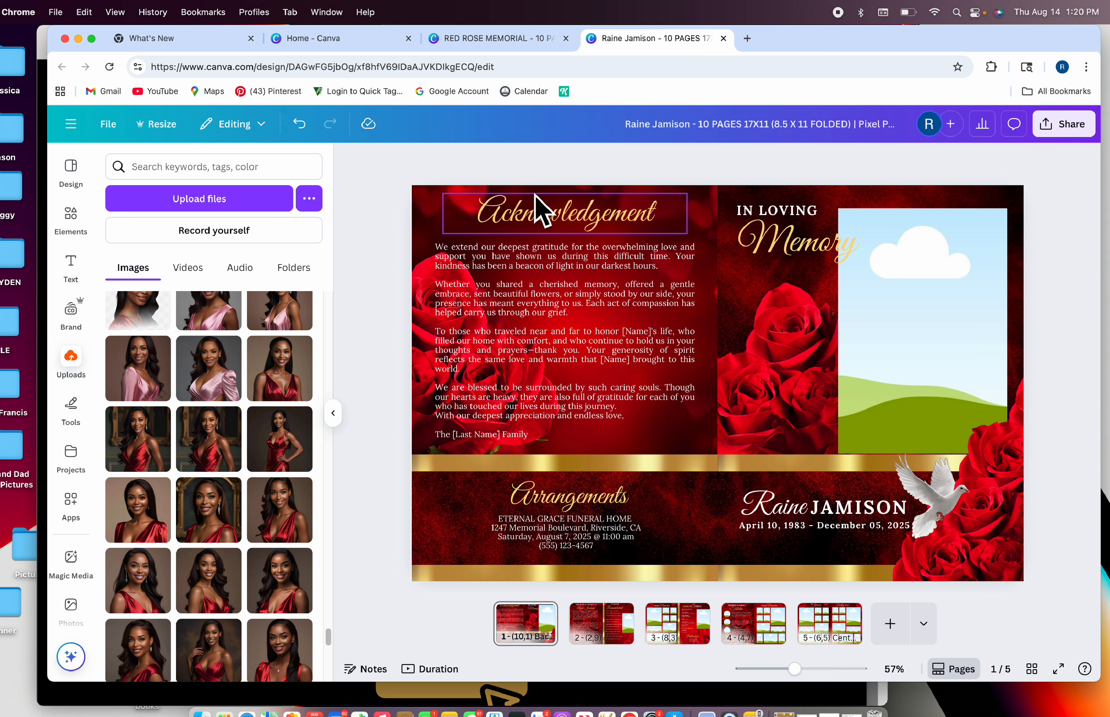
click(535, 215)
click(535, 215)
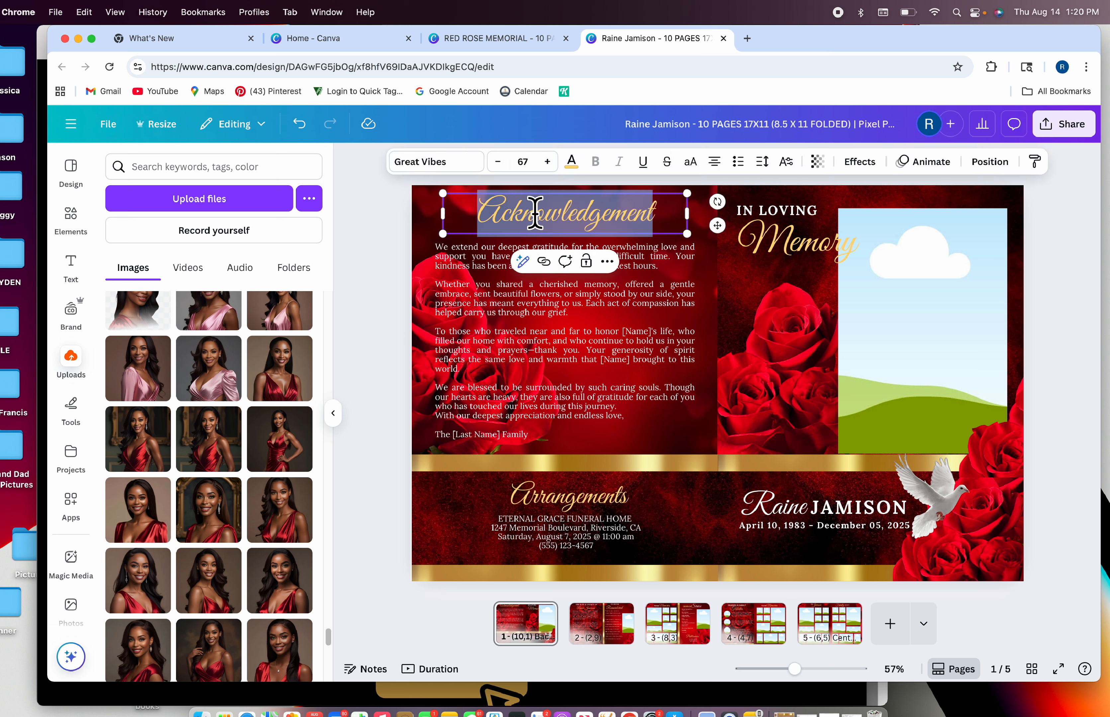
click(523, 297)
click(523, 300)
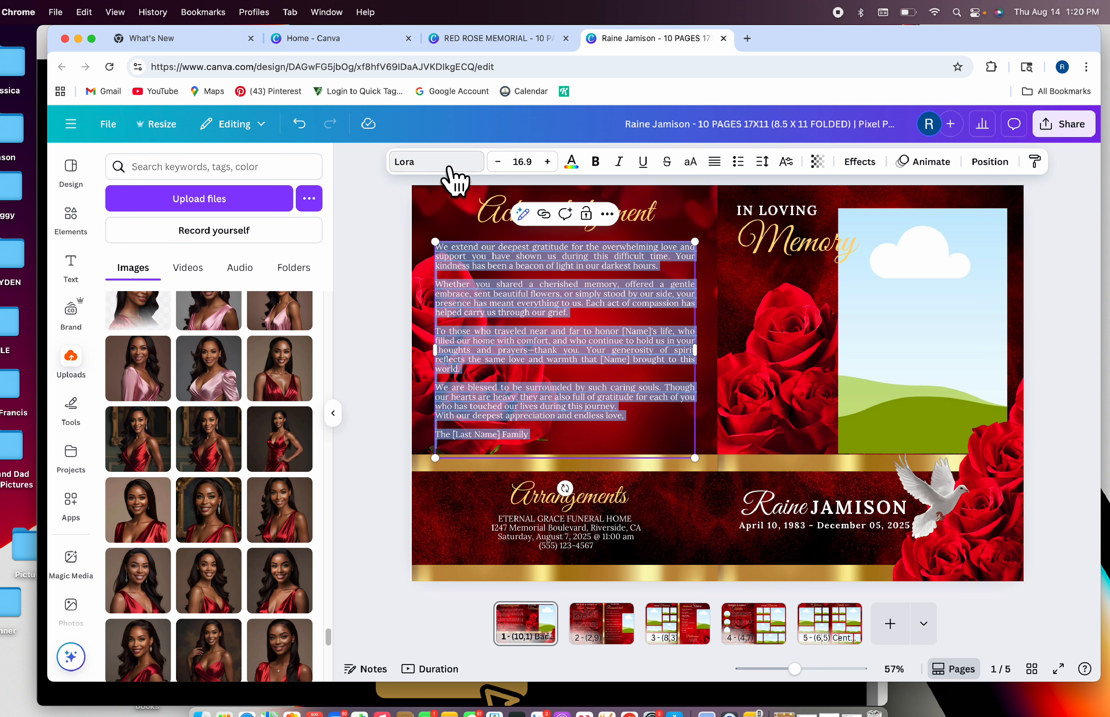
click(461, 180)
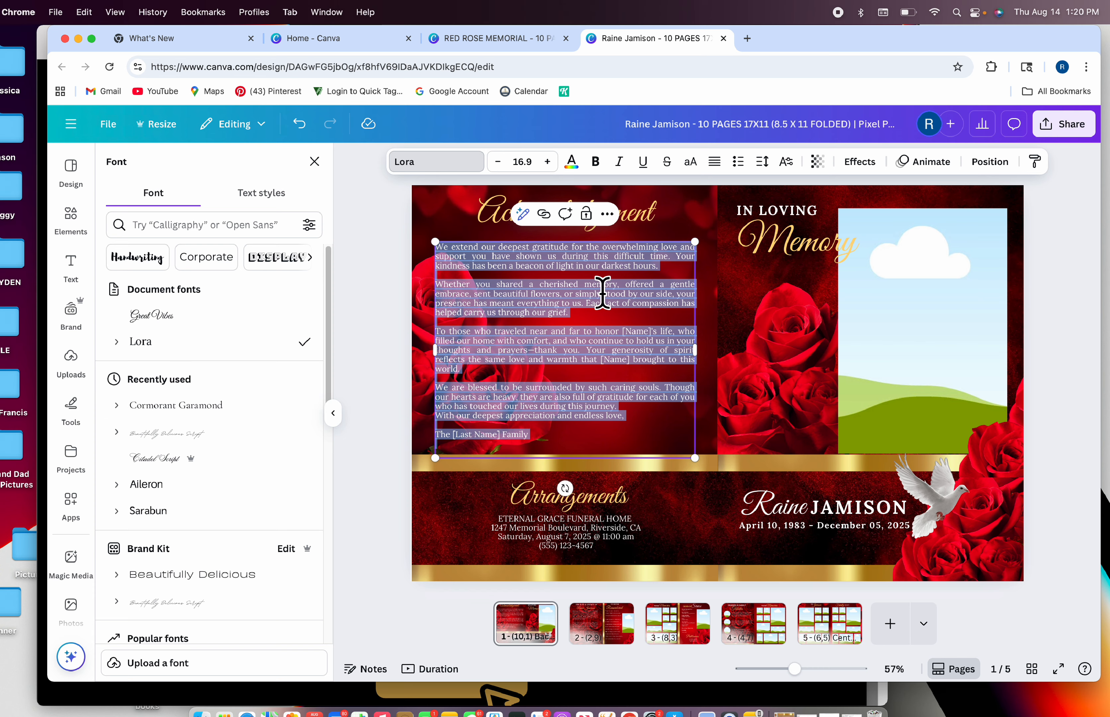
click(720, 294)
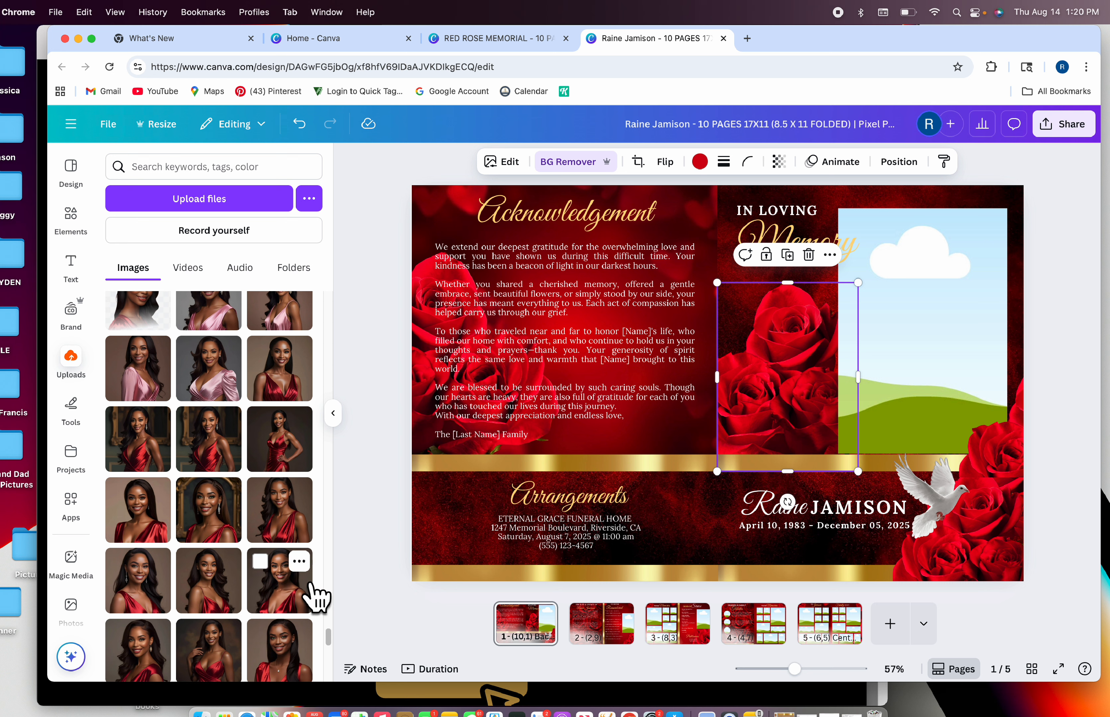
click(467, 501)
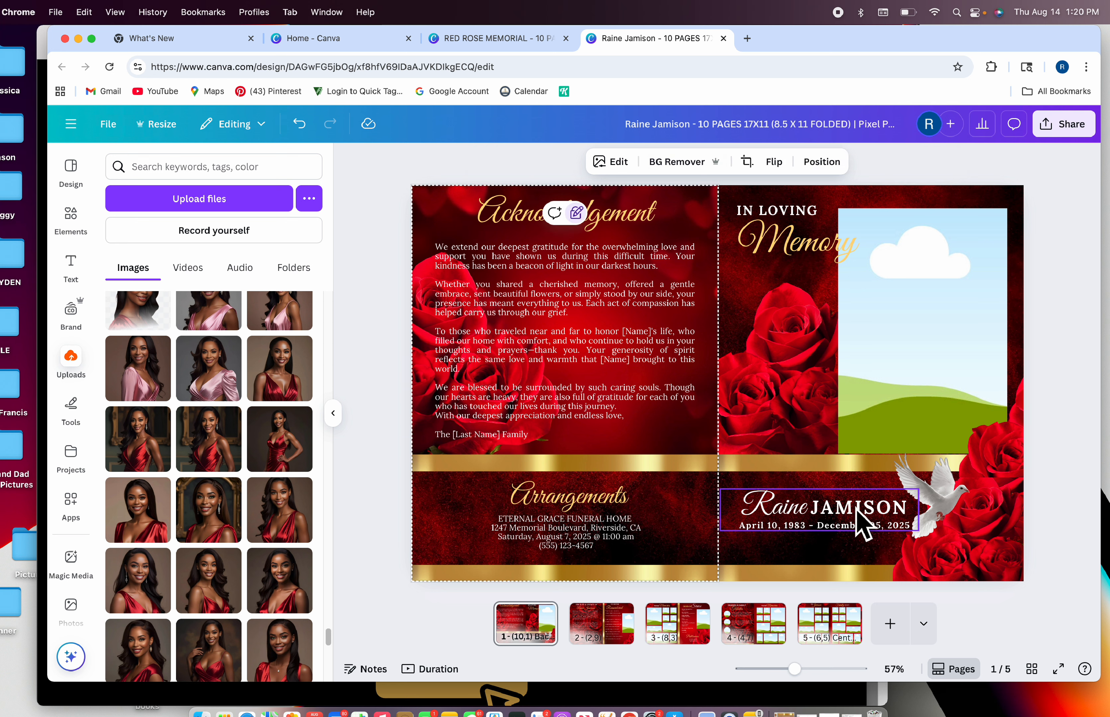
click(863, 525)
click(581, 537)
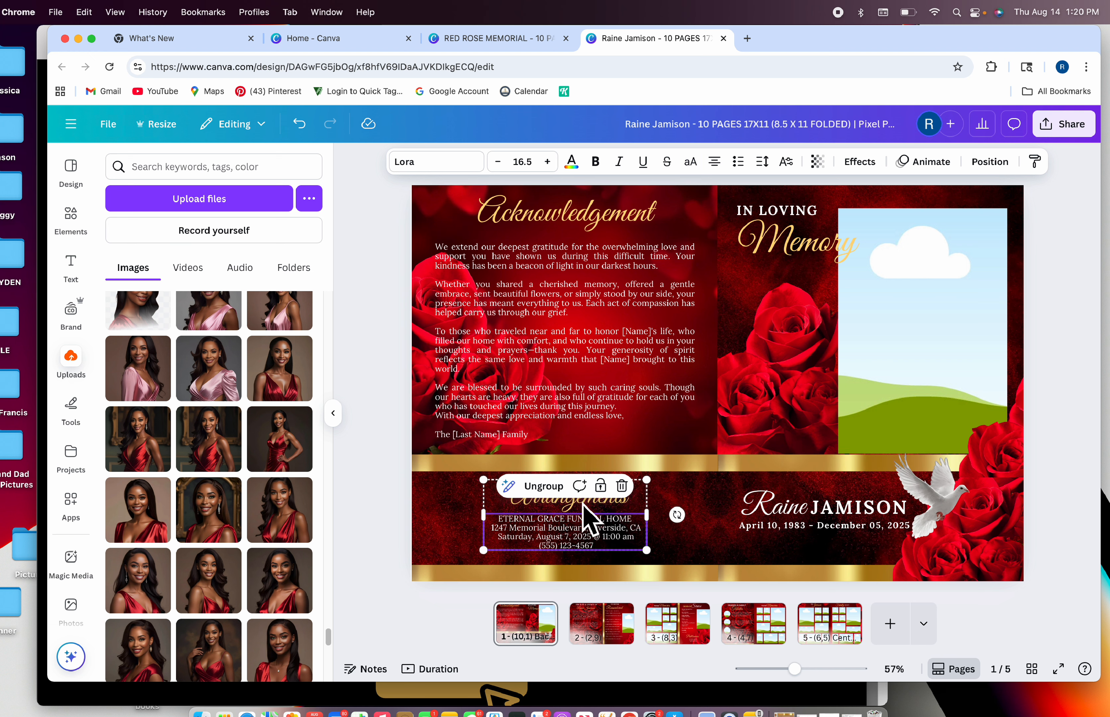
click(790, 526)
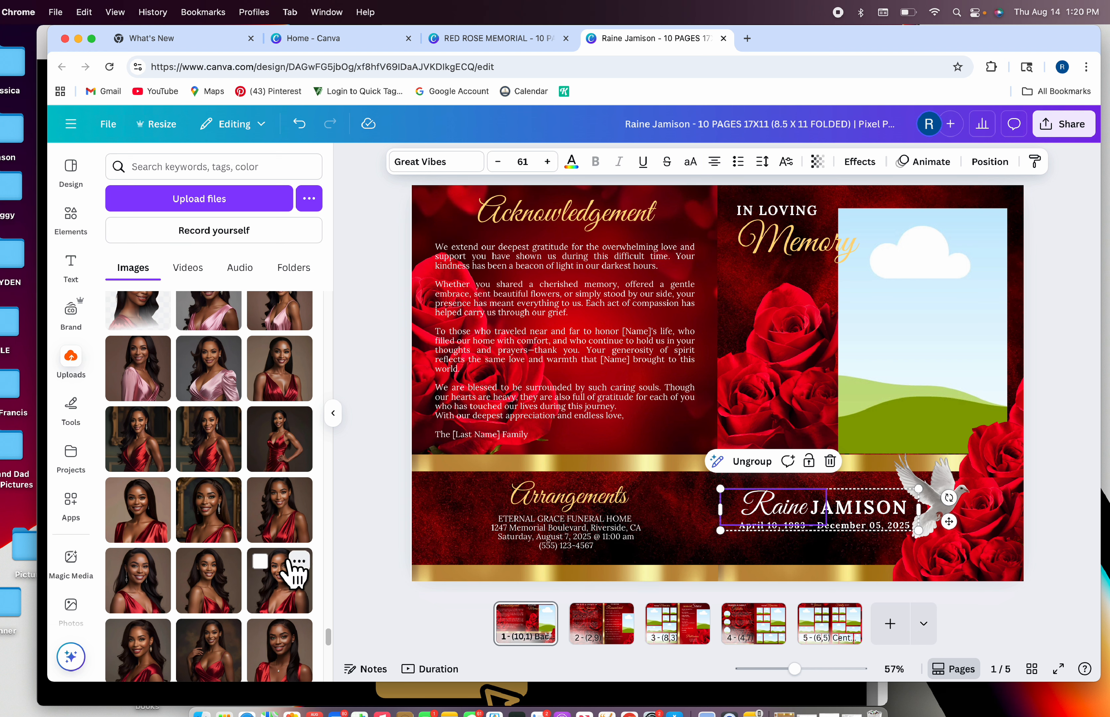
scroll(291, 569, down, 2)
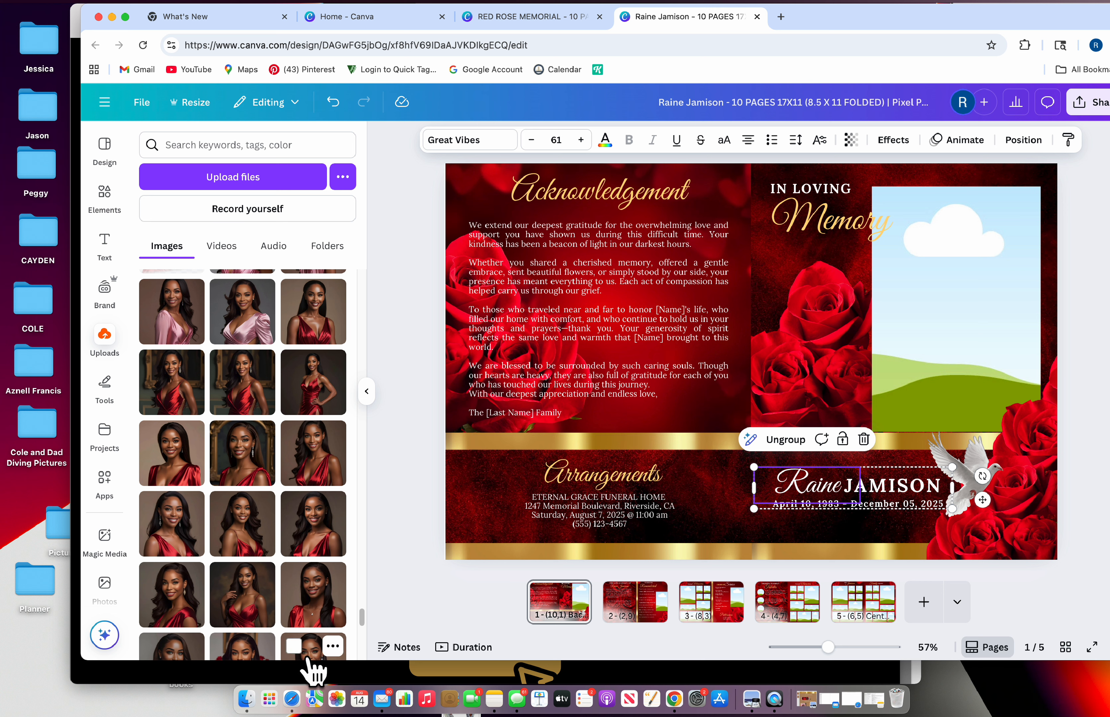
Drop the red-dress portrait into the cover photo frame and remove its background with BG Remover
scroll(227, 618, down, 1)
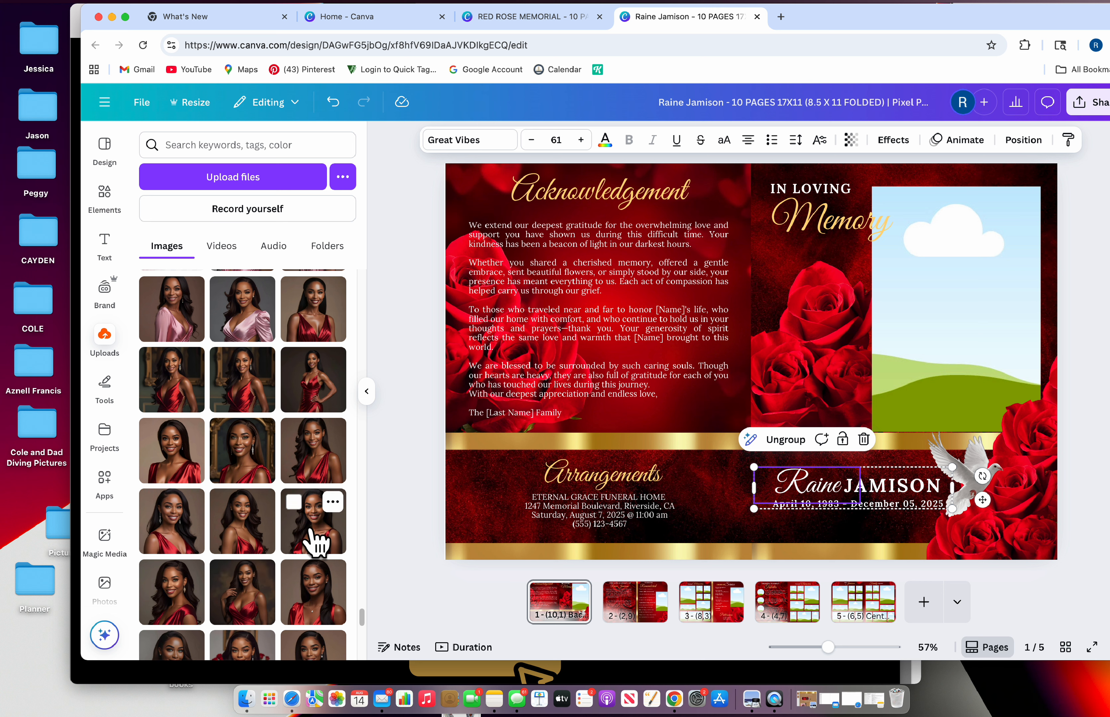
click(317, 541)
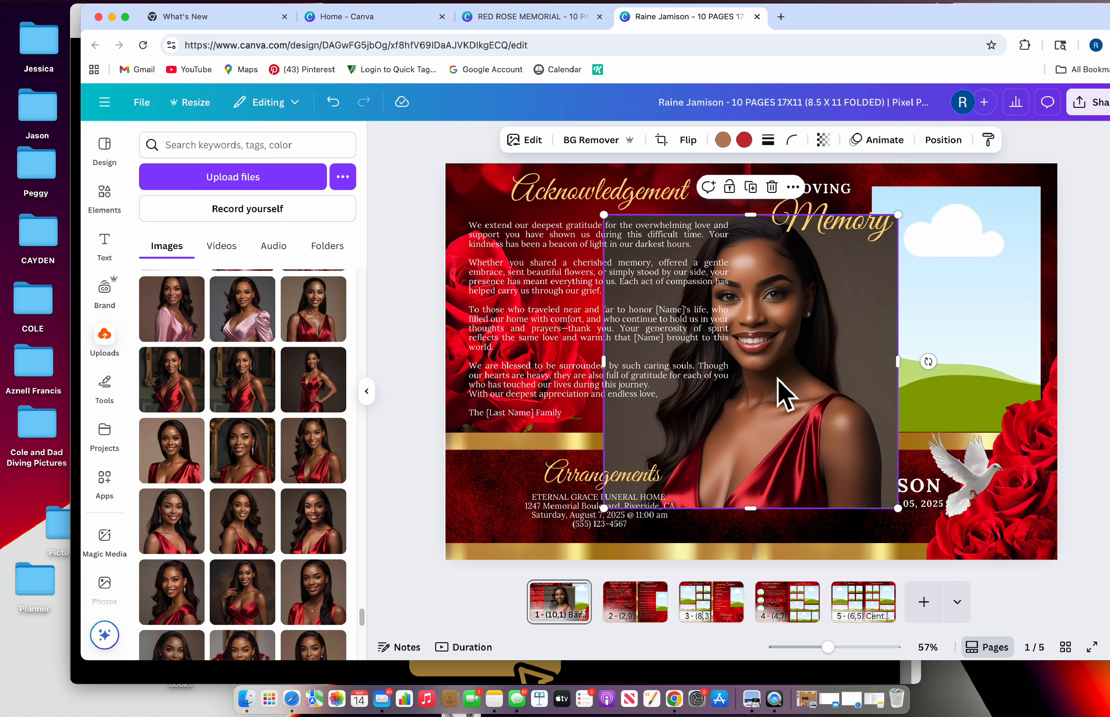
drag(783, 395, 926, 350)
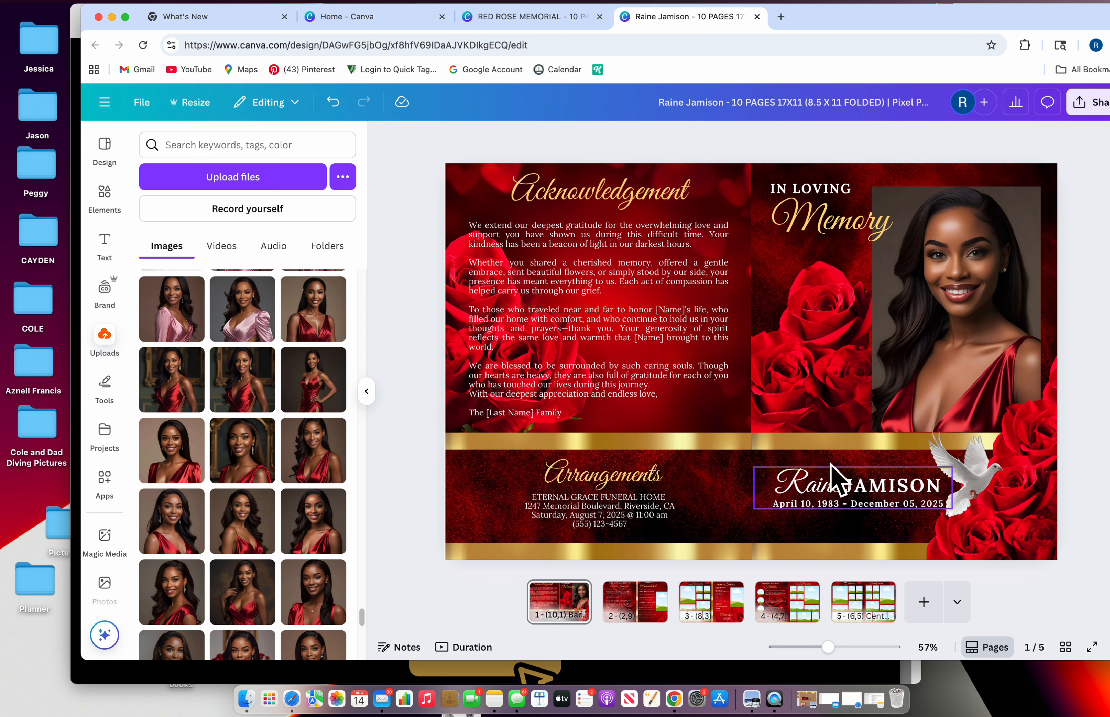
click(1039, 225)
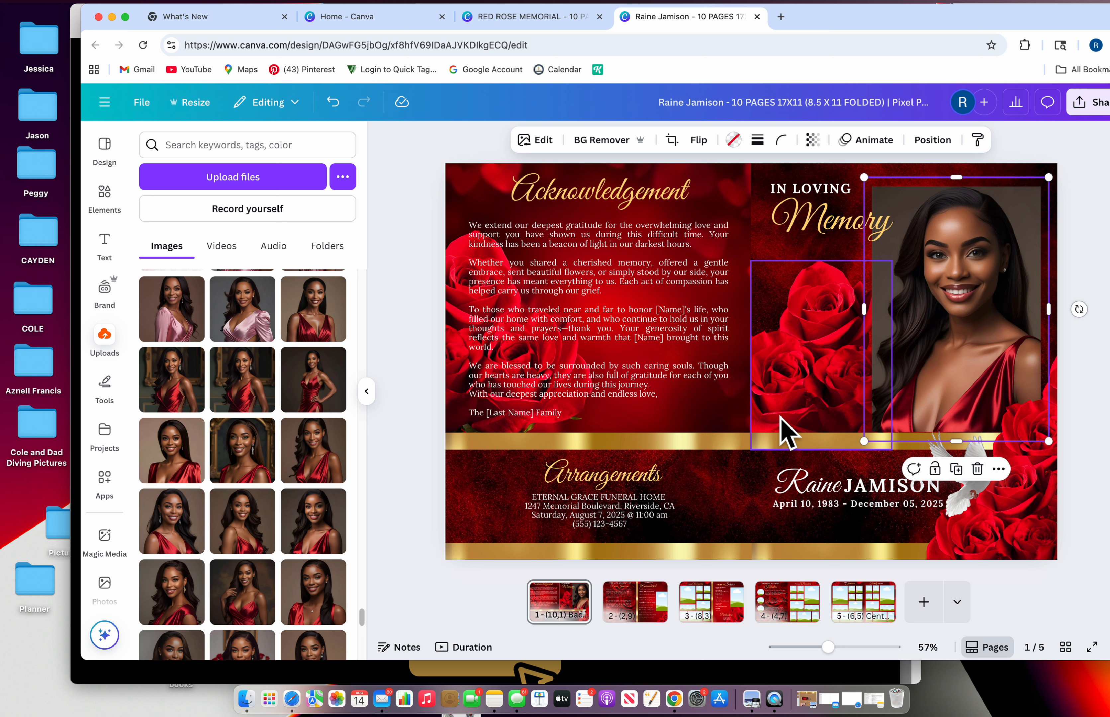
click(601, 140)
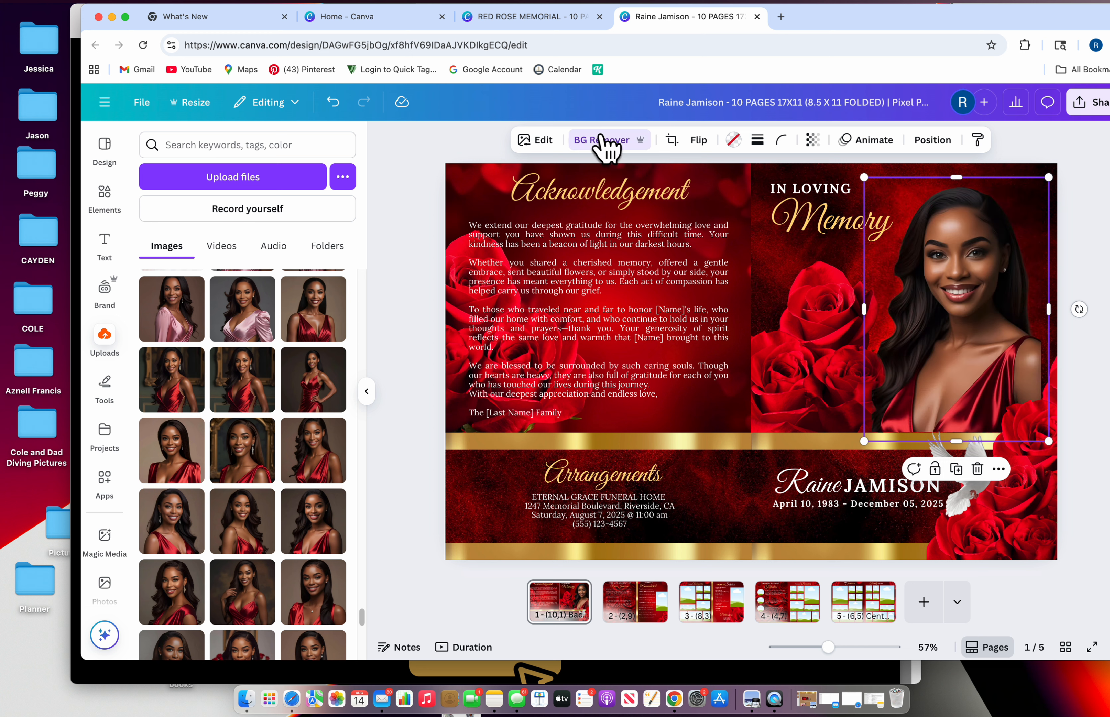
click(763, 532)
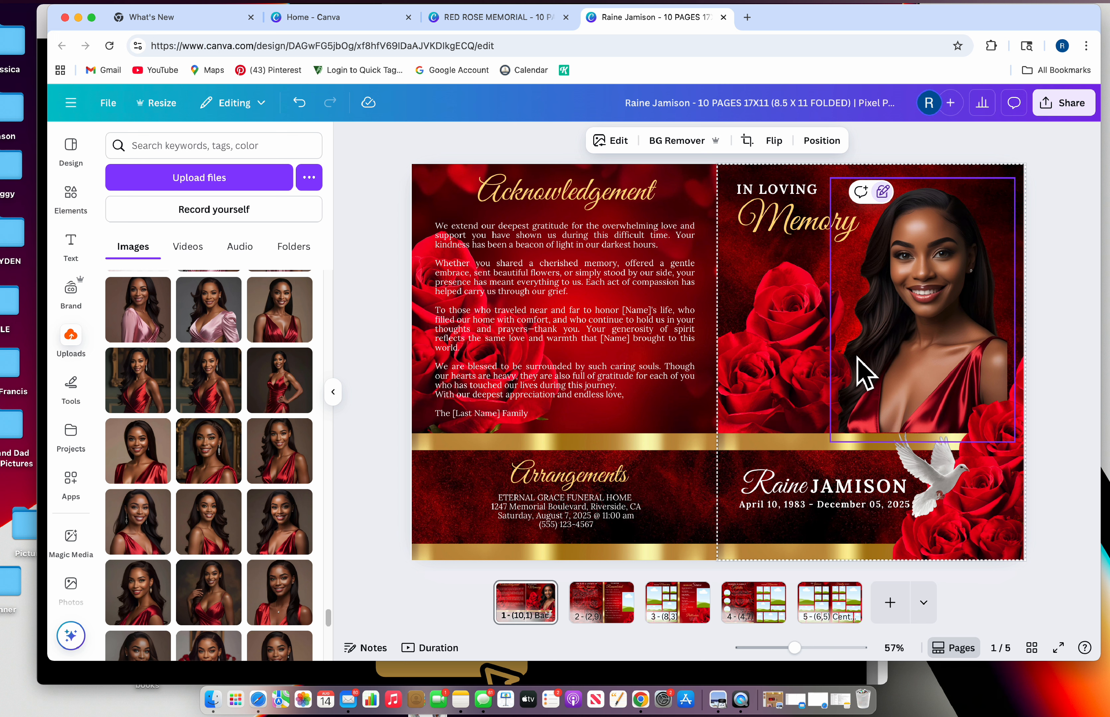
click(889, 366)
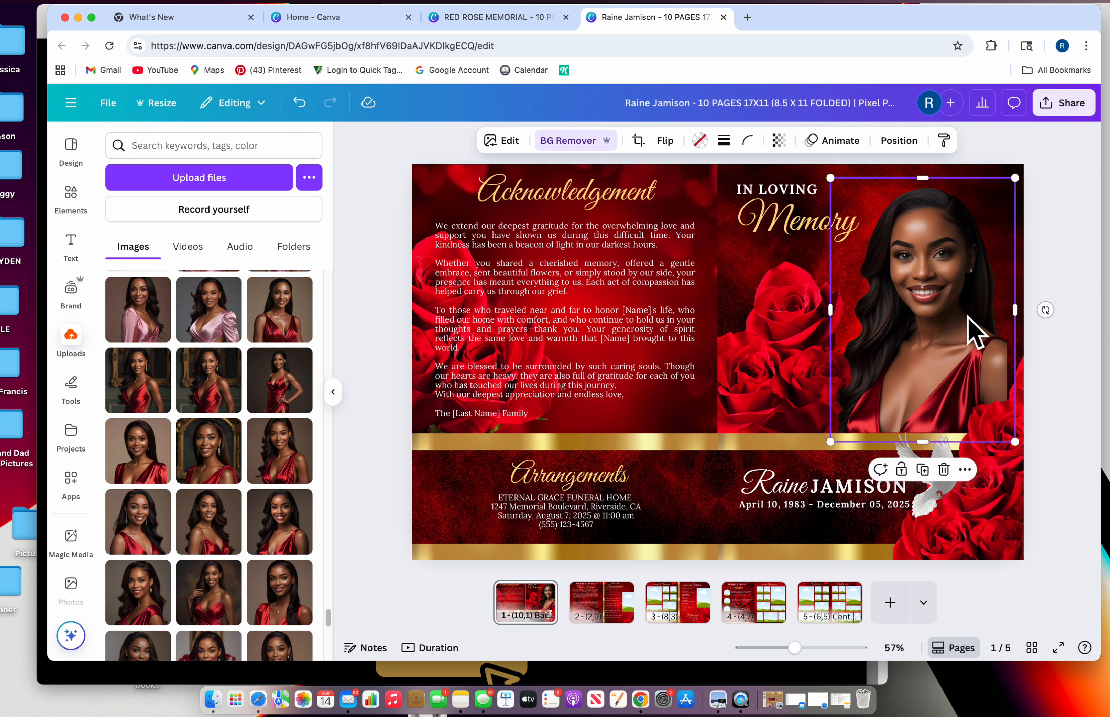
click(778, 140)
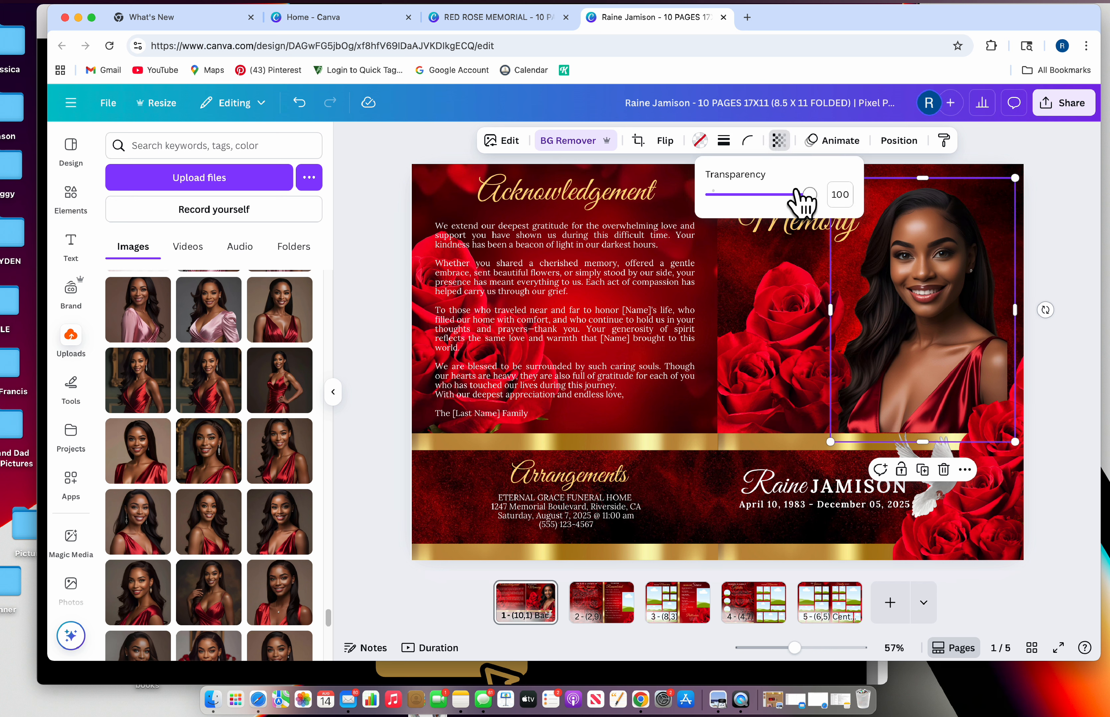
mouse_move(810, 194)
mouse_down()
mouse_move(761, 198)
mouse_move(830, 198)
mouse_up()
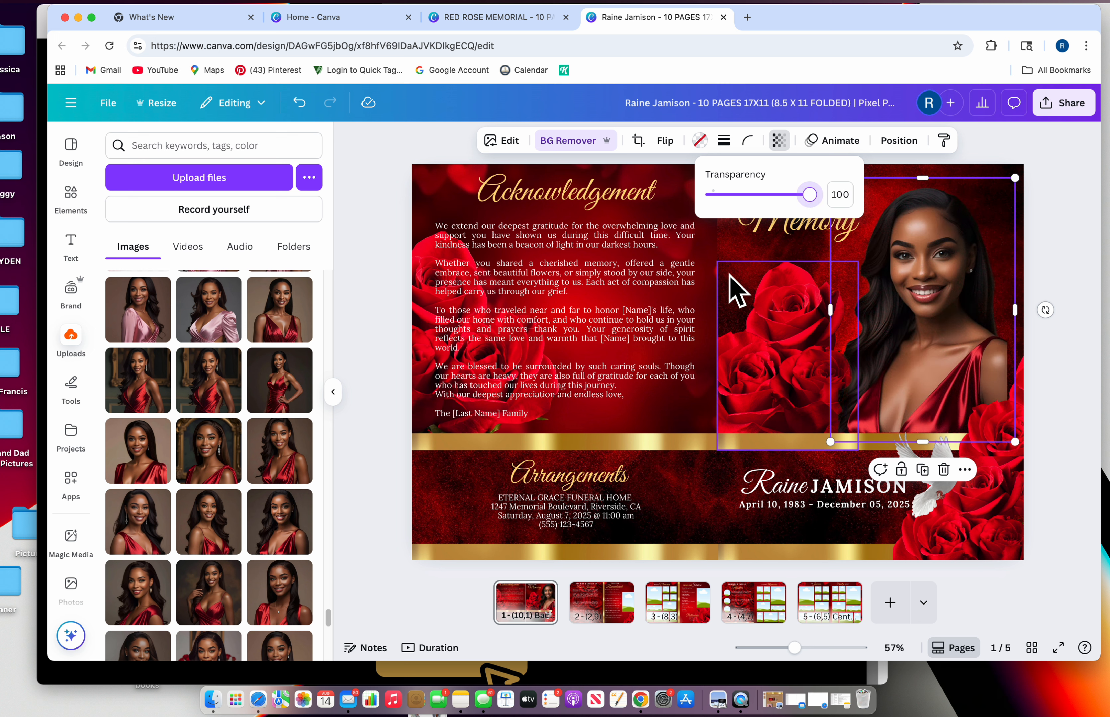
click(736, 320)
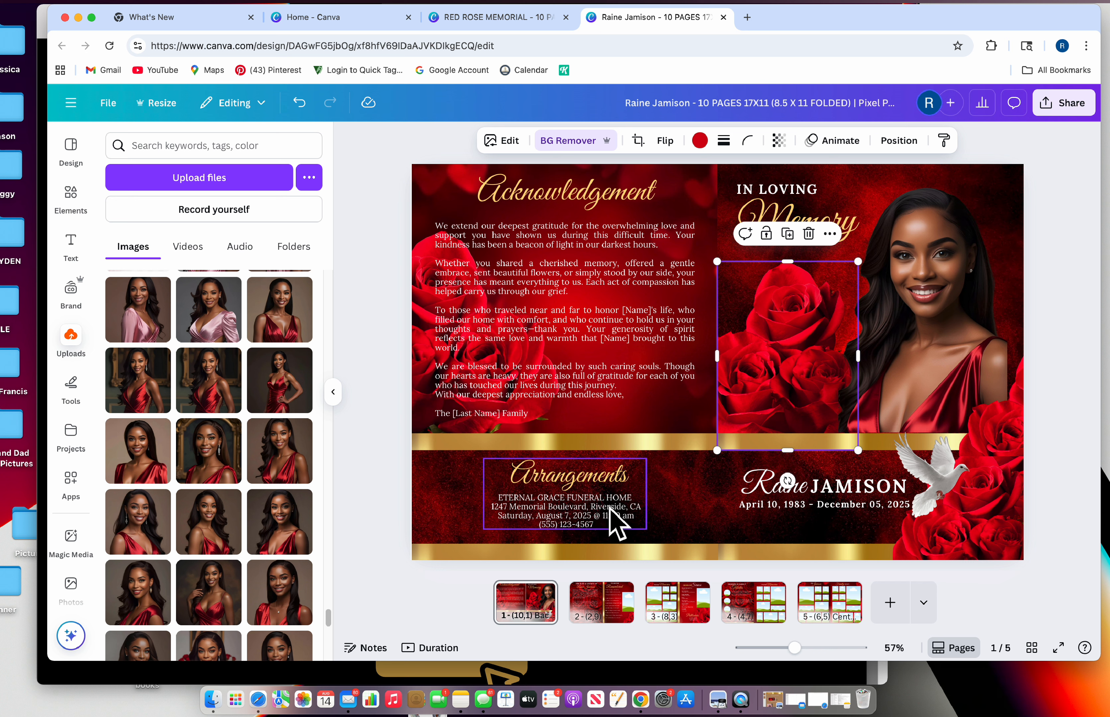
click(615, 524)
click(814, 495)
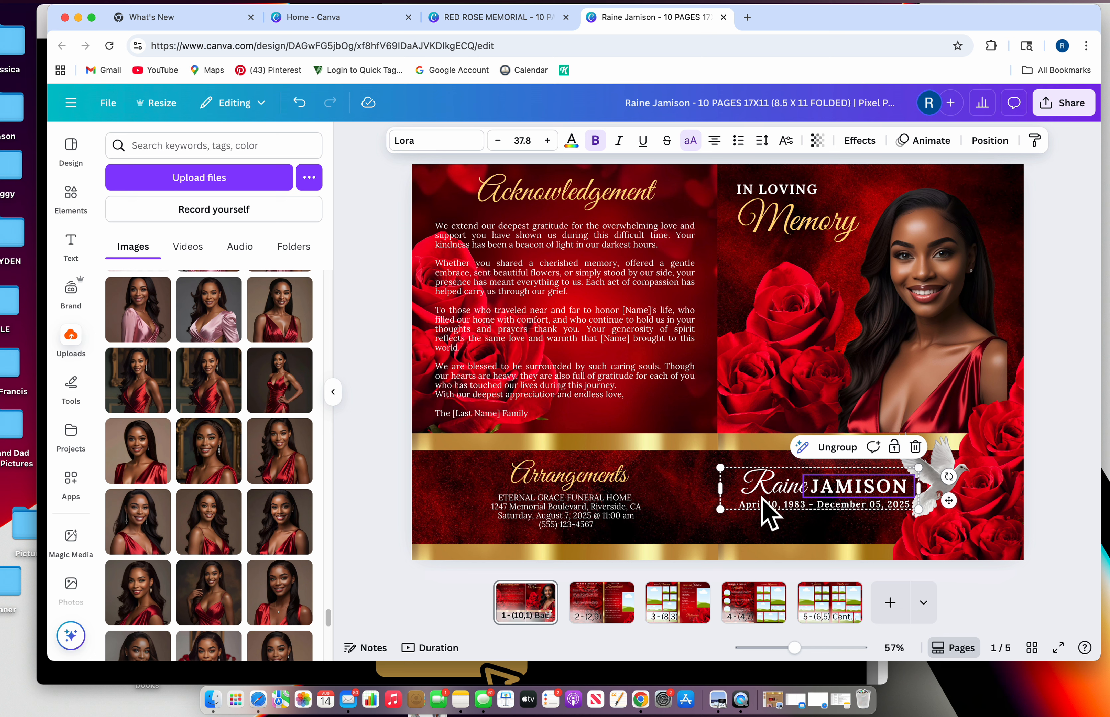
Switch between page 2 and page 1, ending on the Life & Legacy / Forever Remembered spread
click(589, 615)
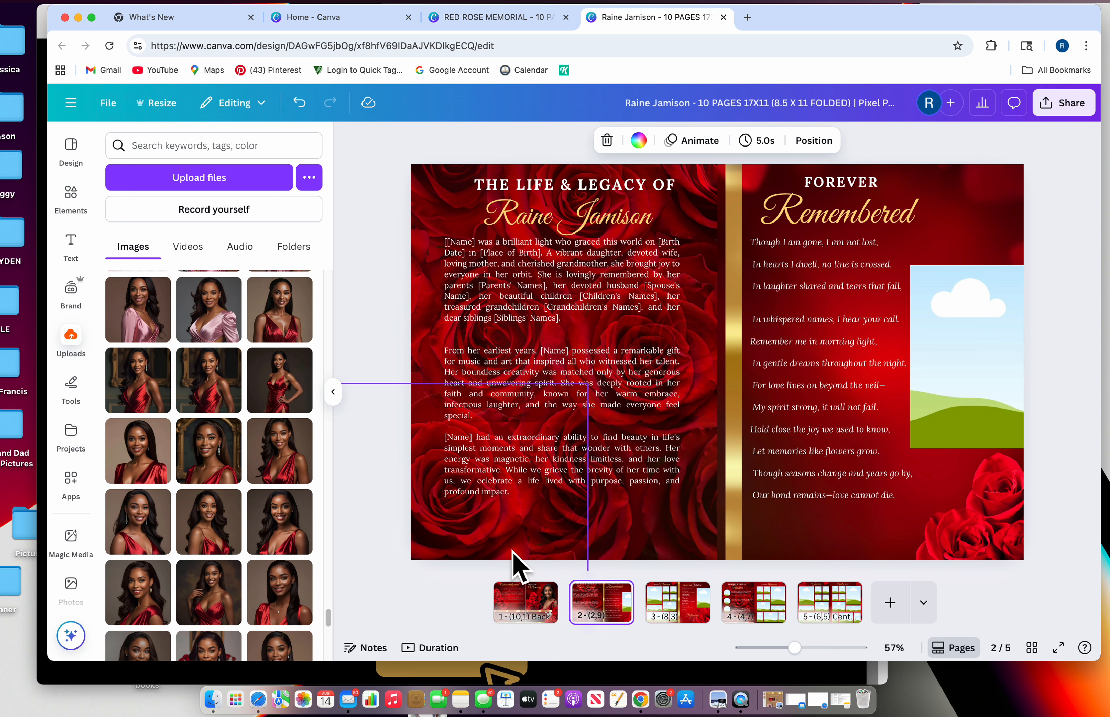
click(524, 606)
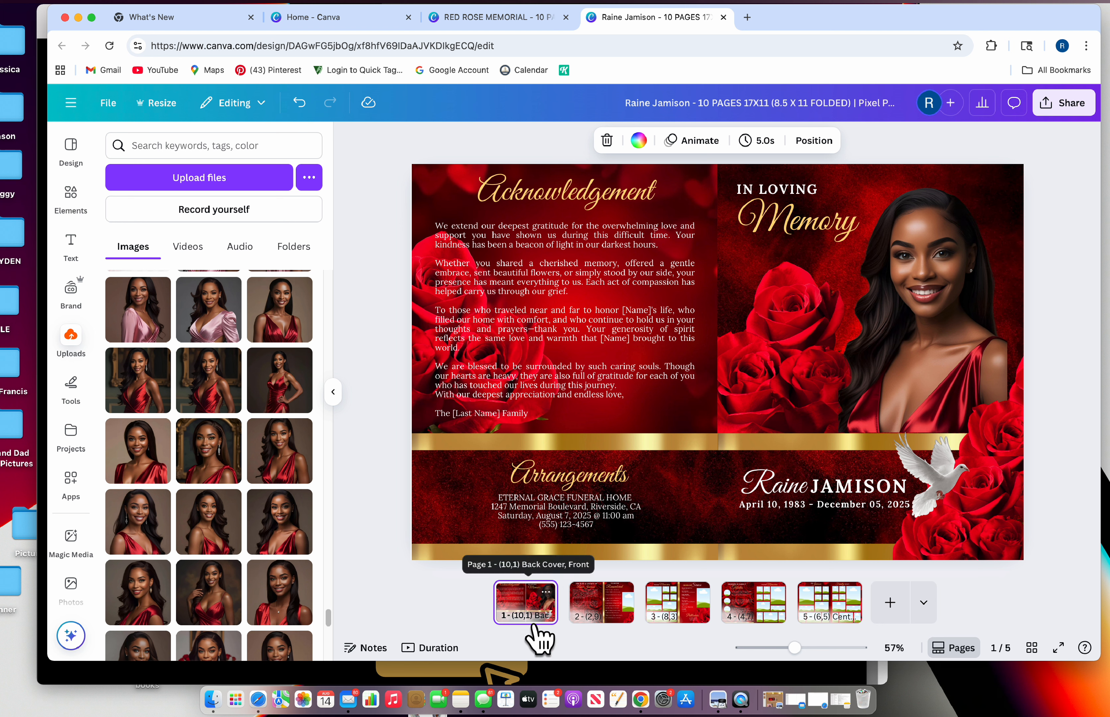
click(578, 620)
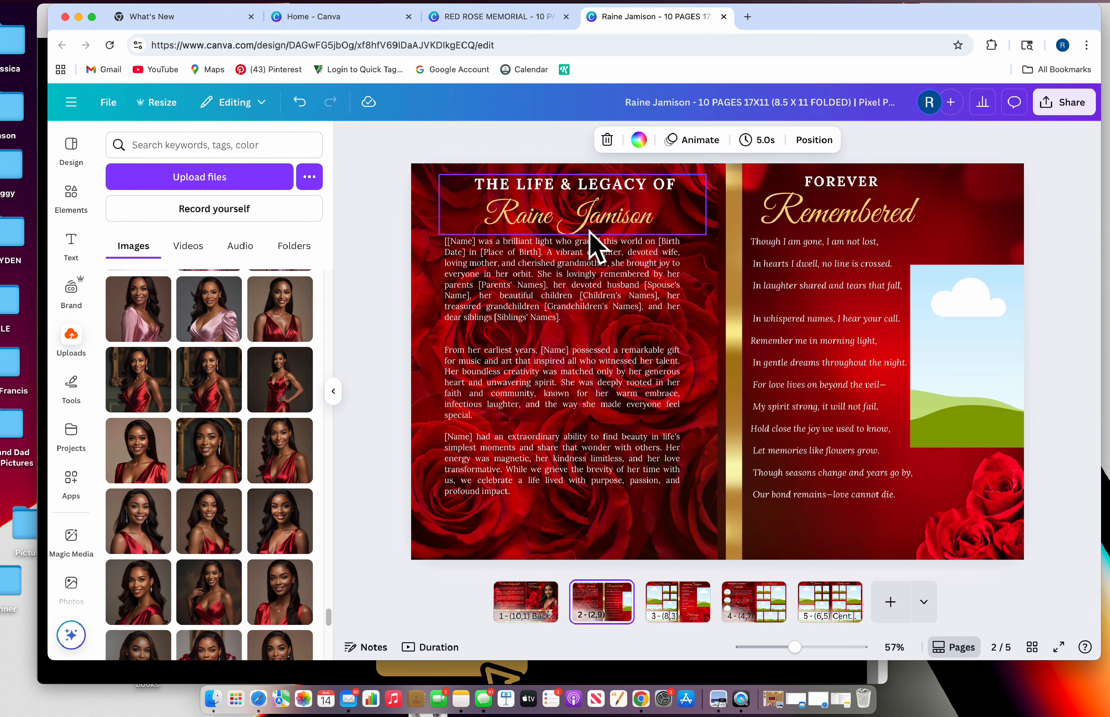
click(546, 276)
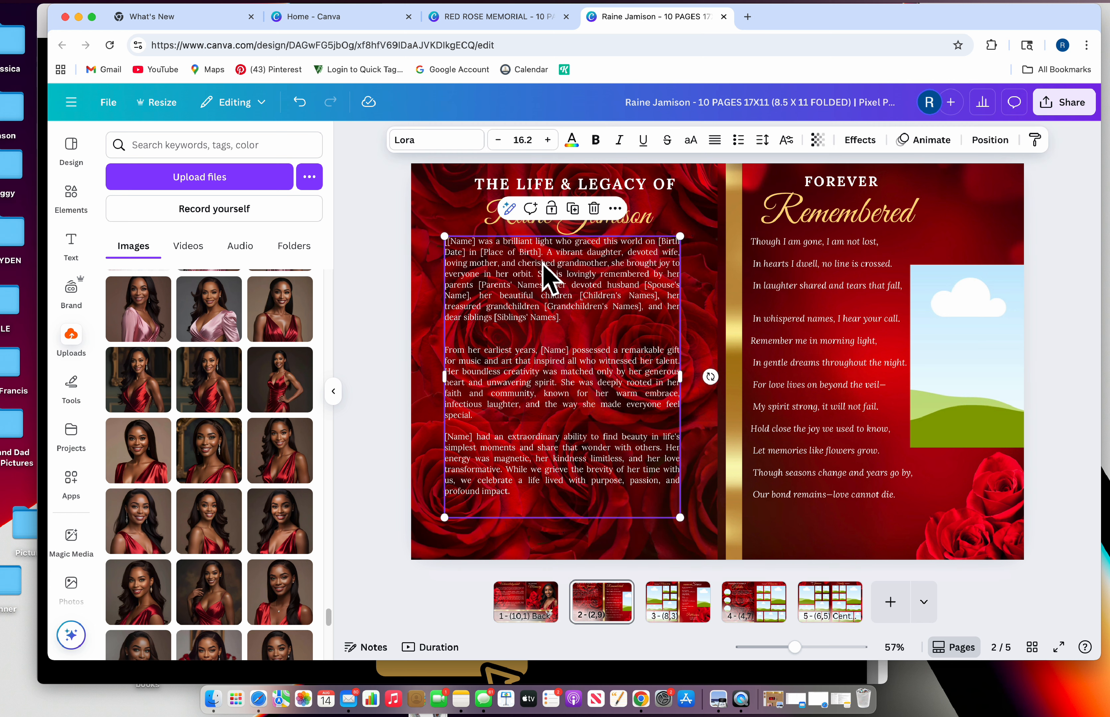
double_click(542, 264)
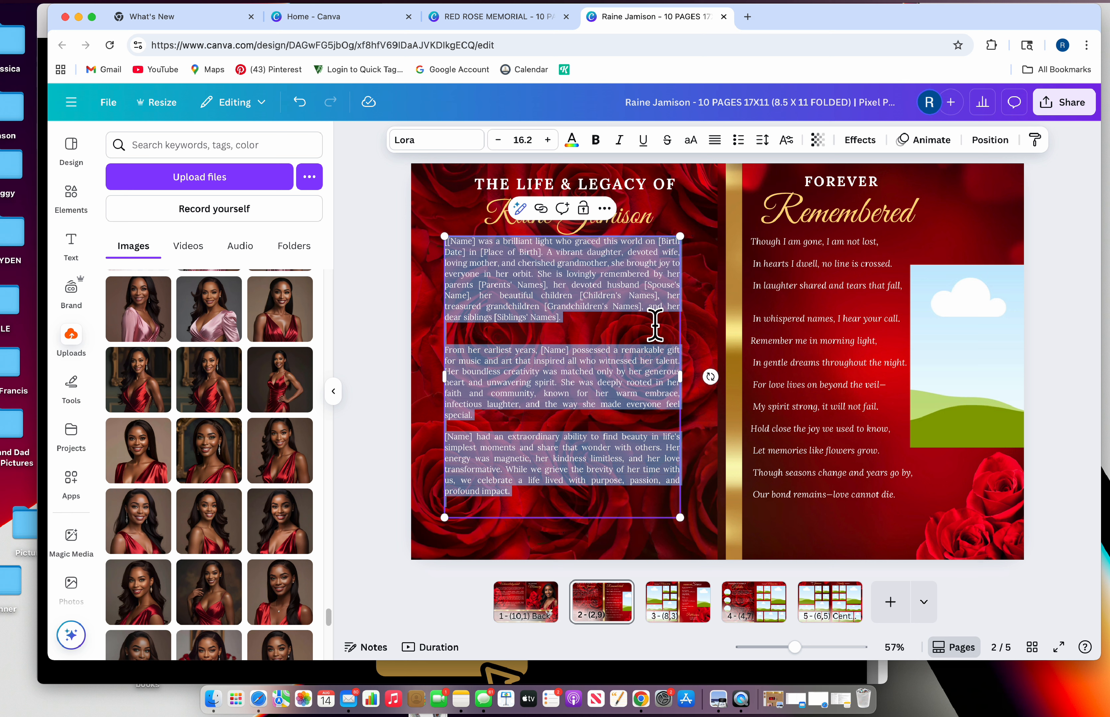
click(641, 338)
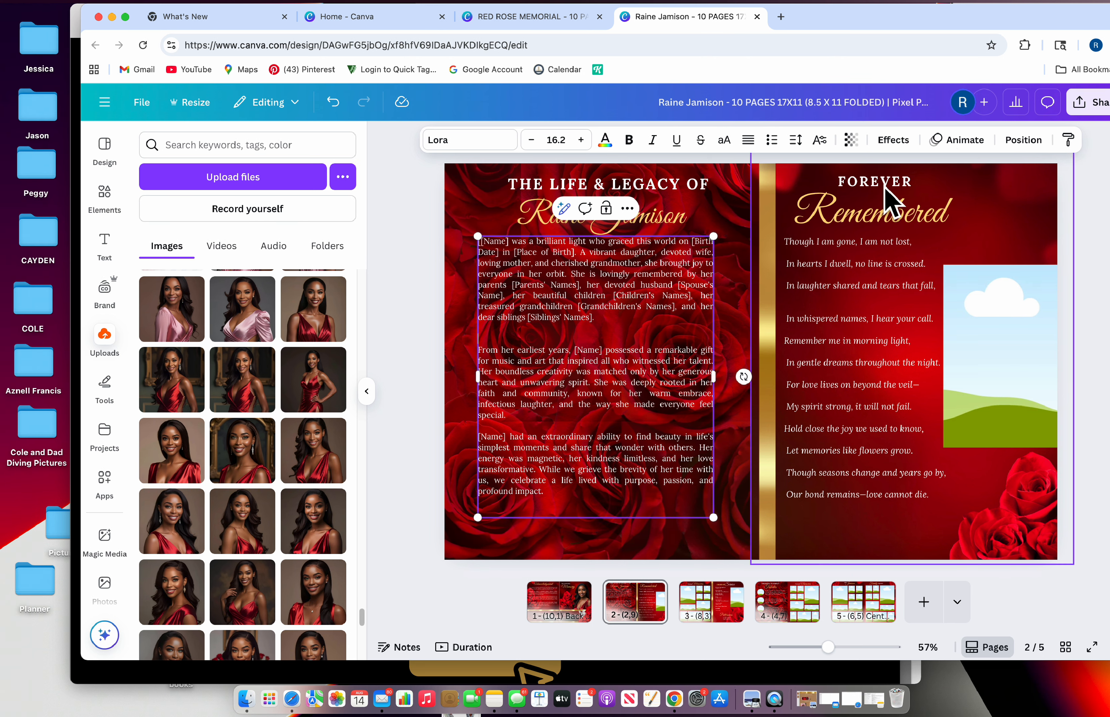
click(885, 189)
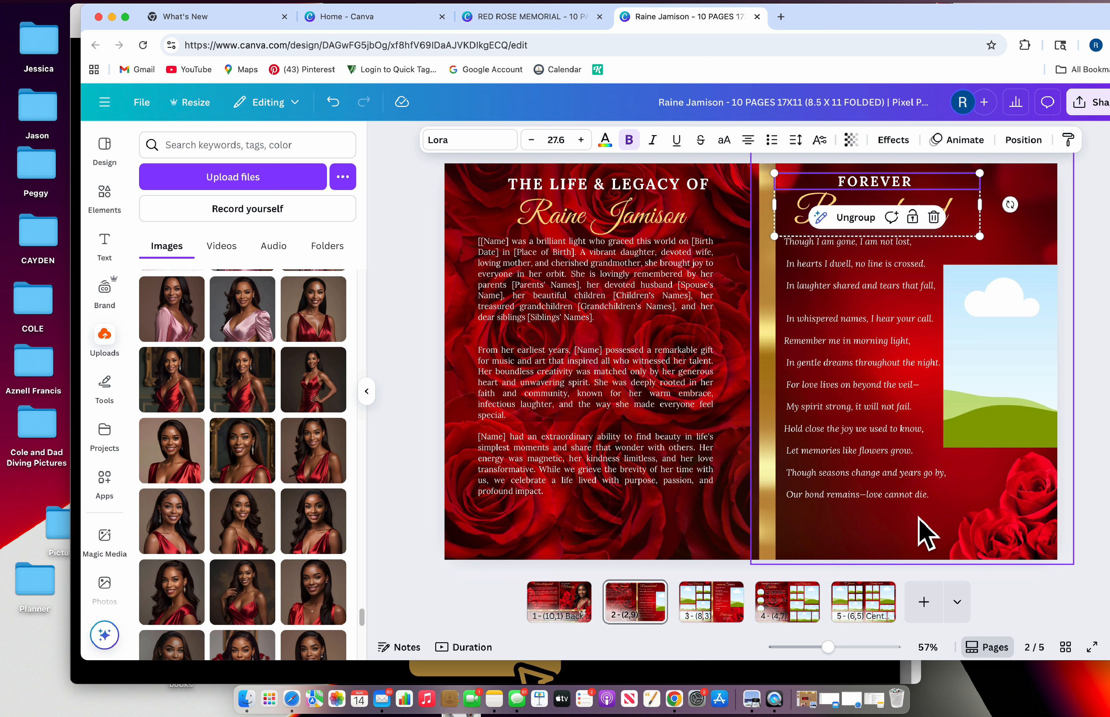
click(1049, 191)
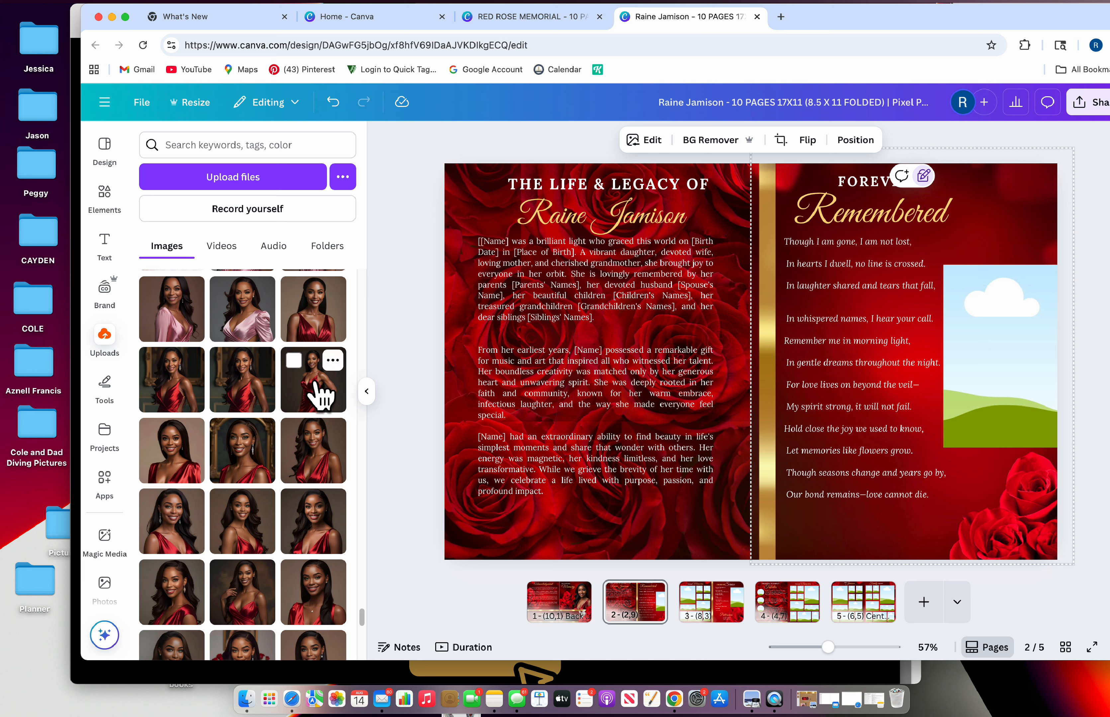
Drop an uploaded photo into the sky frame, remove its background and set transparency to 41
drag(318, 392, 954, 327)
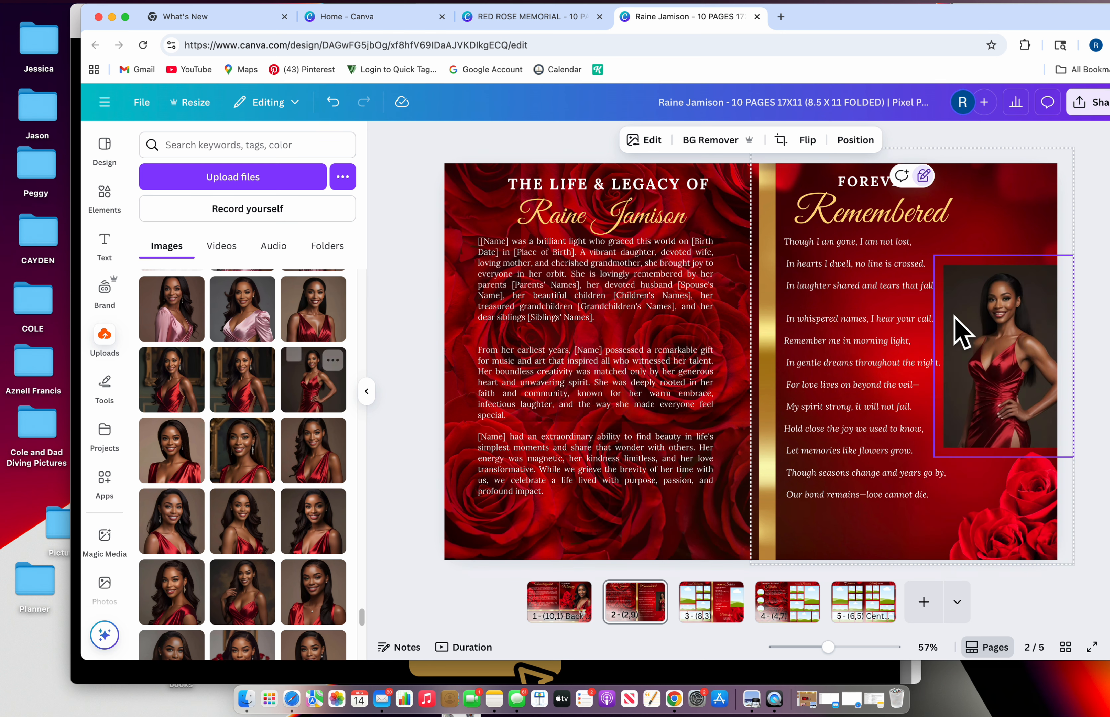
click(1034, 287)
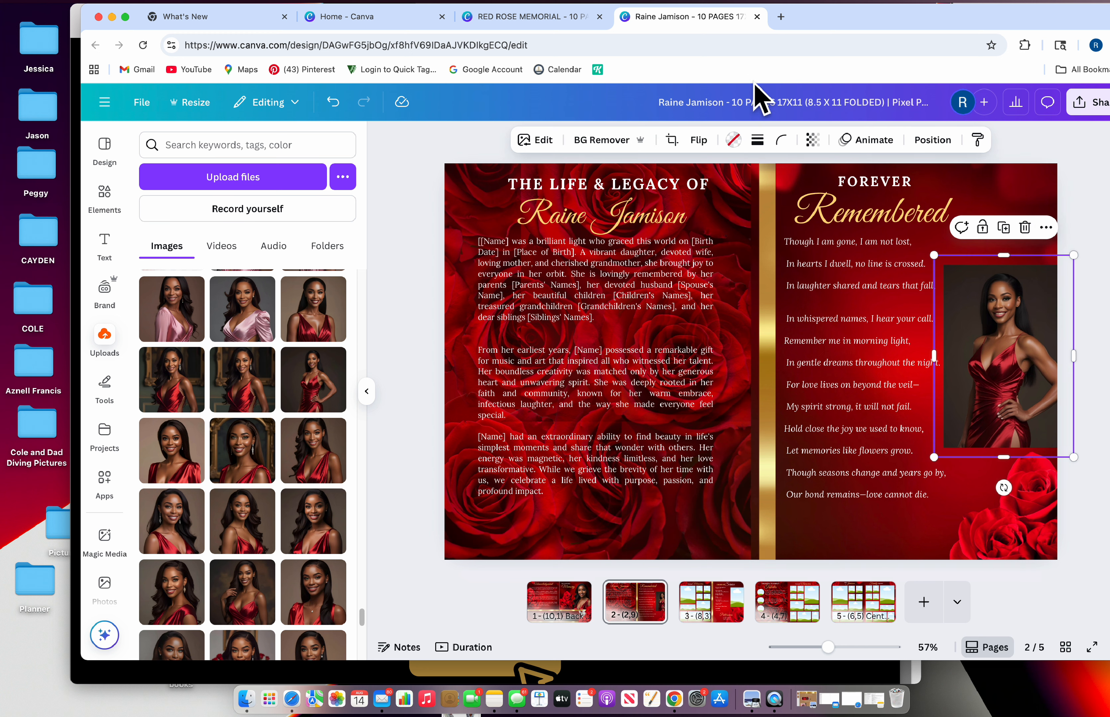
click(605, 140)
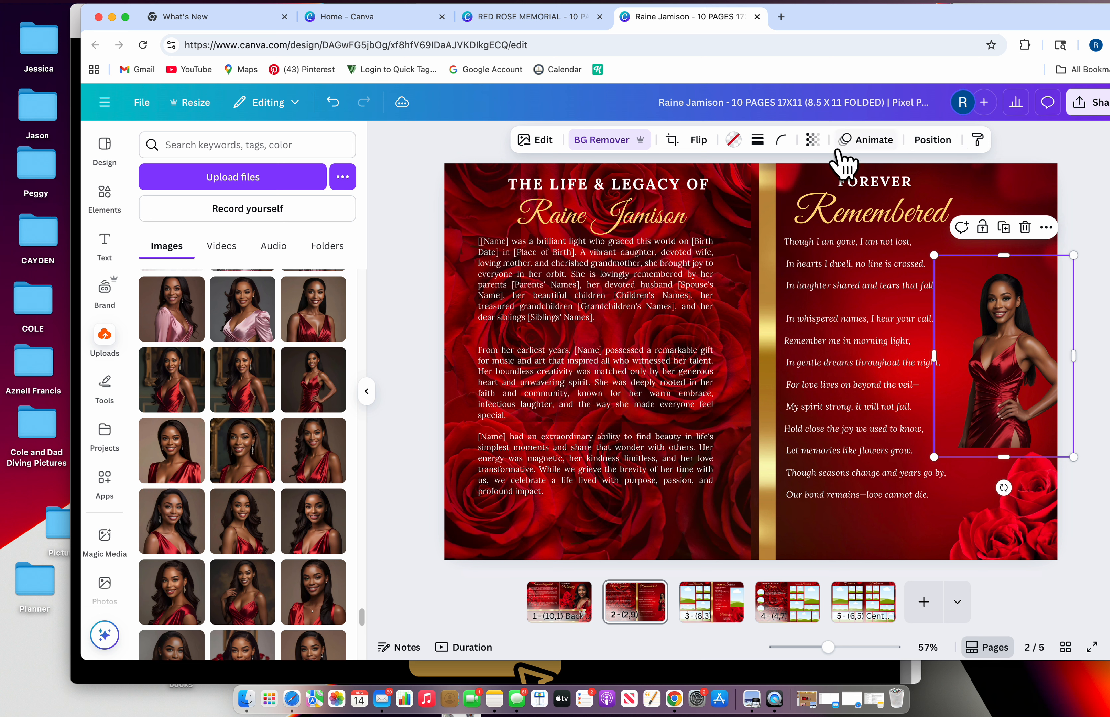
click(812, 140)
drag(848, 194, 783, 195)
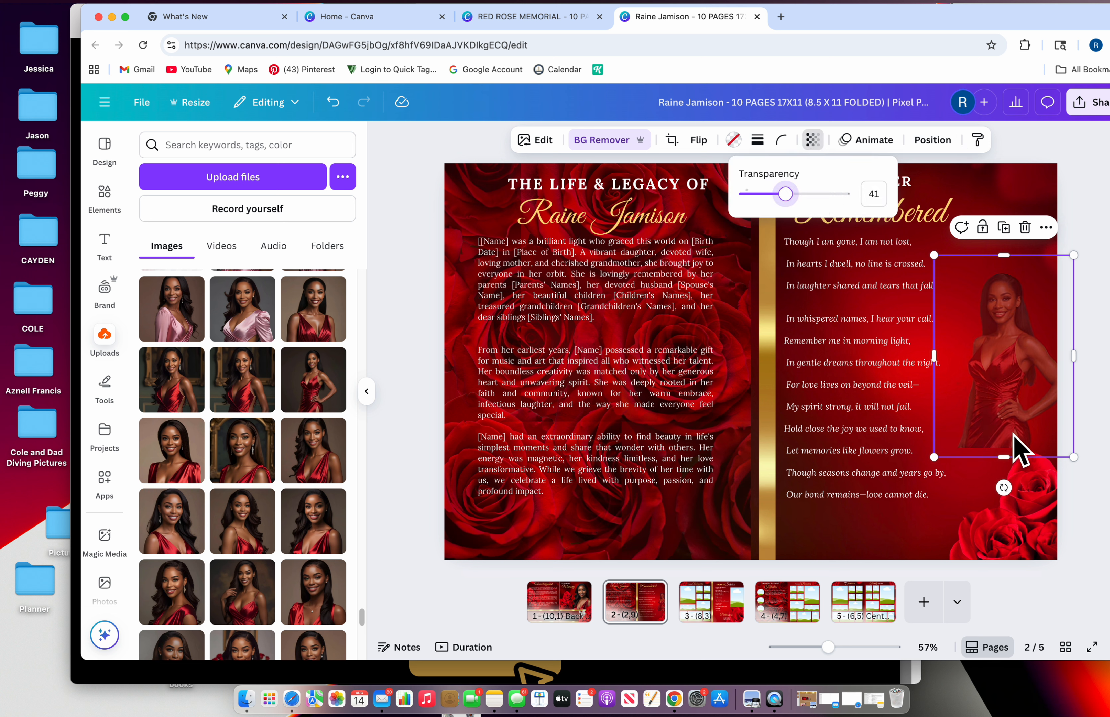
click(1024, 432)
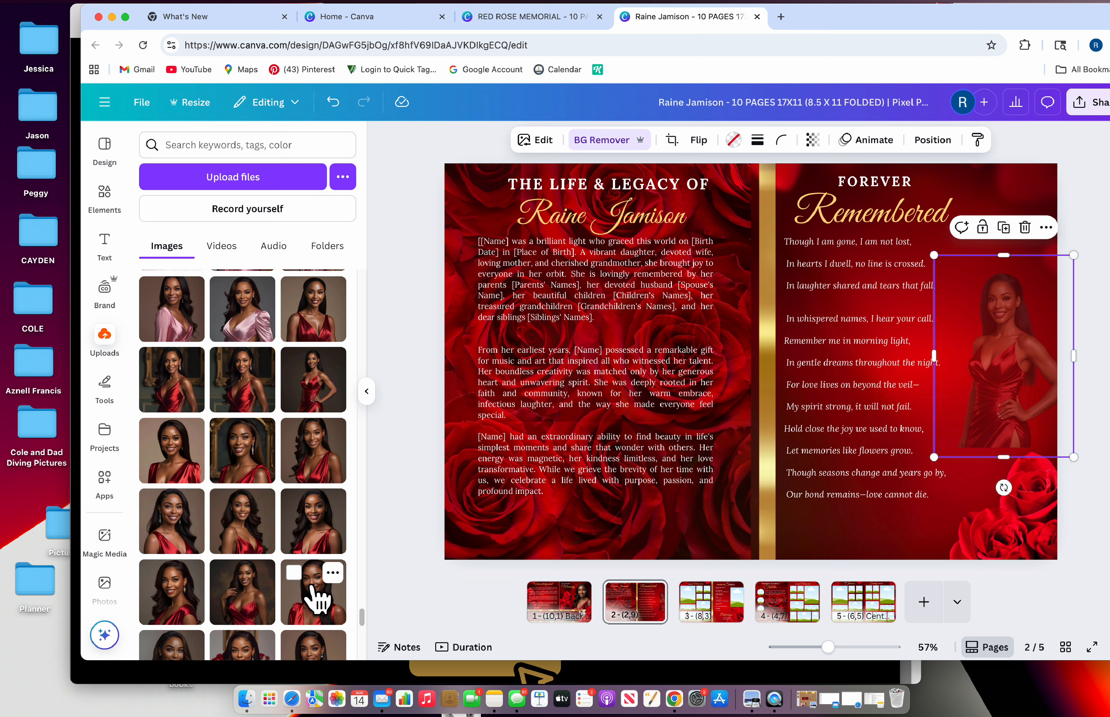
Swap in a close-up portrait from Uploads and move it higher on the right page
scroll(317, 600, down, 5)
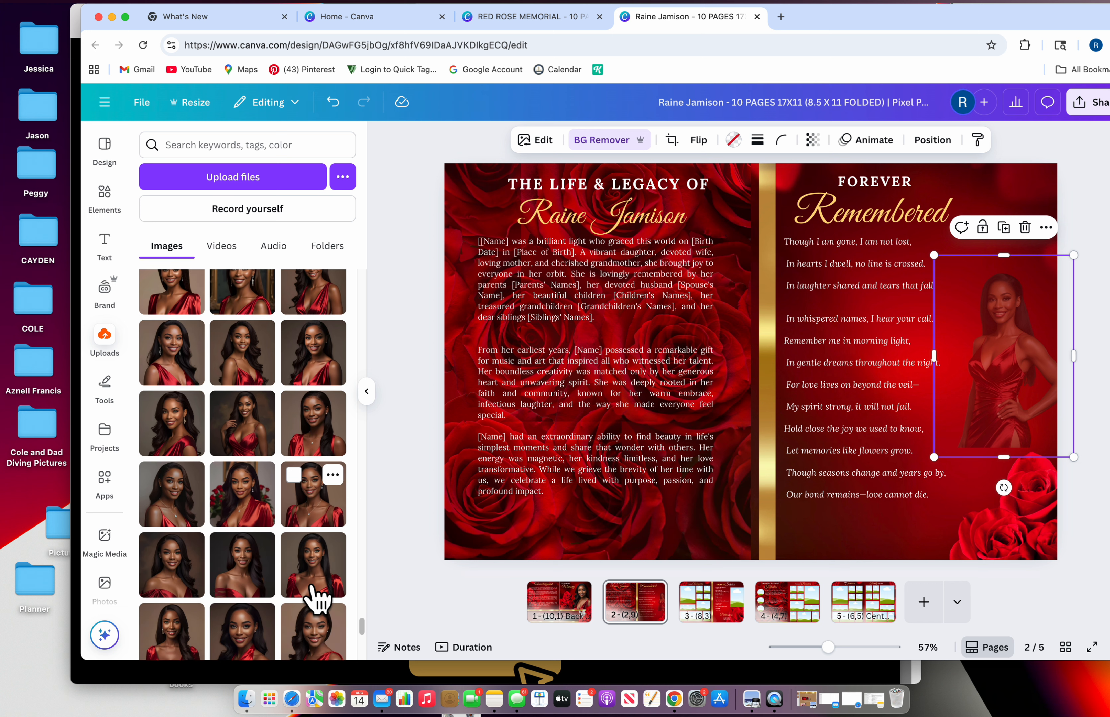
scroll(317, 599, down, 5)
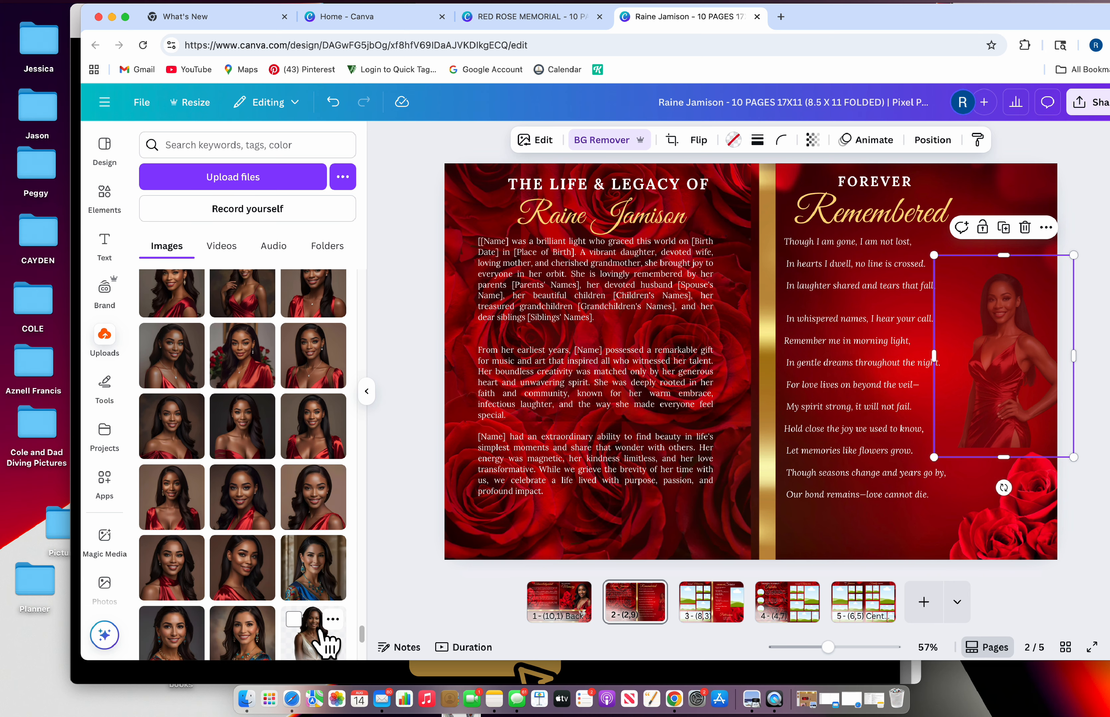
scroll(306, 550, down, 2)
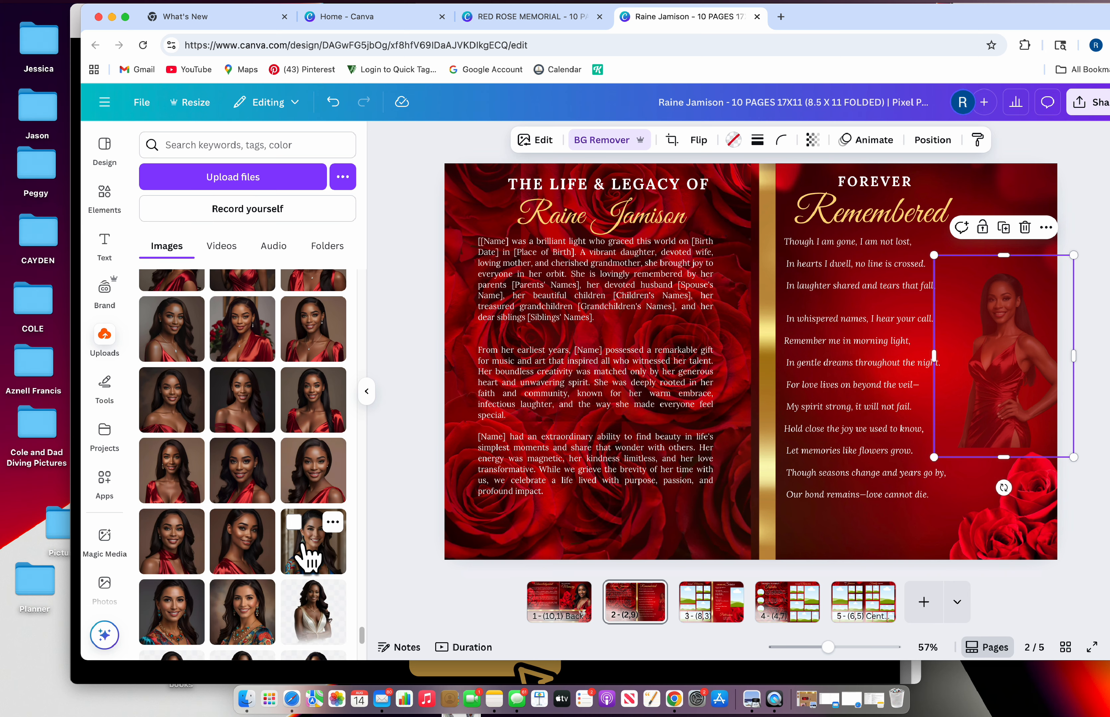
scroll(307, 555, down, 3)
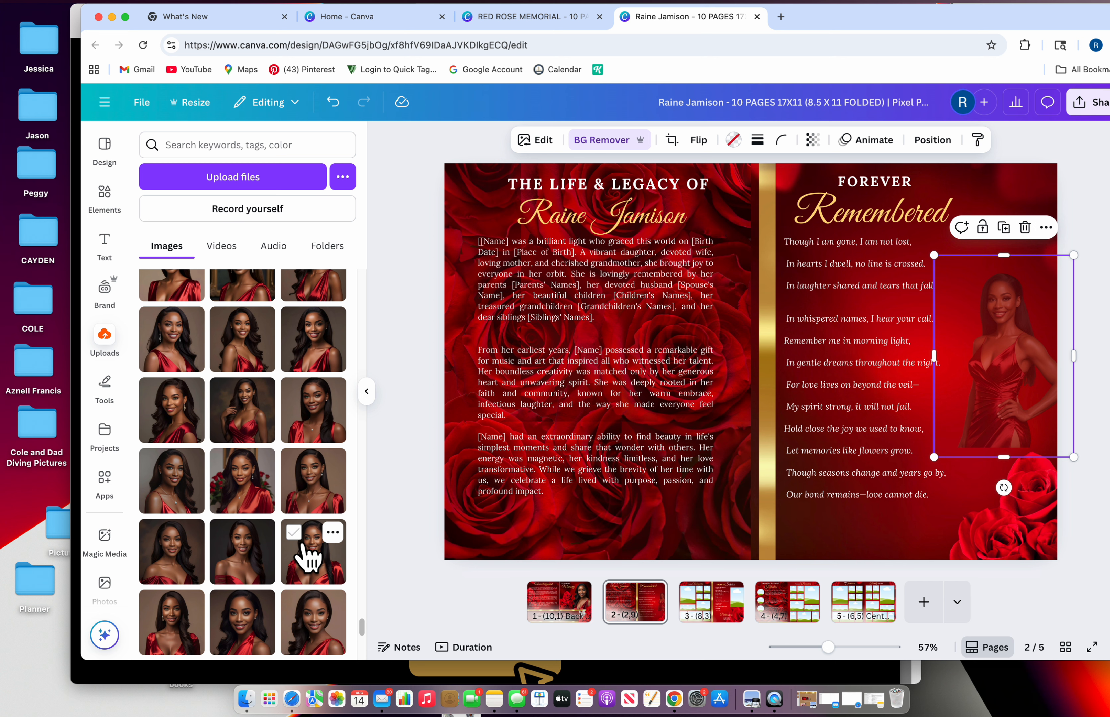
scroll(308, 555, up, 3)
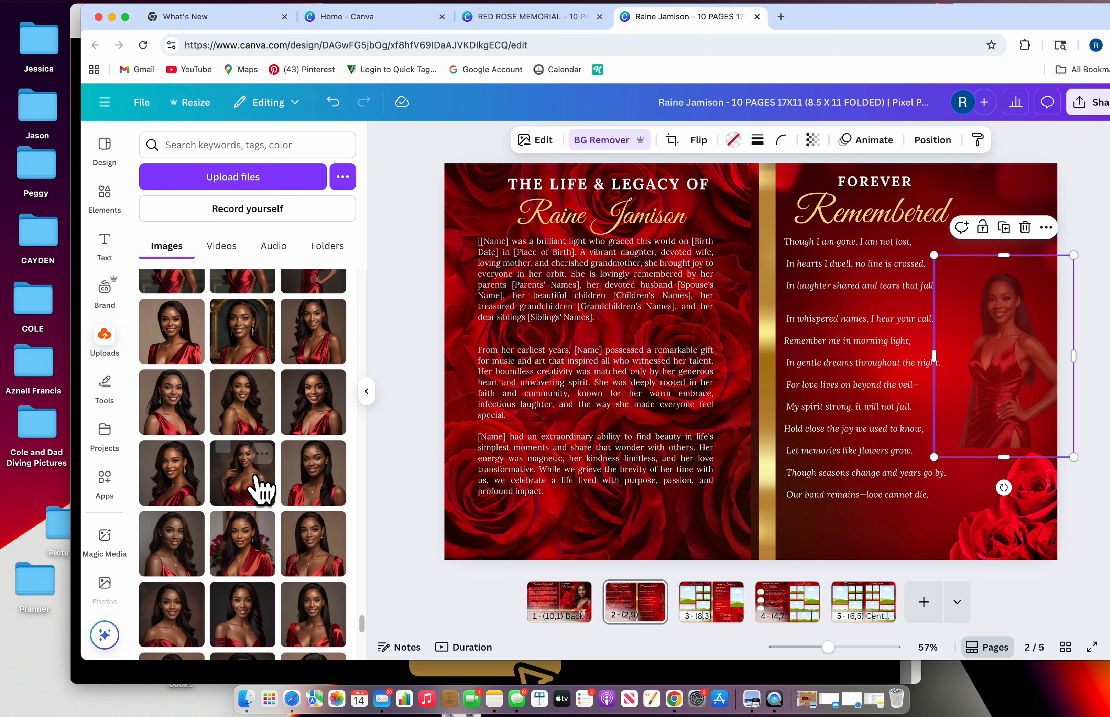
click(307, 485)
drag(742, 368, 949, 361)
click(1097, 182)
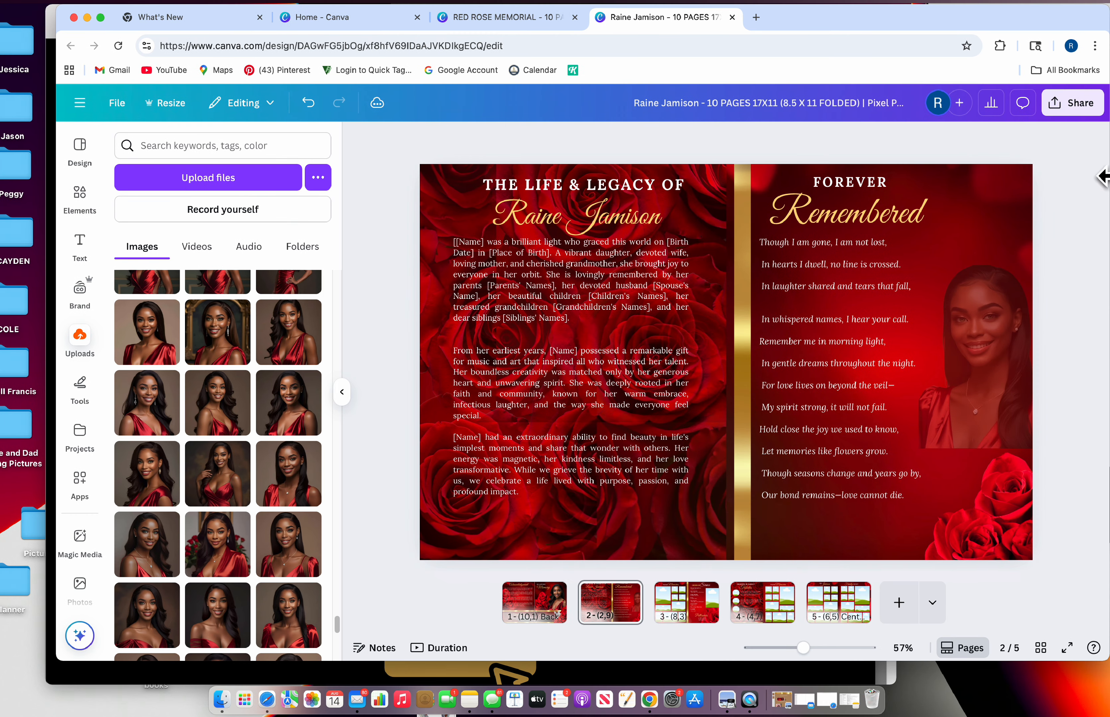
drag(998, 290, 981, 245)
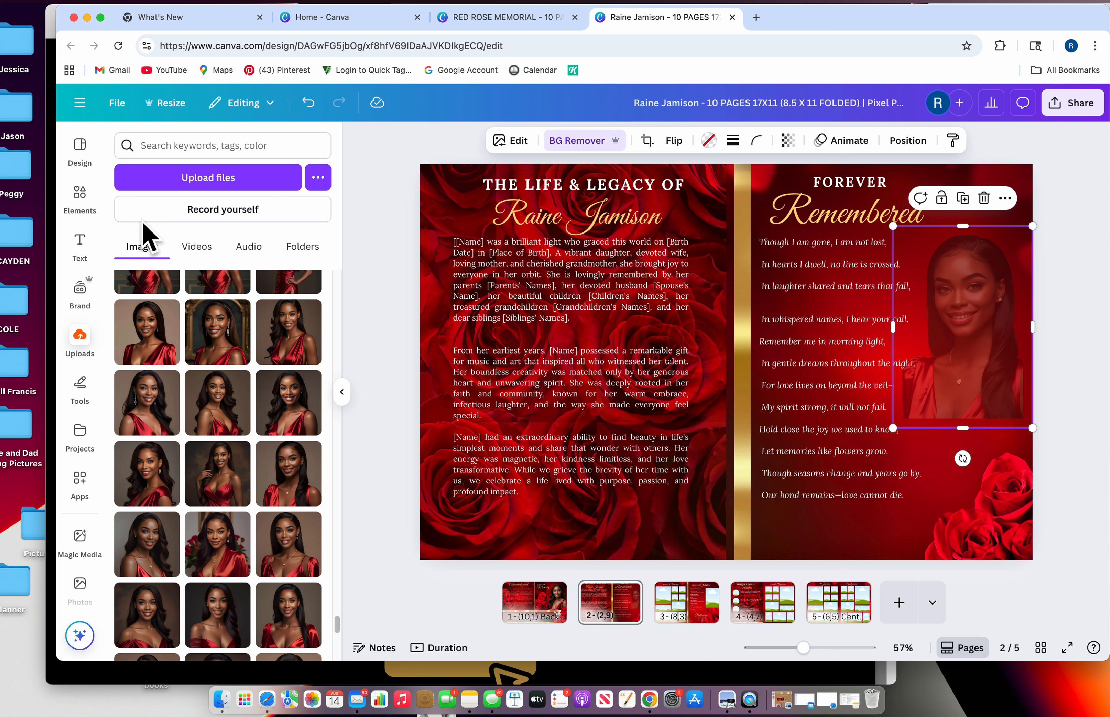
Find the Image Blender app by searching 'Image blen', open it and choose the Linear blend
click(79, 482)
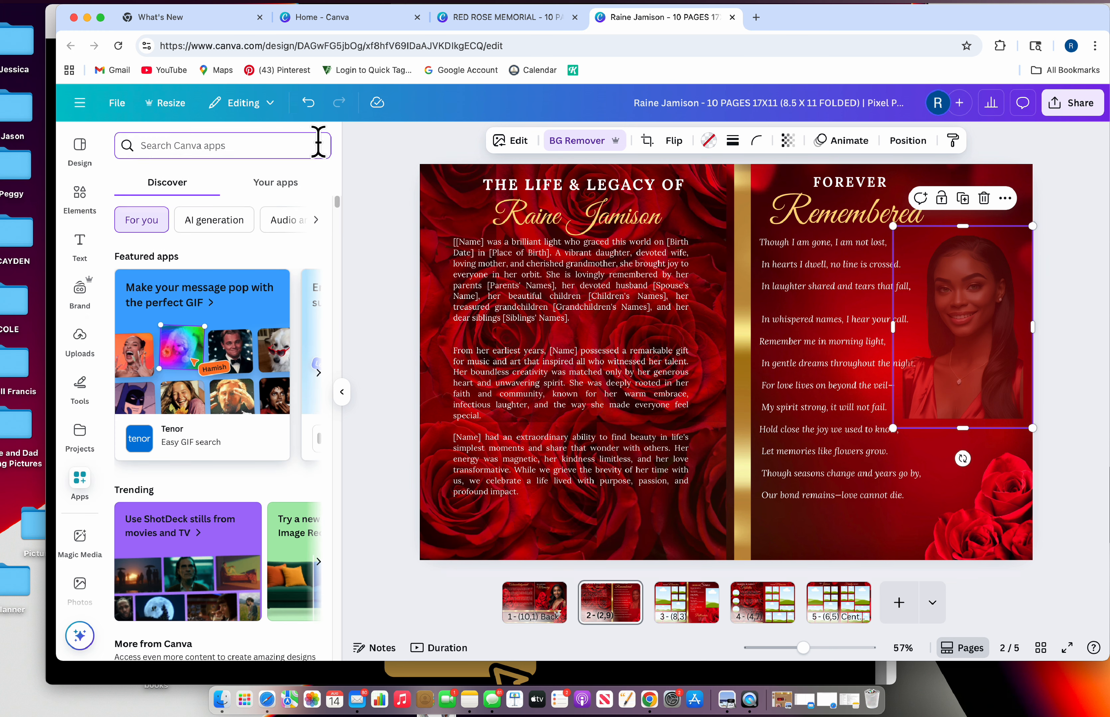
text(Ima)
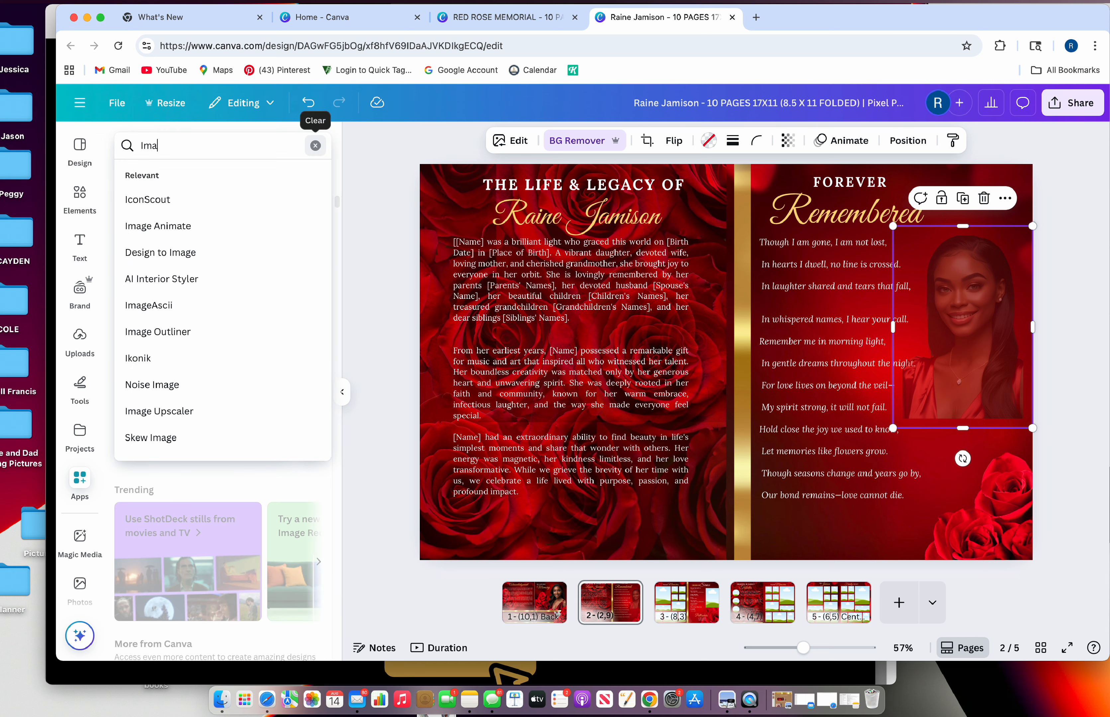
text(ge )
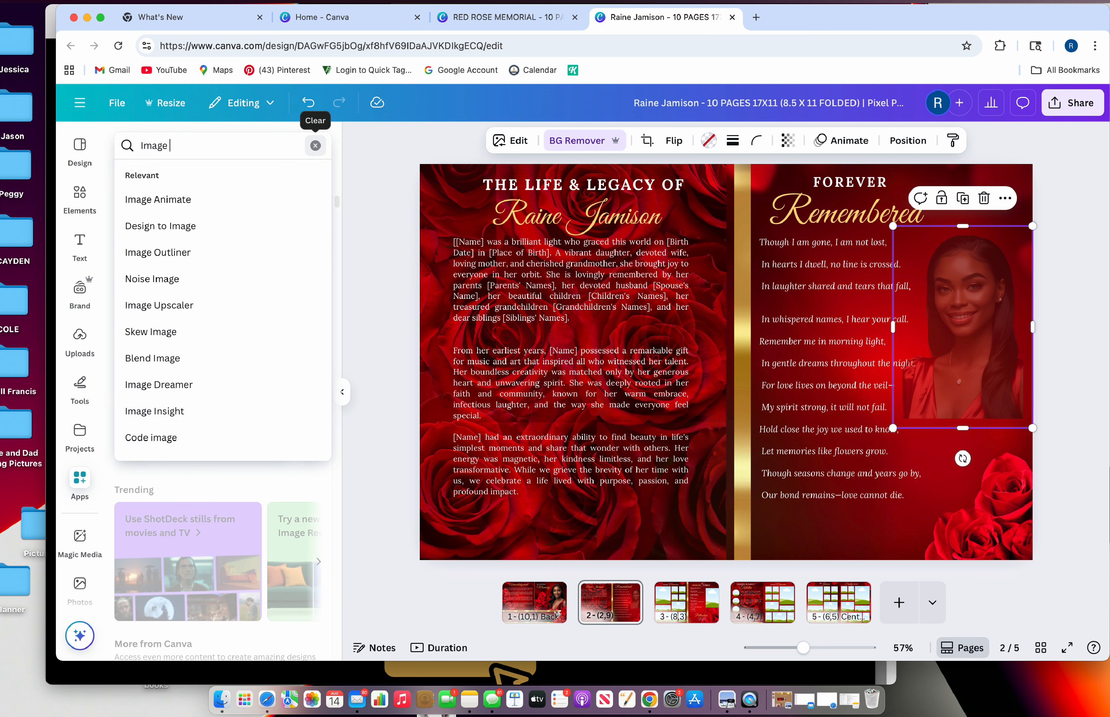
text(blender)
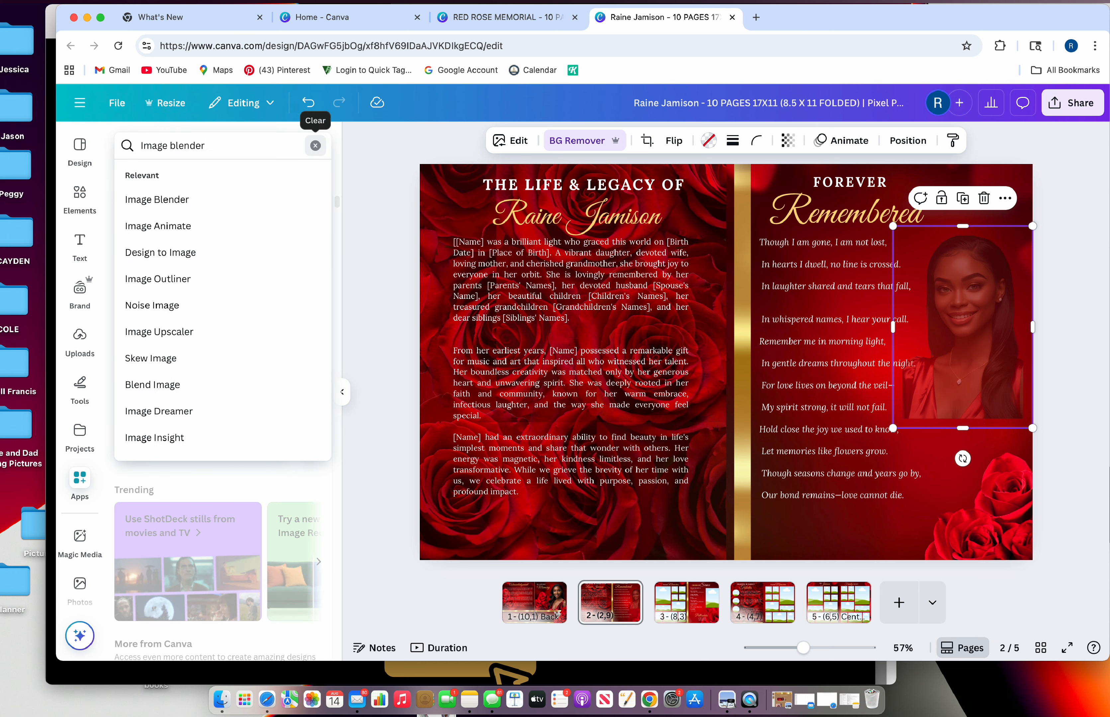
click(153, 205)
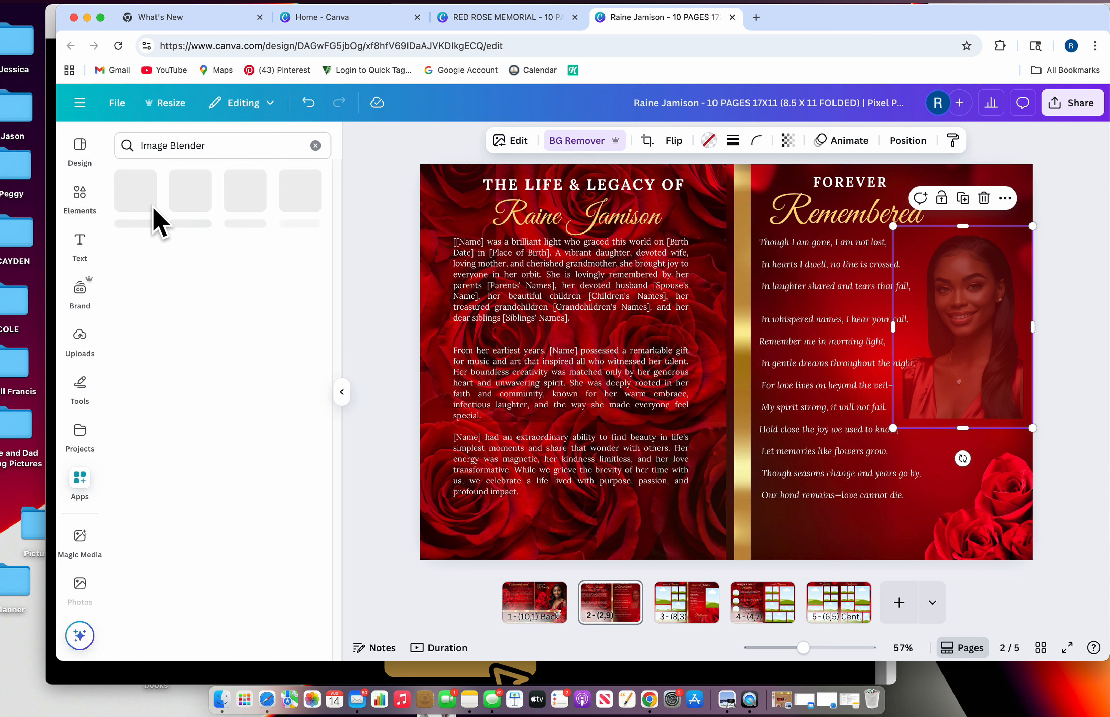
click(132, 204)
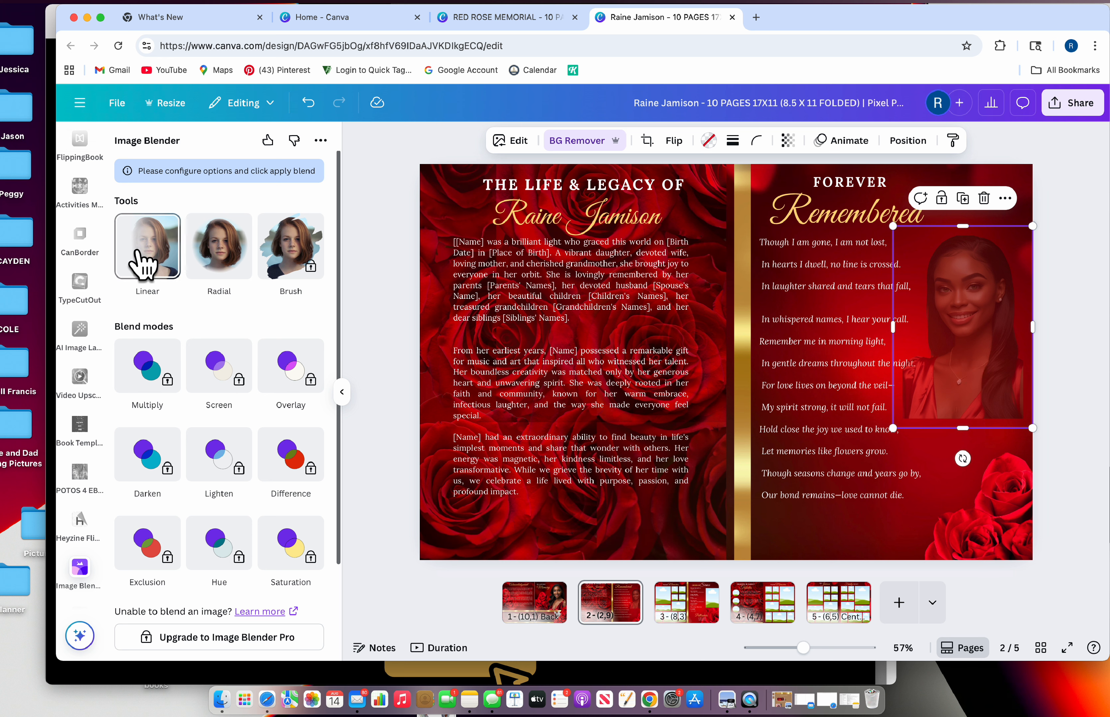
click(144, 258)
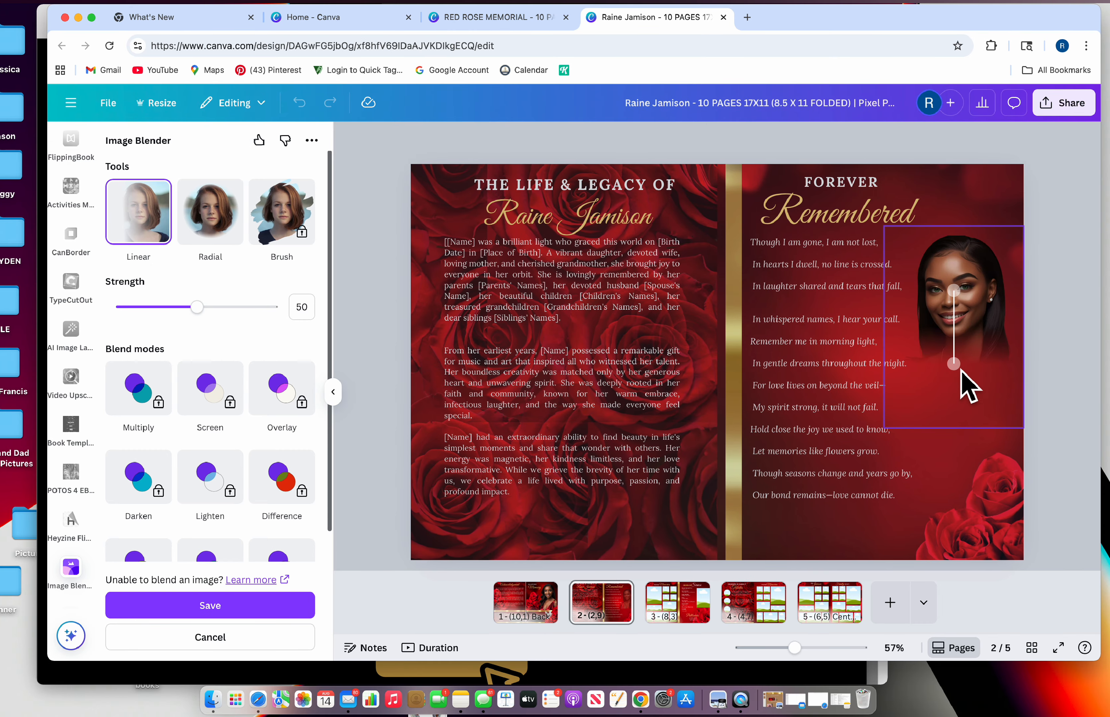
Lengthen the linear fade handle, save the blend, and nudge the portrait slightly into place
drag(953, 367, 954, 400)
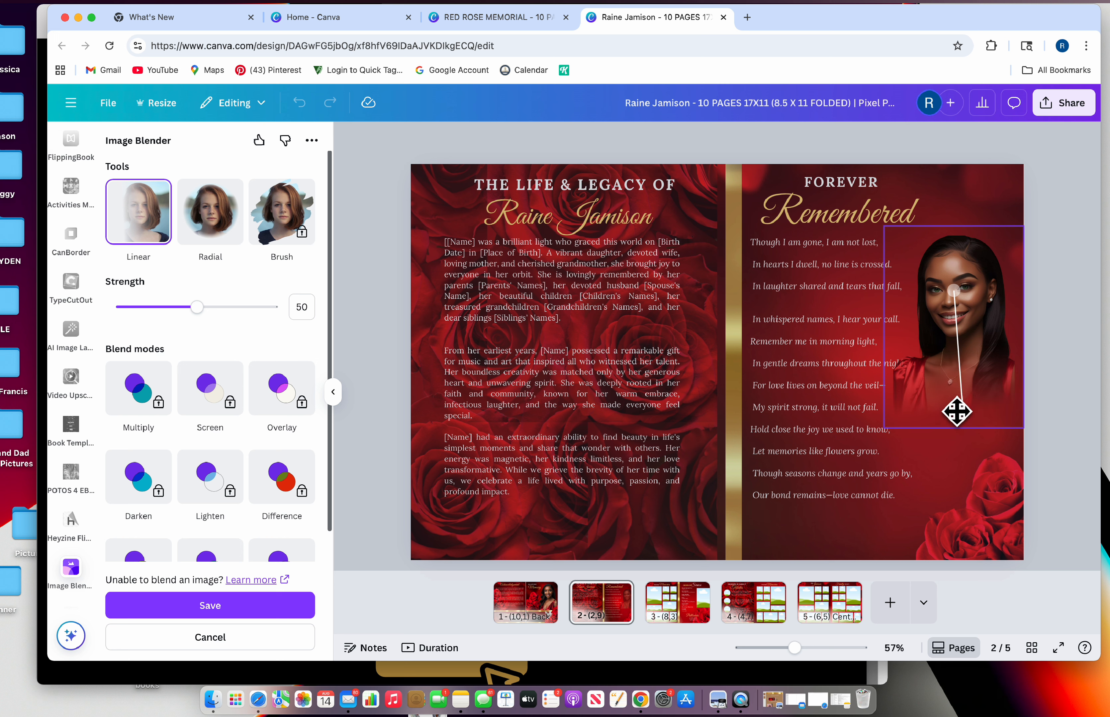
click(239, 615)
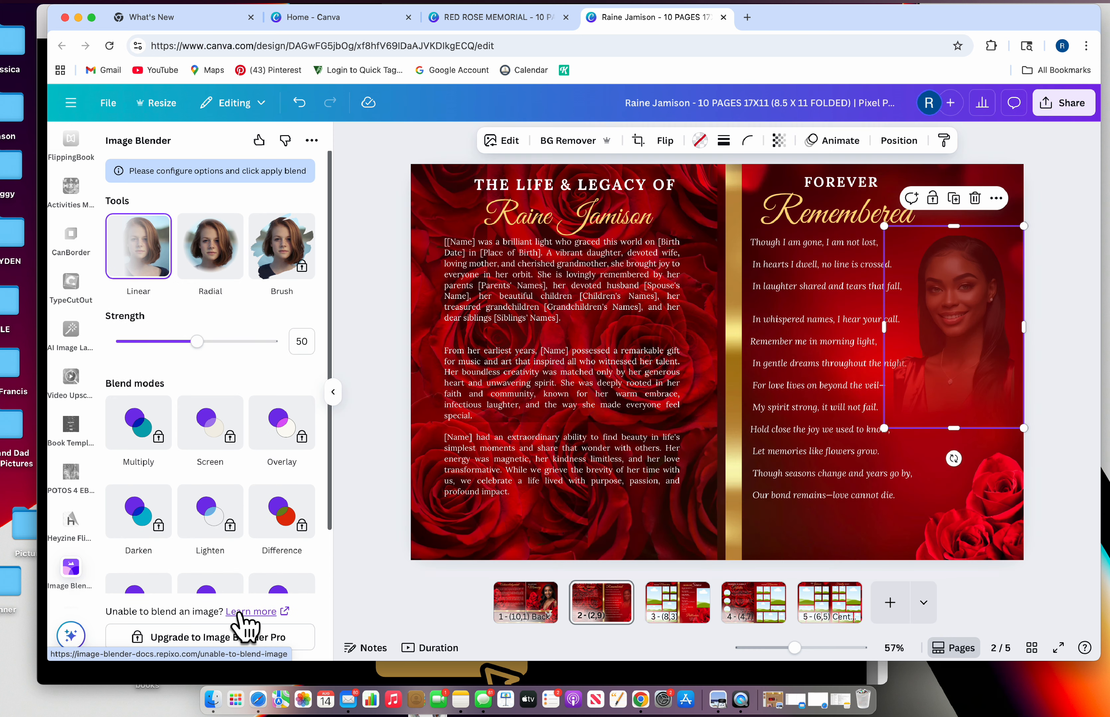
click(1053, 347)
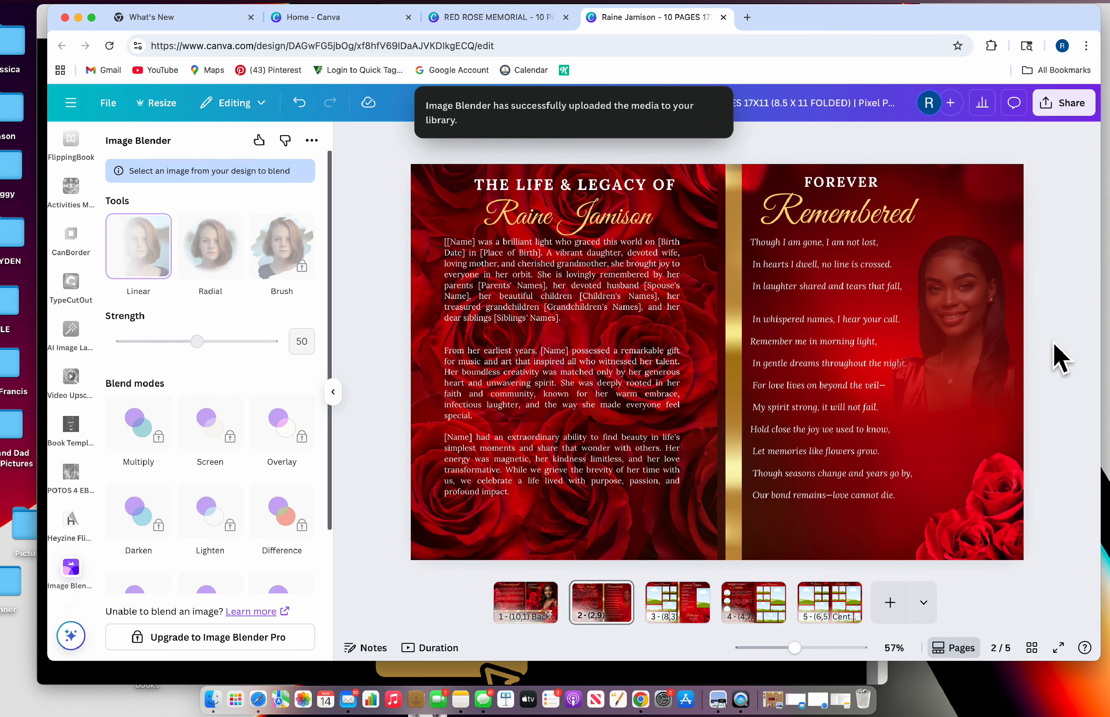
click(986, 403)
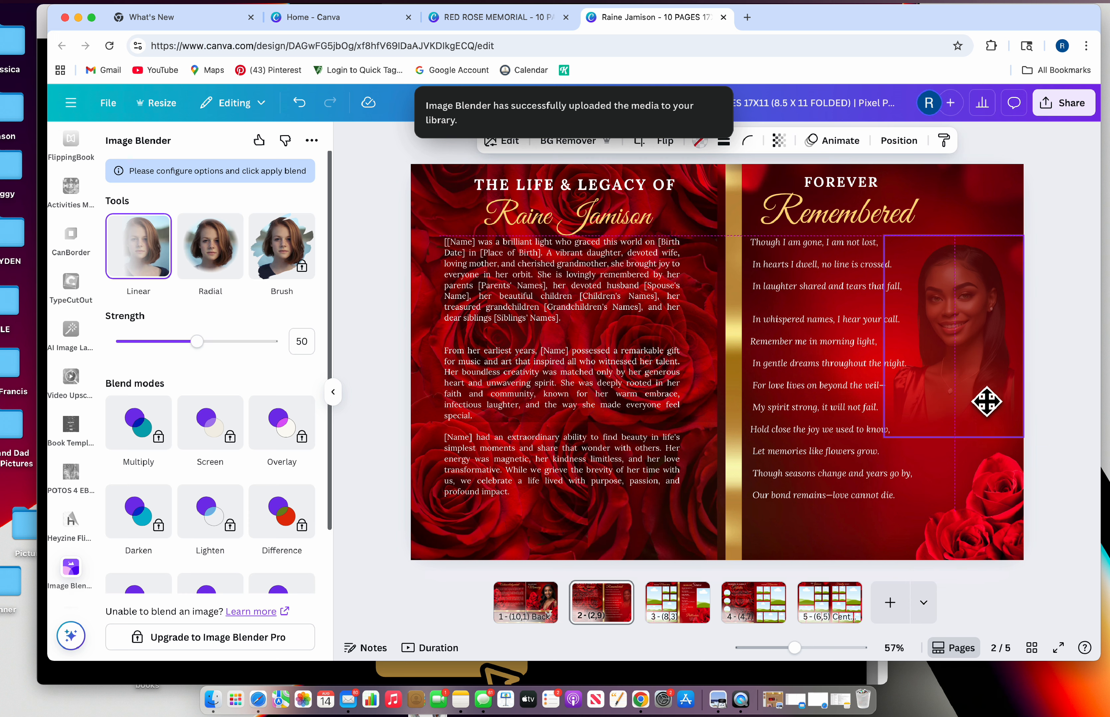
drag(986, 402, 986, 404)
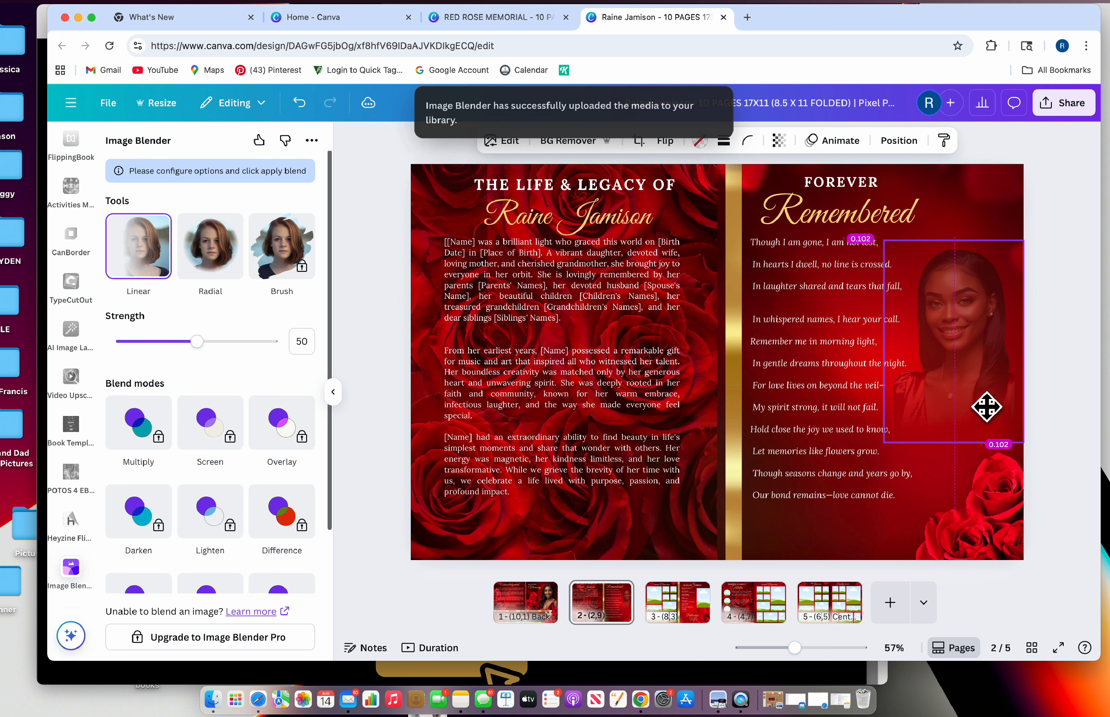
click(1082, 396)
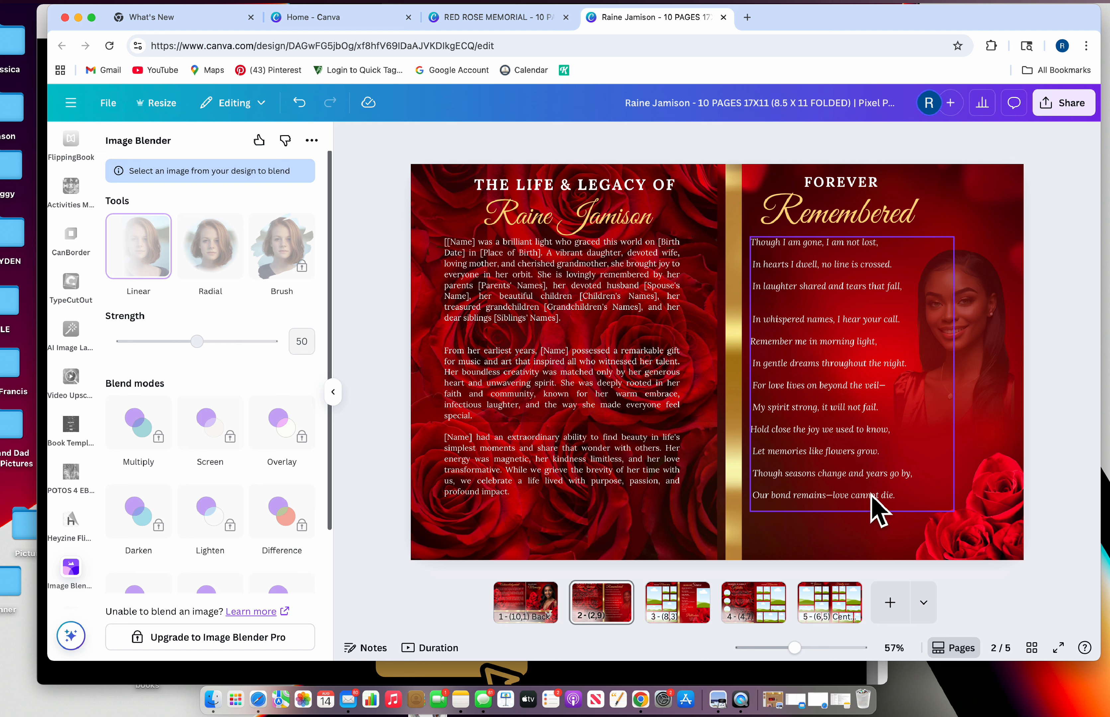
click(858, 542)
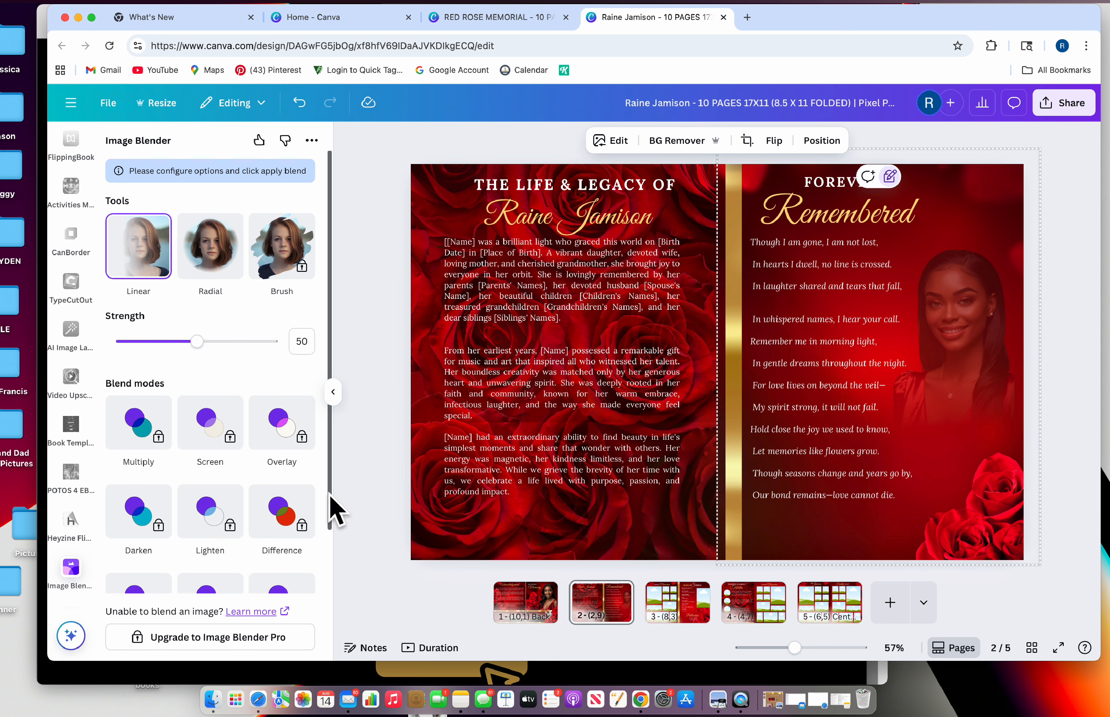
click(335, 394)
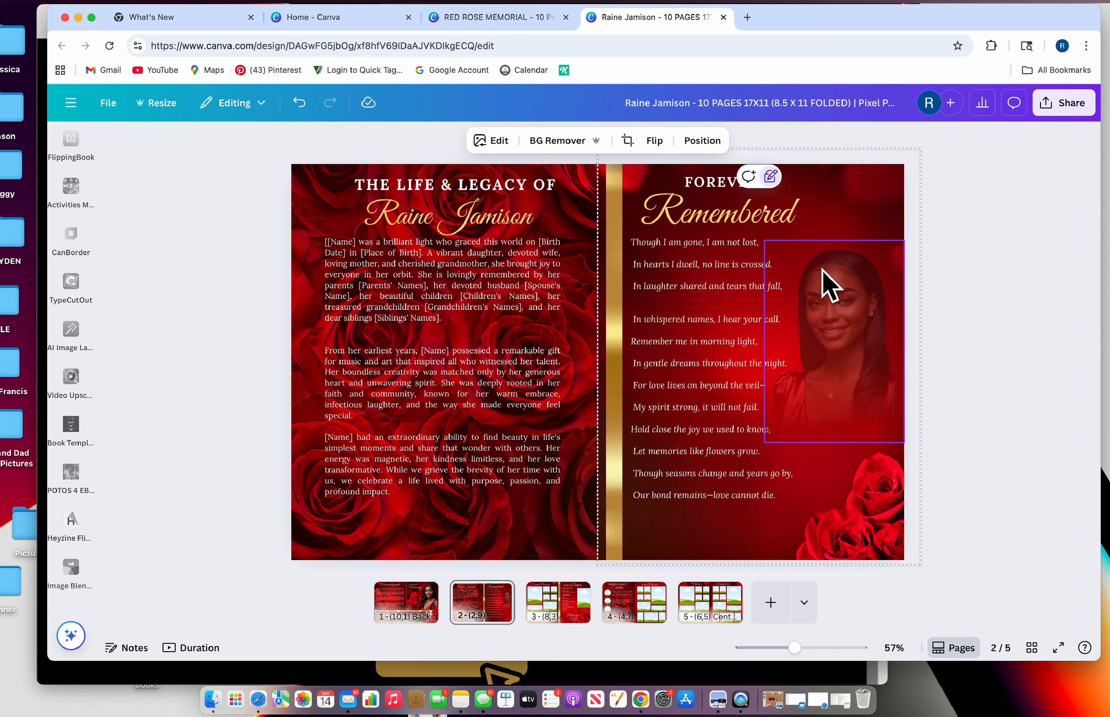
Dismiss the stray browser context menu and return to the Uploads image library
click(845, 306)
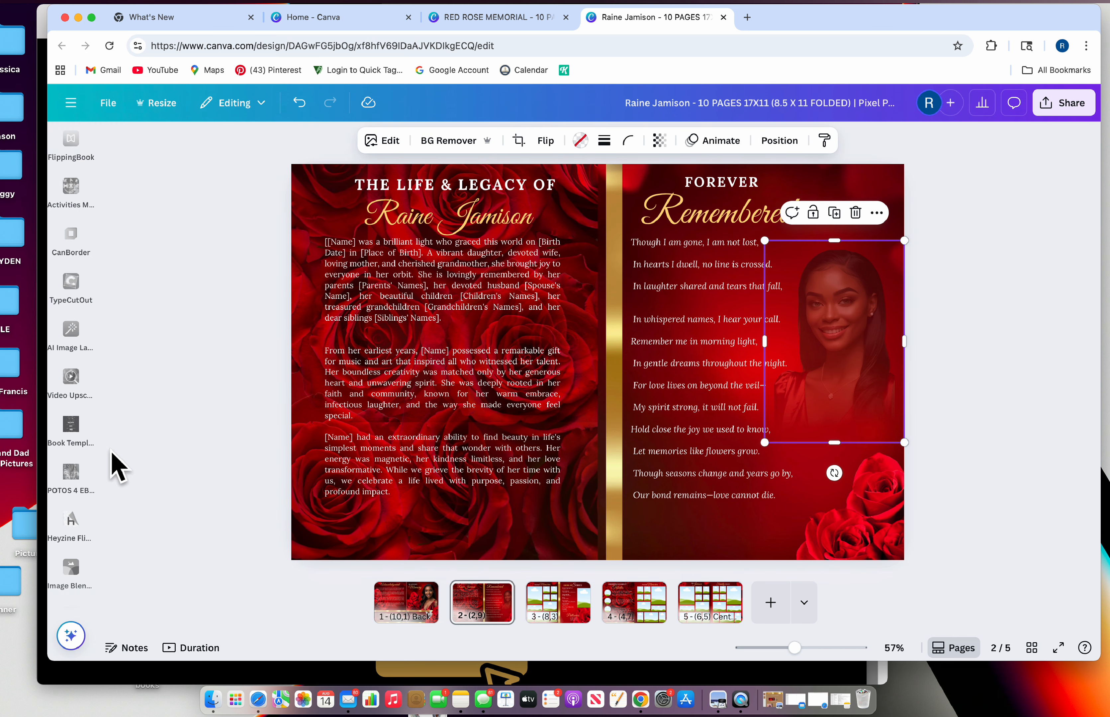
scroll(98, 490, up, 10)
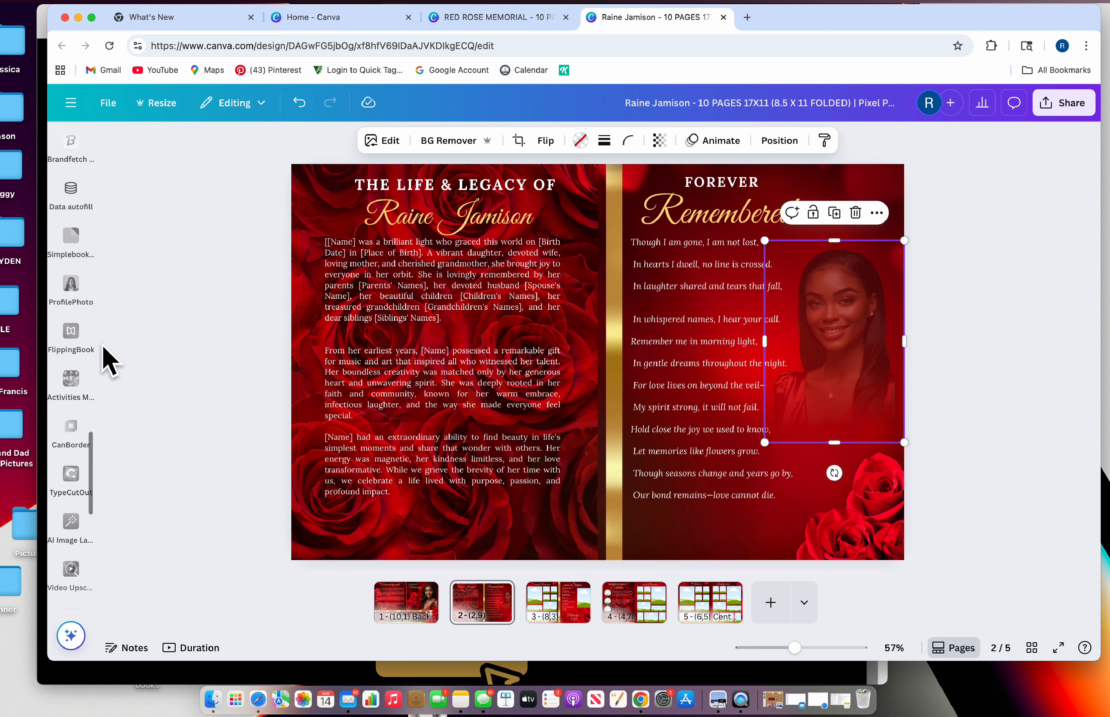
scroll(99, 187, up, 4)
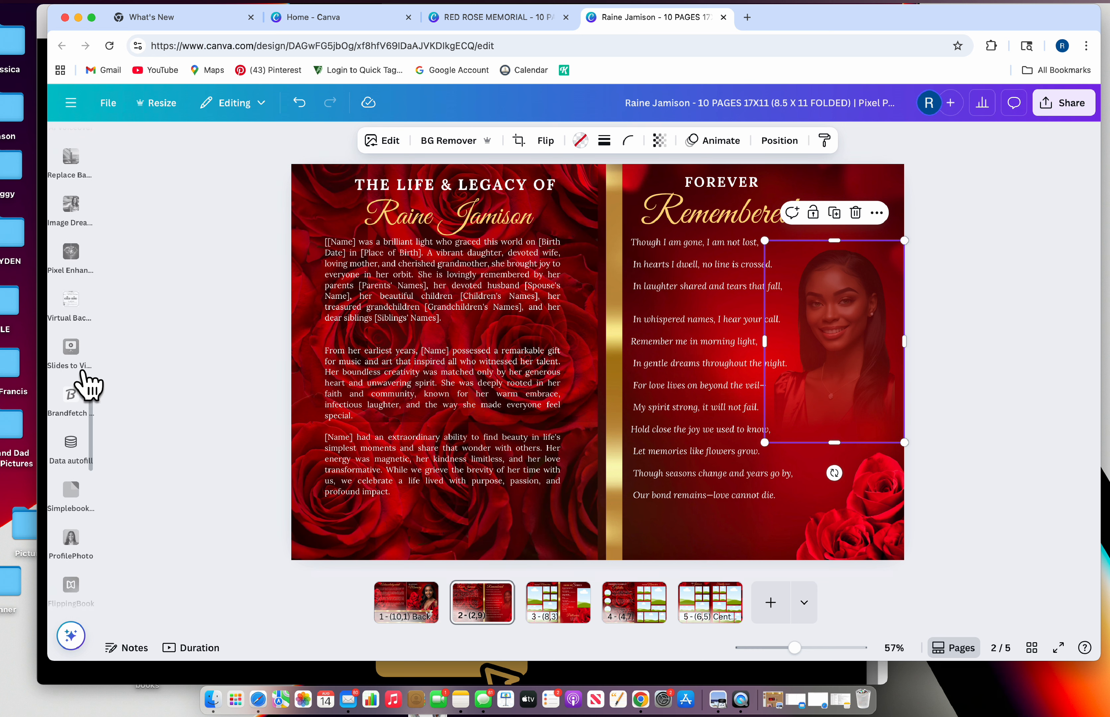
scroll(75, 186, up, 8)
right_click(81, 133)
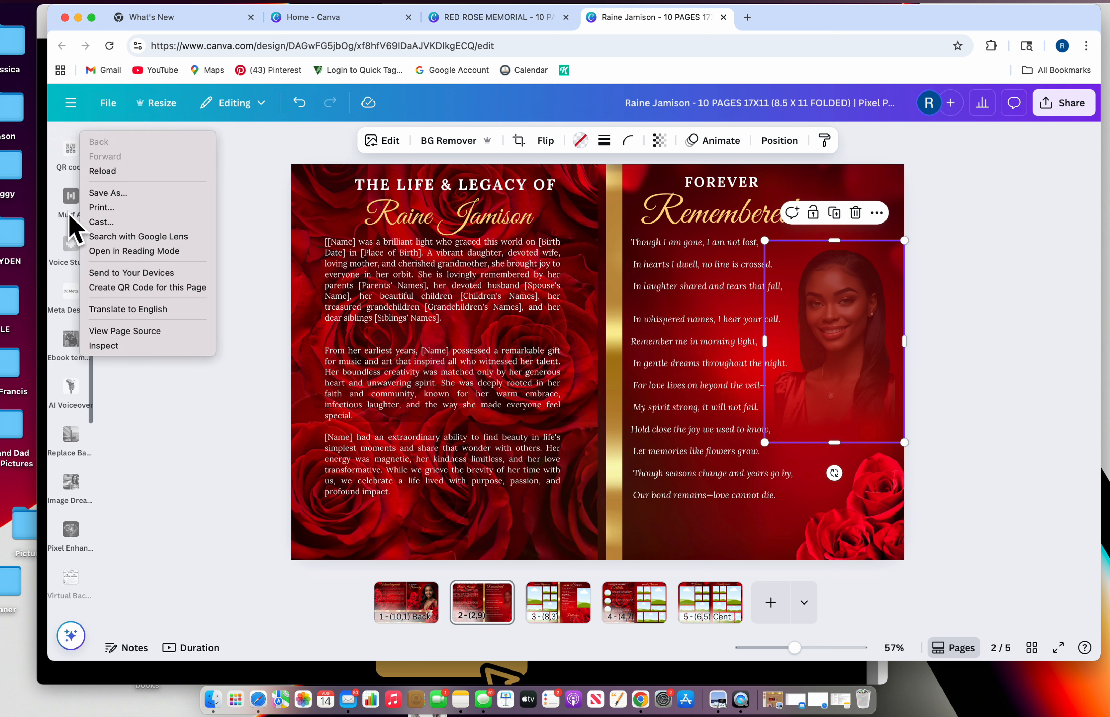
click(88, 413)
scroll(83, 298, down, 4)
scroll(84, 233, up, 4)
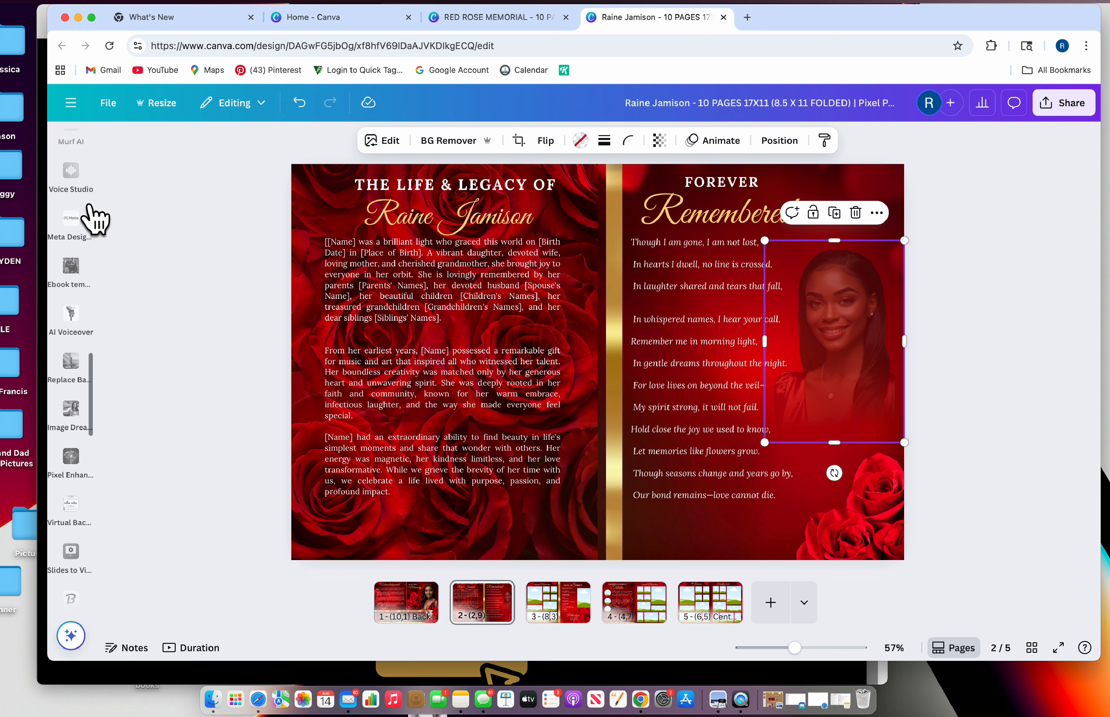
scroll(85, 224, up, 20)
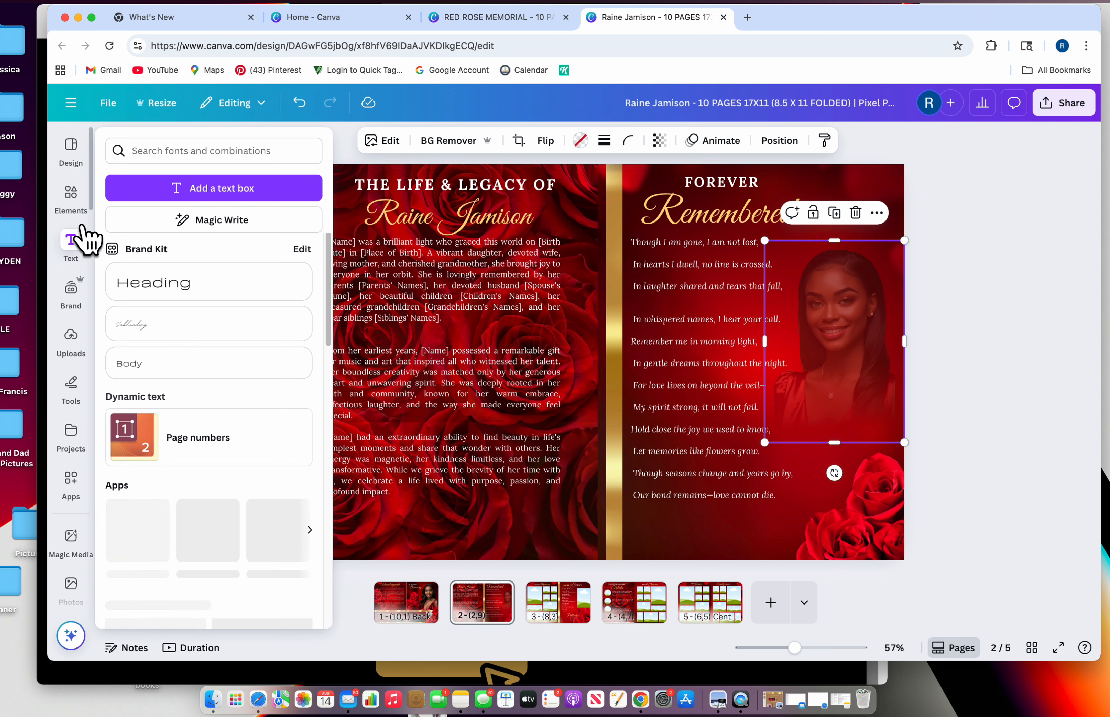
click(70, 355)
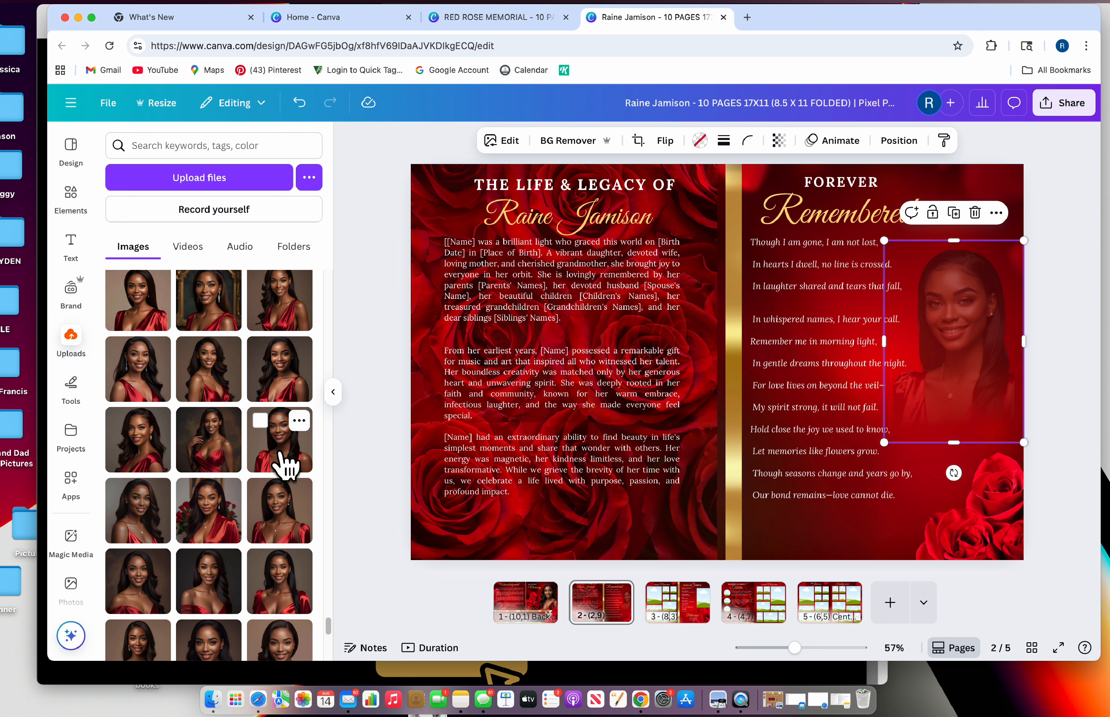
Place a different uploaded photo of the woman in the right-page frame and remove its background
drag(285, 467, 942, 334)
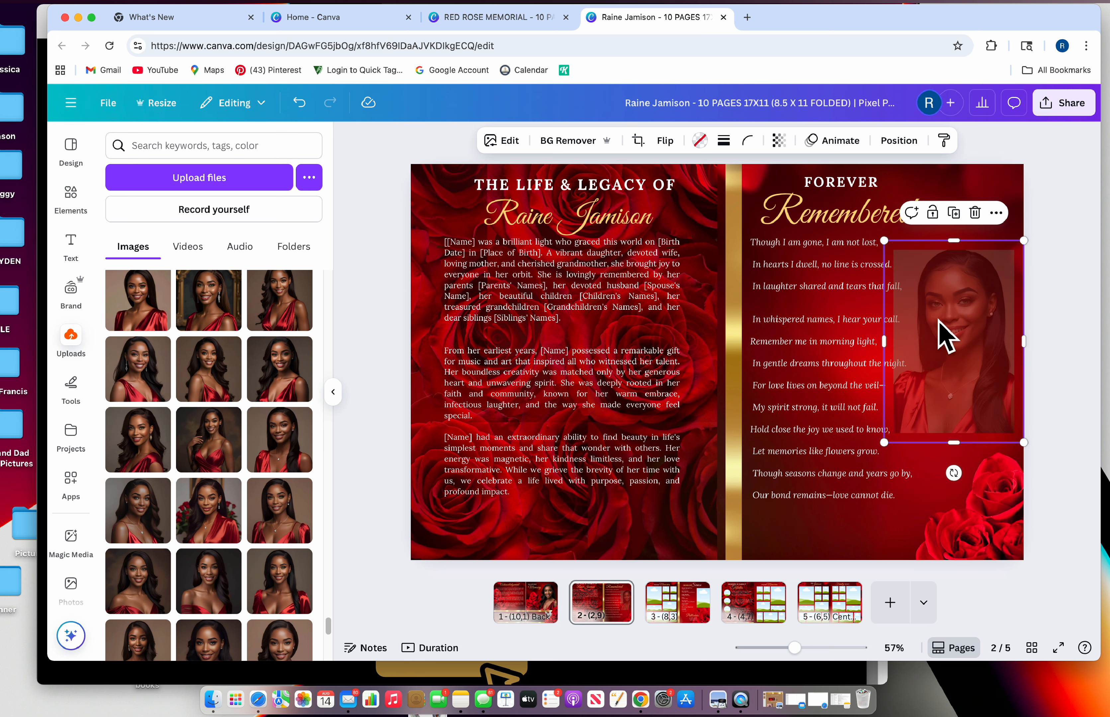
click(293, 459)
drag(830, 378, 971, 353)
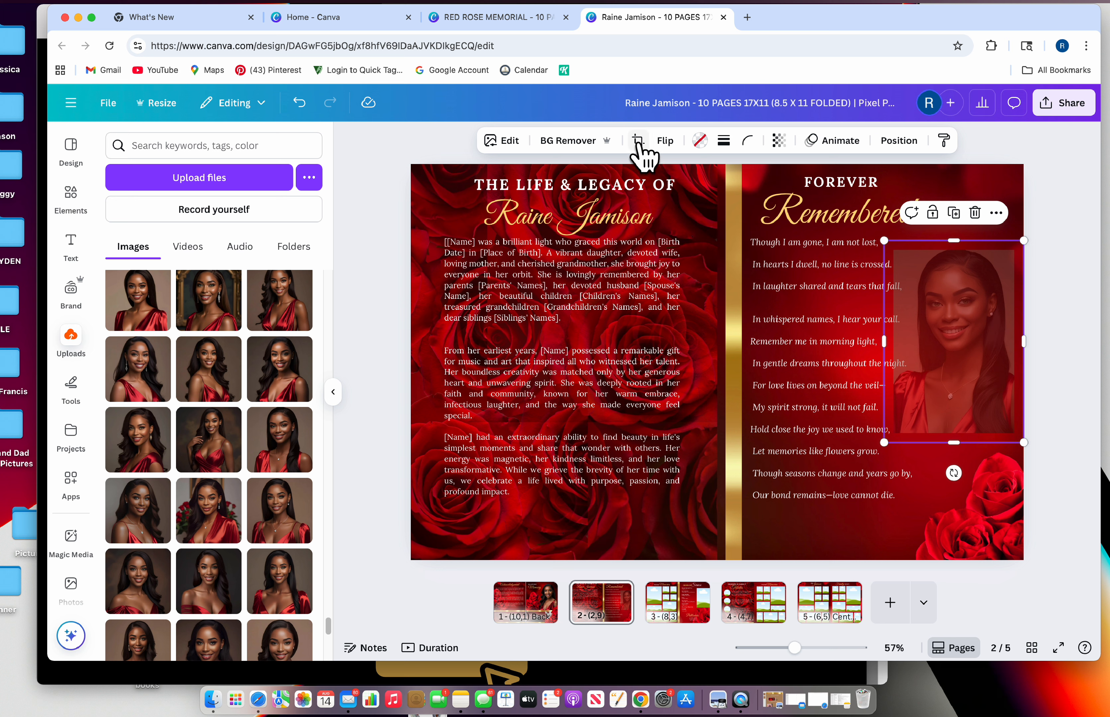
click(579, 140)
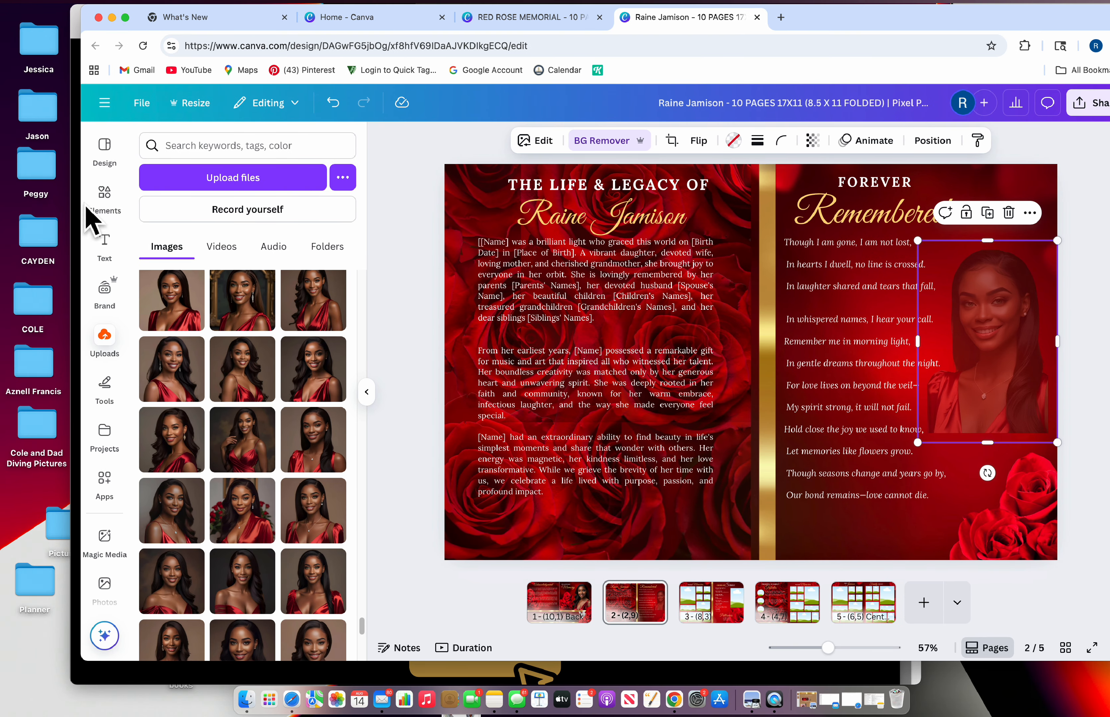
Search Elements for 'red clouds', add a red cloud graphic to the right page and shrink it
click(101, 198)
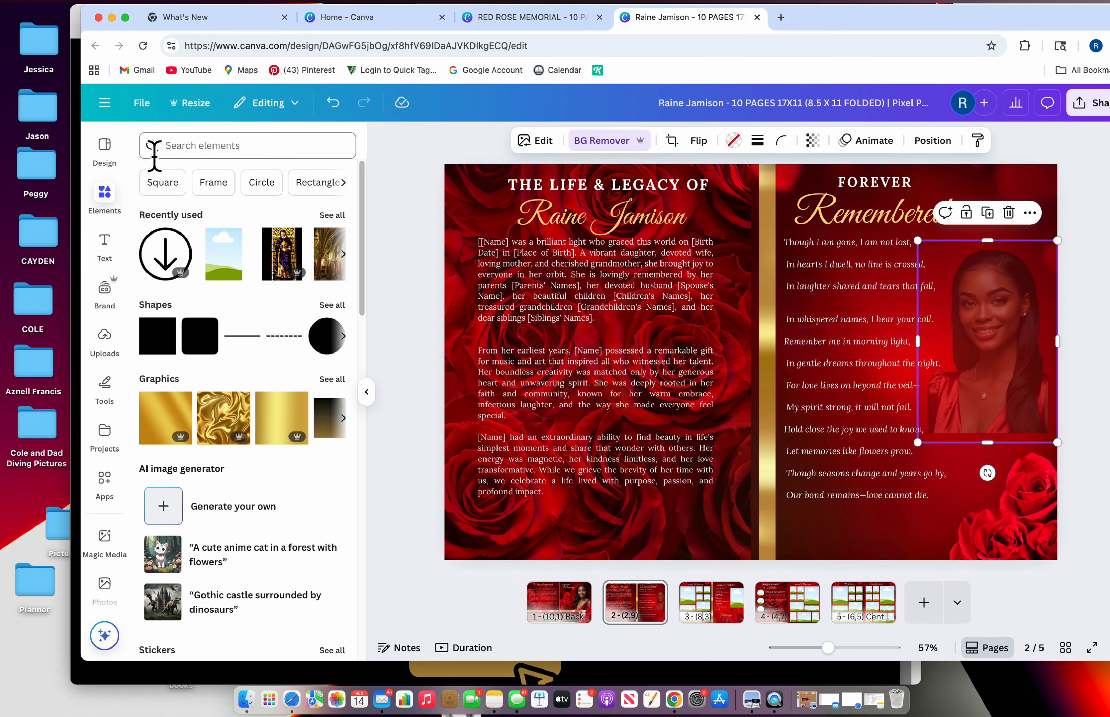
click(173, 145)
text(re)
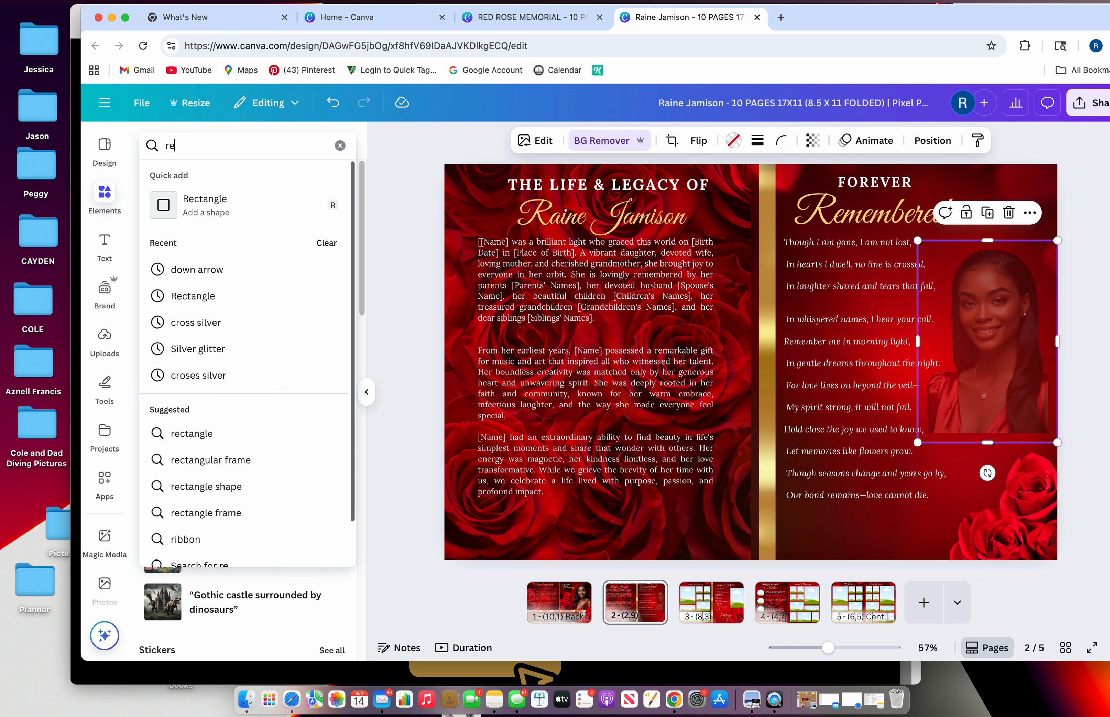
text(d c)
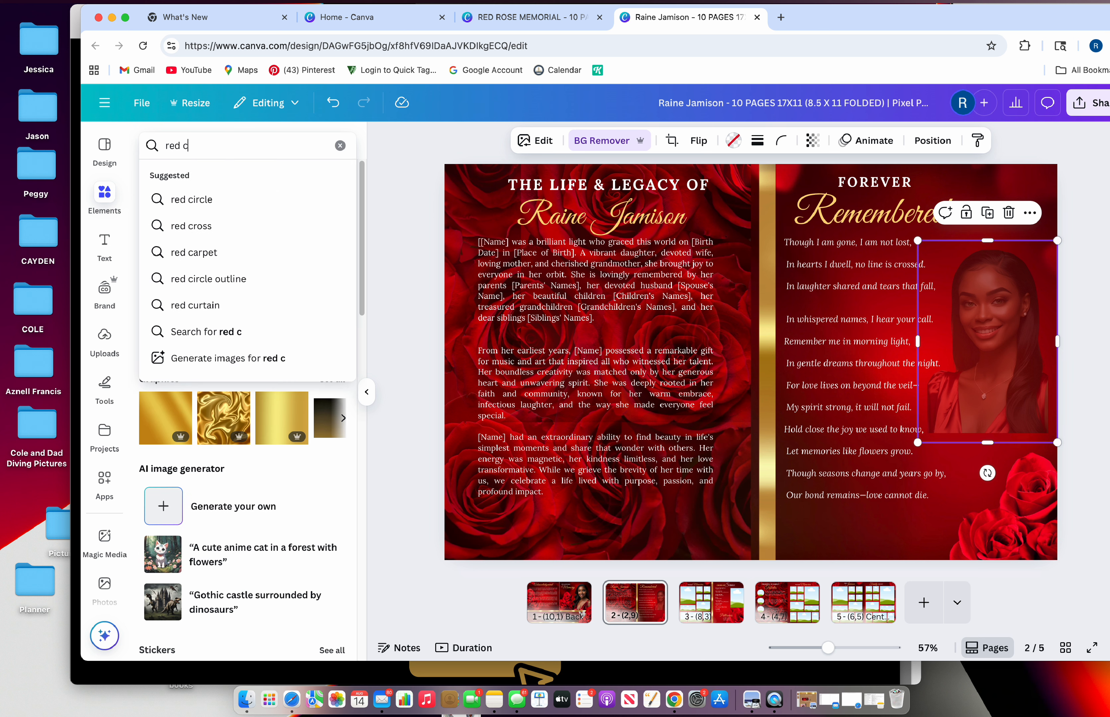
text(louds)
key(Return)
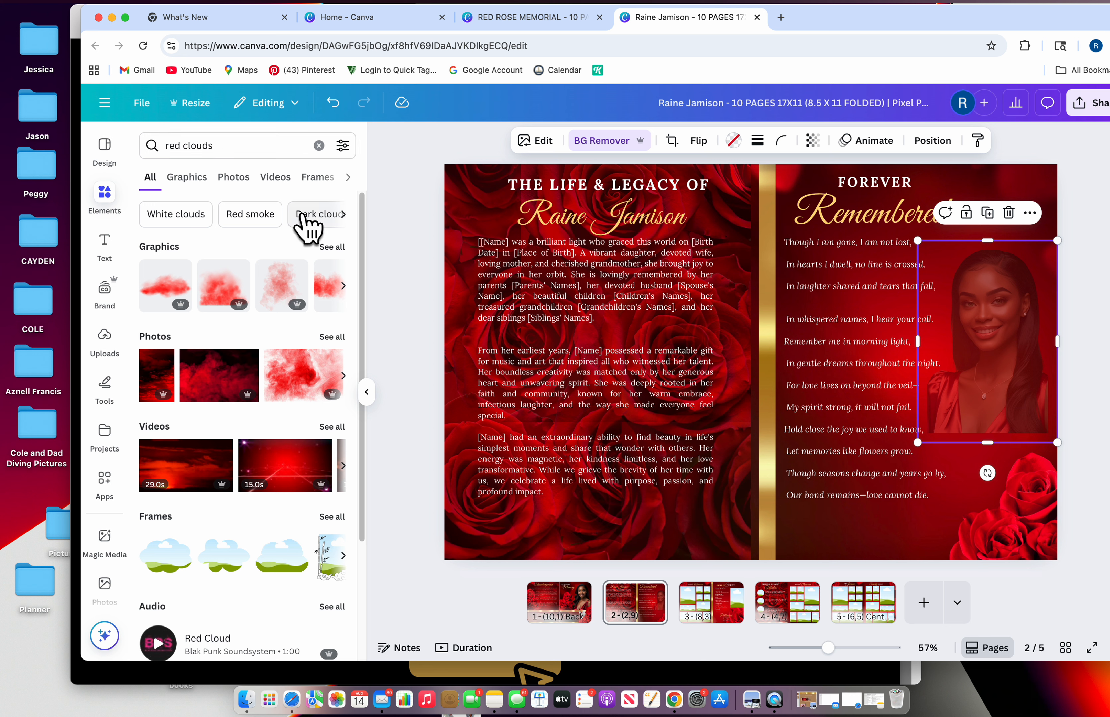
drag(221, 310, 1060, 427)
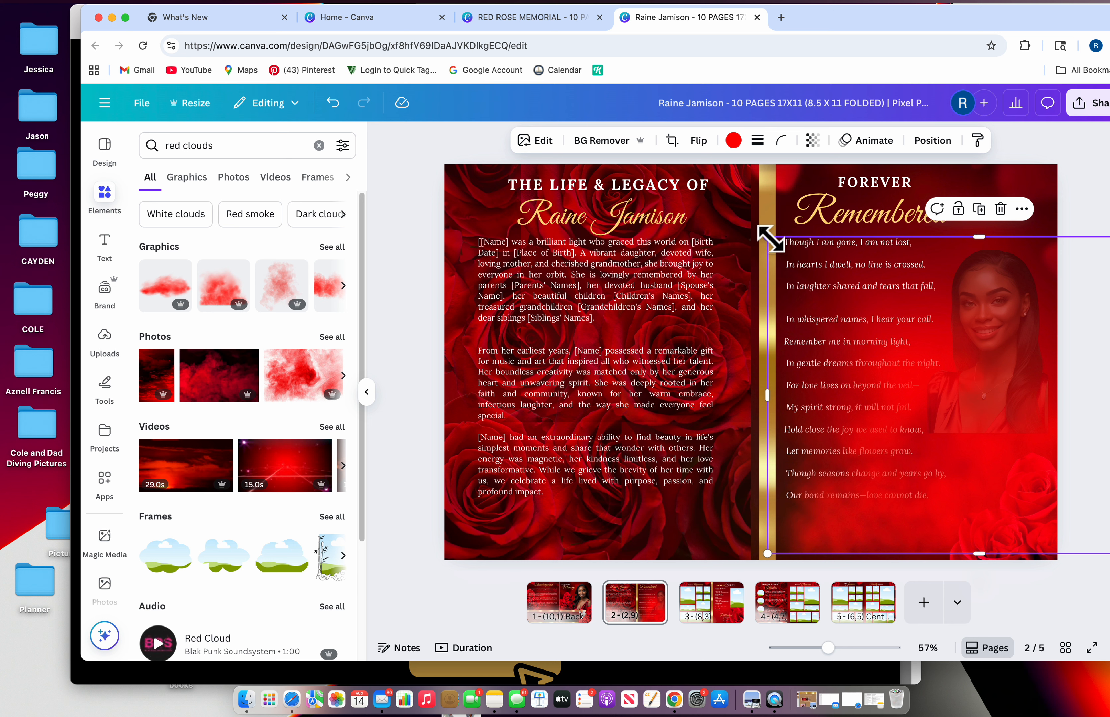
drag(767, 237, 882, 322)
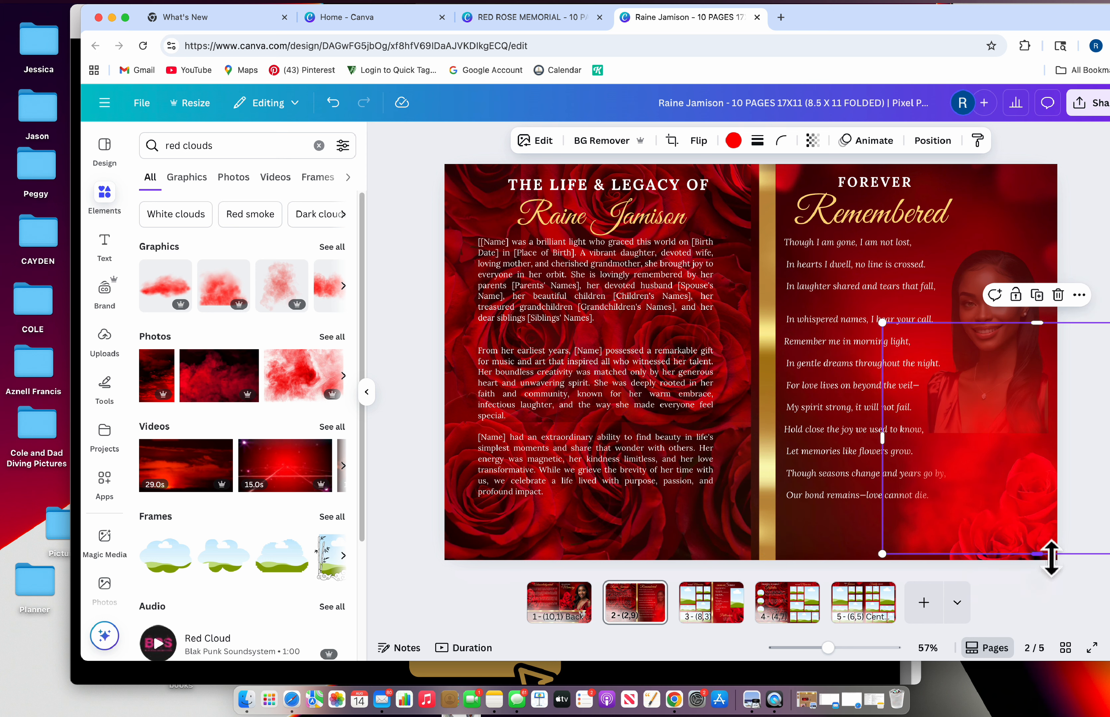
drag(1051, 558, 1037, 480)
drag(1006, 432, 983, 462)
Enlarge and reposition the red cloud graphic over the lower part of the poem
click(949, 549)
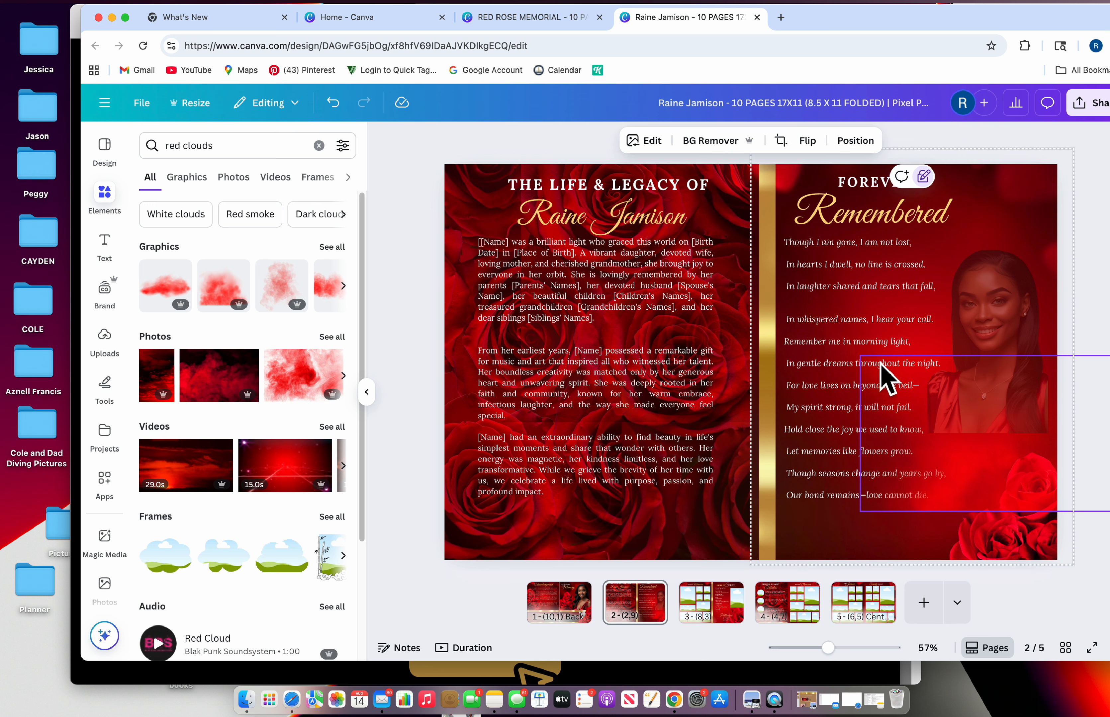
click(886, 377)
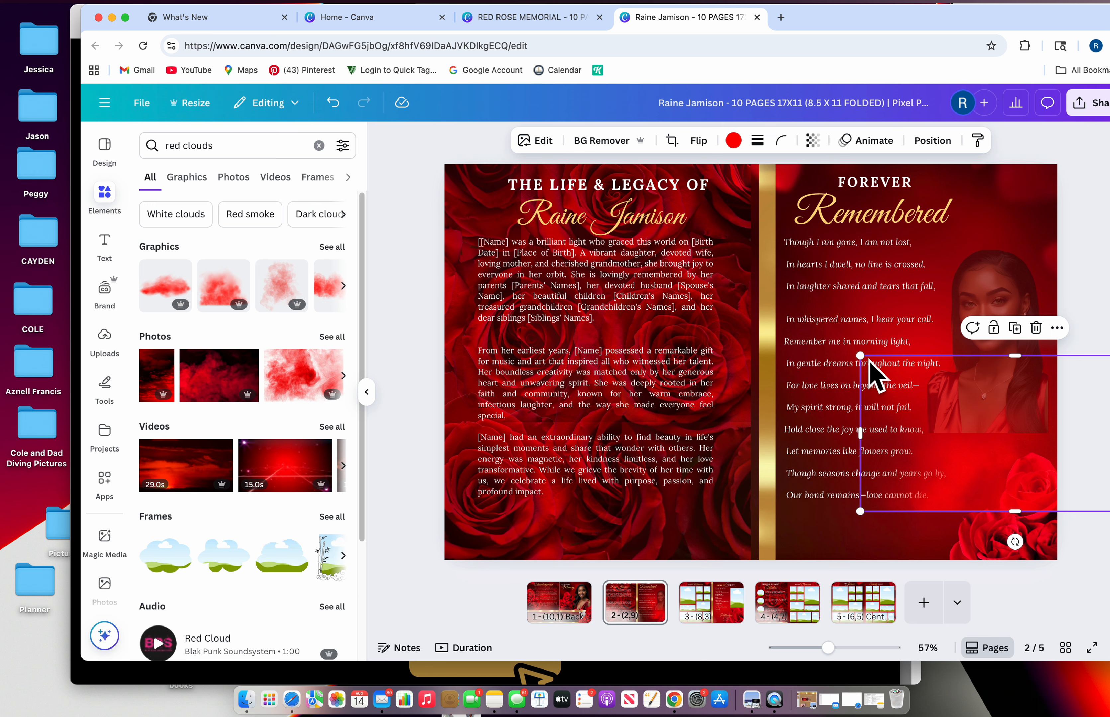
mouse_move(858, 354)
mouse_down()
mouse_move(852, 322)
mouse_move(852, 342)
mouse_up()
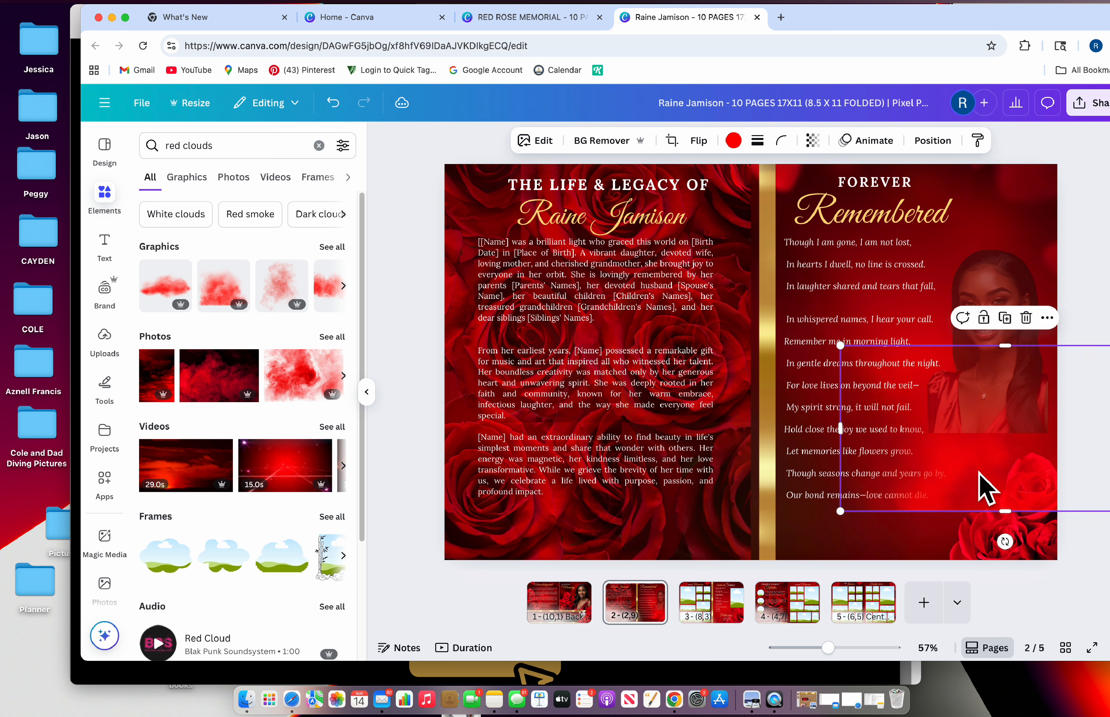
drag(994, 479, 1007, 472)
drag(1015, 457, 991, 456)
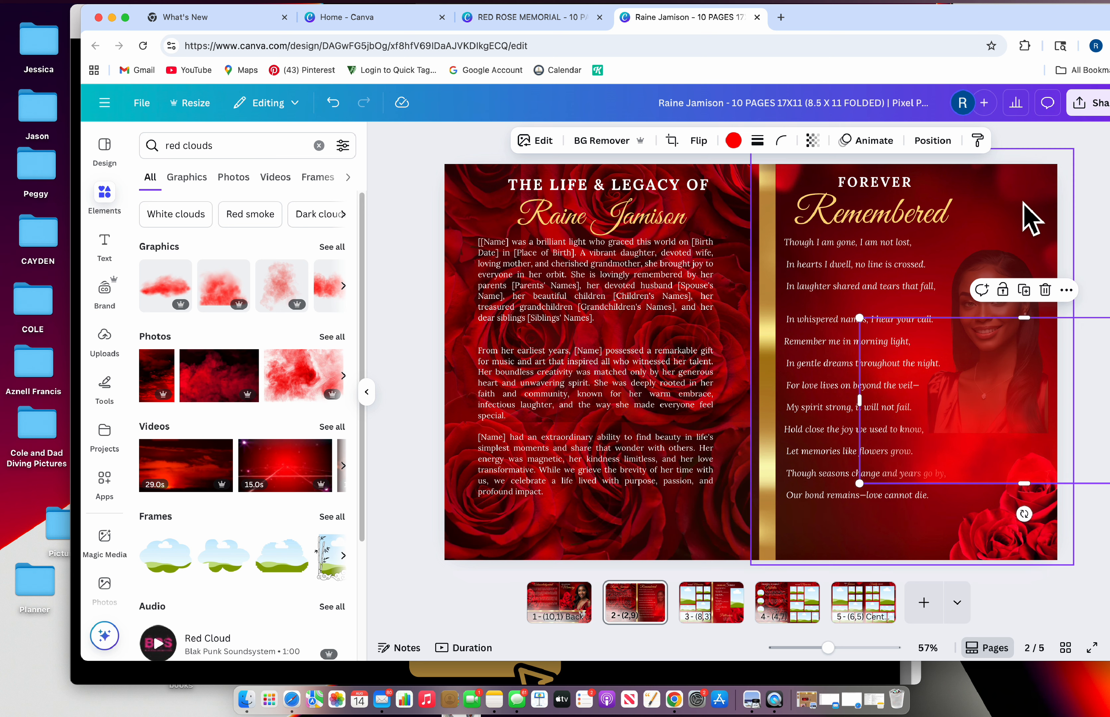
click(1023, 218)
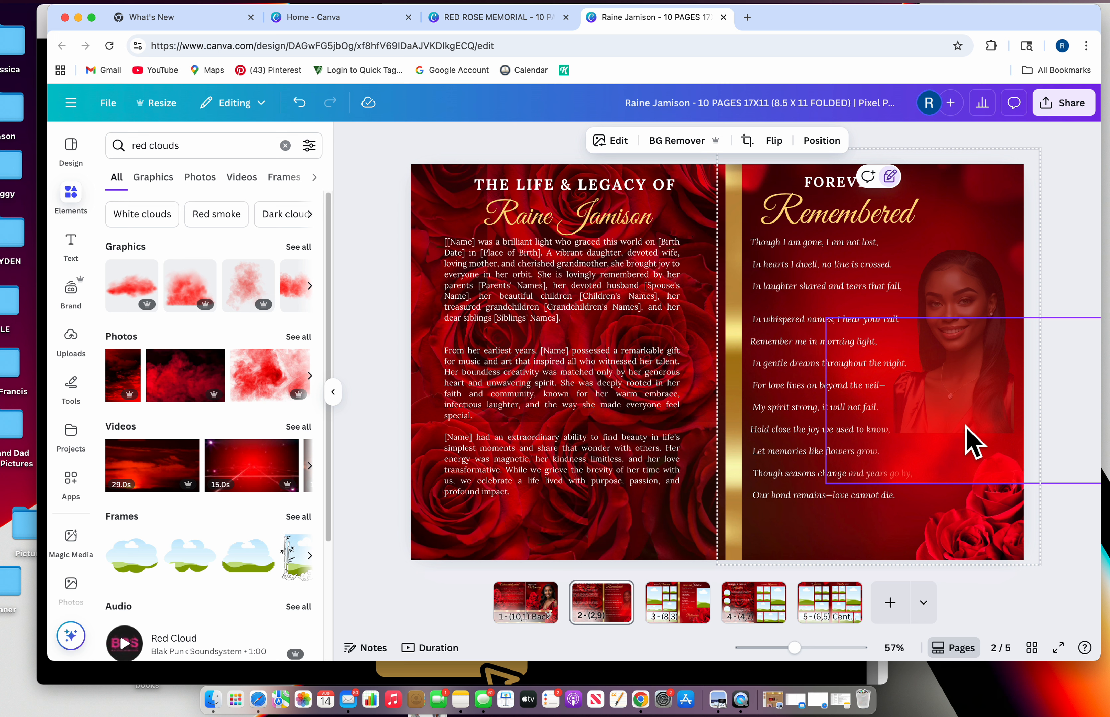
click(971, 441)
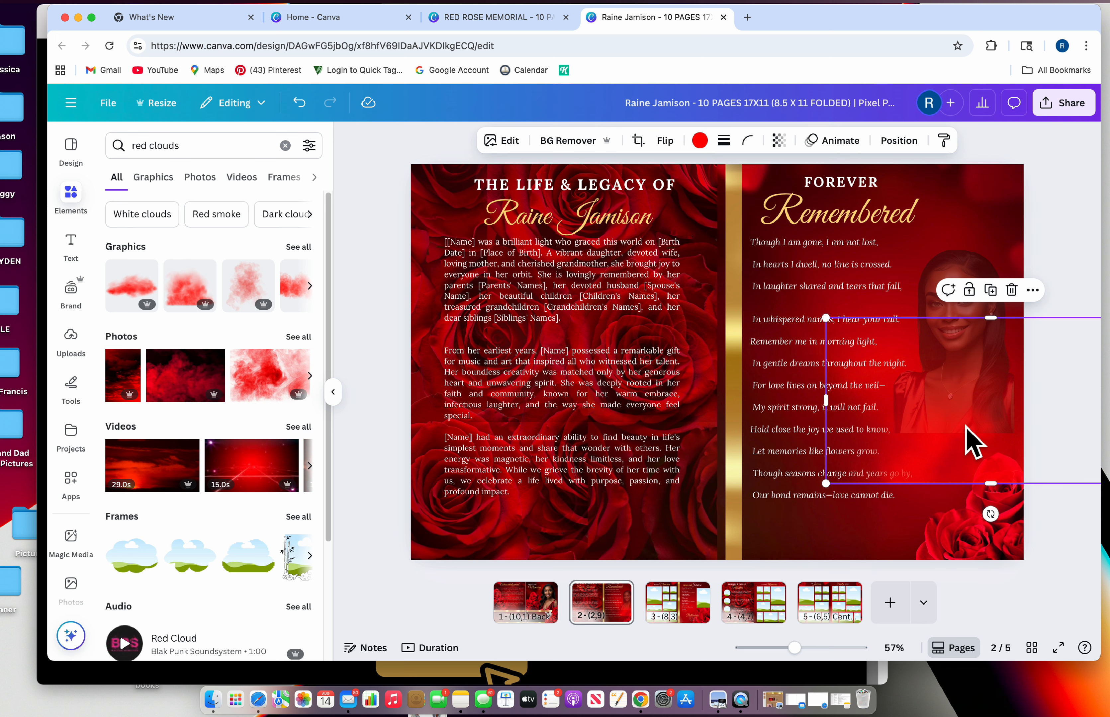
Delete the line graphic and put the first uploaded portrait into the Forever Remembered portrait frame
click(1011, 290)
click(1011, 326)
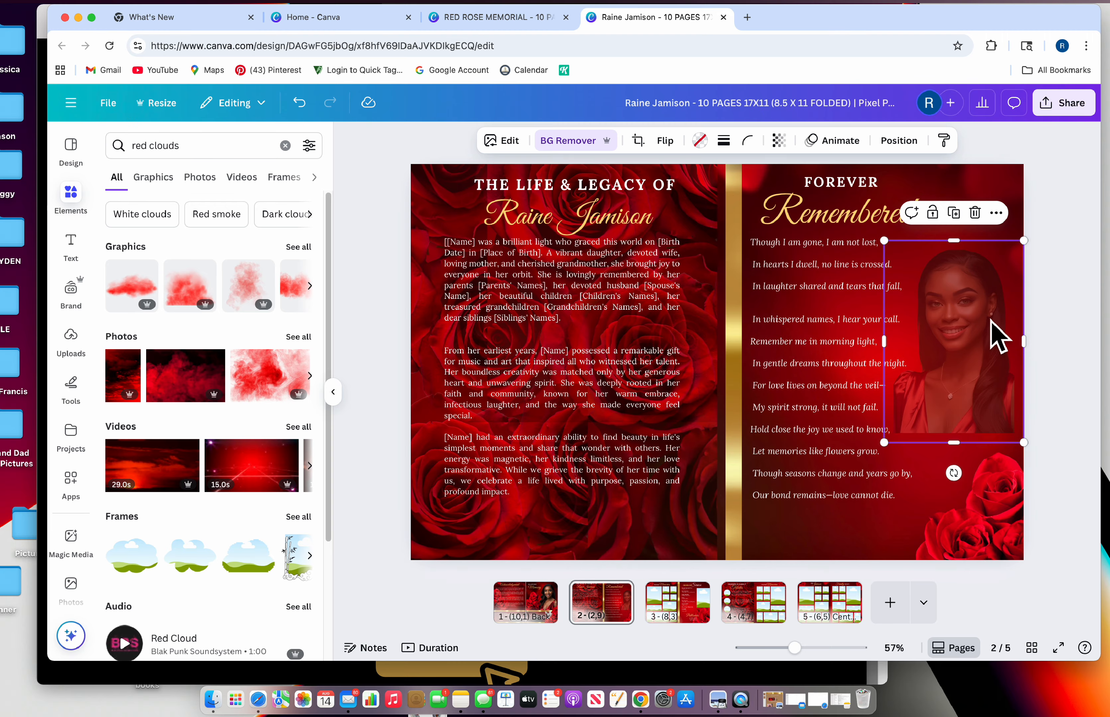
click(104, 343)
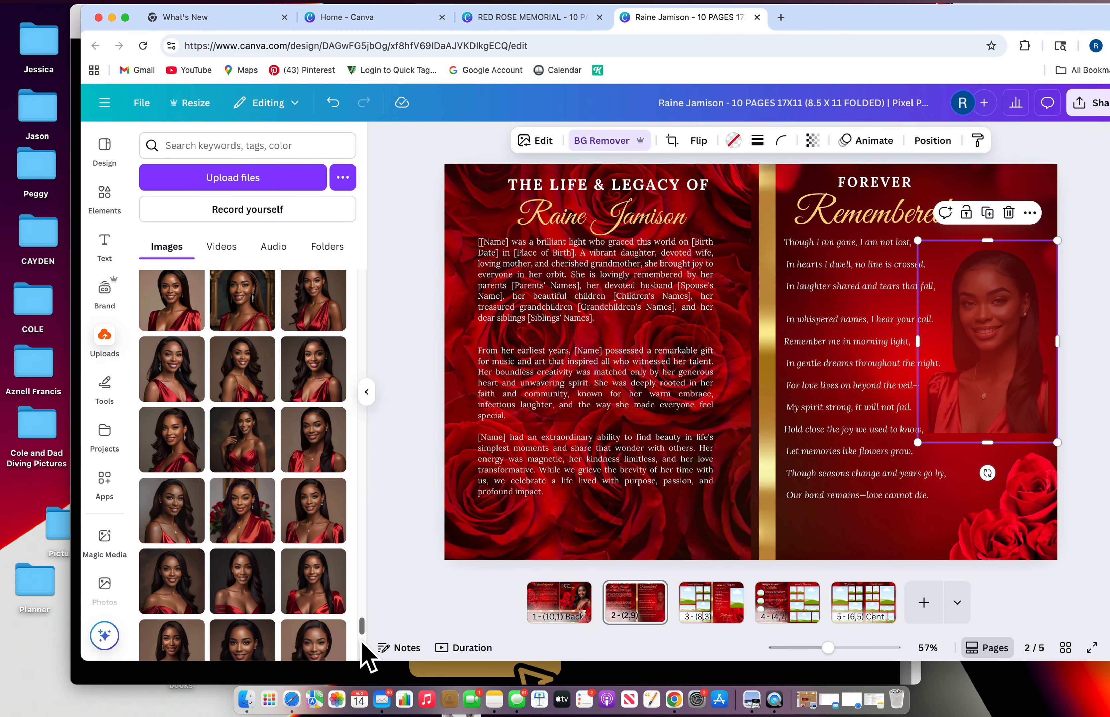
drag(360, 635, 359, 267)
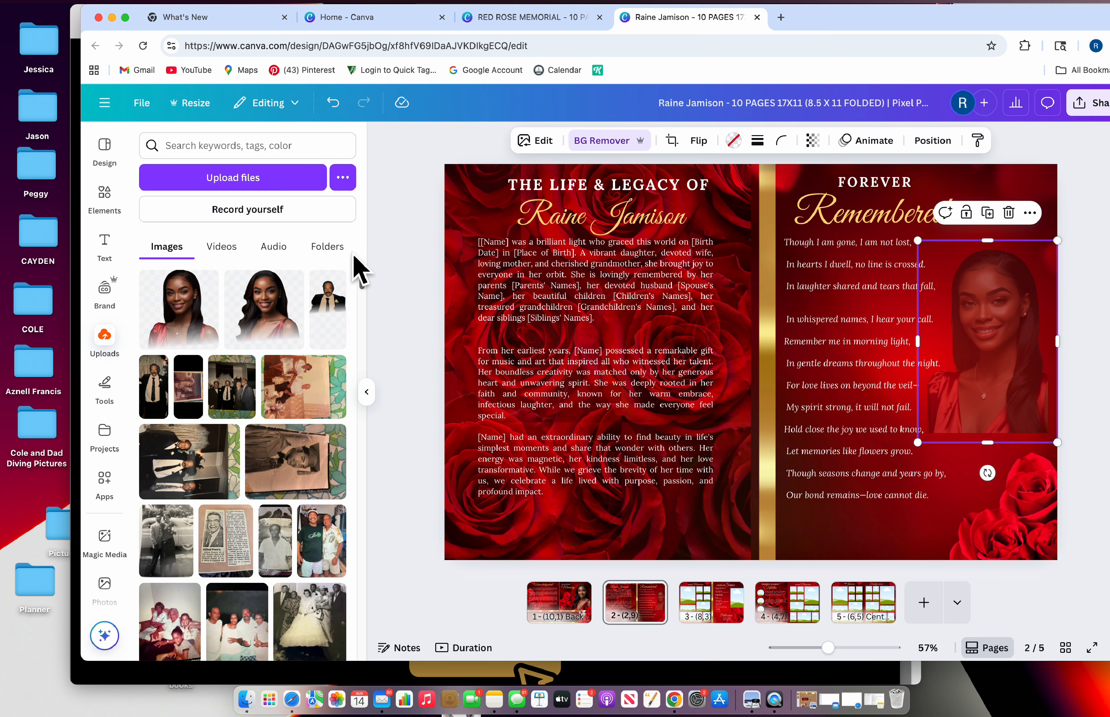
drag(170, 298, 898, 394)
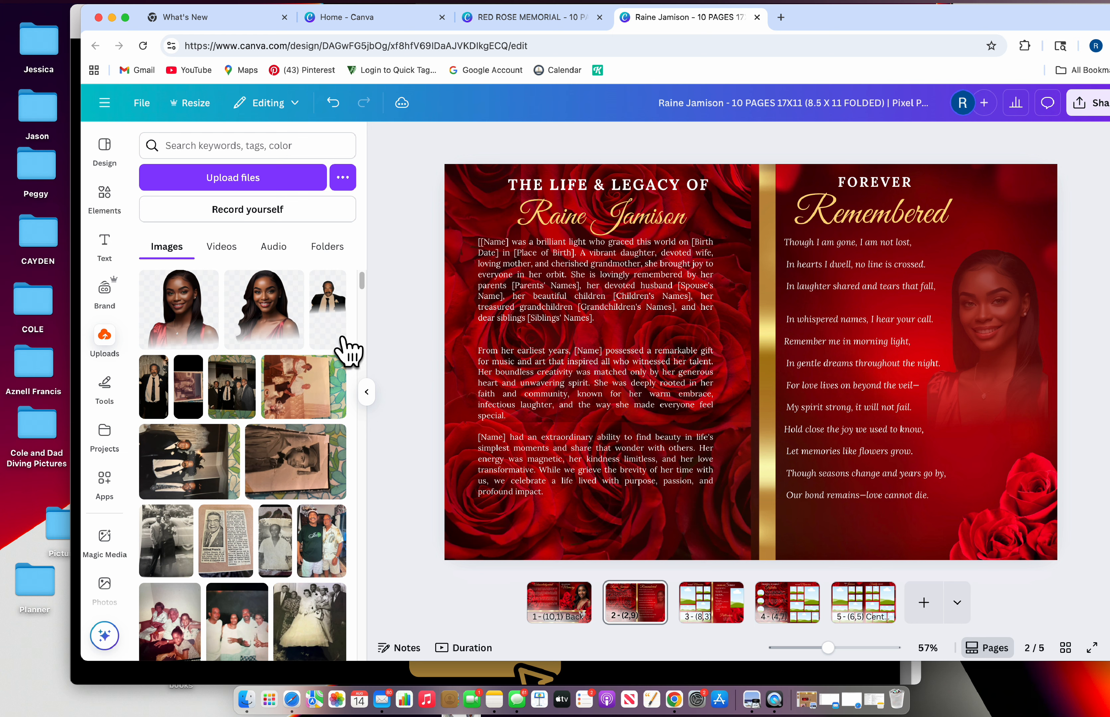
drag(363, 287, 344, 606)
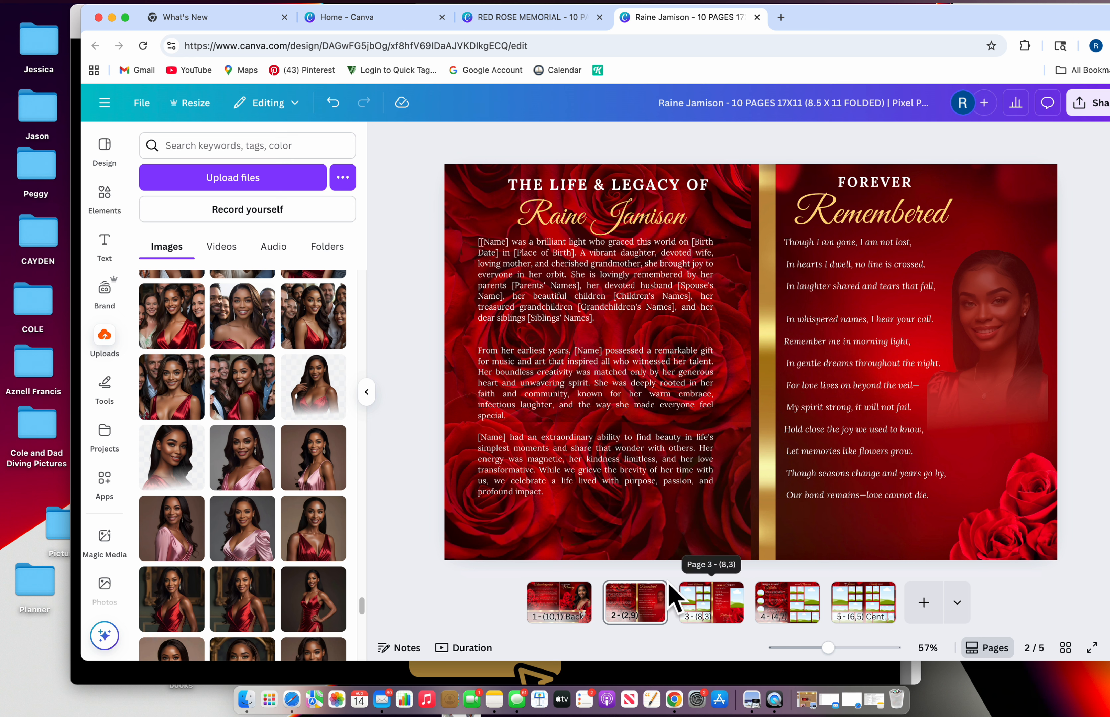
click(500, 210)
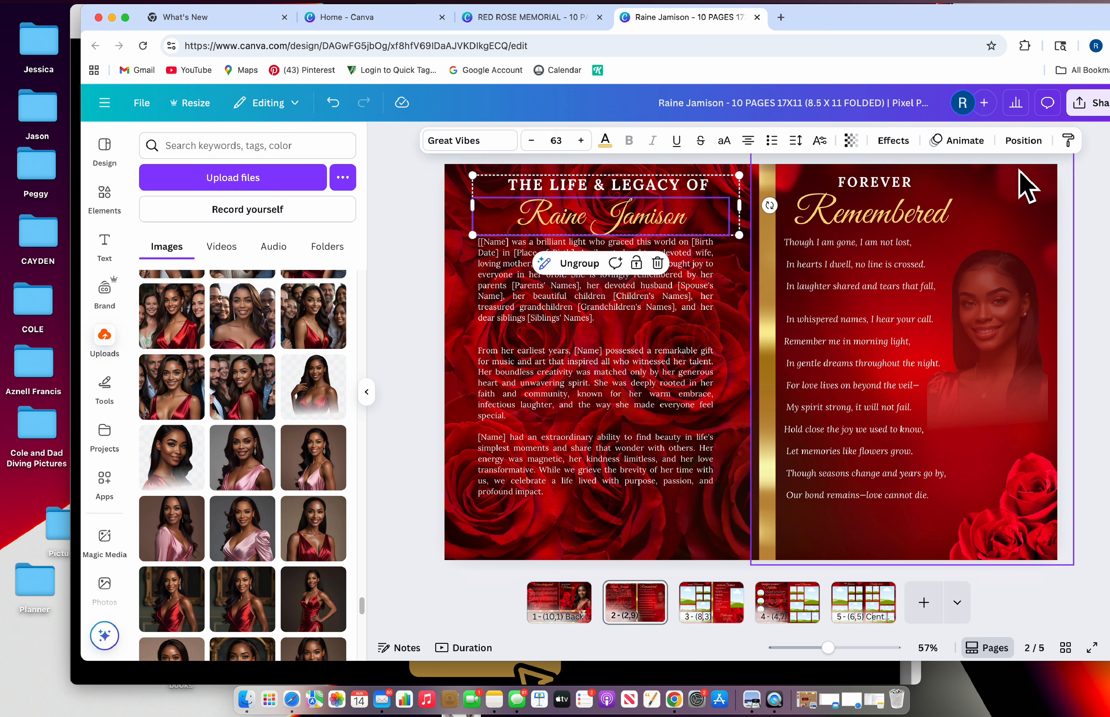
click(992, 177)
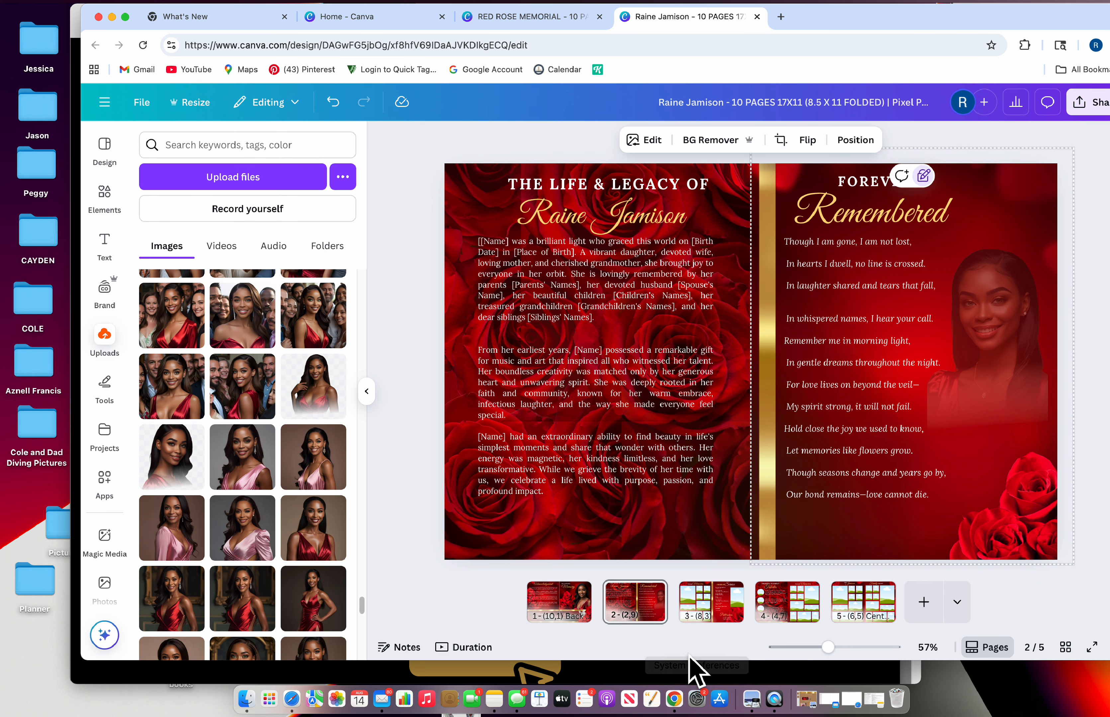
On page 3, place an uploaded photo in the large top-left collage frame and crop-reposition it
click(705, 623)
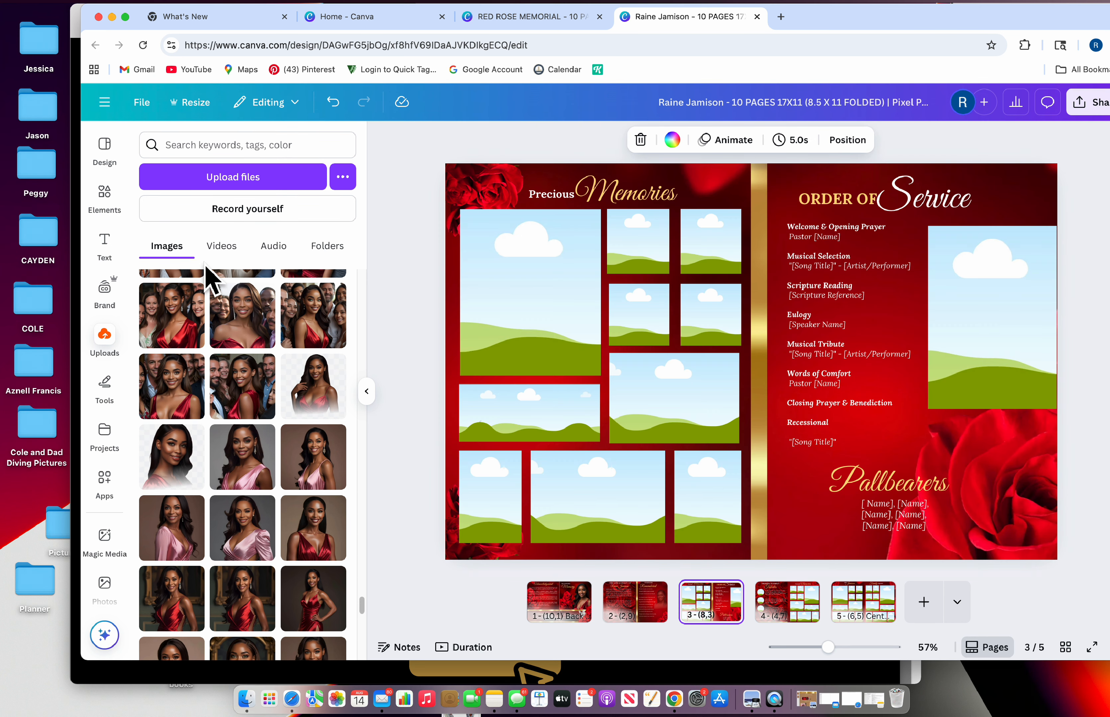
scroll(285, 543, up, 3)
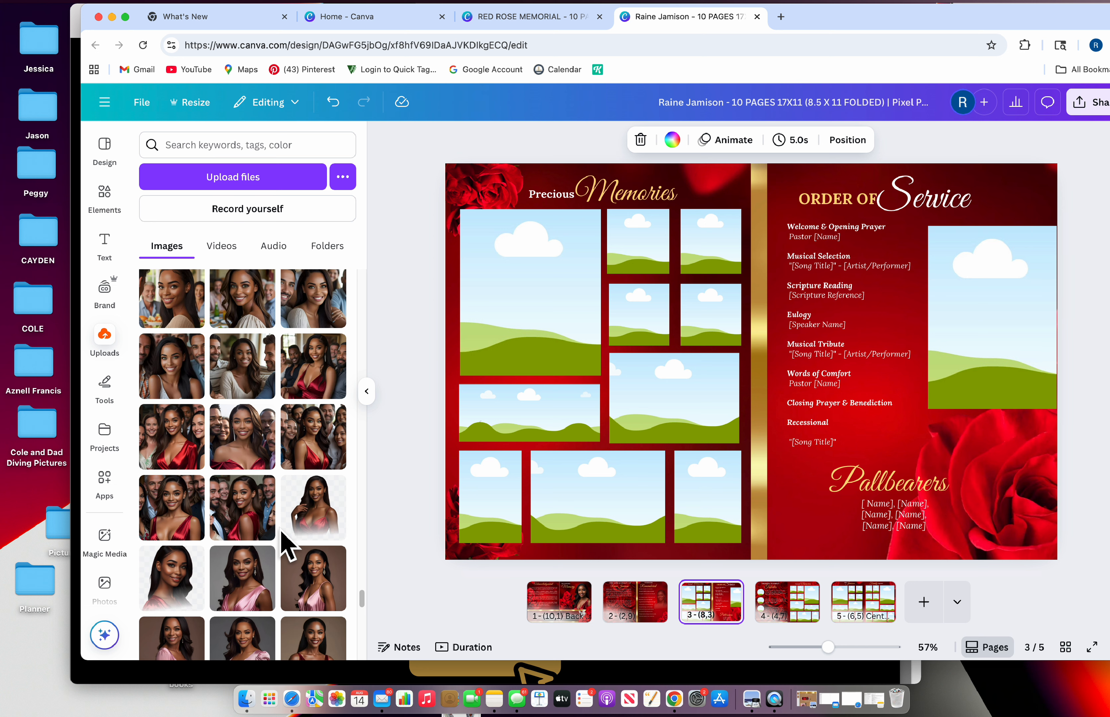
scroll(285, 543, up, 2)
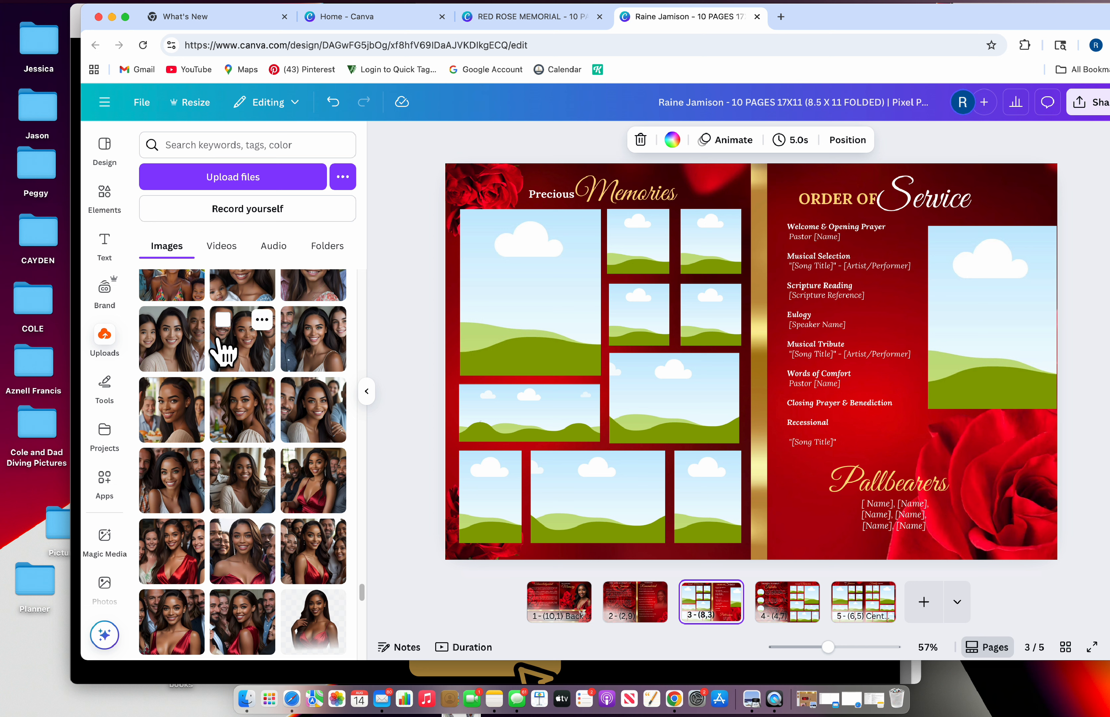
drag(224, 346, 497, 282)
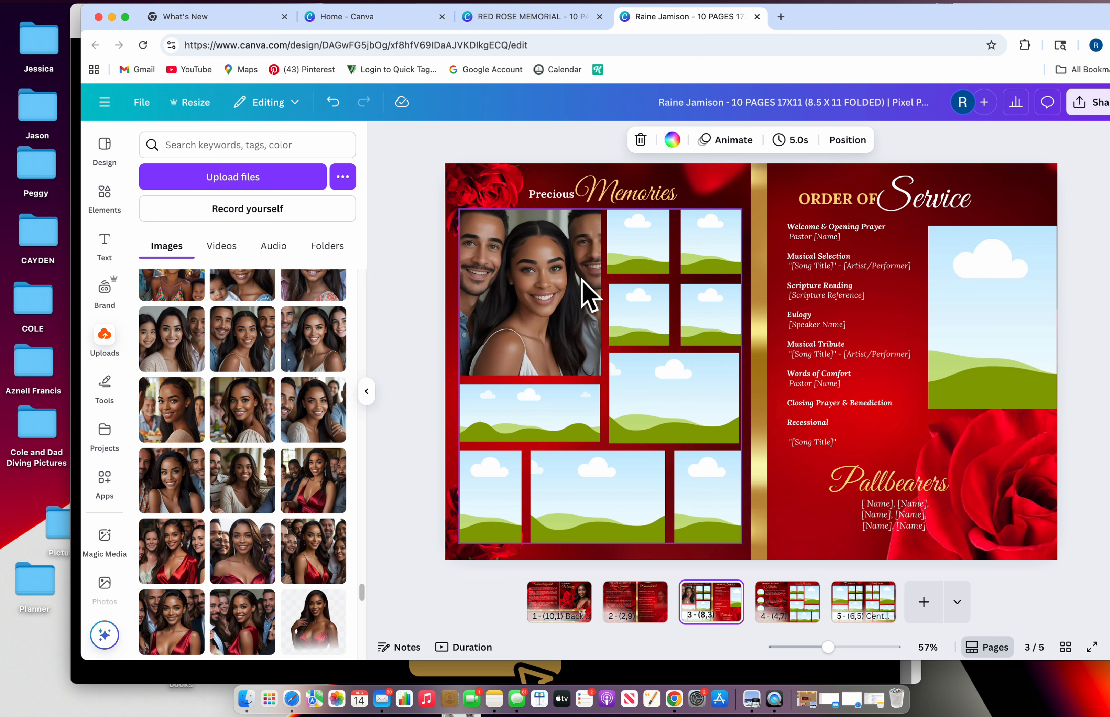
click(558, 303)
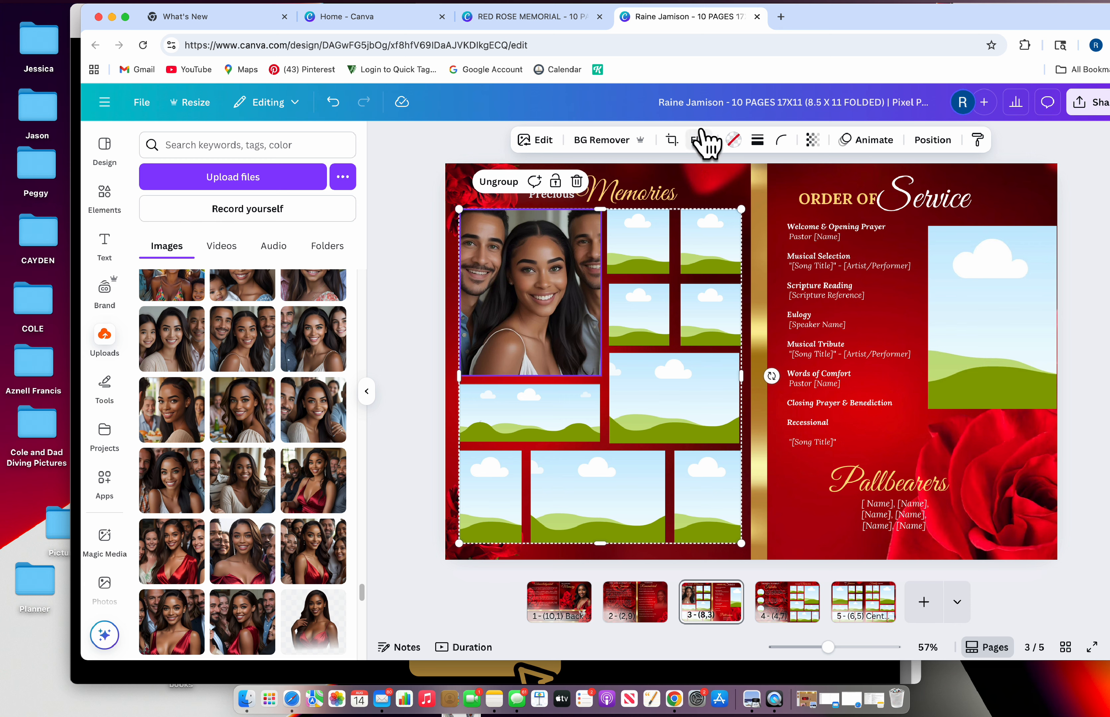
click(671, 140)
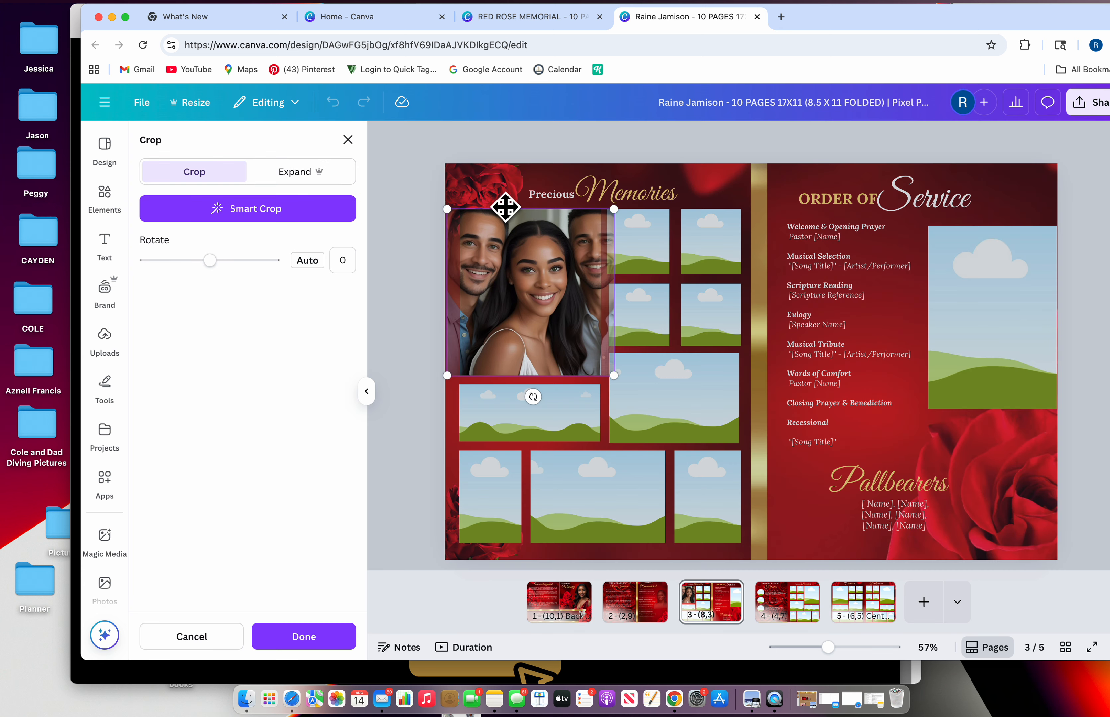
click(347, 140)
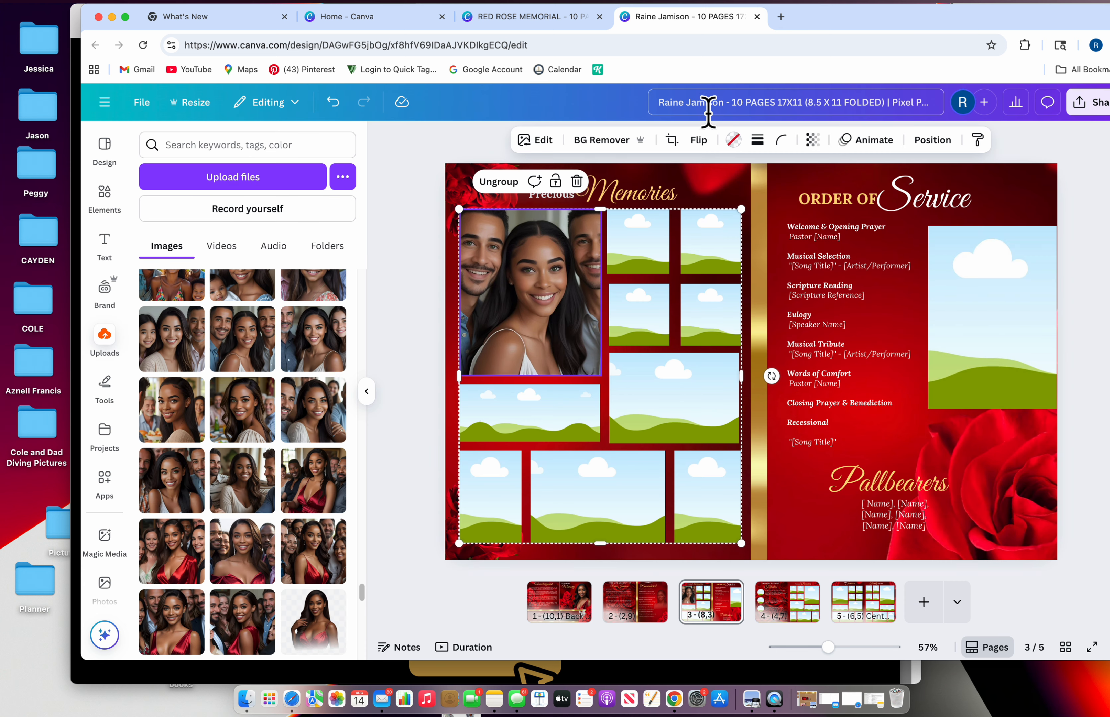
click(668, 138)
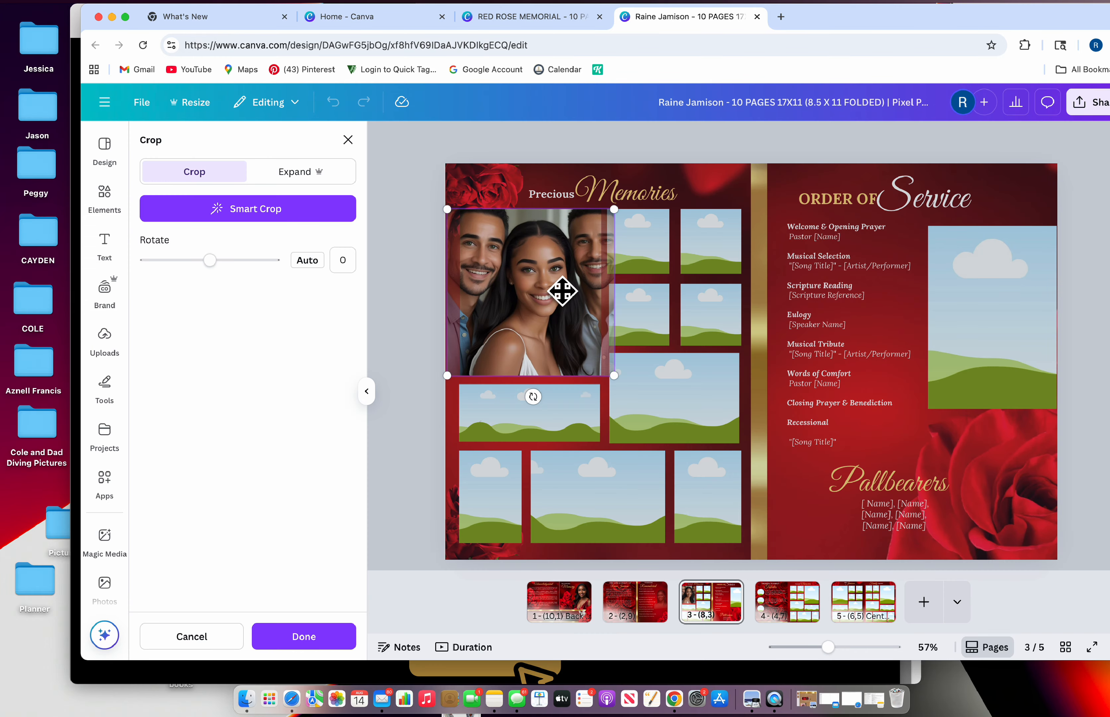
drag(562, 292, 548, 250)
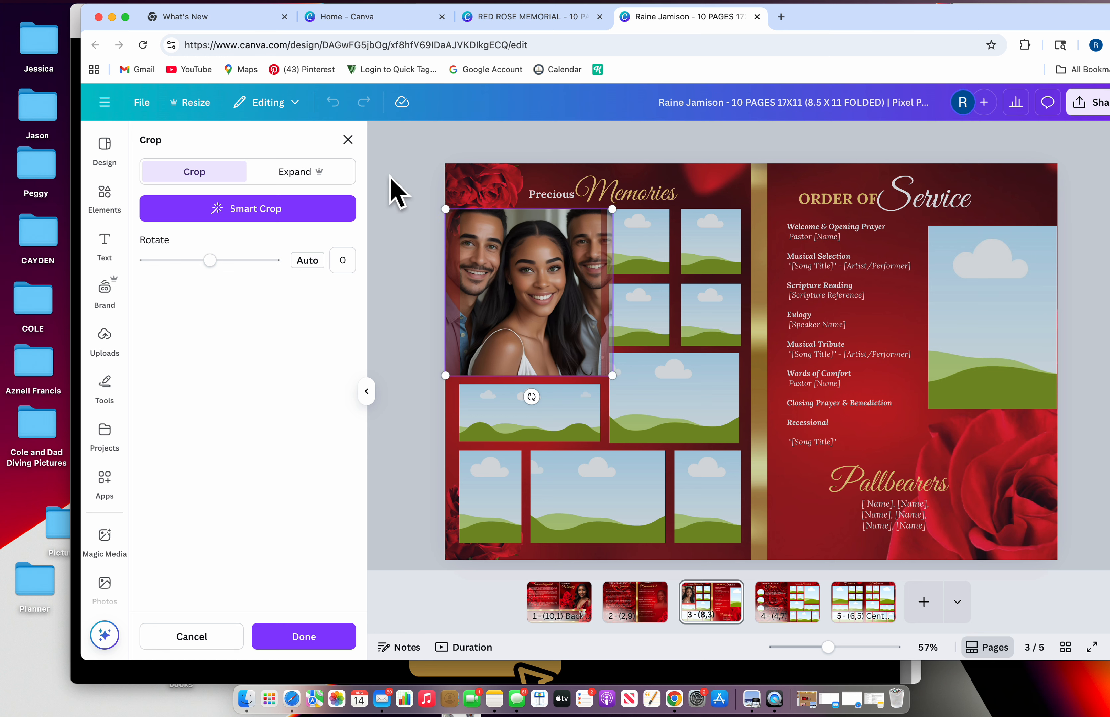
click(348, 140)
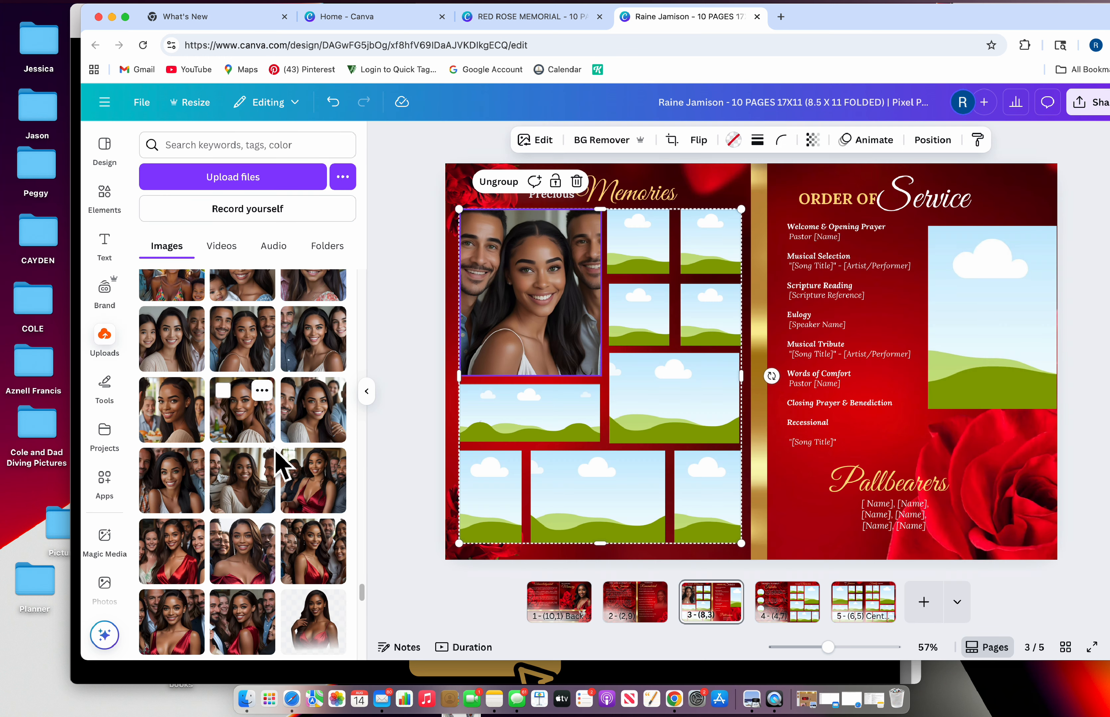
Fill the bottom-middle and middle-right collage frames with family photos
scroll(223, 488, up, 5)
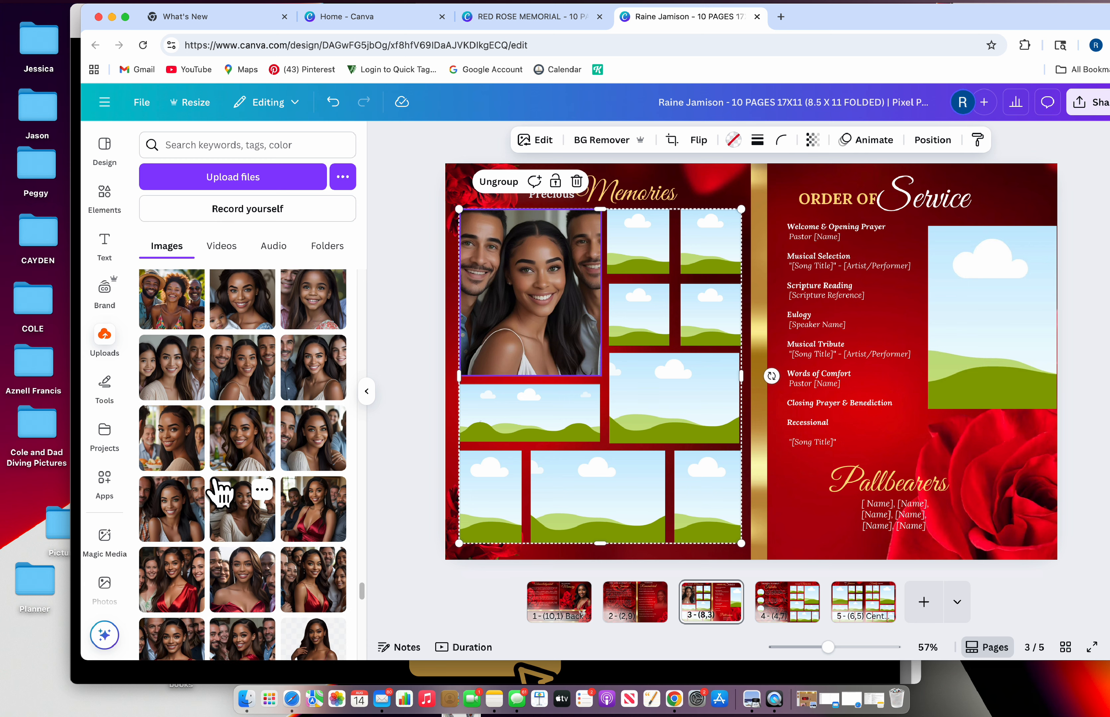
drag(169, 463, 583, 499)
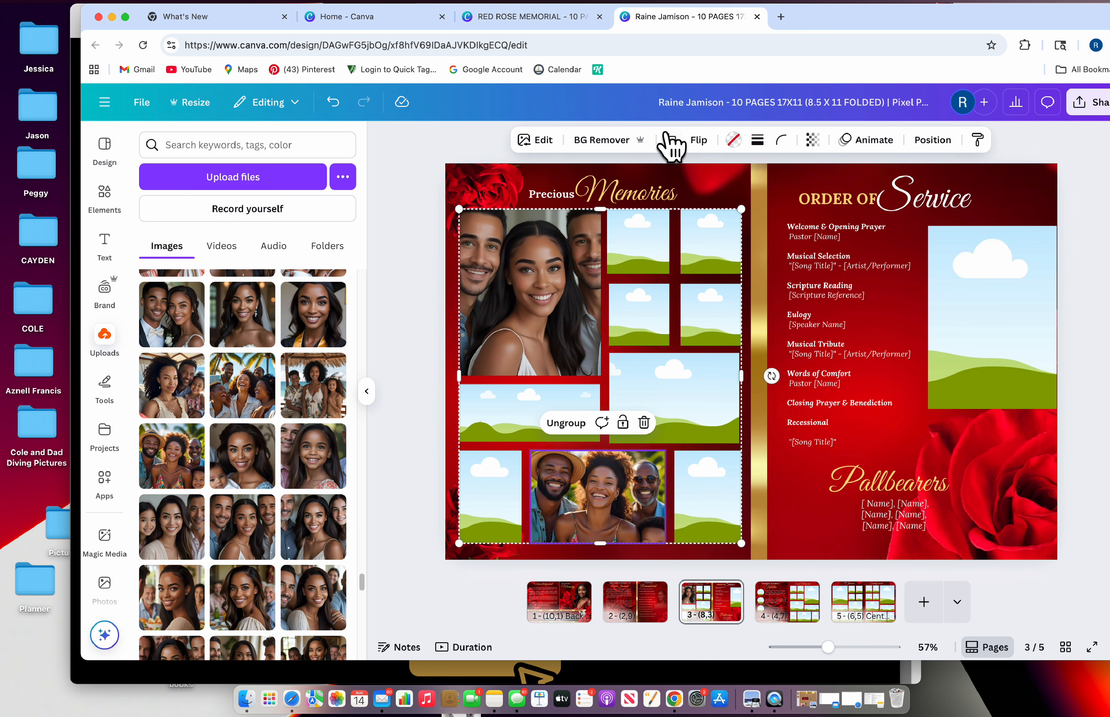
click(672, 141)
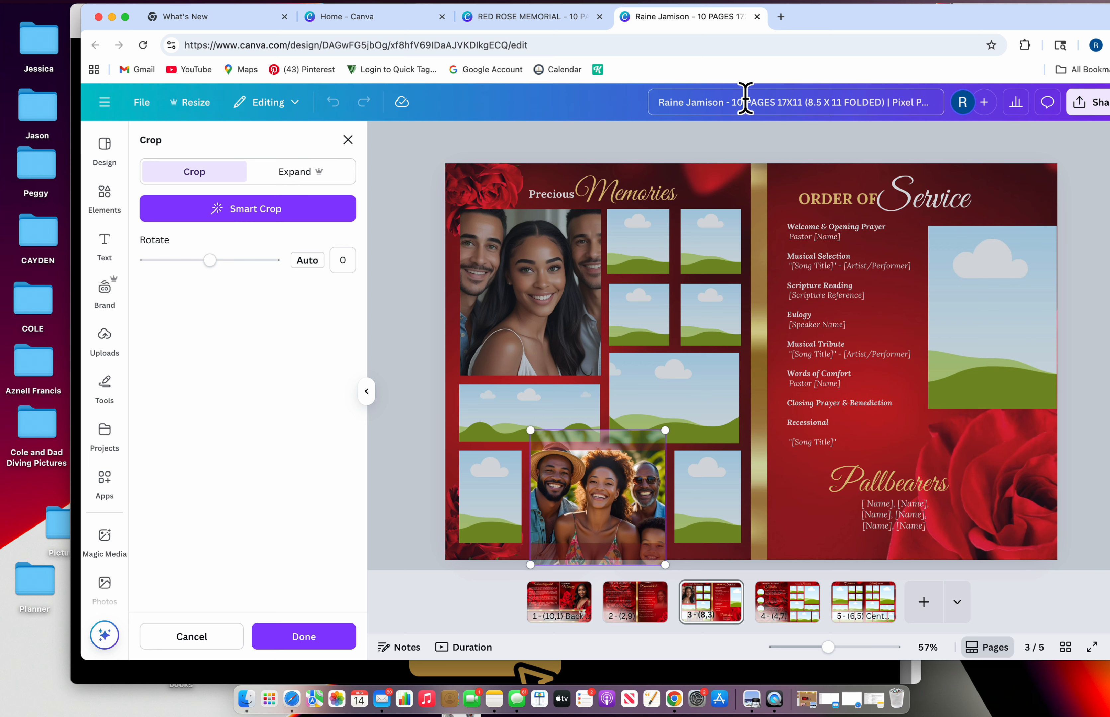
click(348, 139)
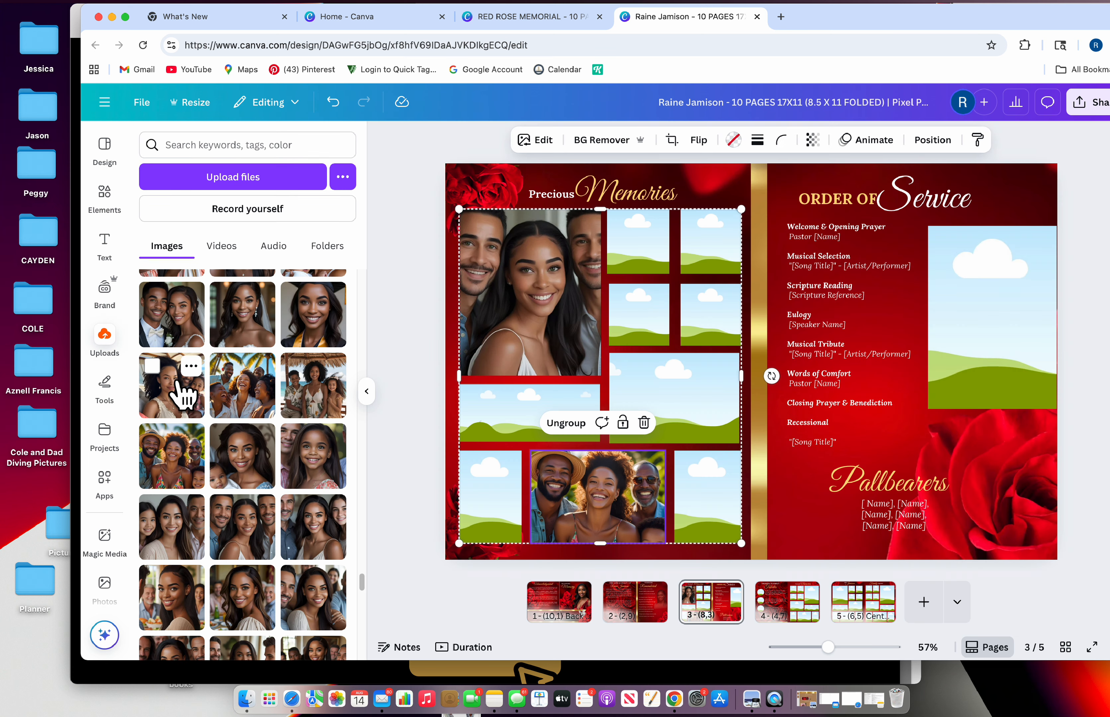
drag(178, 384, 645, 359)
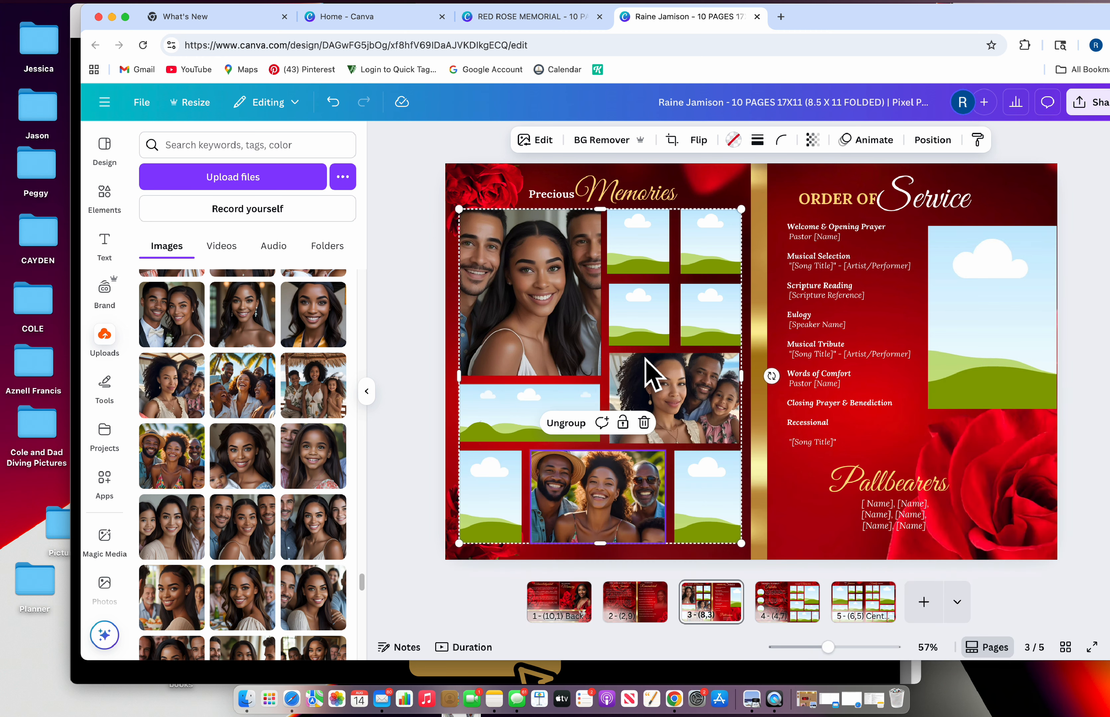
click(674, 379)
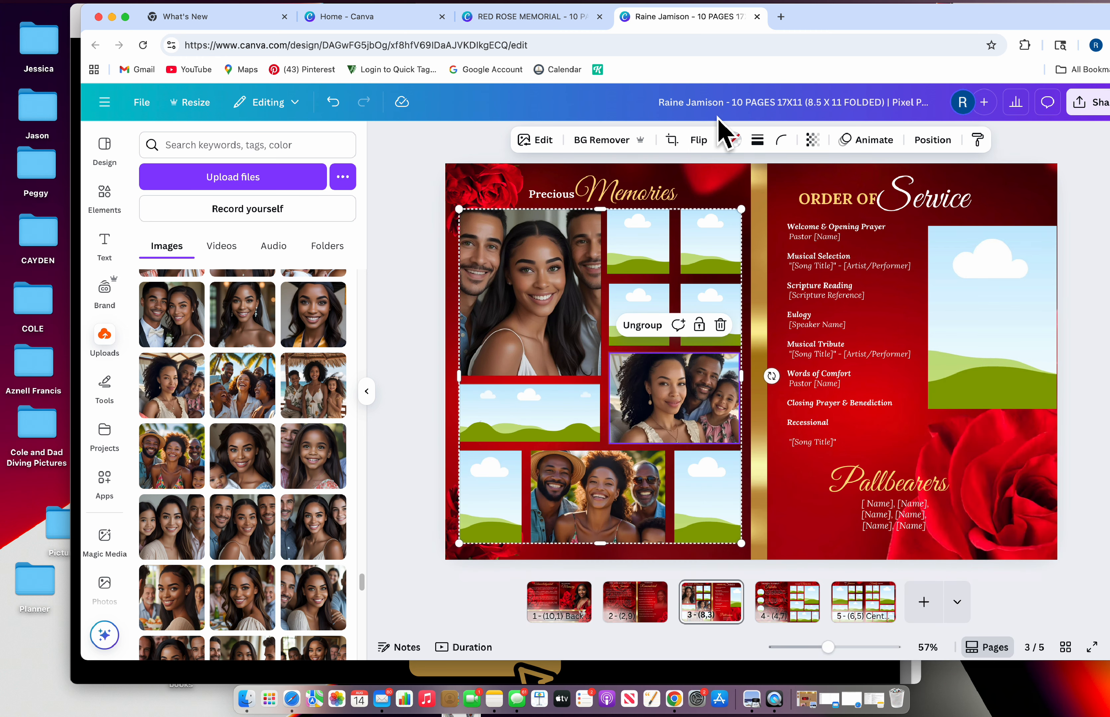
click(676, 139)
Move the middle-right photo lower in its frame and add the wedding-couple photo to a small top frame
drag(703, 411, 682, 425)
click(347, 140)
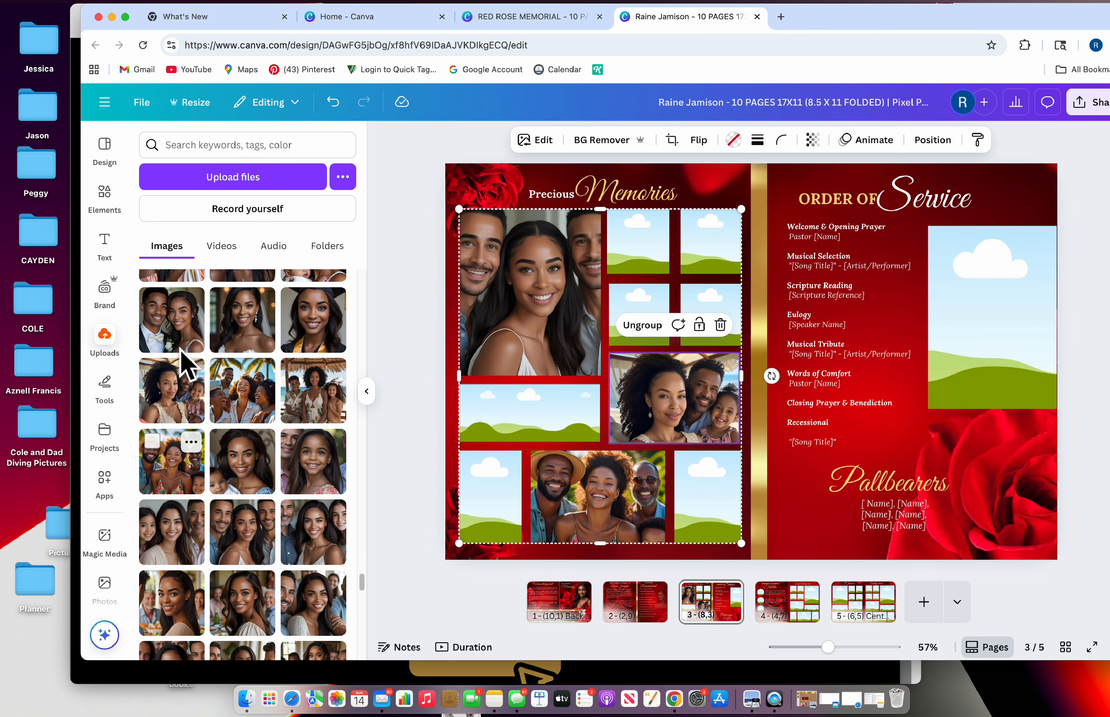
drag(178, 341, 617, 298)
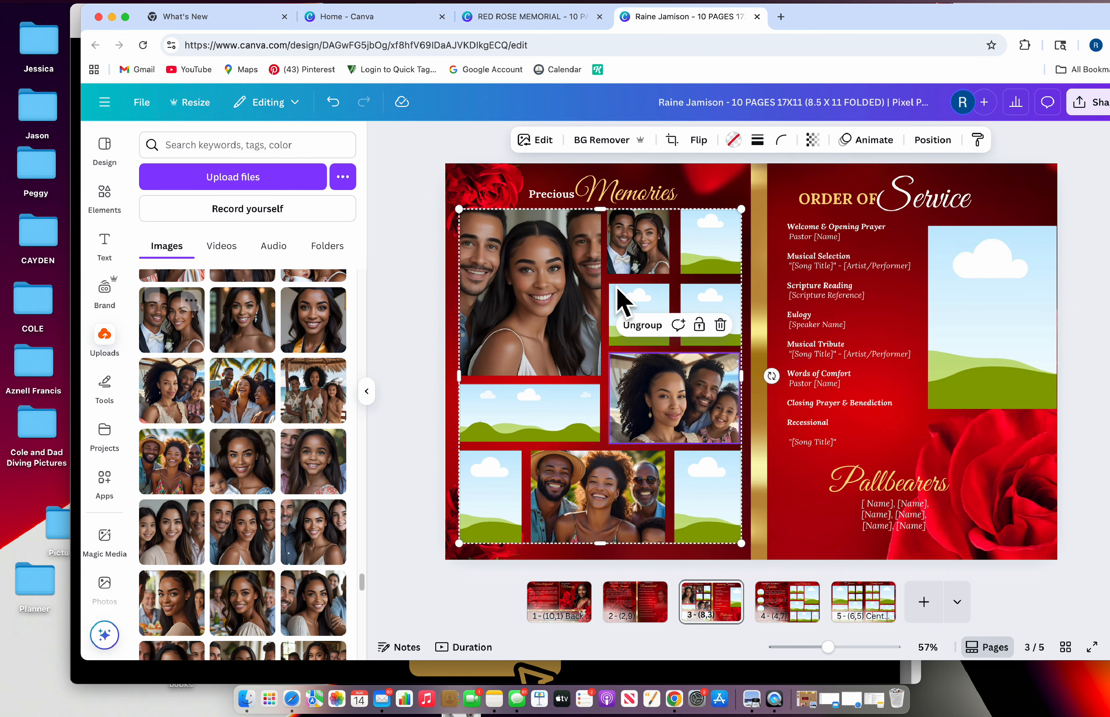
scroll(240, 520, down, 6)
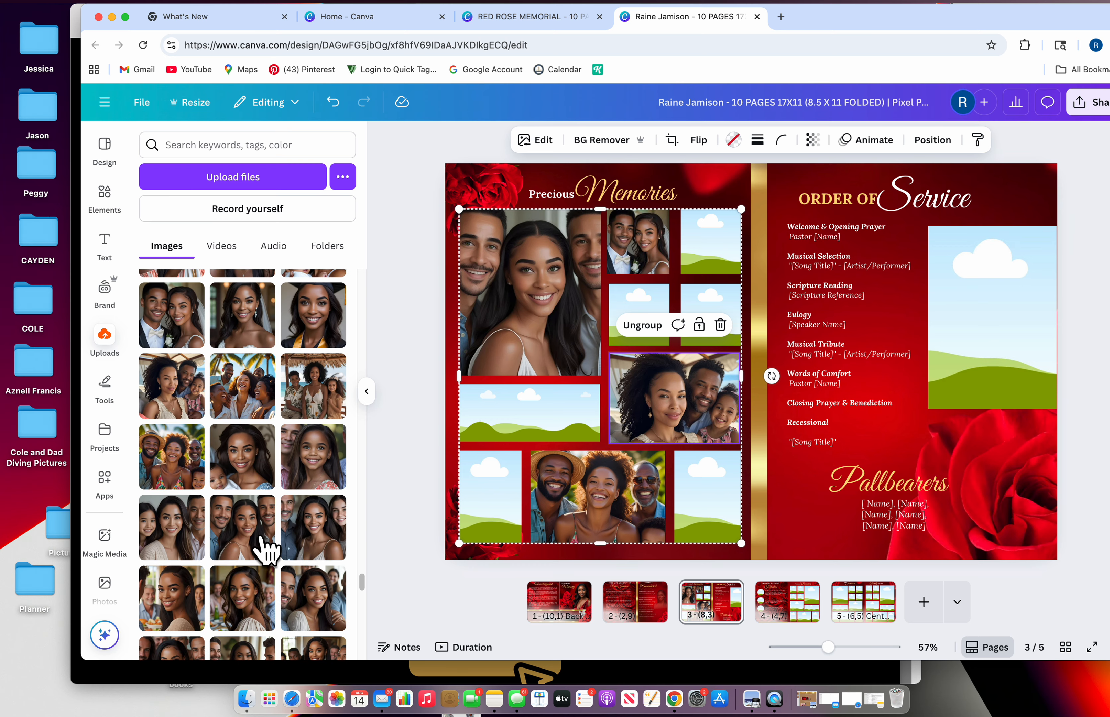
scroll(278, 536, up, 5)
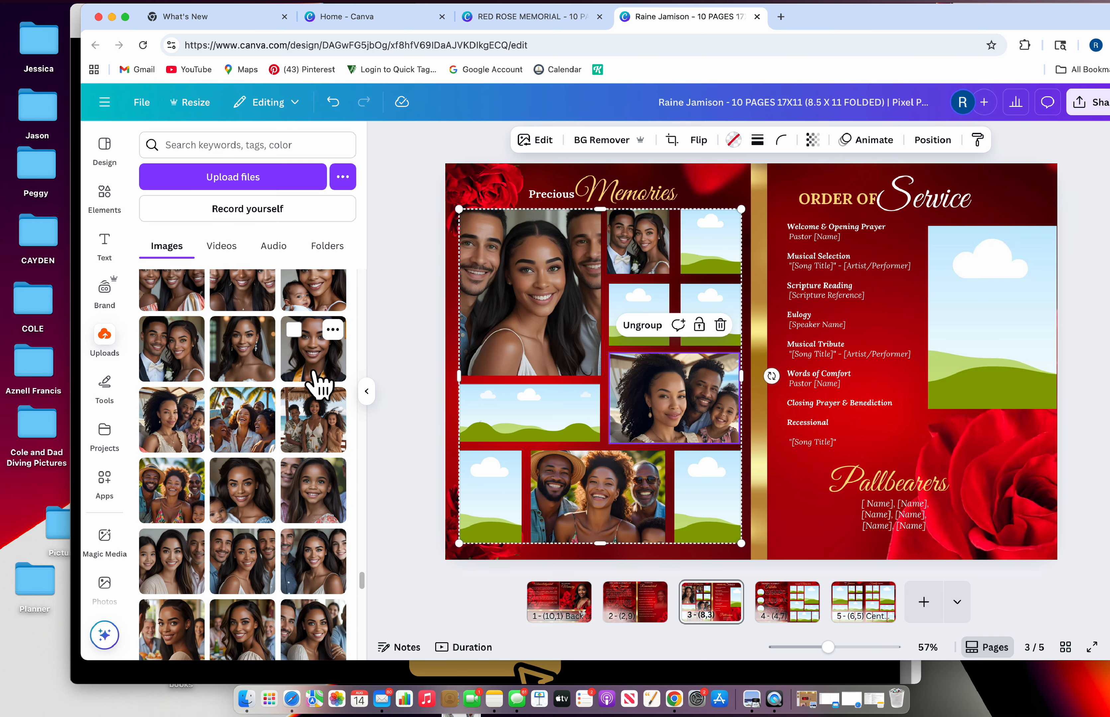
Fill the bottom-left frame with the graduation portrait, bottom-right with a portrait, and a small frame with mother-and-baby
drag(314, 369, 472, 488)
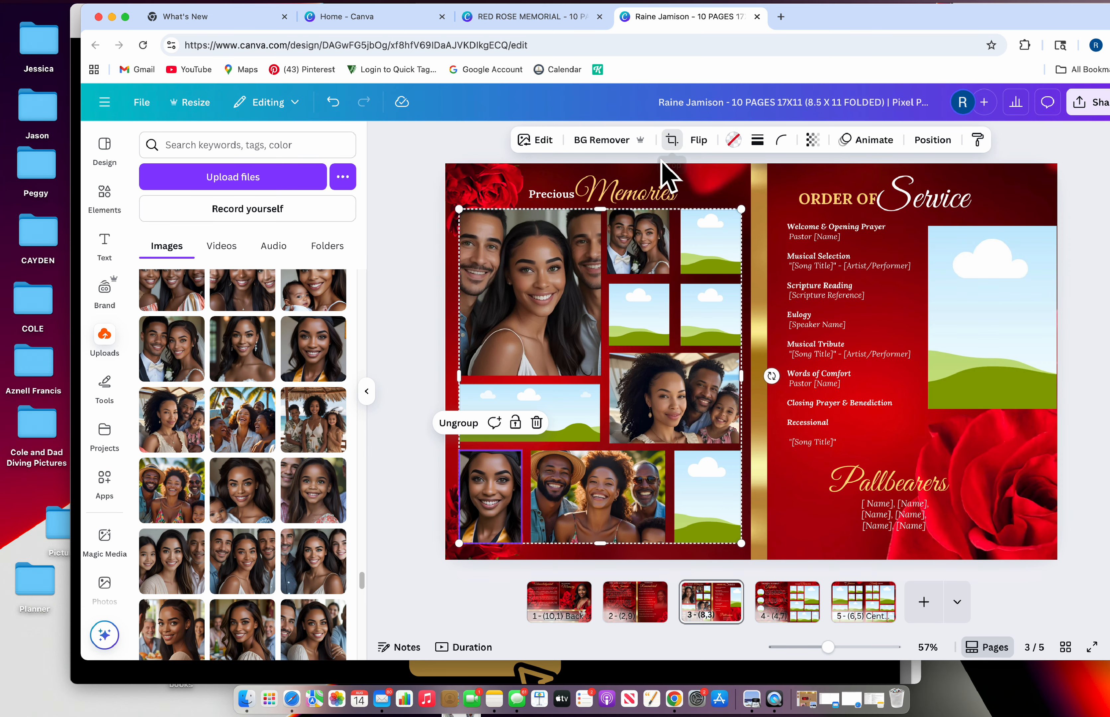
click(671, 139)
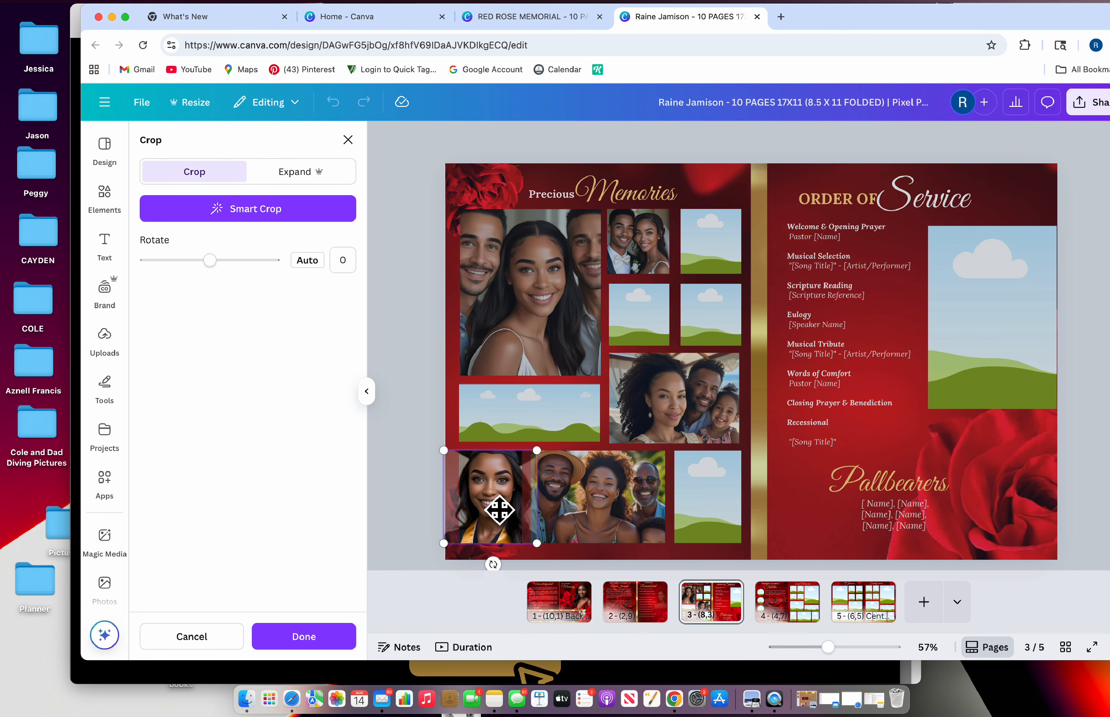
click(347, 139)
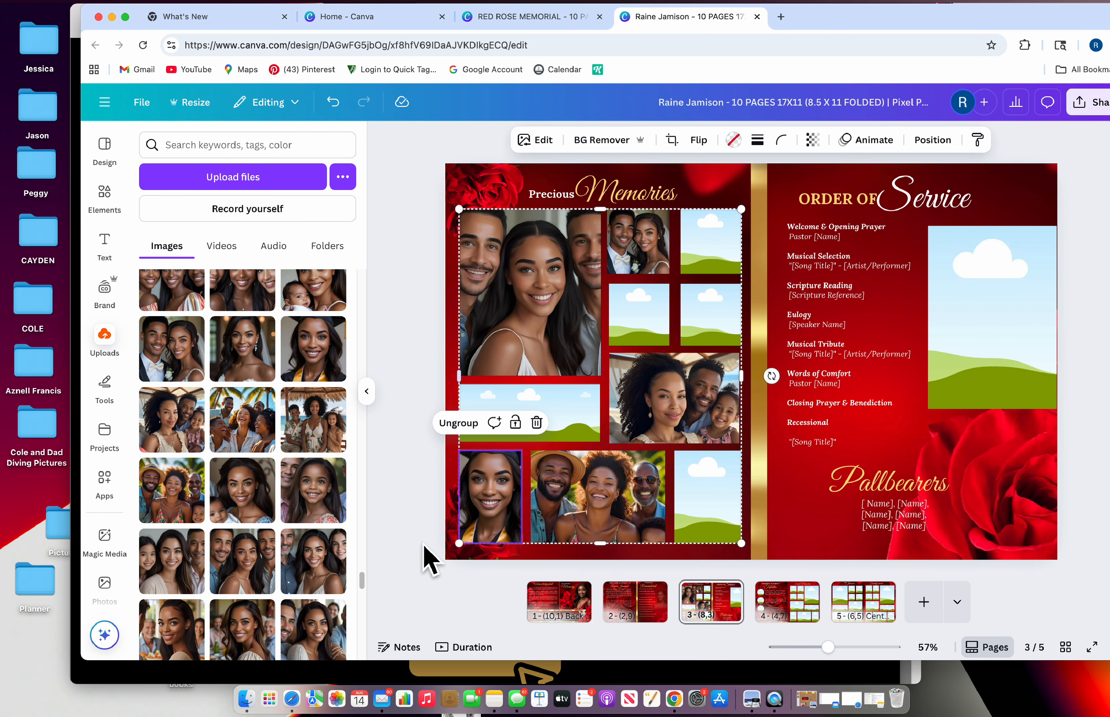
scroll(310, 560, down, 3)
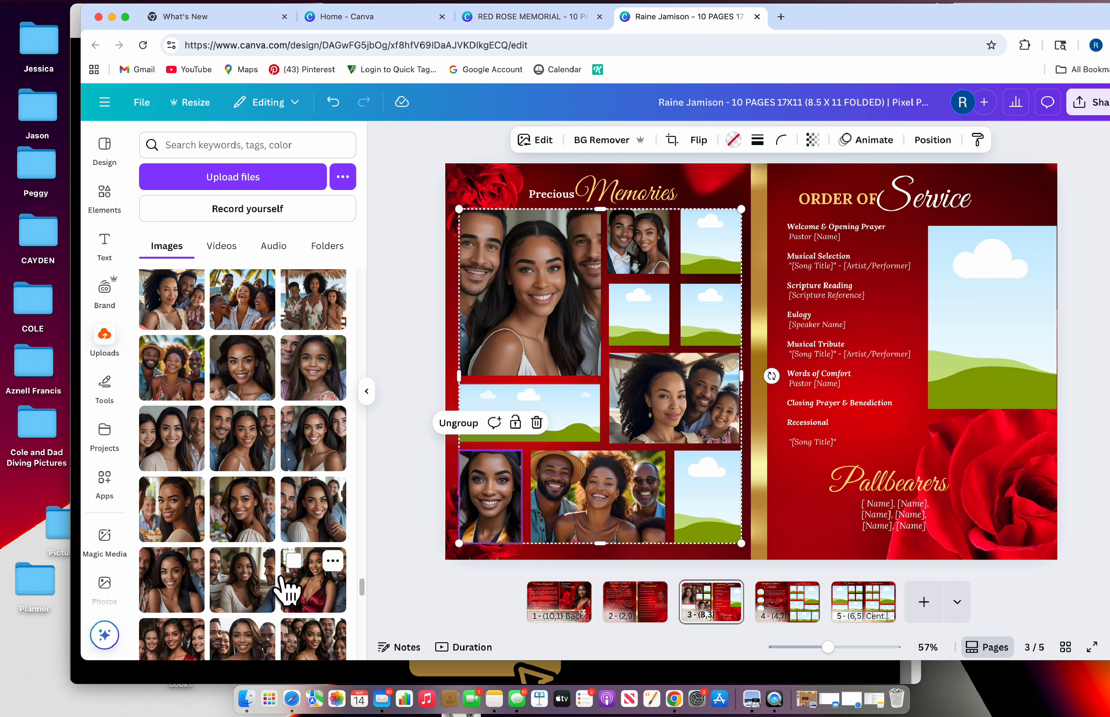
scroll(297, 613, down, 1)
drag(272, 631, 484, 532)
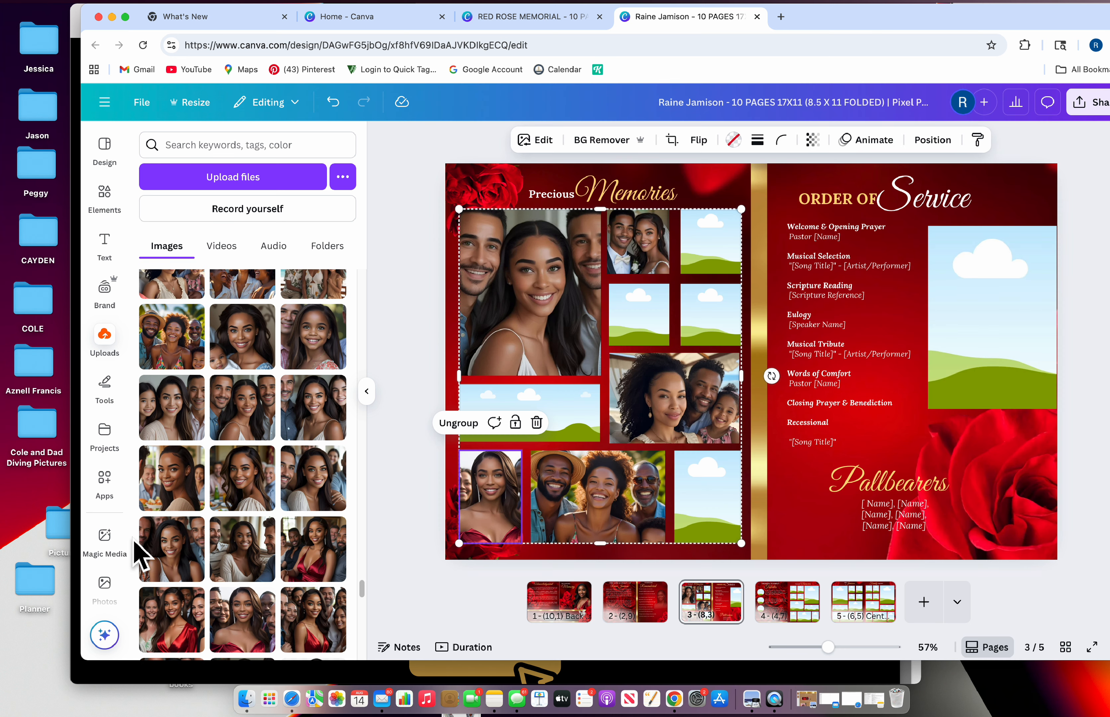
drag(188, 495, 706, 497)
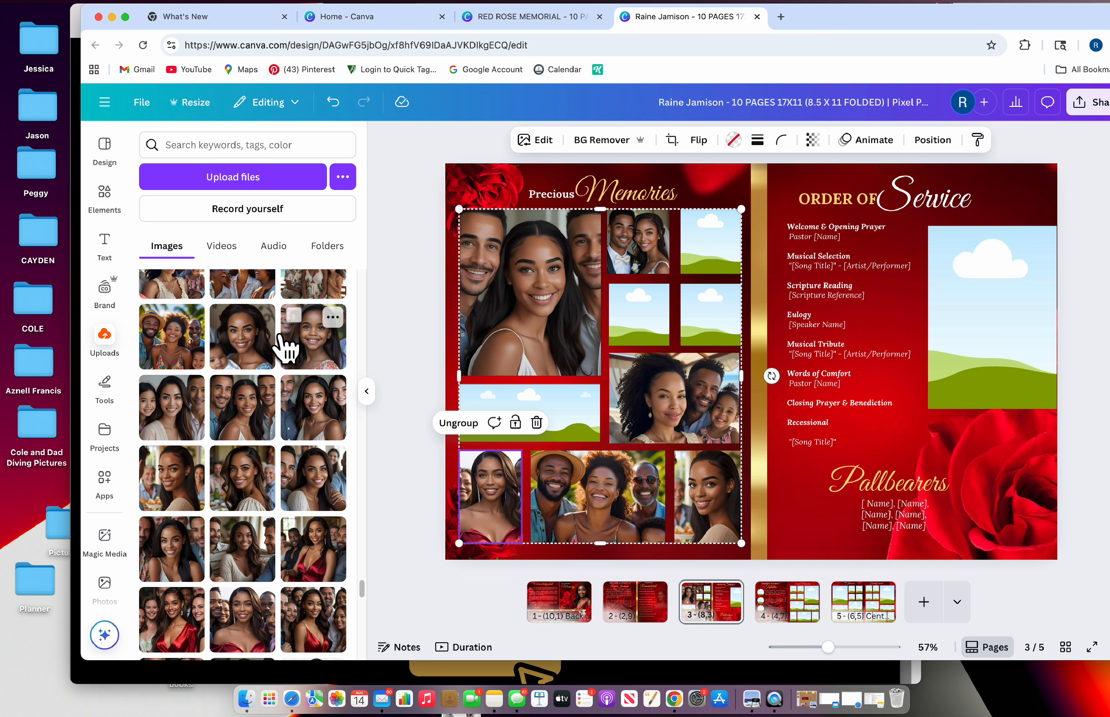
drag(255, 346, 653, 332)
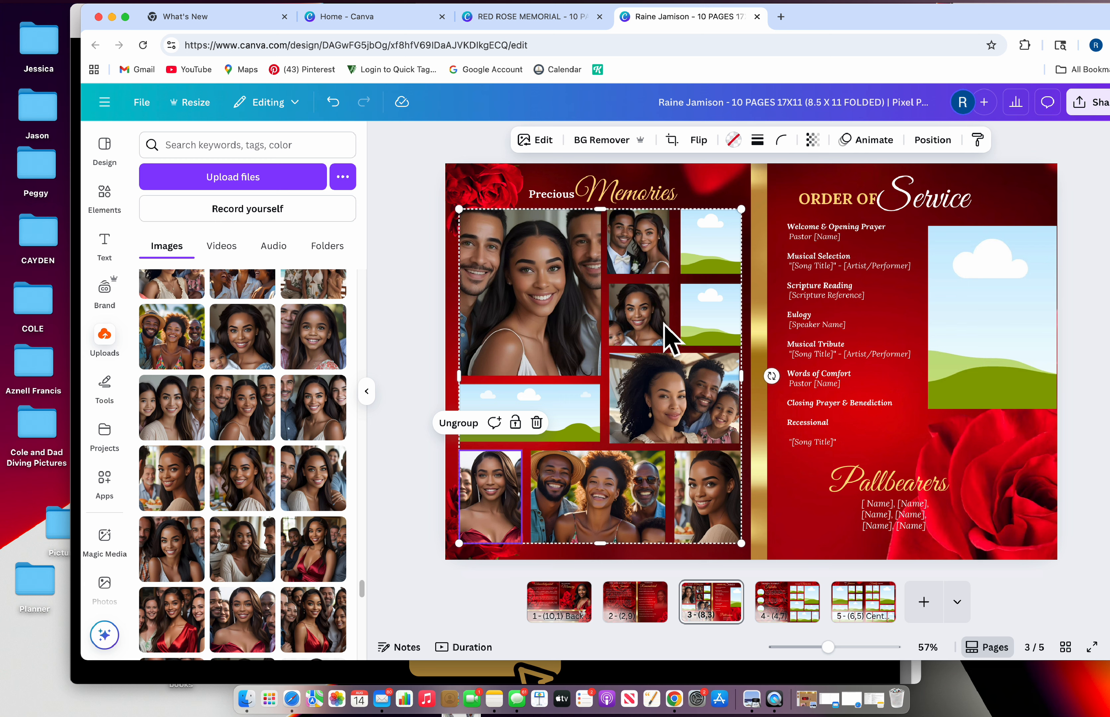
Fill the wide left-middle frame with the three women's photo and shift it down inside the frame
click(671, 140)
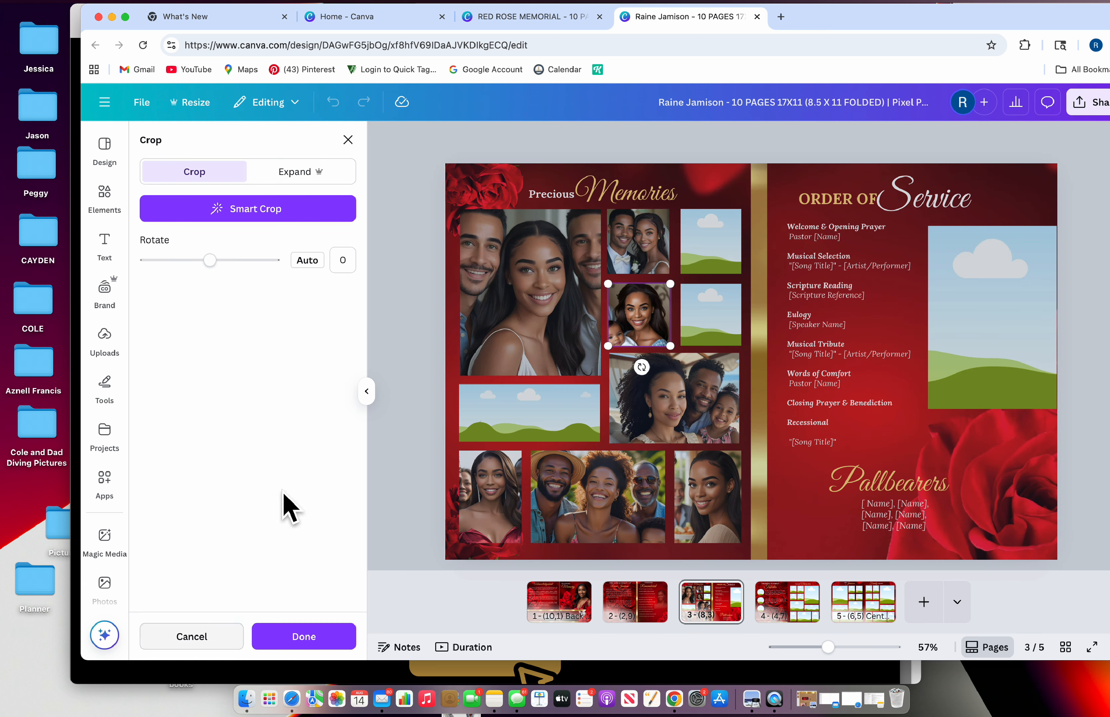
click(348, 139)
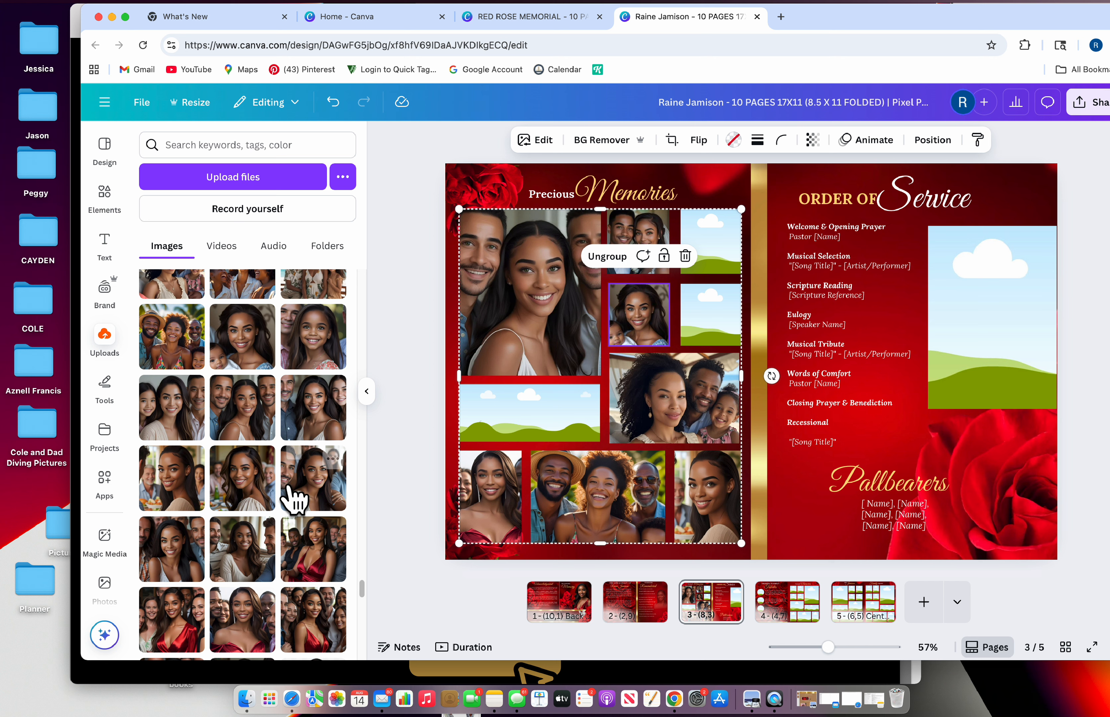
scroll(309, 471, up, 5)
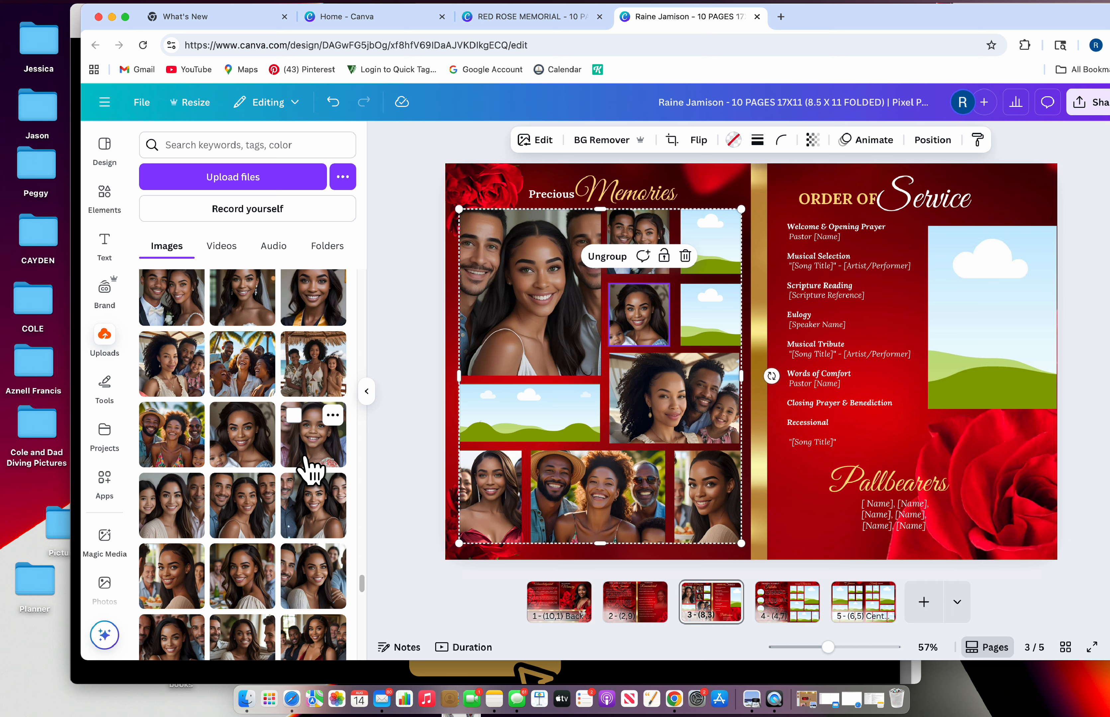
scroll(309, 470, up, 3)
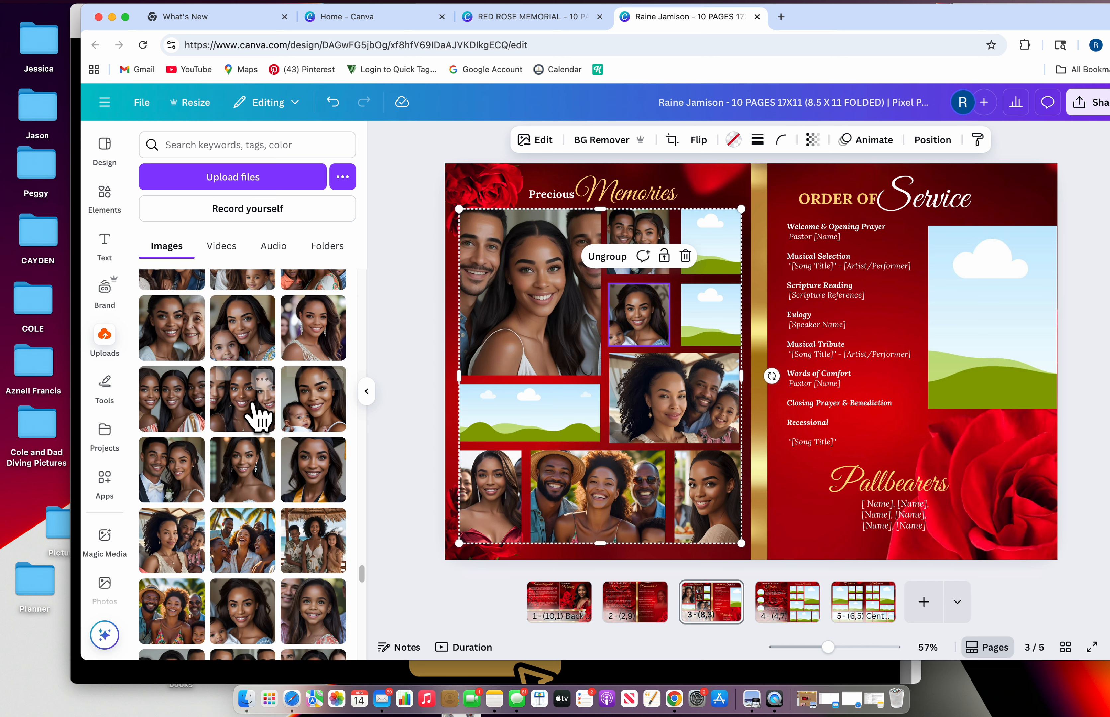
drag(255, 414, 561, 415)
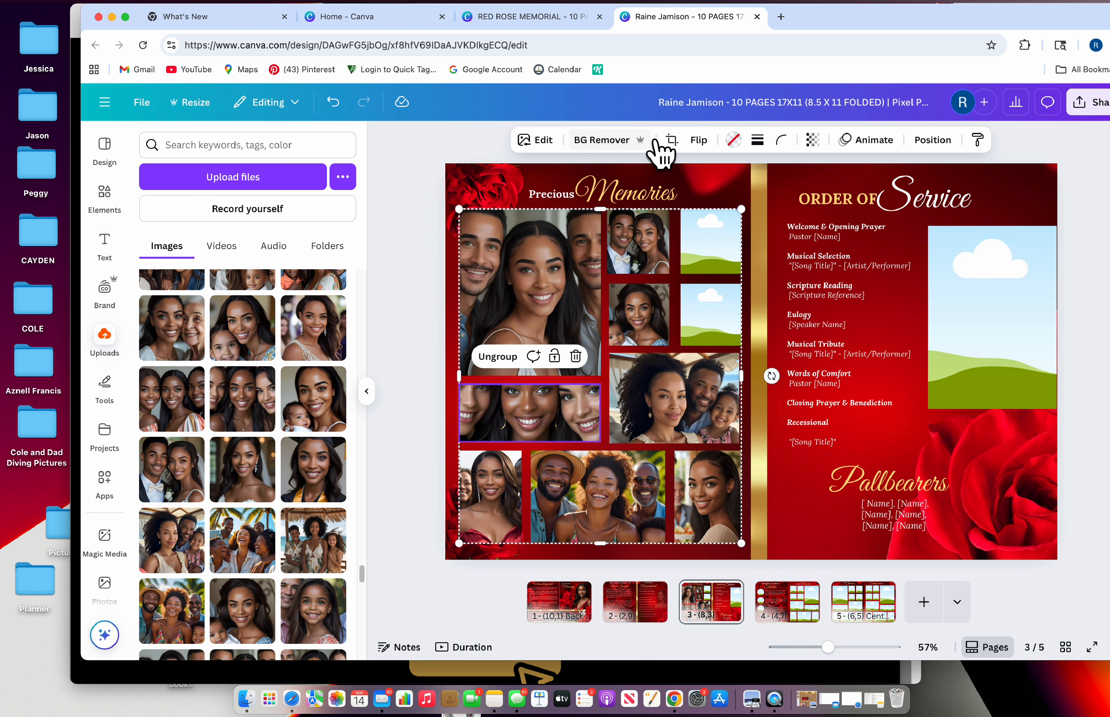
click(672, 140)
drag(518, 418, 523, 435)
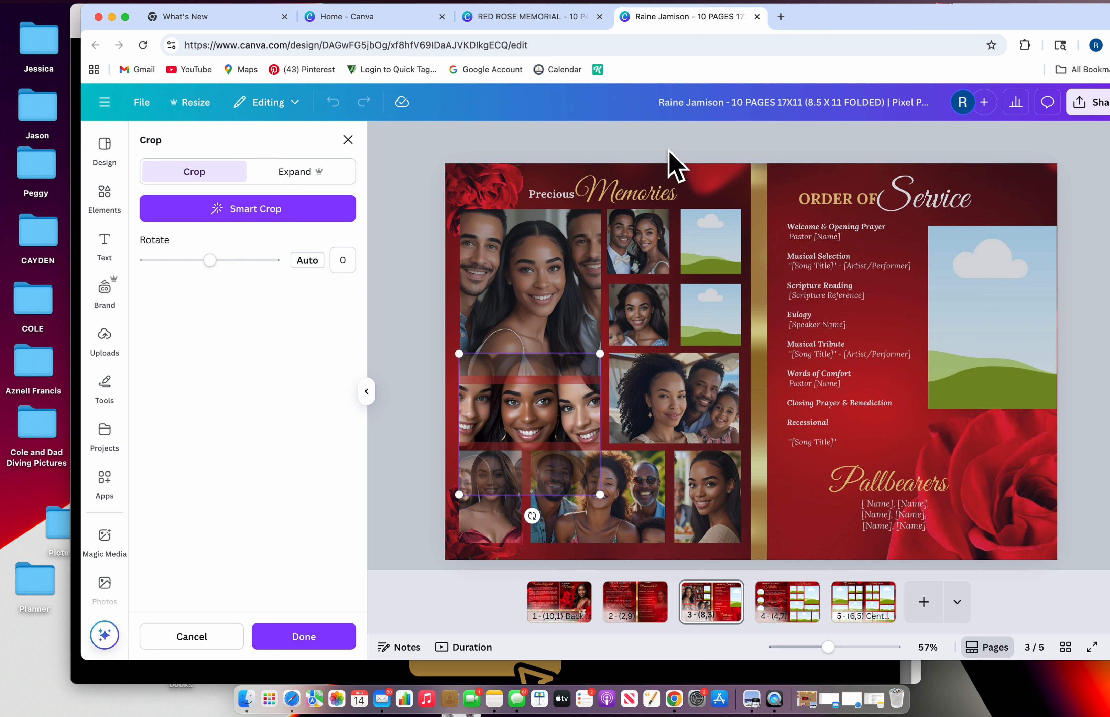
click(348, 140)
Fill the right-middle frame with the mother-and-kids photo and the top-right with a mother-and-baby photo
scroll(248, 513, up, 2)
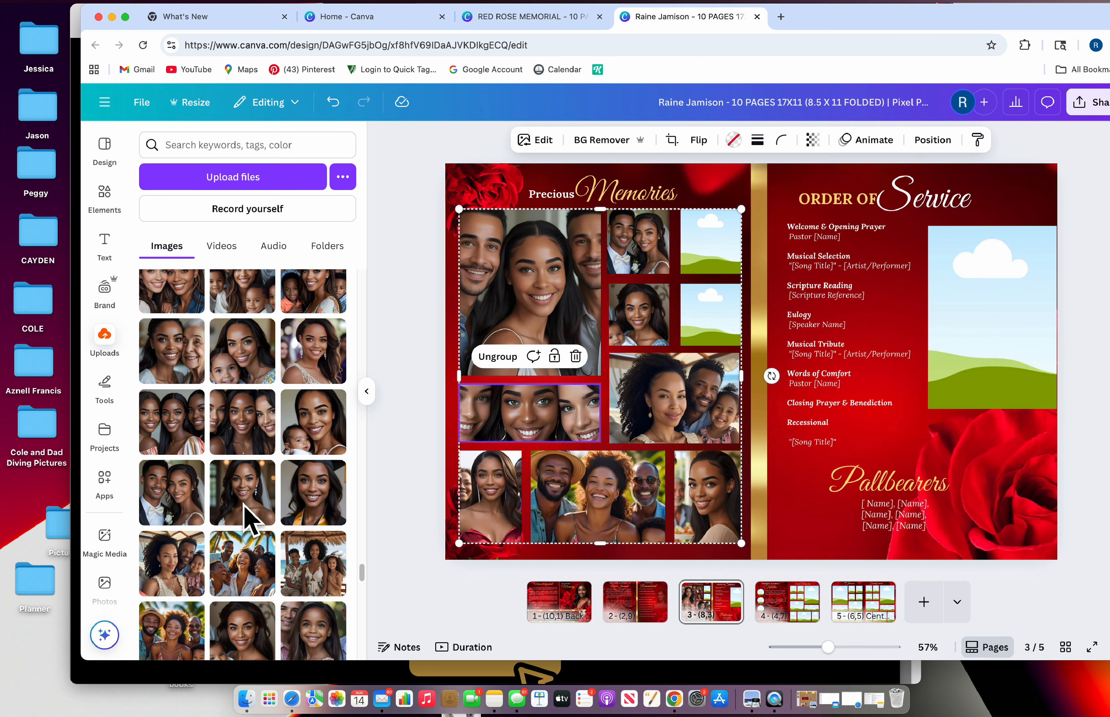
scroll(245, 517, up, 5)
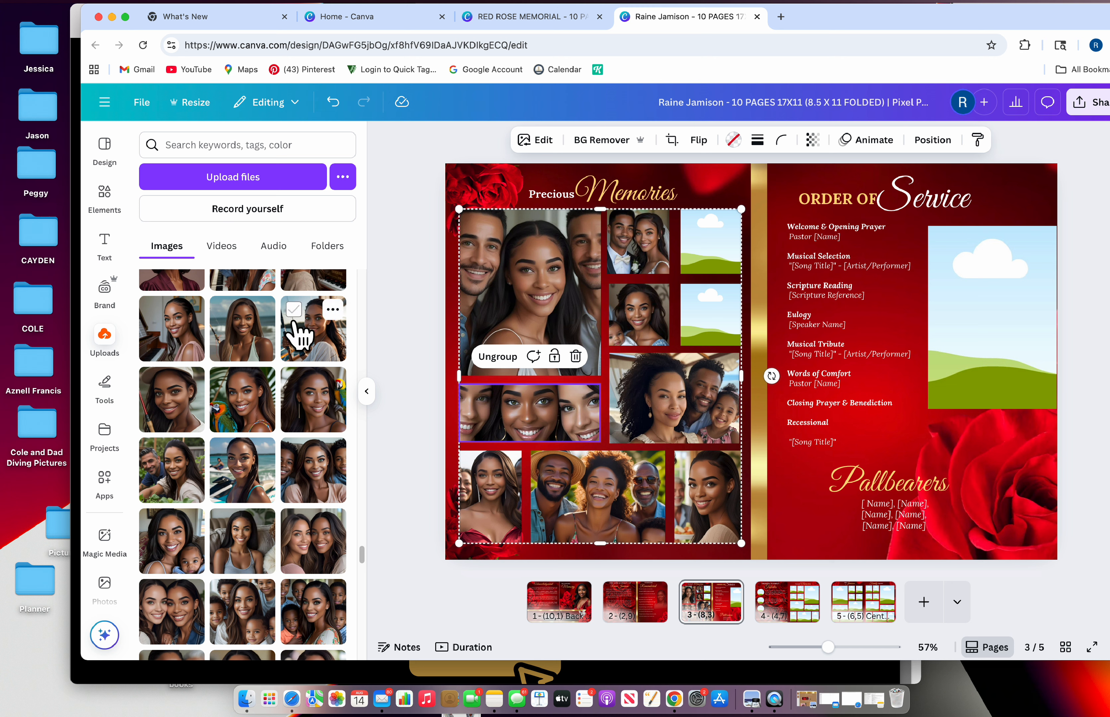
scroll(326, 509, down, 1)
scroll(327, 509, down, 2)
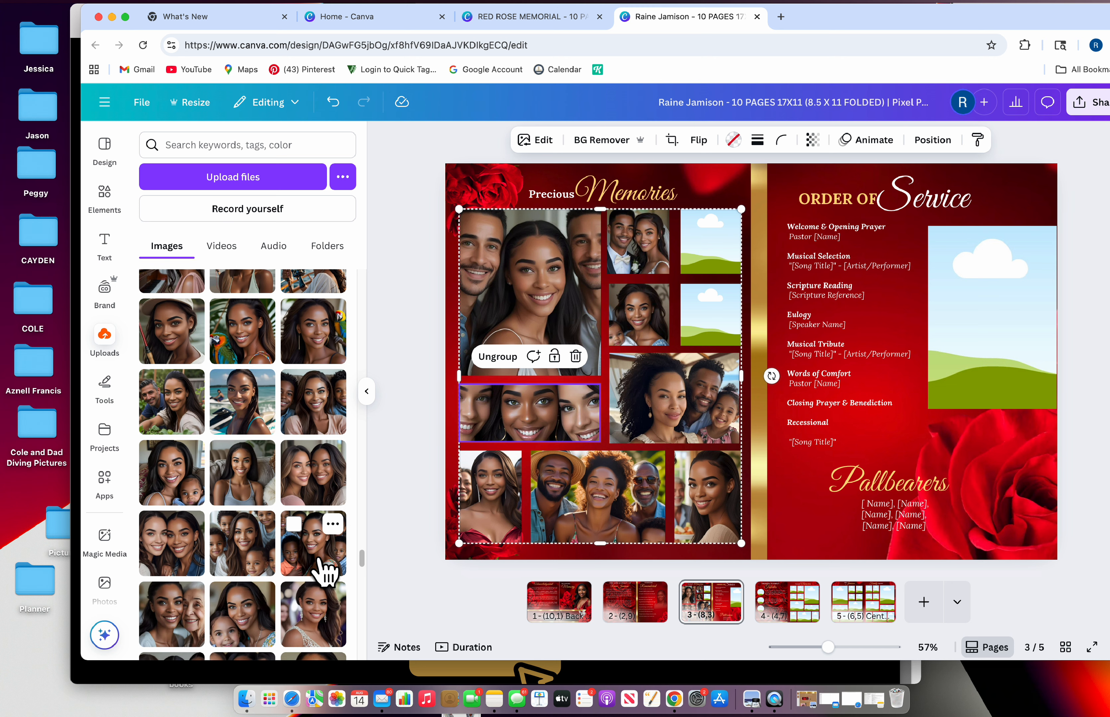
drag(317, 568, 706, 317)
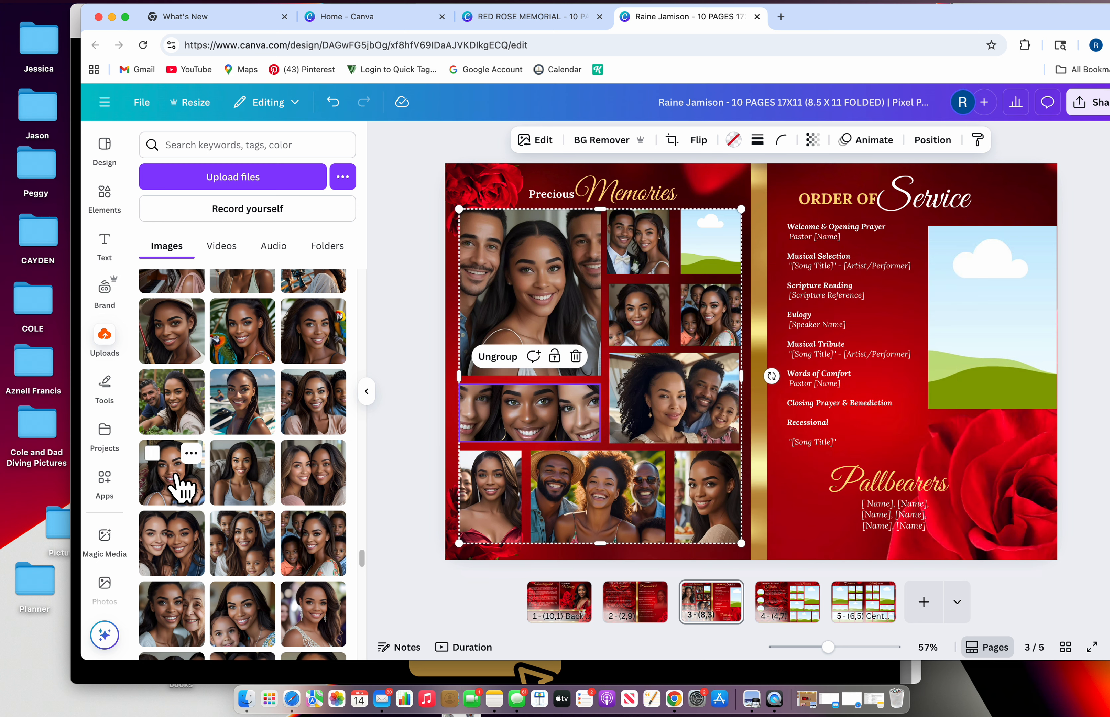
drag(177, 481, 736, 264)
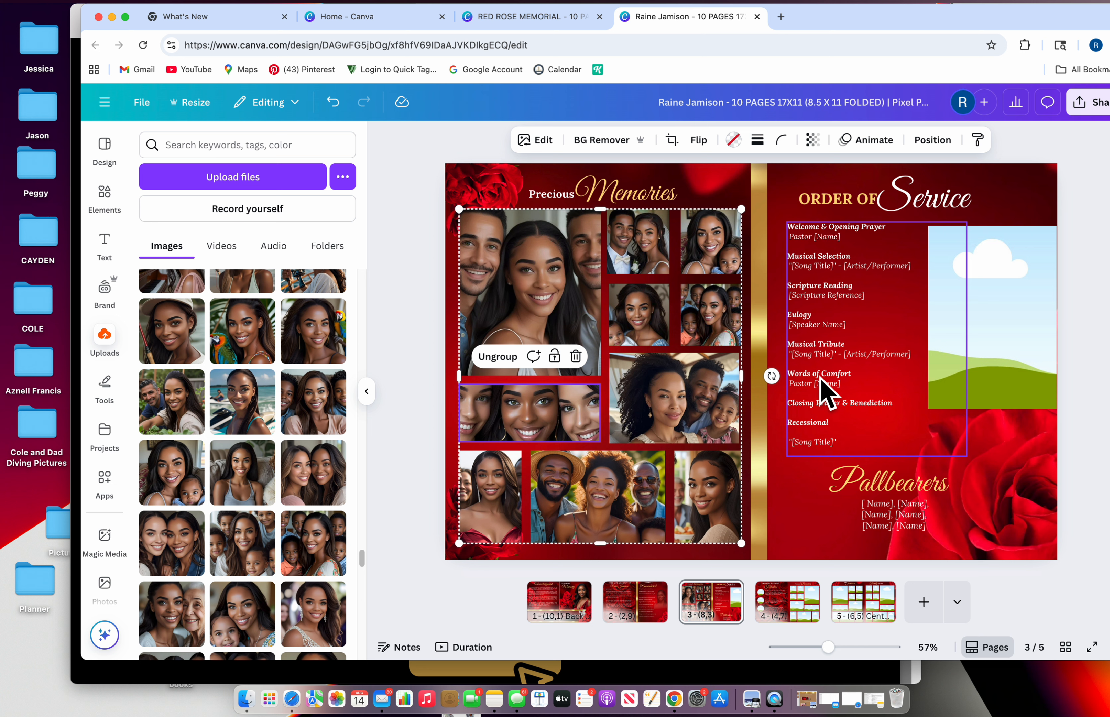
click(730, 179)
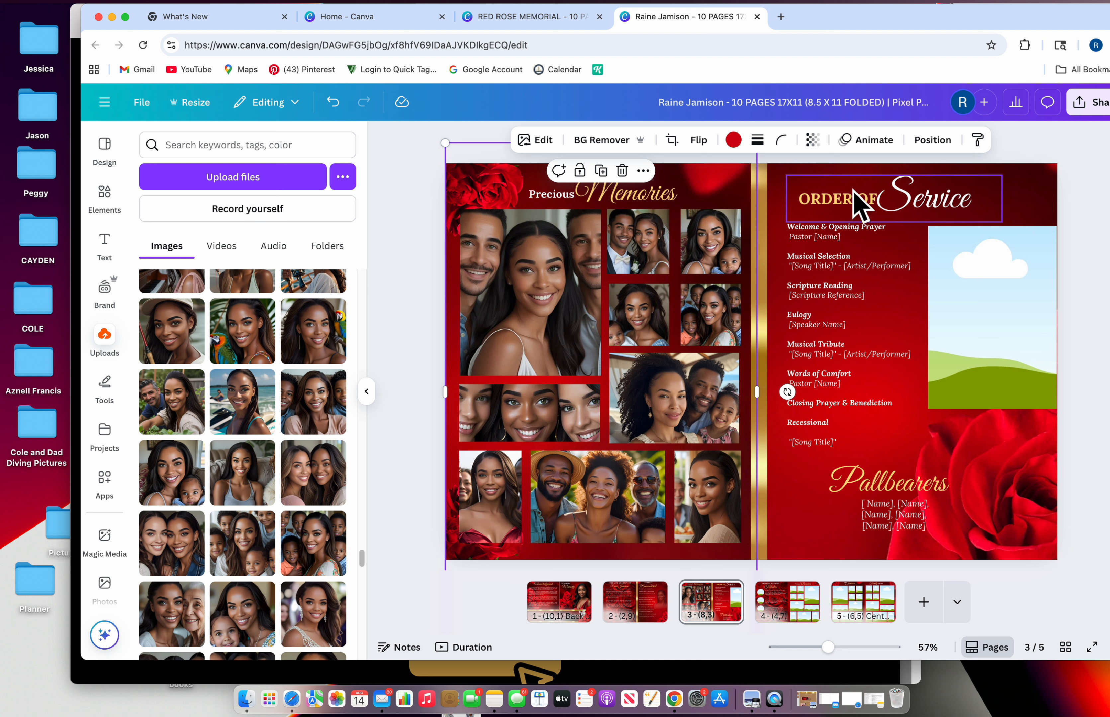
click(793, 199)
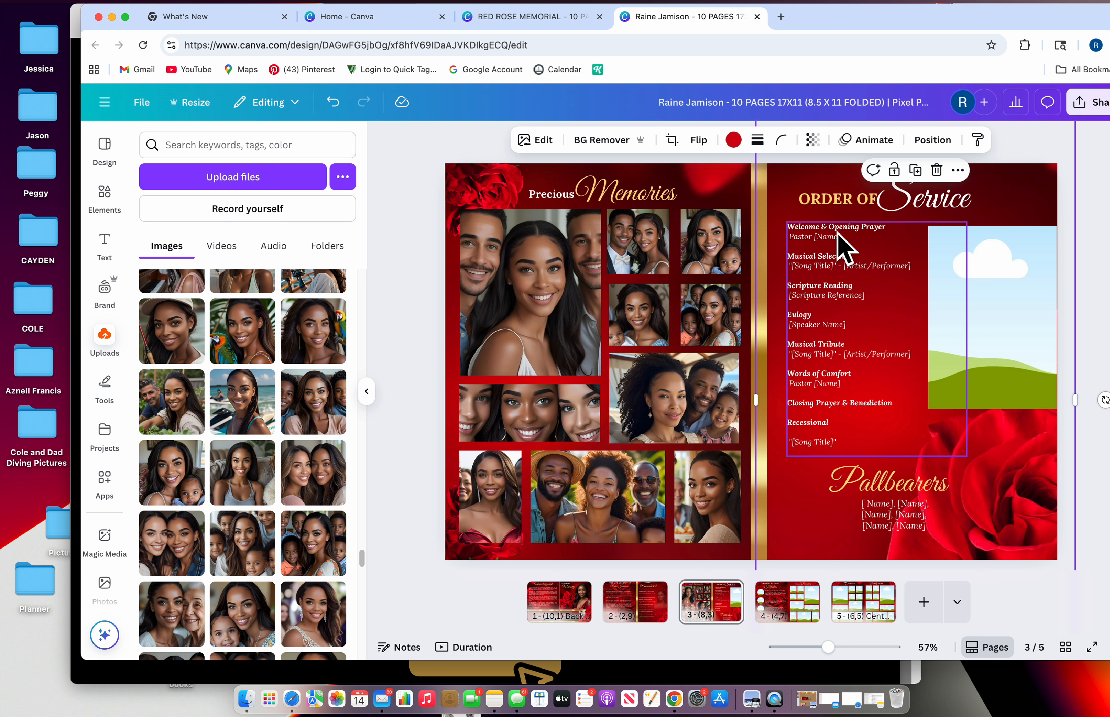
click(835, 273)
click(834, 273)
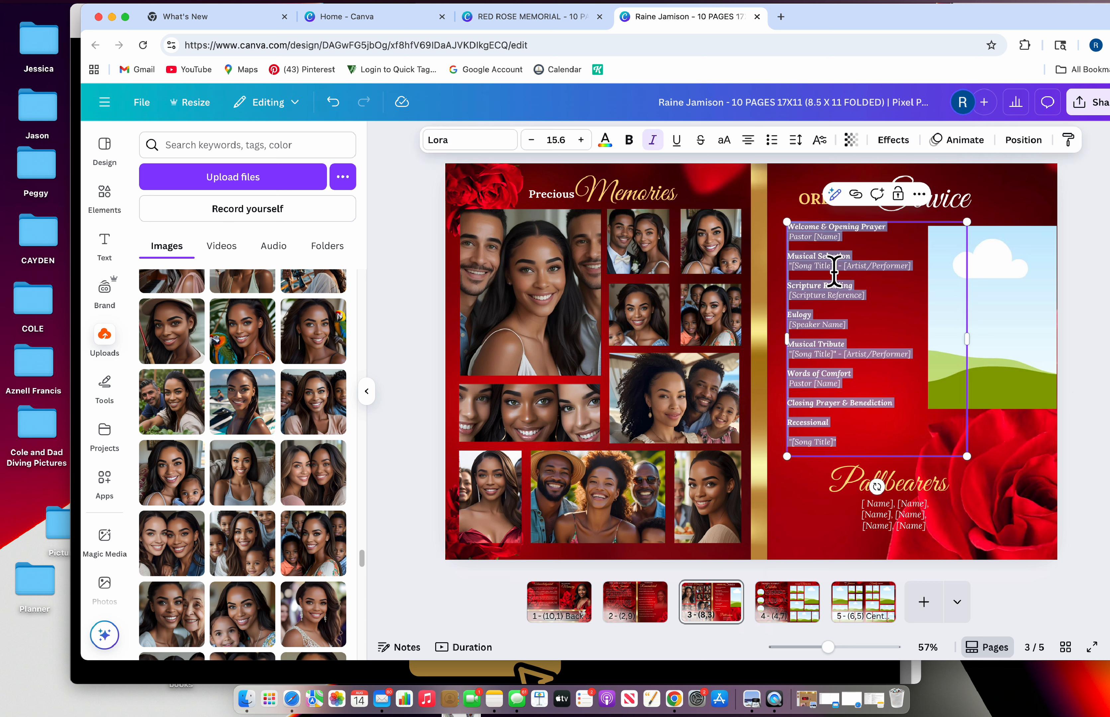
click(834, 273)
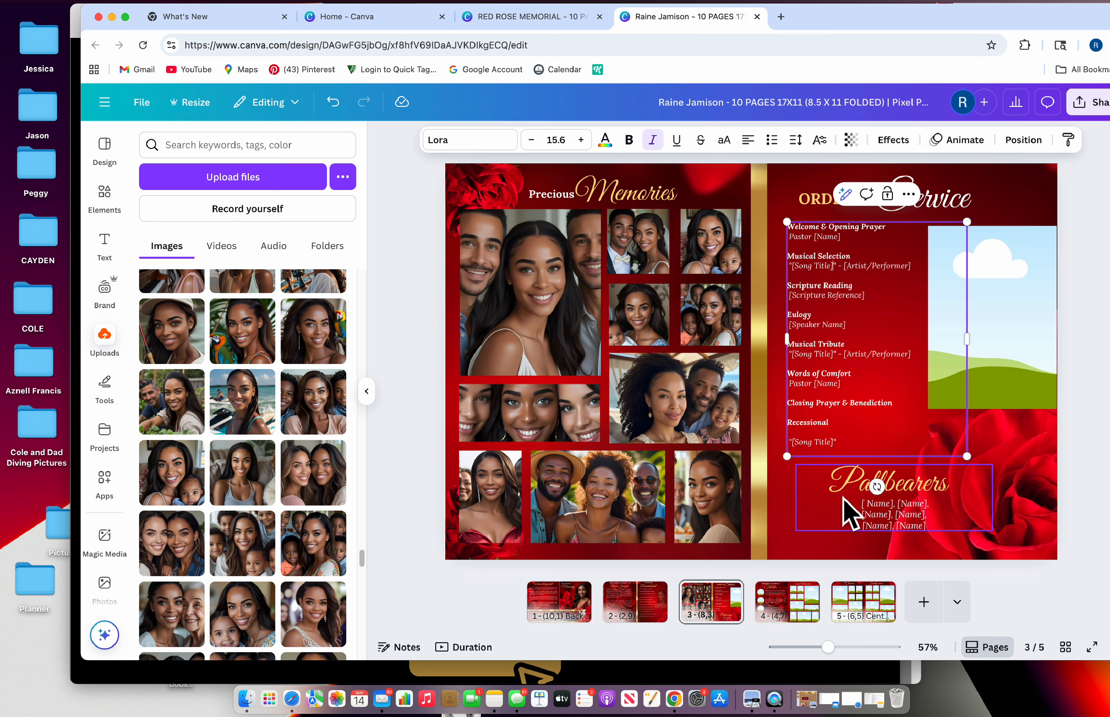
click(881, 531)
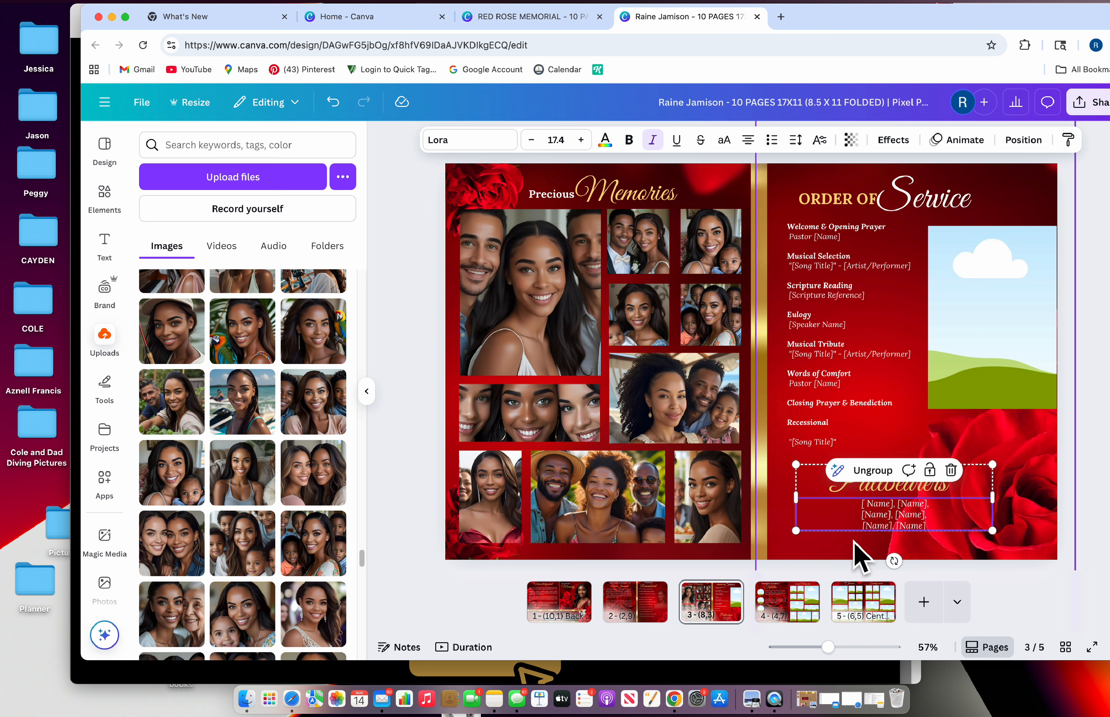
click(859, 558)
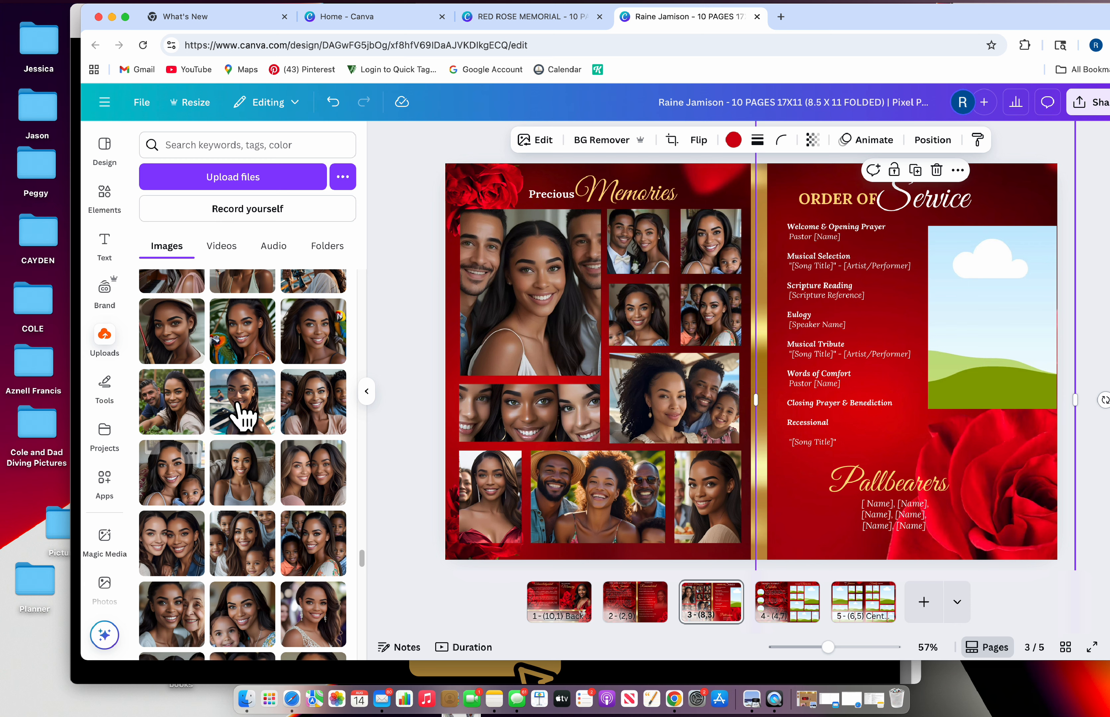
Add a red-dress portrait to the Order of Service page, remove its background, and place it in the right frame
scroll(261, 466, down, 3)
scroll(261, 476, down, 10)
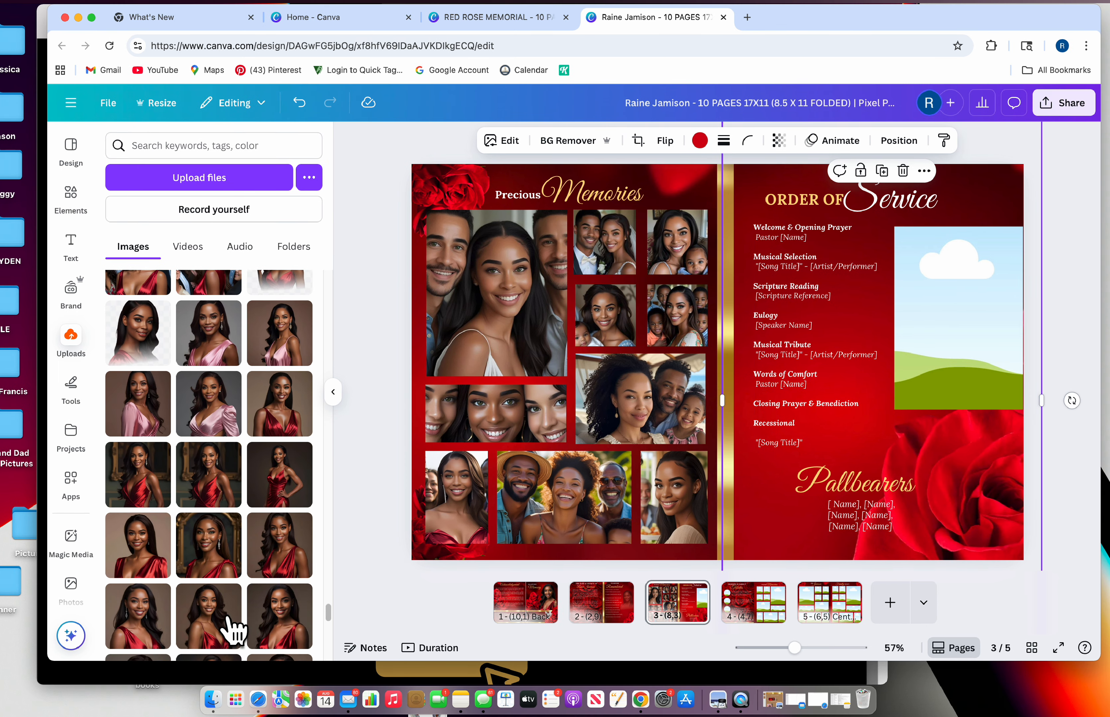
scroll(204, 616, down, 10)
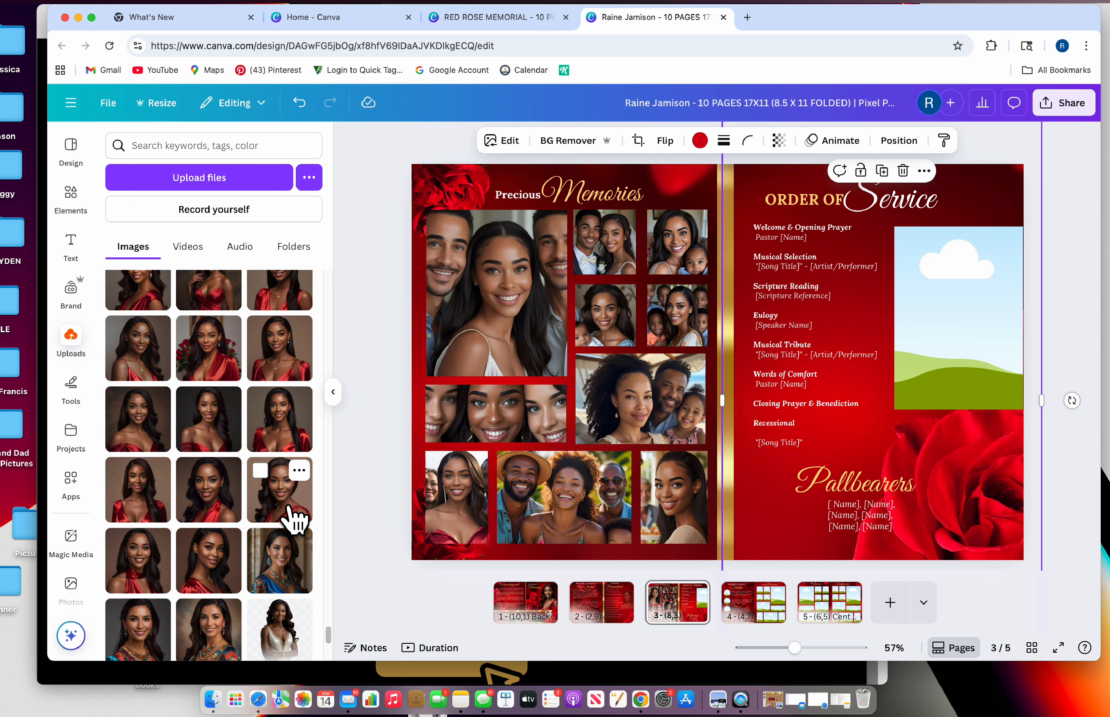
drag(284, 434, 863, 251)
drag(955, 298, 915, 309)
click(814, 515)
click(990, 302)
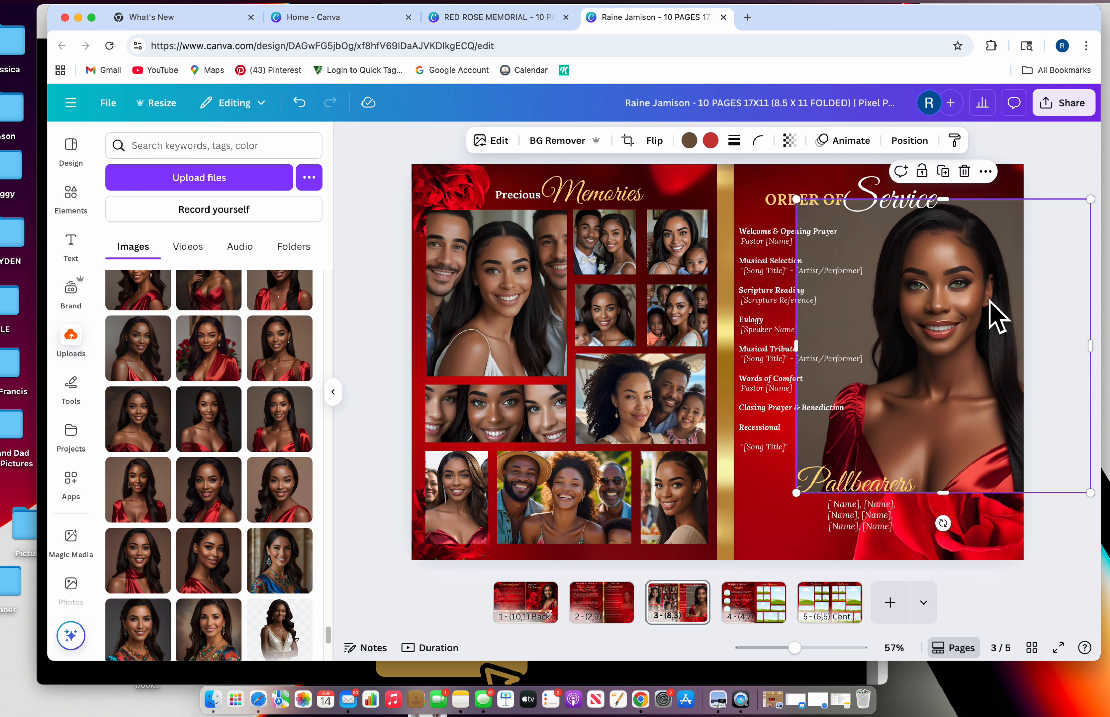
click(558, 141)
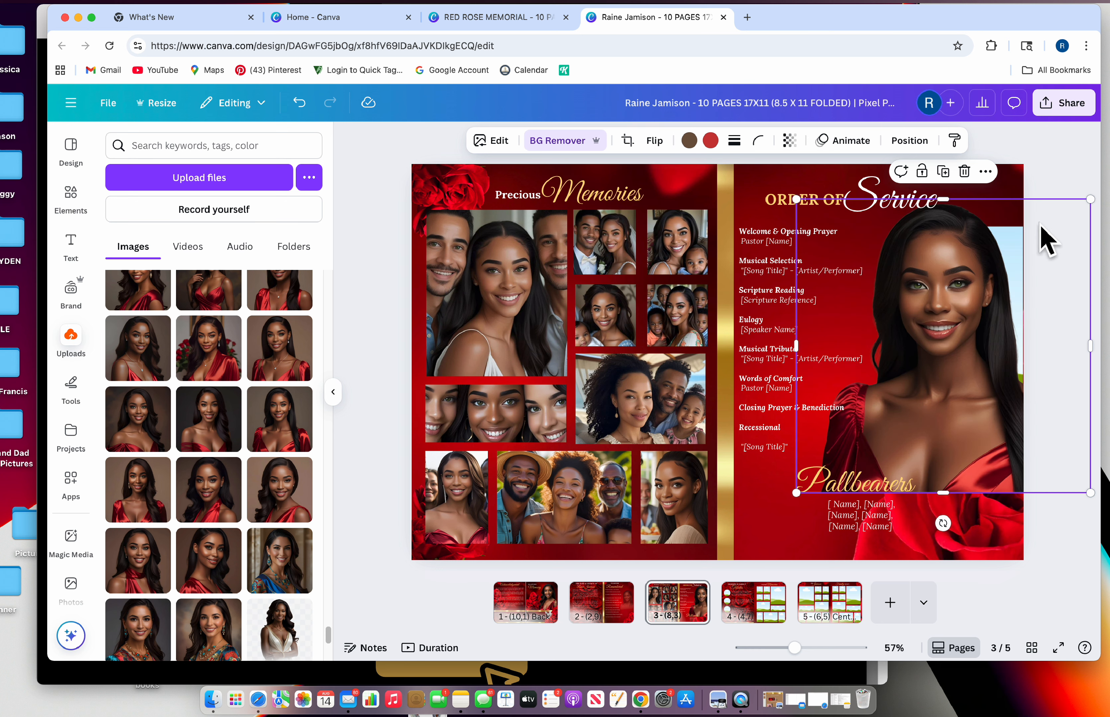
drag(1021, 289, 1009, 318)
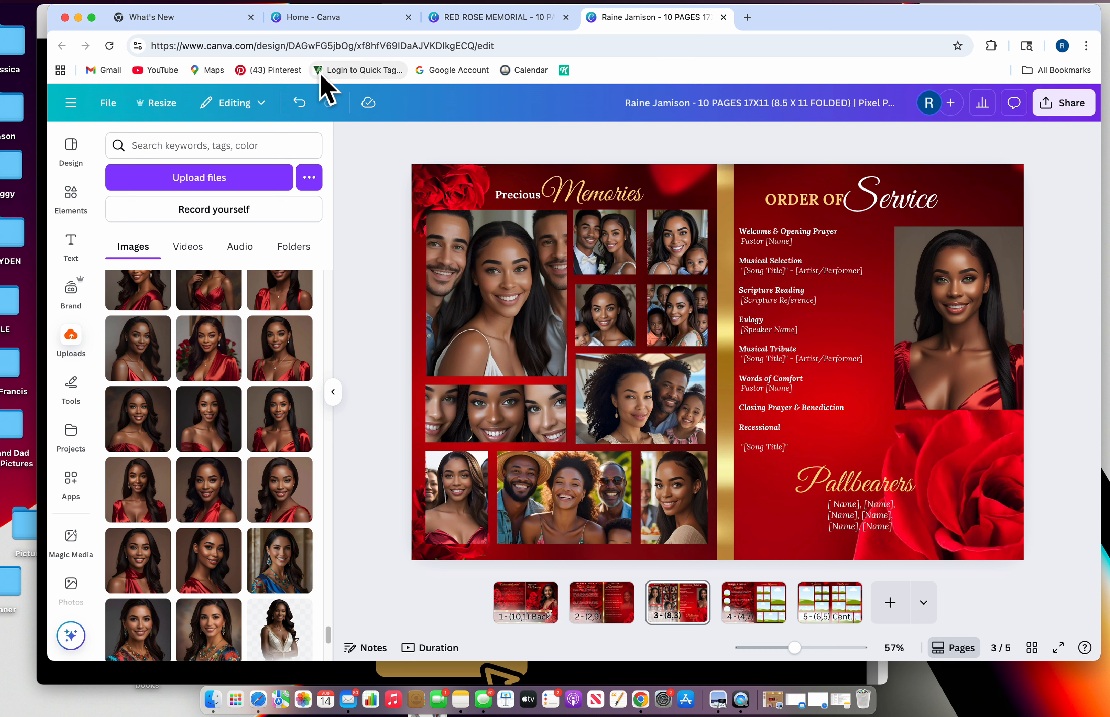
Make the portrait about half transparent and resize and reposition its frame below the Service heading
click(982, 297)
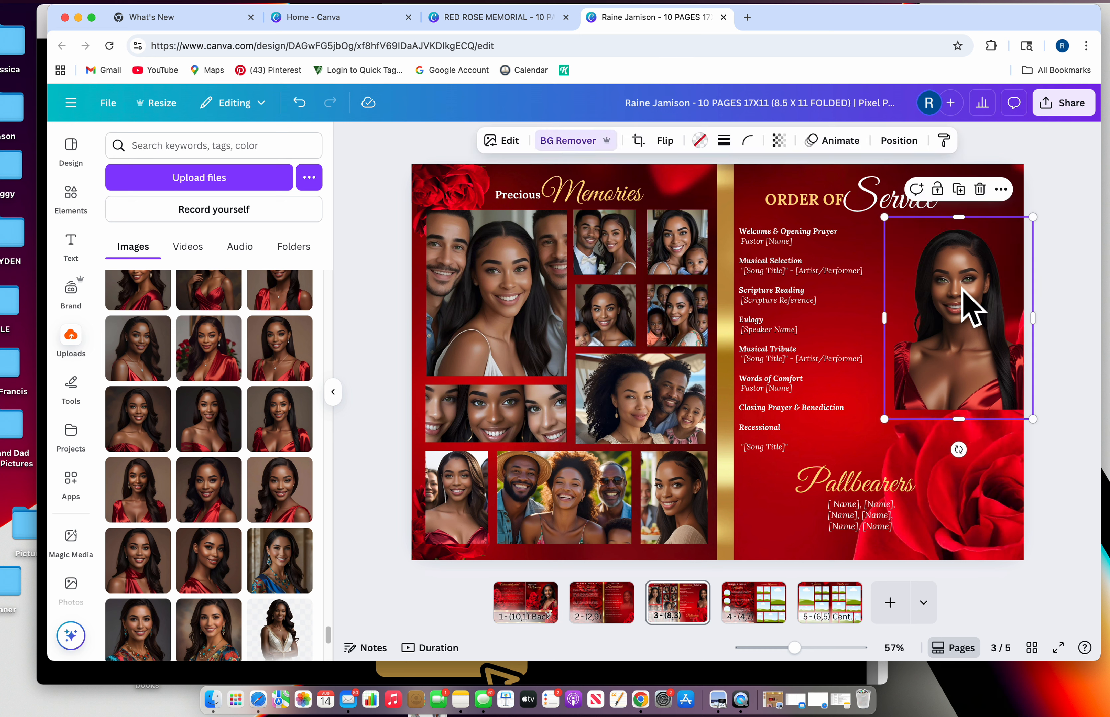
drag(966, 310, 954, 271)
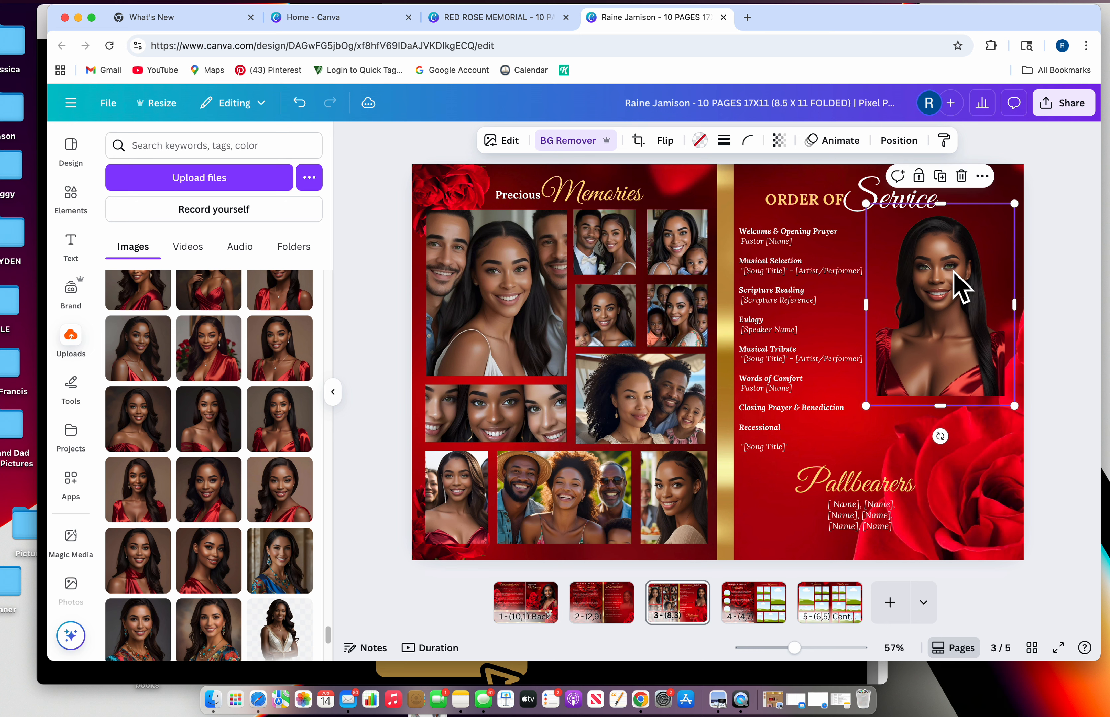
click(779, 140)
drag(812, 204, 772, 201)
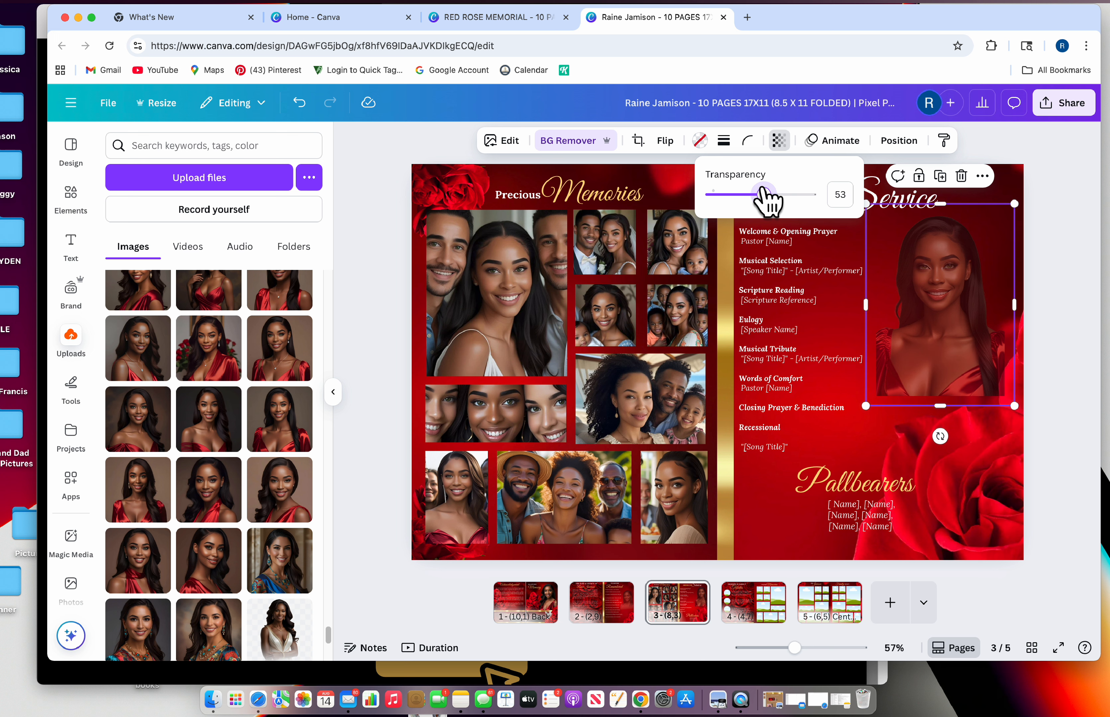
mouse_move(945, 404)
mouse_down()
mouse_move(942, 422)
mouse_move(941, 413)
mouse_up()
drag(956, 364, 963, 368)
drag(864, 315, 817, 308)
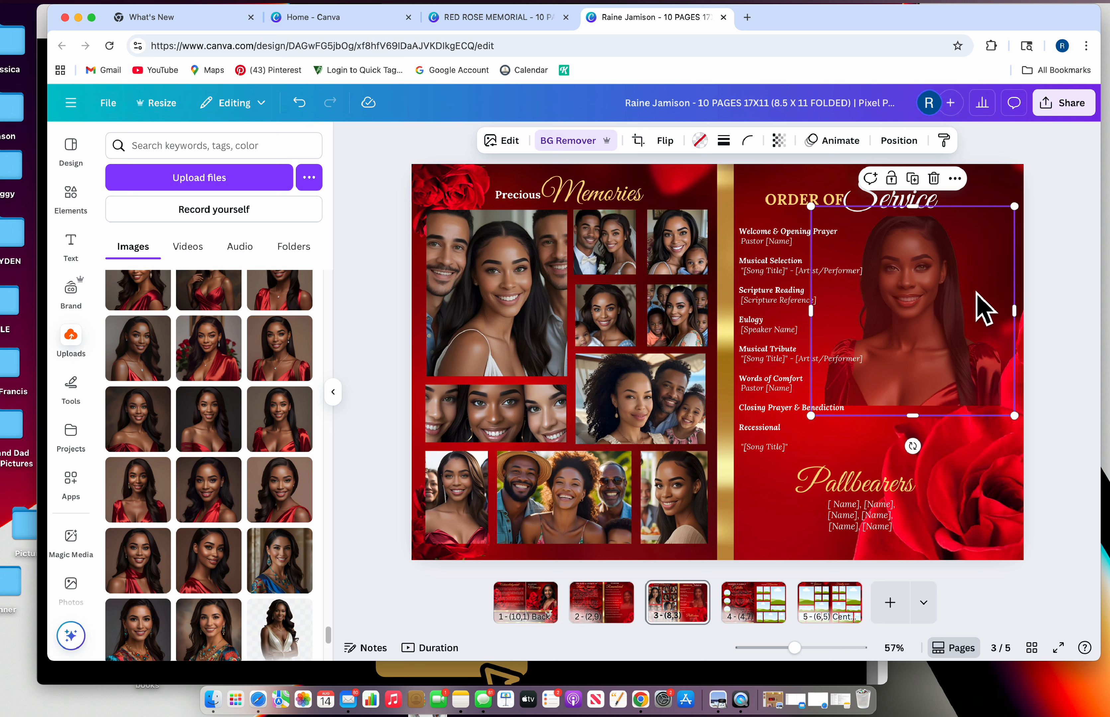
drag(983, 298, 988, 299)
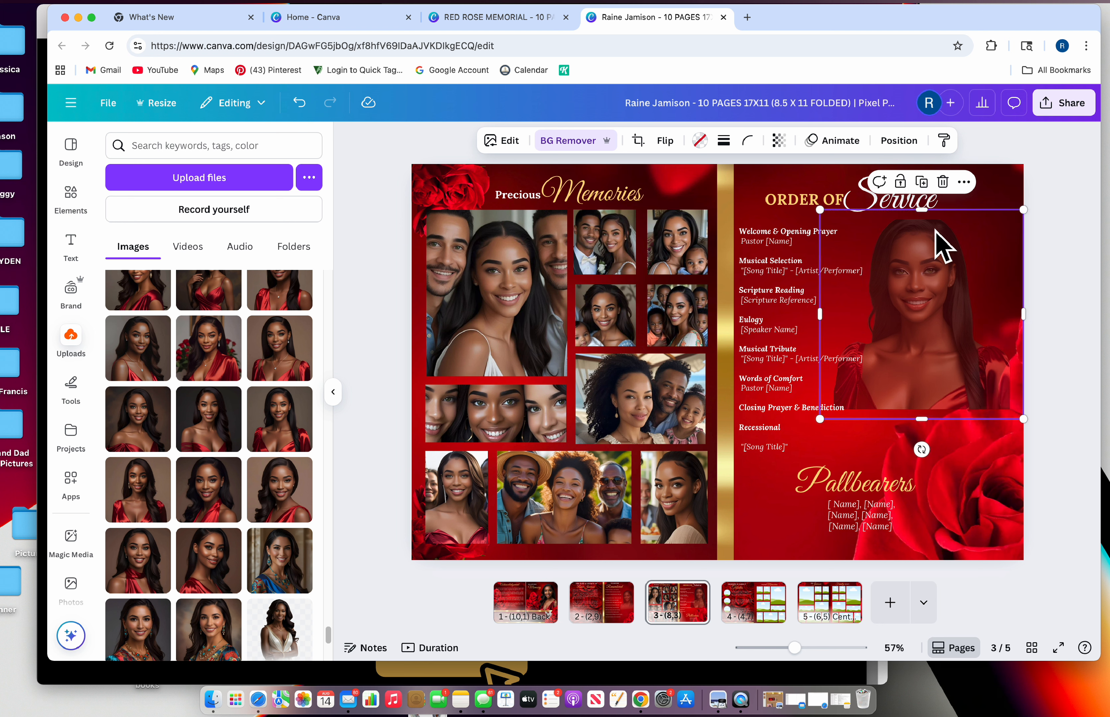
mouse_move(937, 246)
mouse_down()
mouse_move(939, 270)
mouse_move(927, 218)
mouse_move(931, 240)
mouse_up()
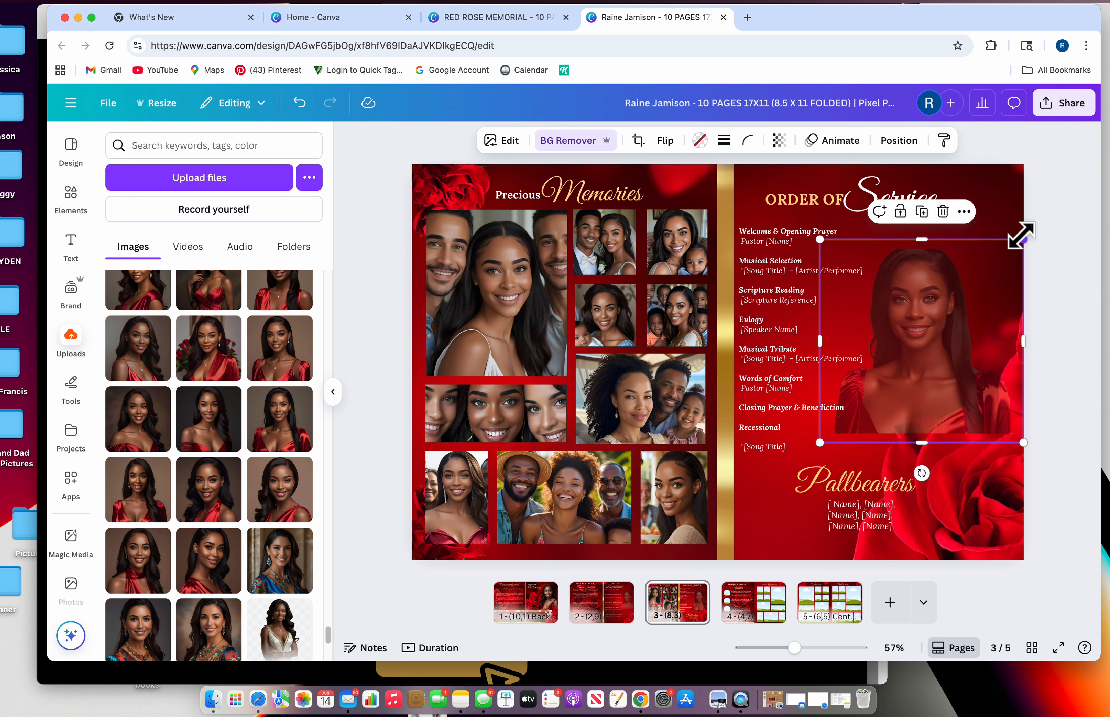
drag(1019, 240, 1009, 248)
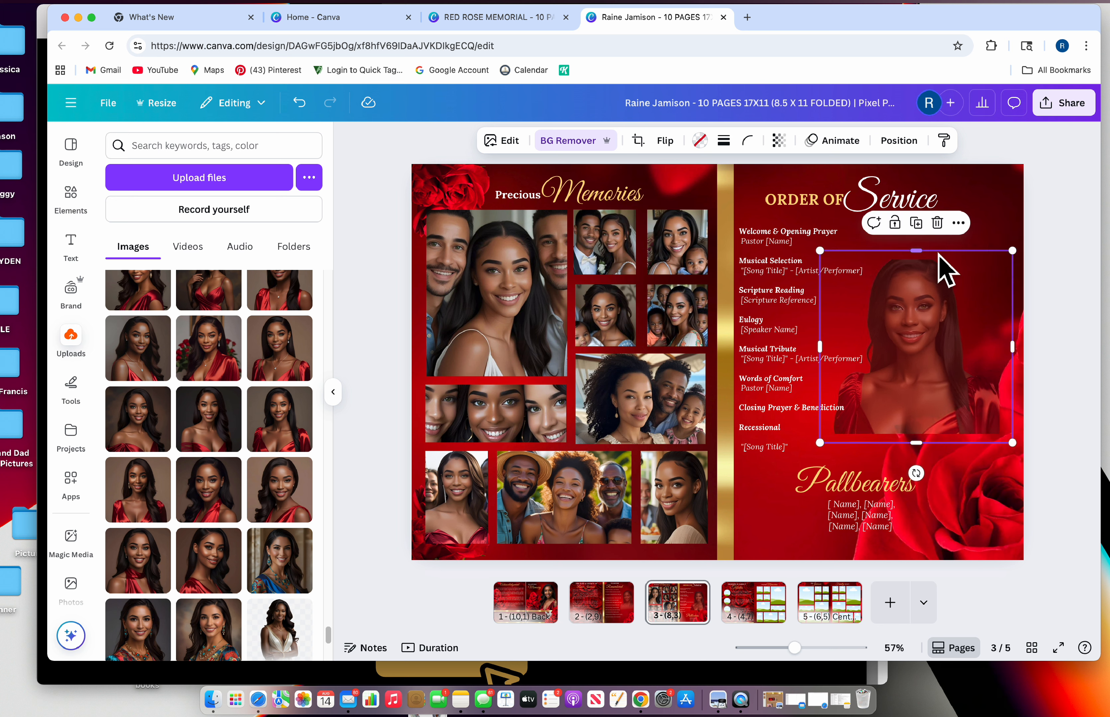
drag(928, 248, 936, 226)
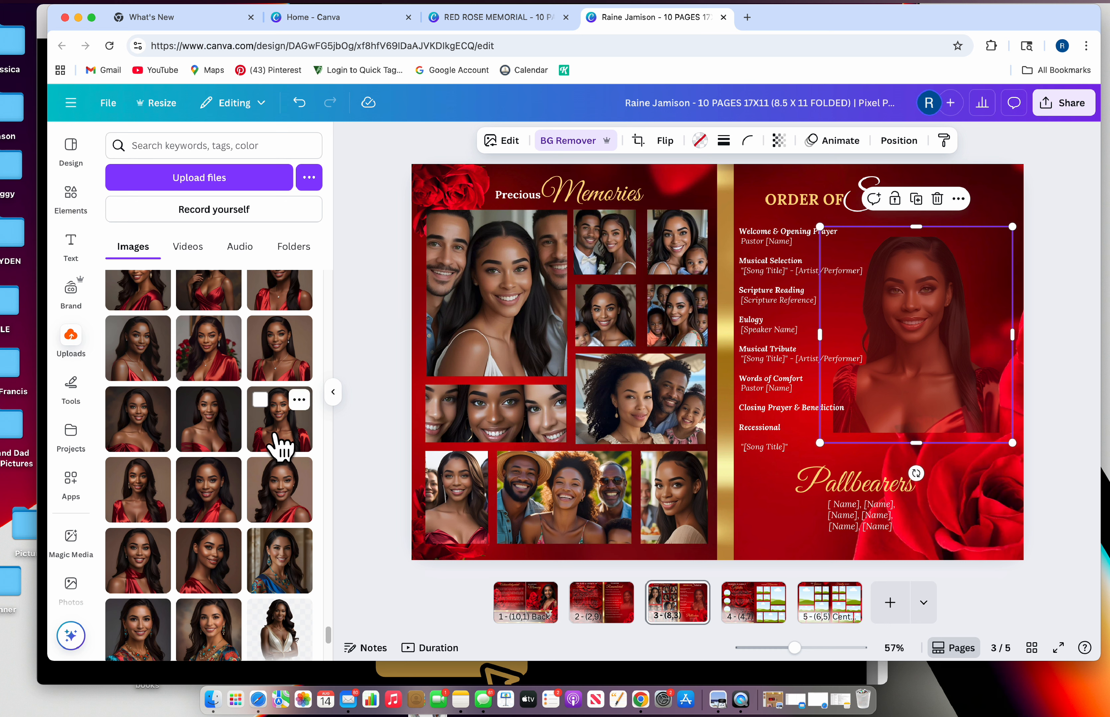
Swap in an uploaded portrait and align it along the centre guide, undoing one resize
drag(280, 446, 812, 292)
drag(970, 363, 922, 329)
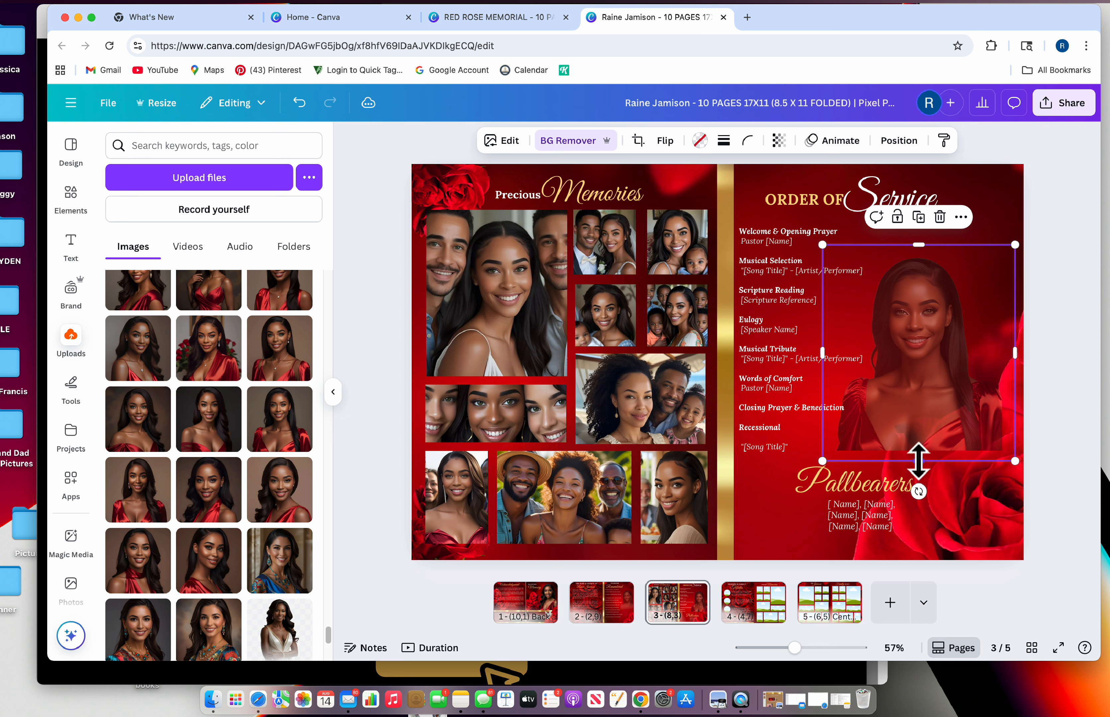
drag(918, 461, 918, 453)
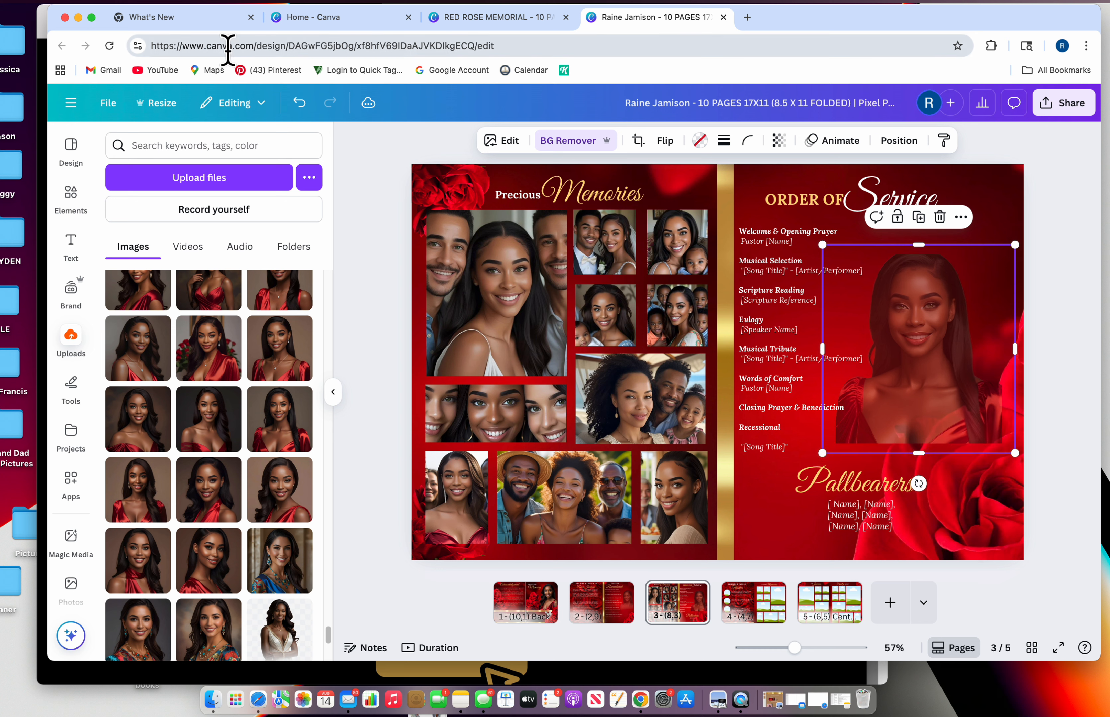
click(298, 104)
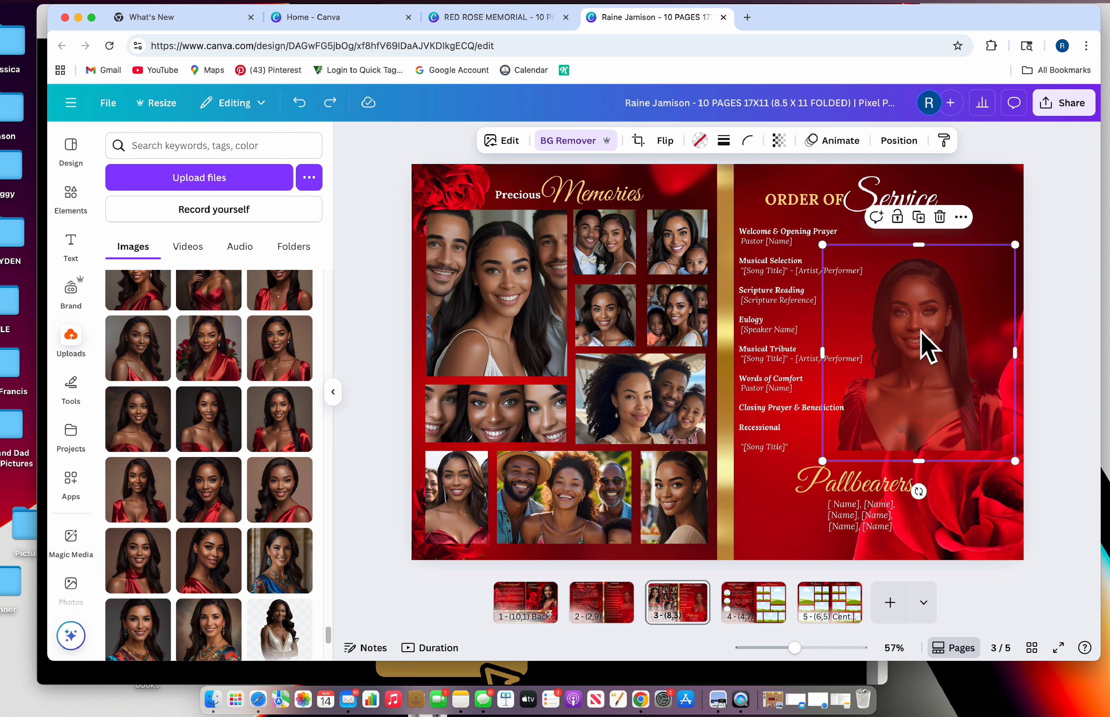
drag(921, 330, 923, 310)
mouse_move(880, 407)
mouse_down()
mouse_move(897, 404)
mouse_move(879, 400)
mouse_up()
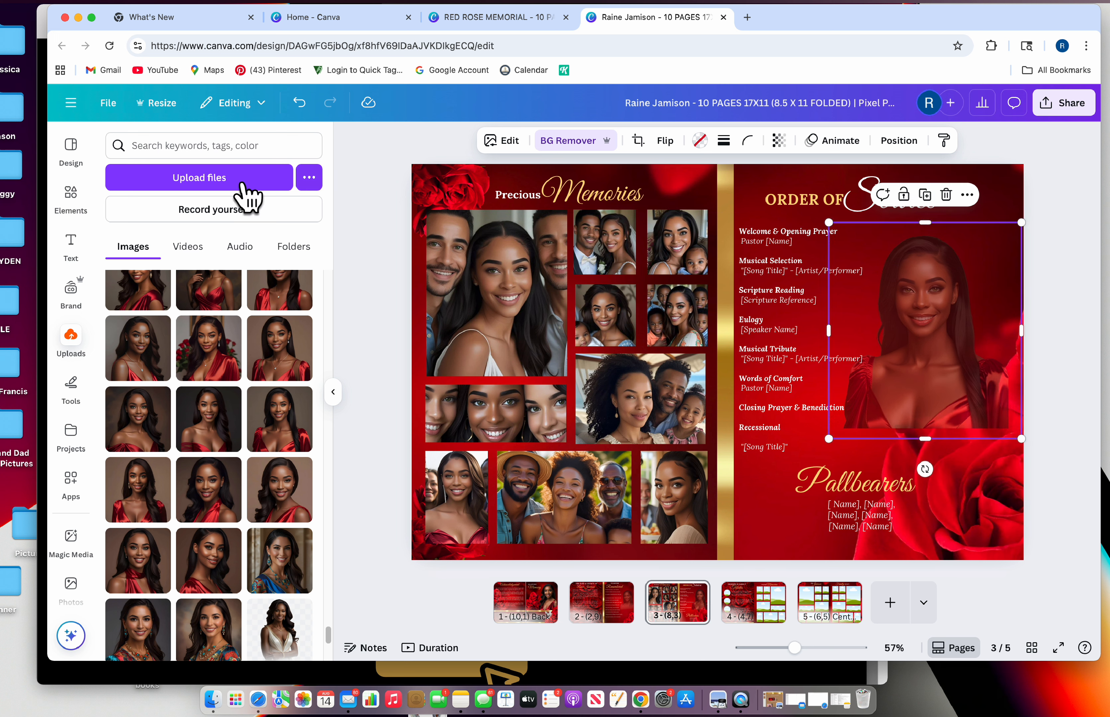
Apply a radial Image Blender fade to the Order of Service portrait and save it
click(73, 487)
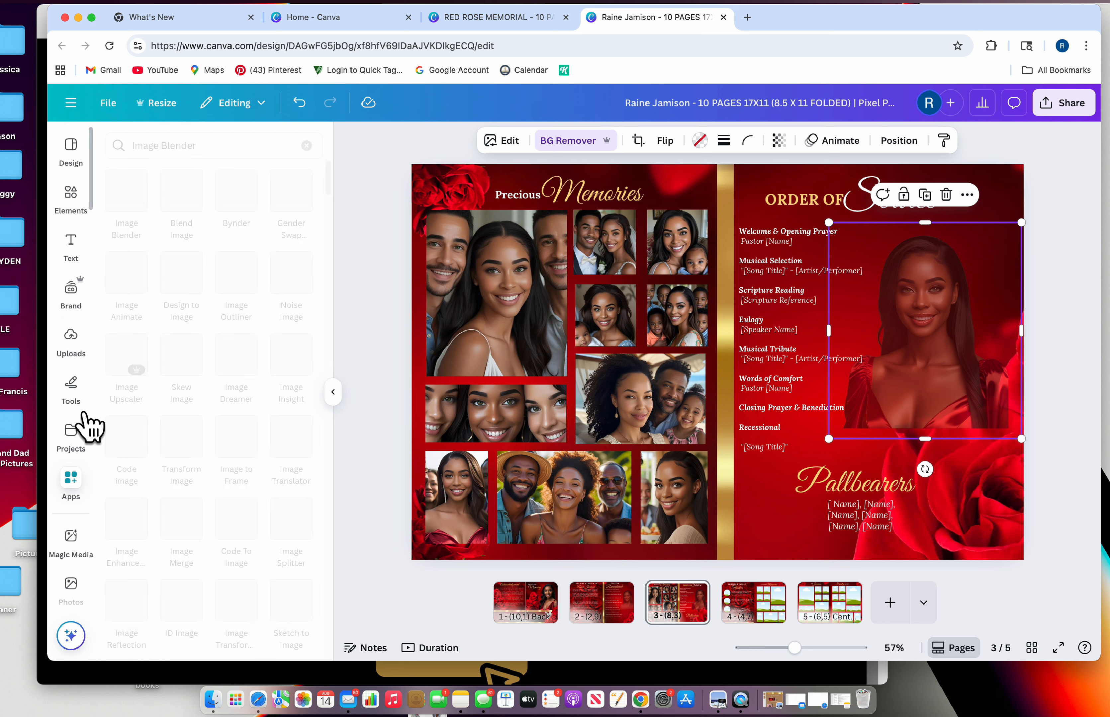
click(136, 203)
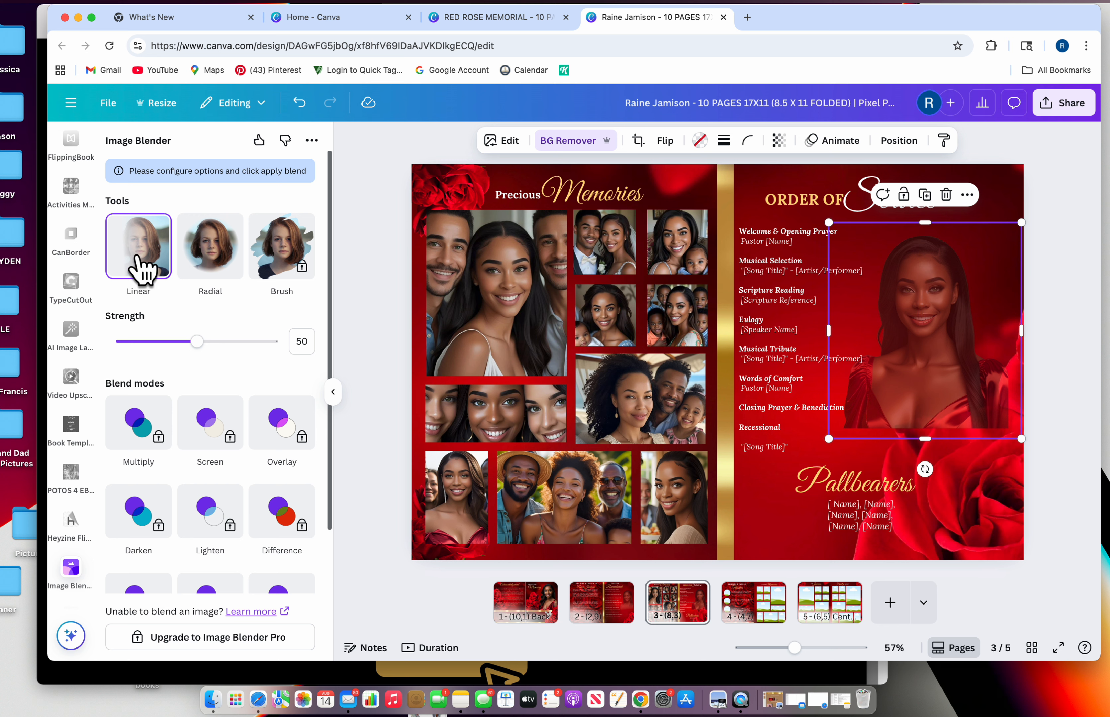
click(902, 283)
click(978, 282)
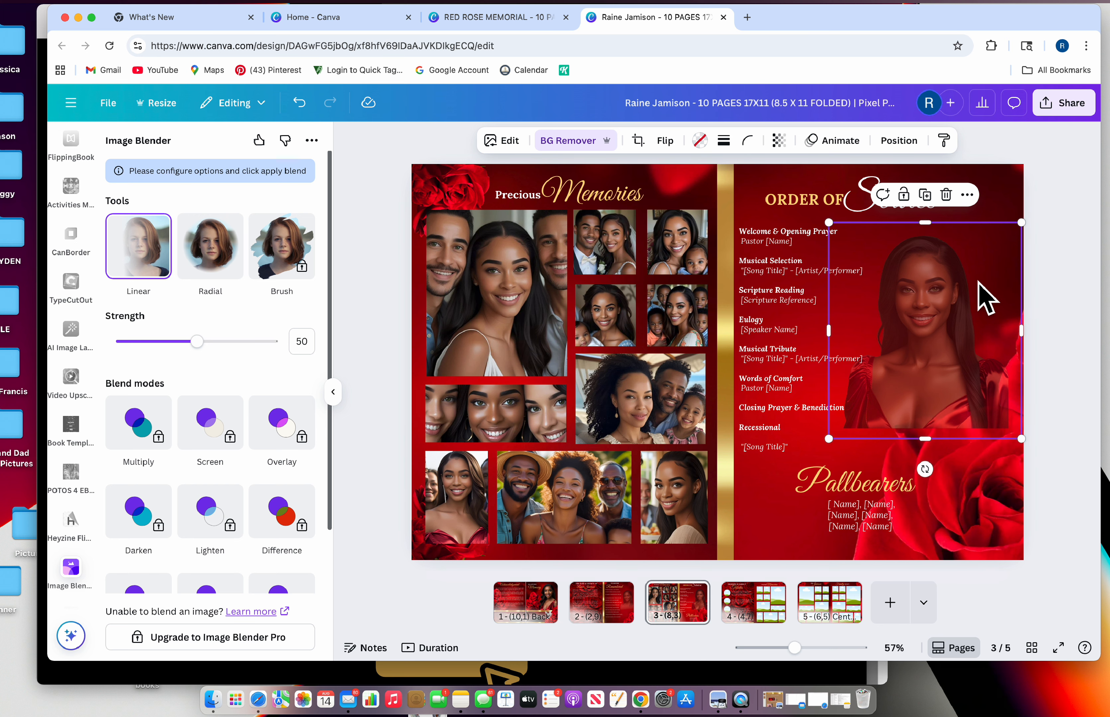
click(224, 266)
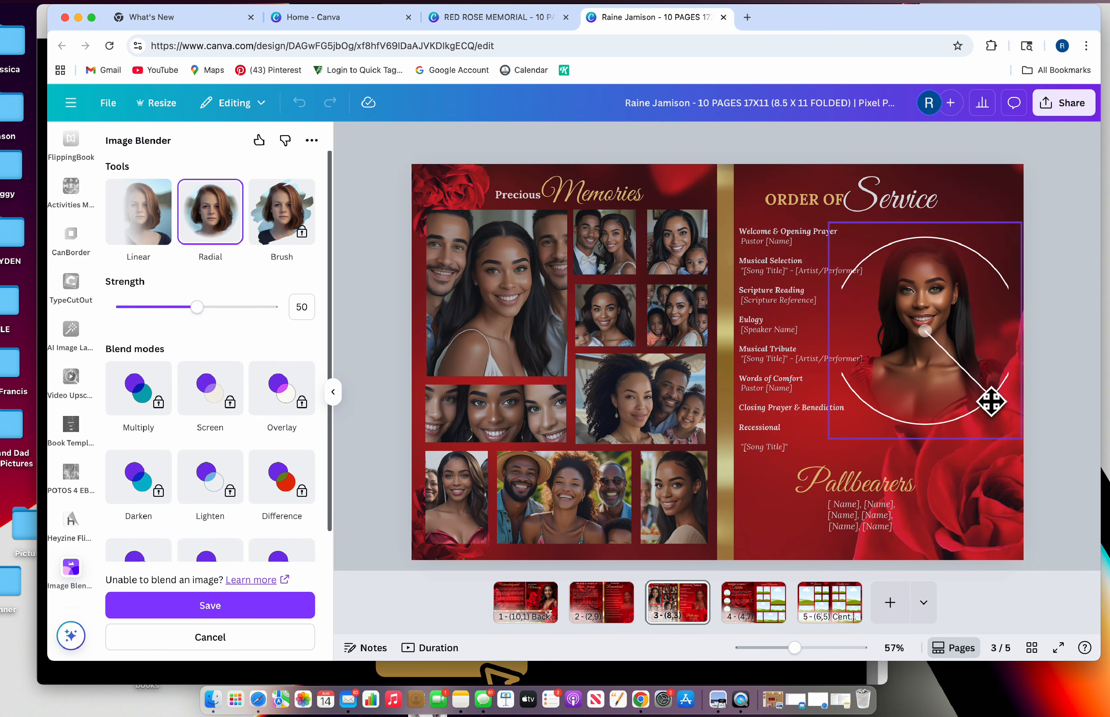
drag(991, 401, 882, 434)
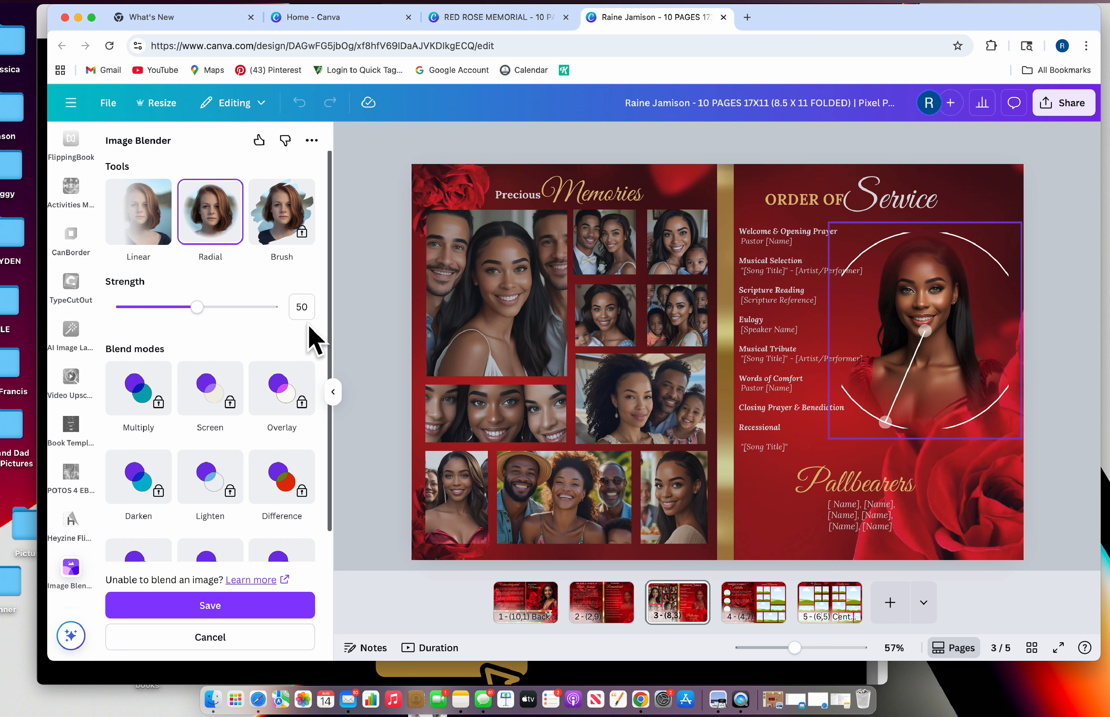
click(255, 611)
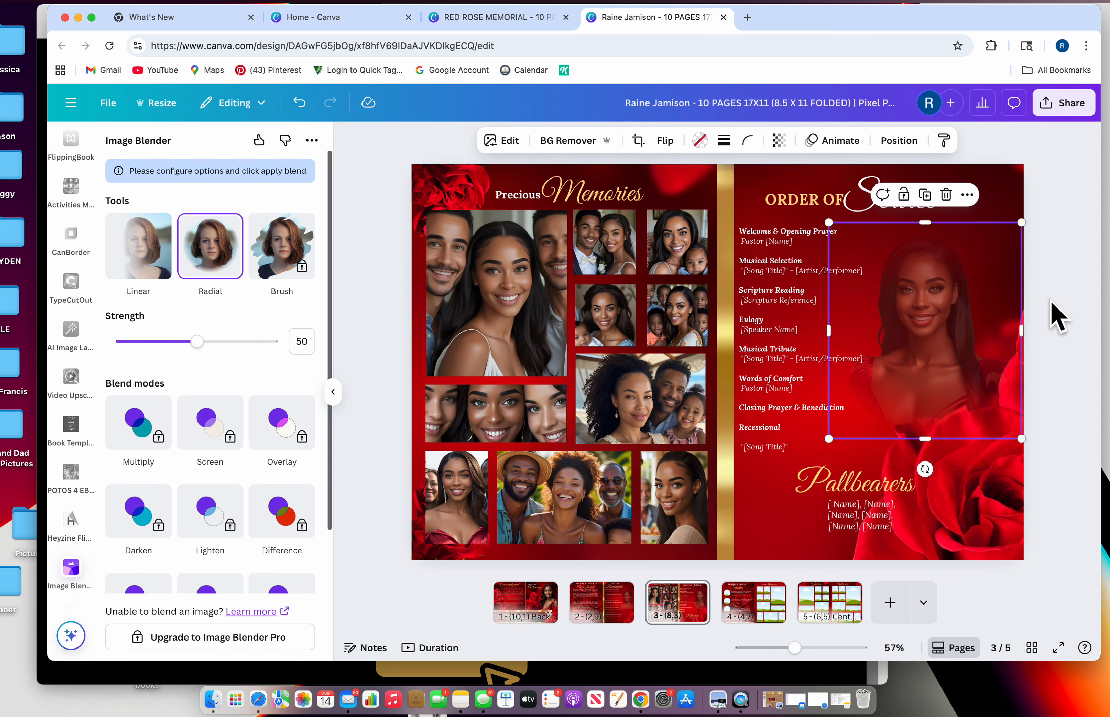
Nudge the blended portrait into place beside the service list
click(1078, 321)
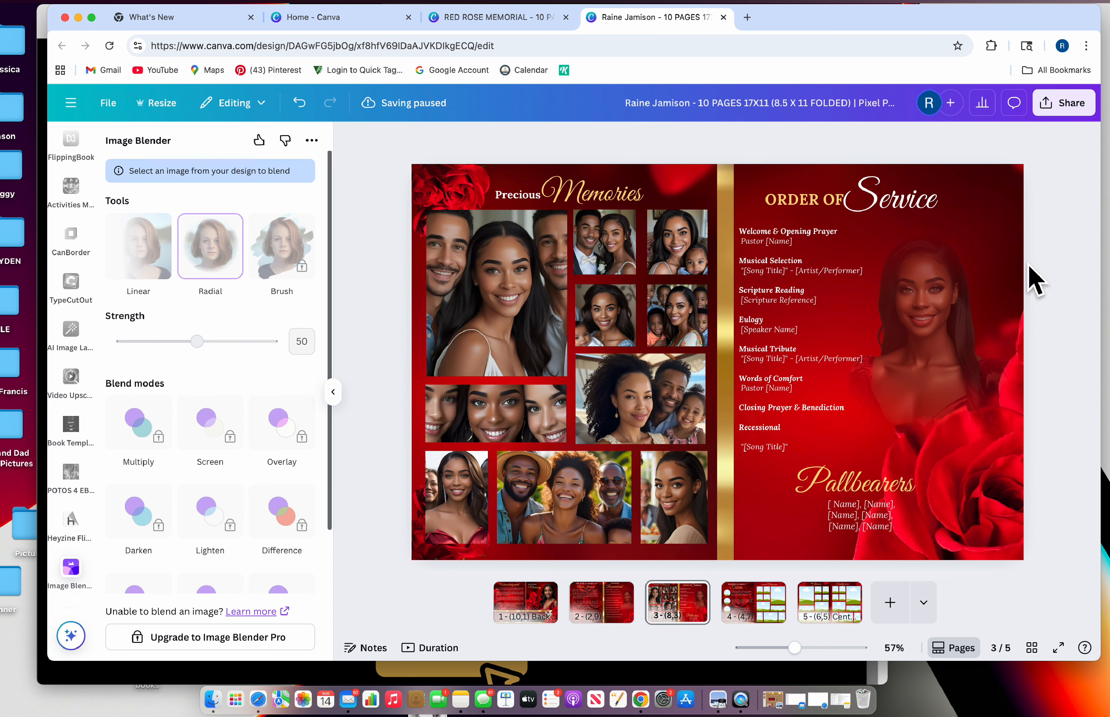
click(975, 280)
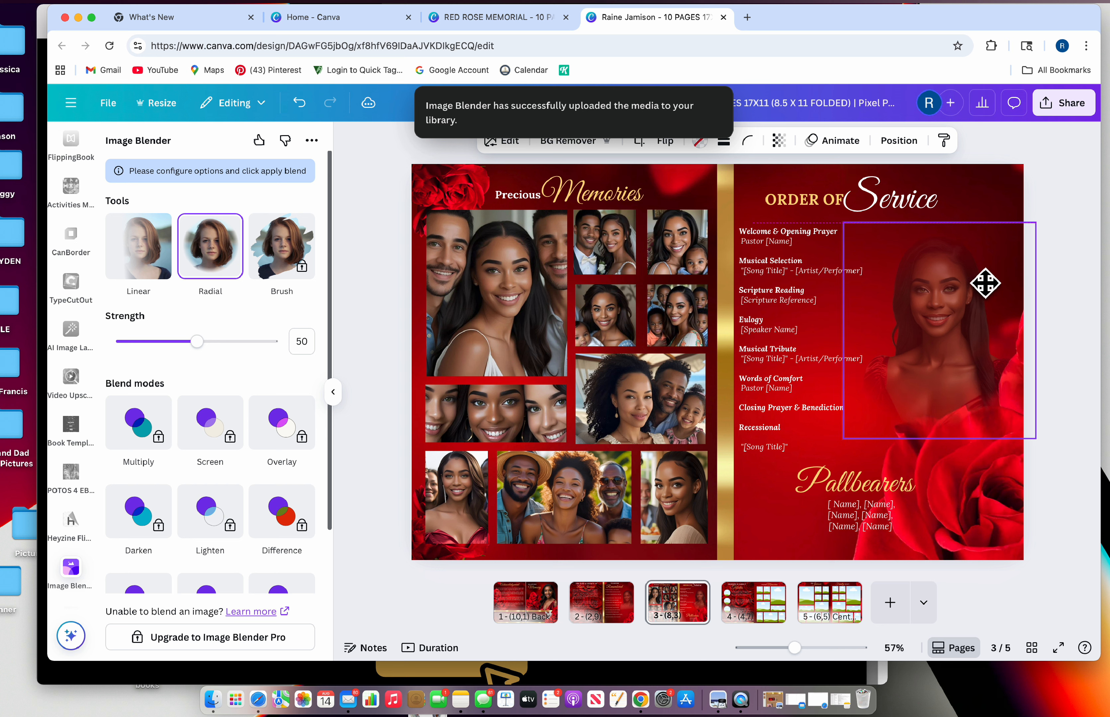
drag(985, 283, 984, 277)
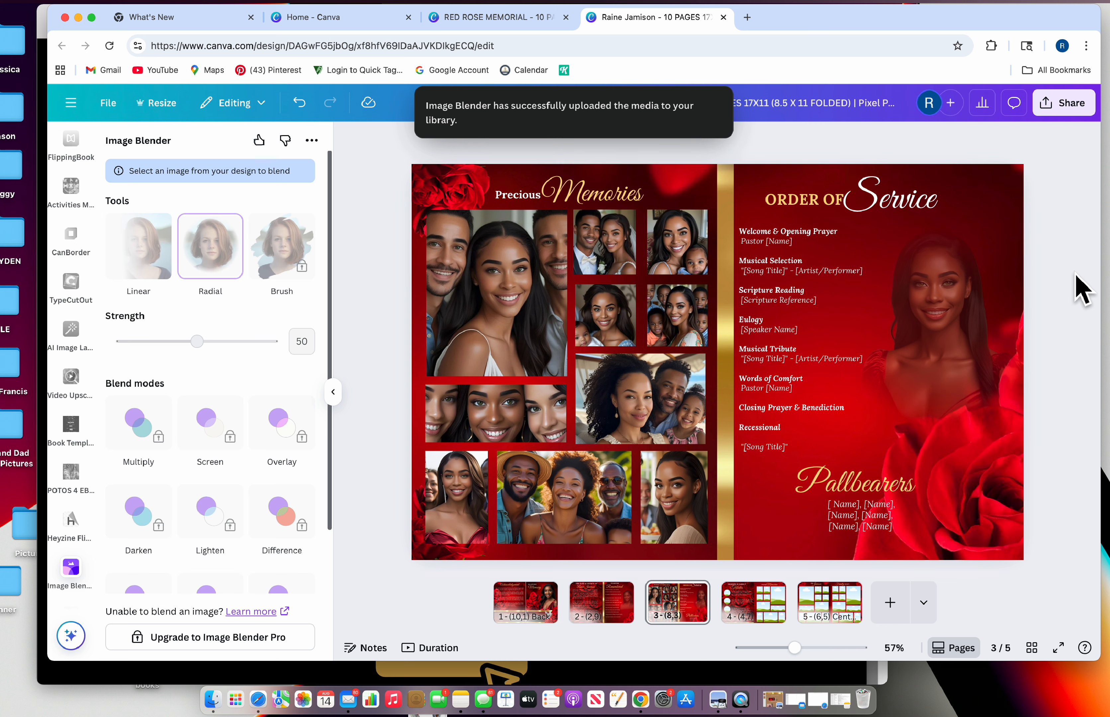
mouse_move(972, 325)
mouse_down()
mouse_move(981, 318)
mouse_move(976, 282)
mouse_move(979, 301)
mouse_up()
click(1076, 323)
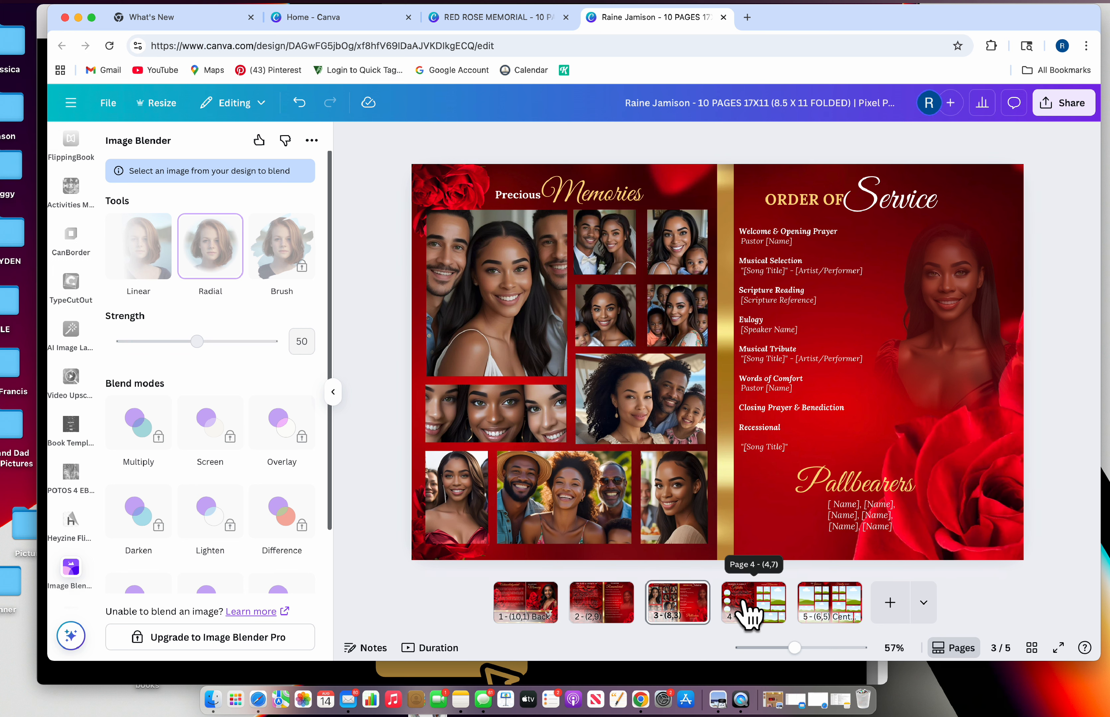
Go to page 4, the Friends & Family Tributes spread, with the sidebar scrolled to the top
click(749, 609)
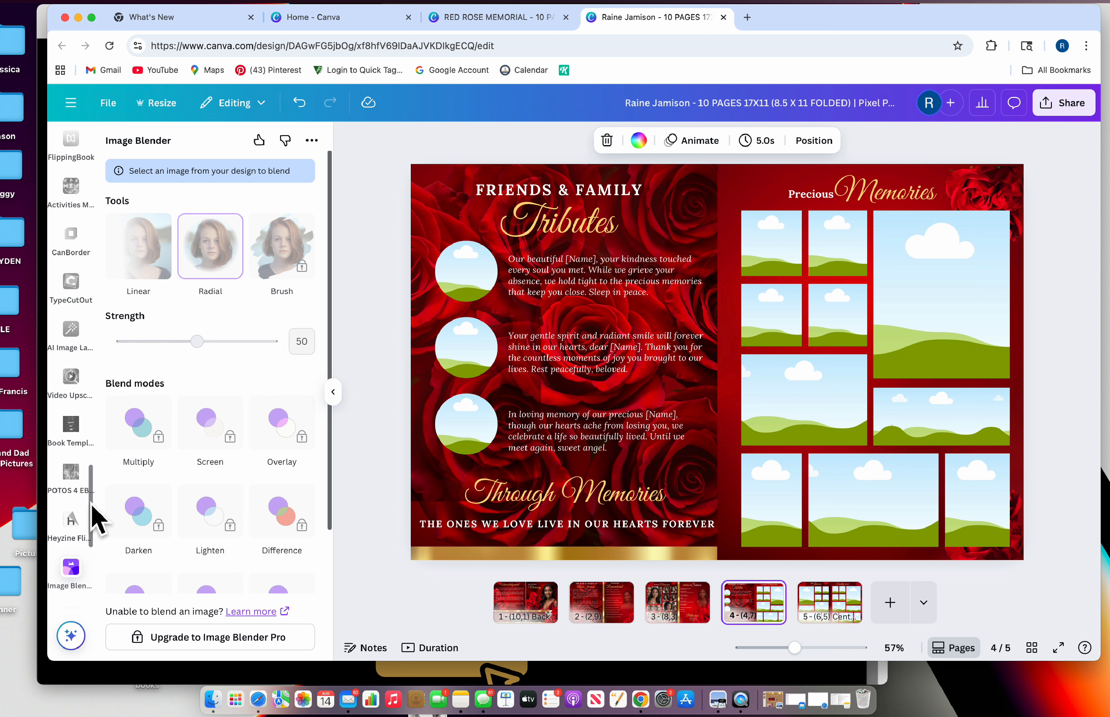
scroll(95, 346, up, 5)
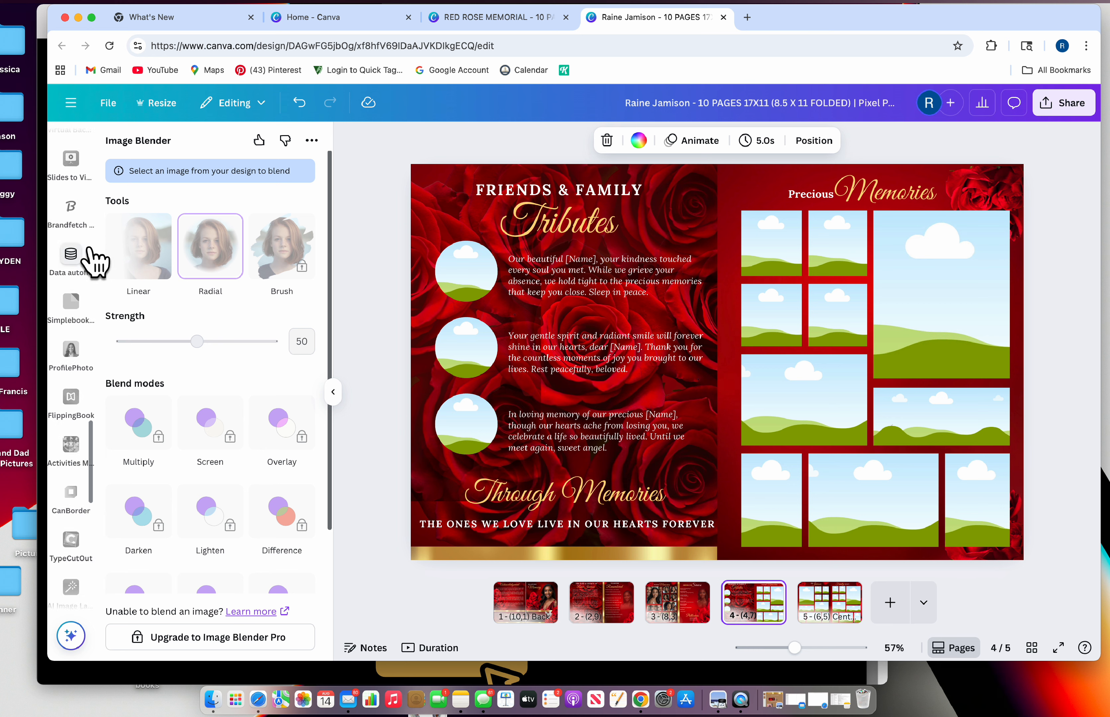
scroll(96, 261, up, 3)
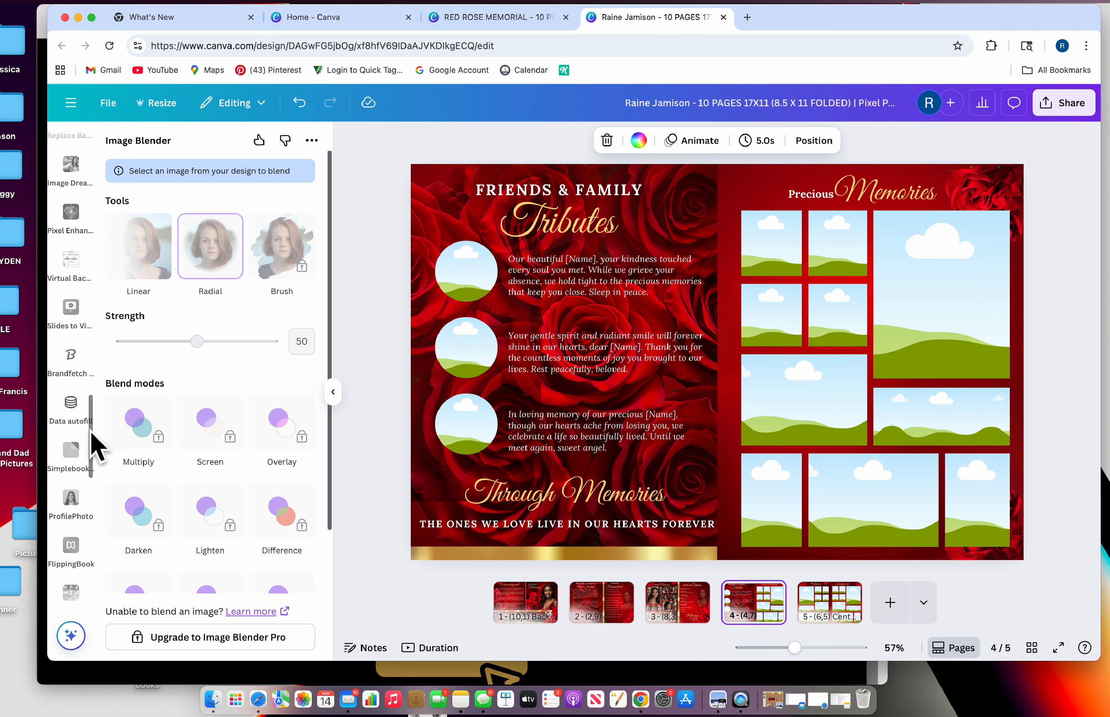
scroll(93, 354, up, 7)
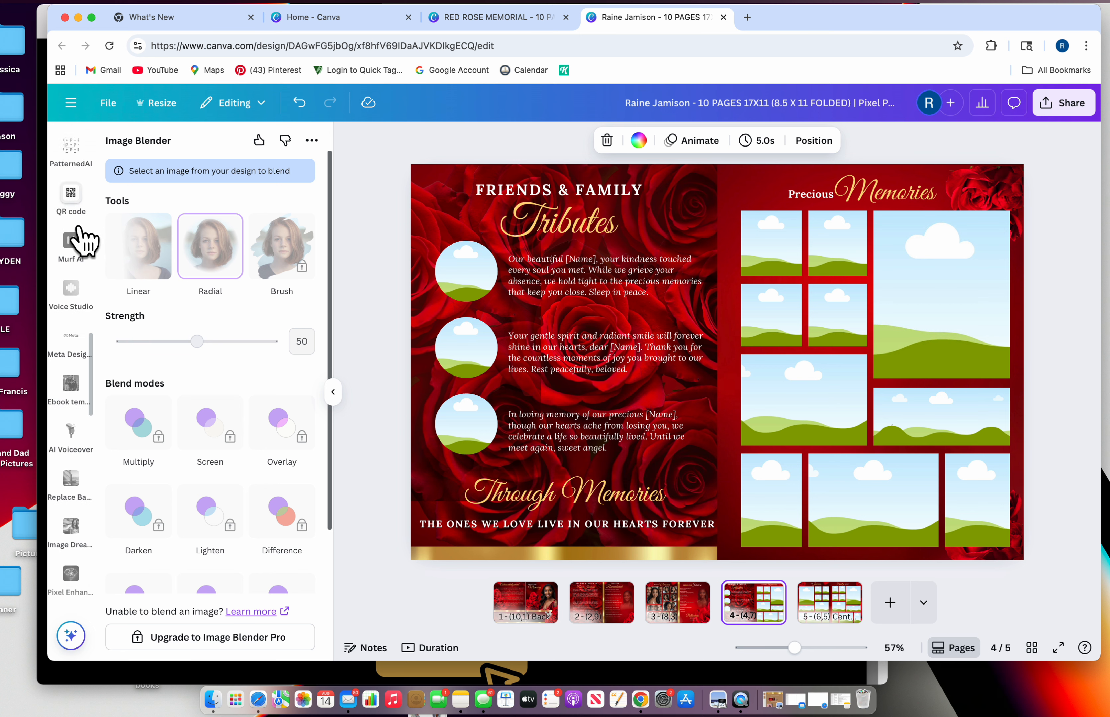
scroll(82, 247, up, 10)
Place an uploaded portrait in the top tribute circle and reposition it inside the circle
click(70, 340)
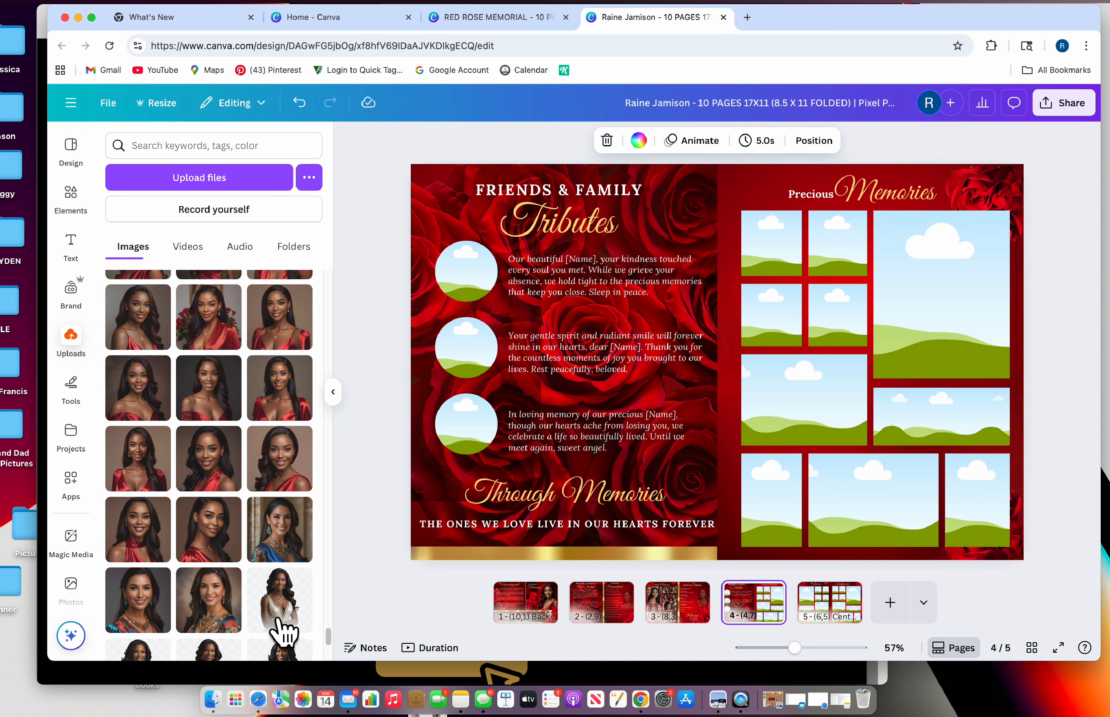
scroll(238, 562, down, 10)
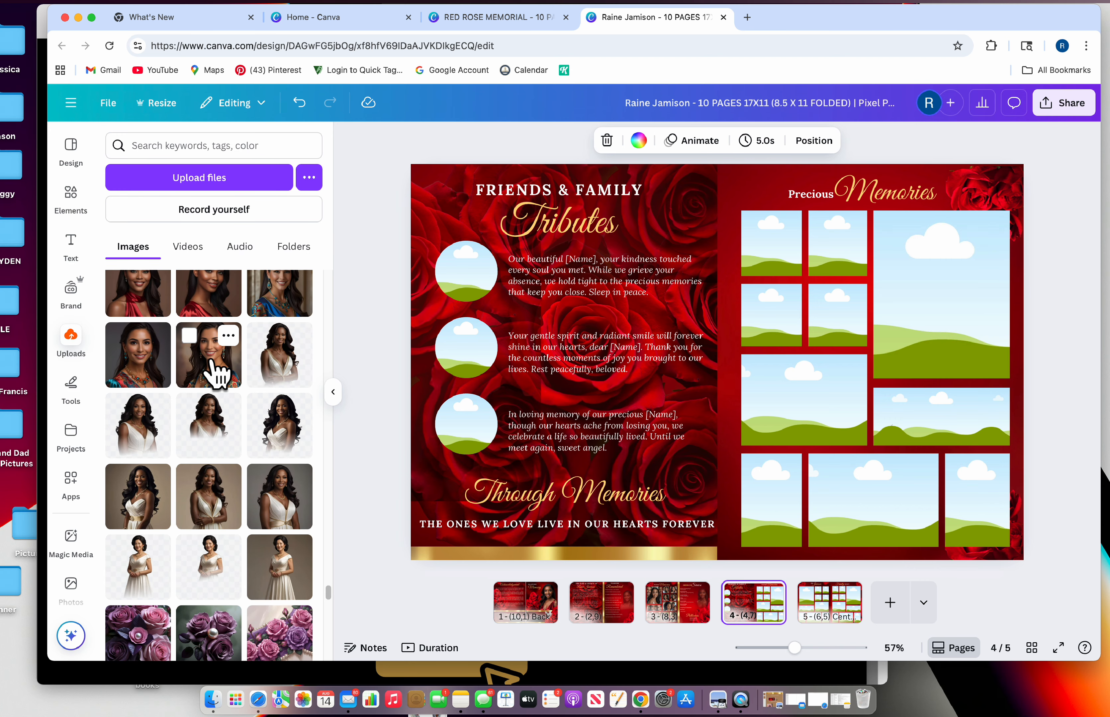
drag(211, 362, 449, 270)
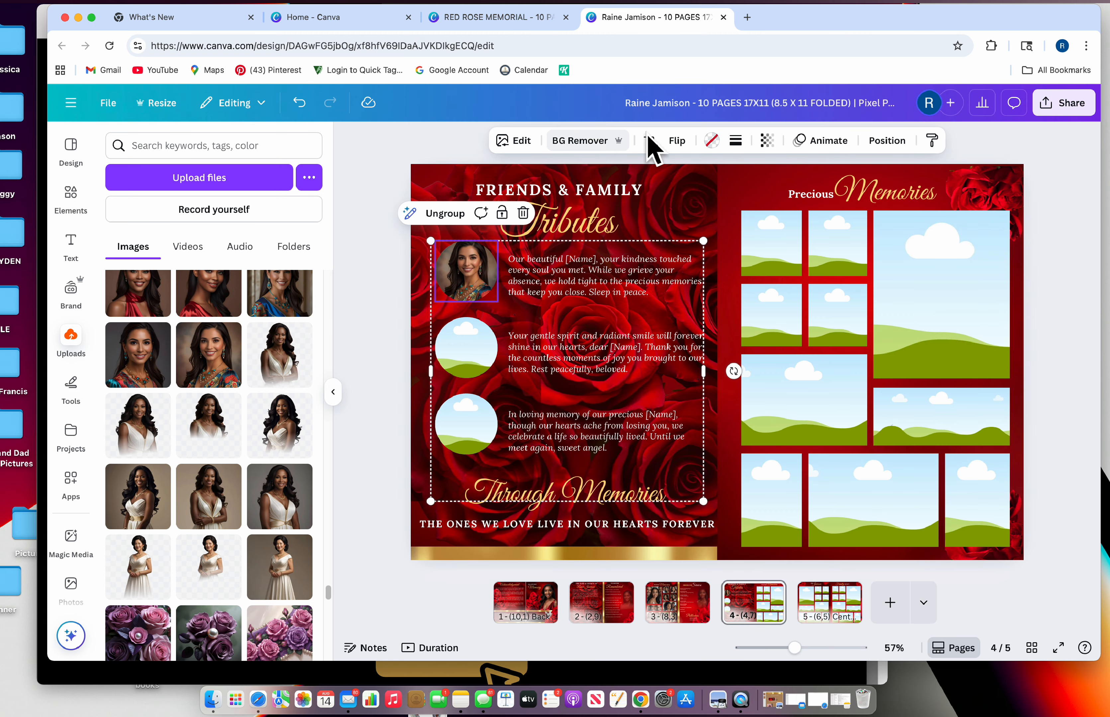
click(664, 145)
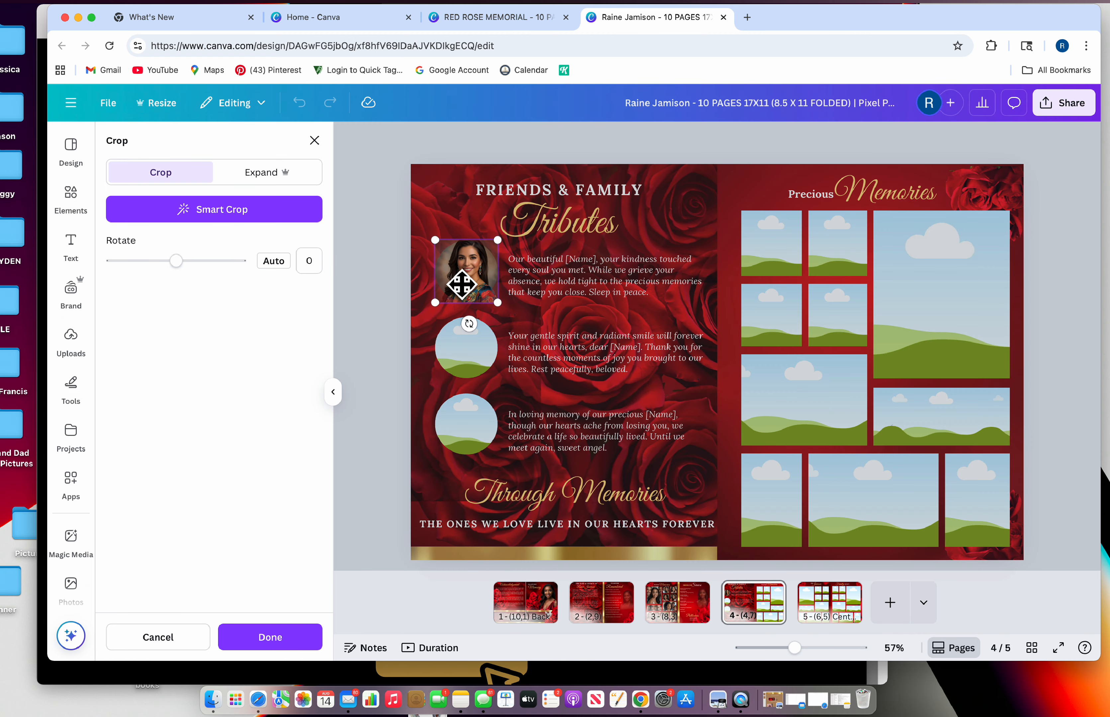
drag(462, 284, 463, 300)
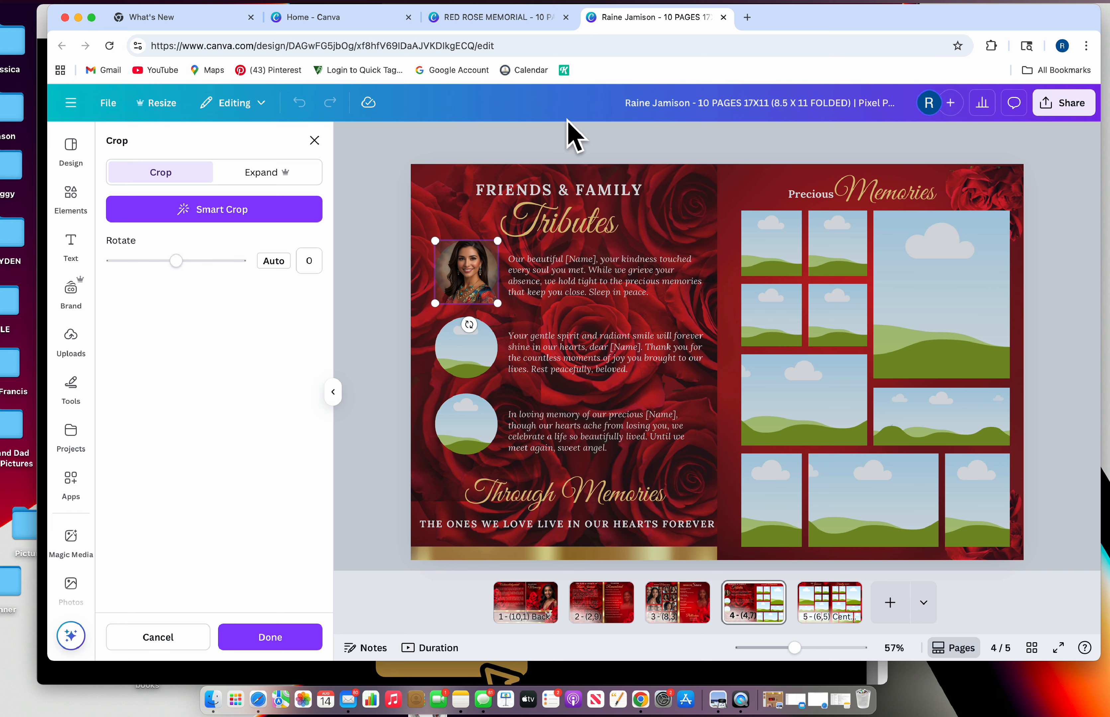
click(318, 140)
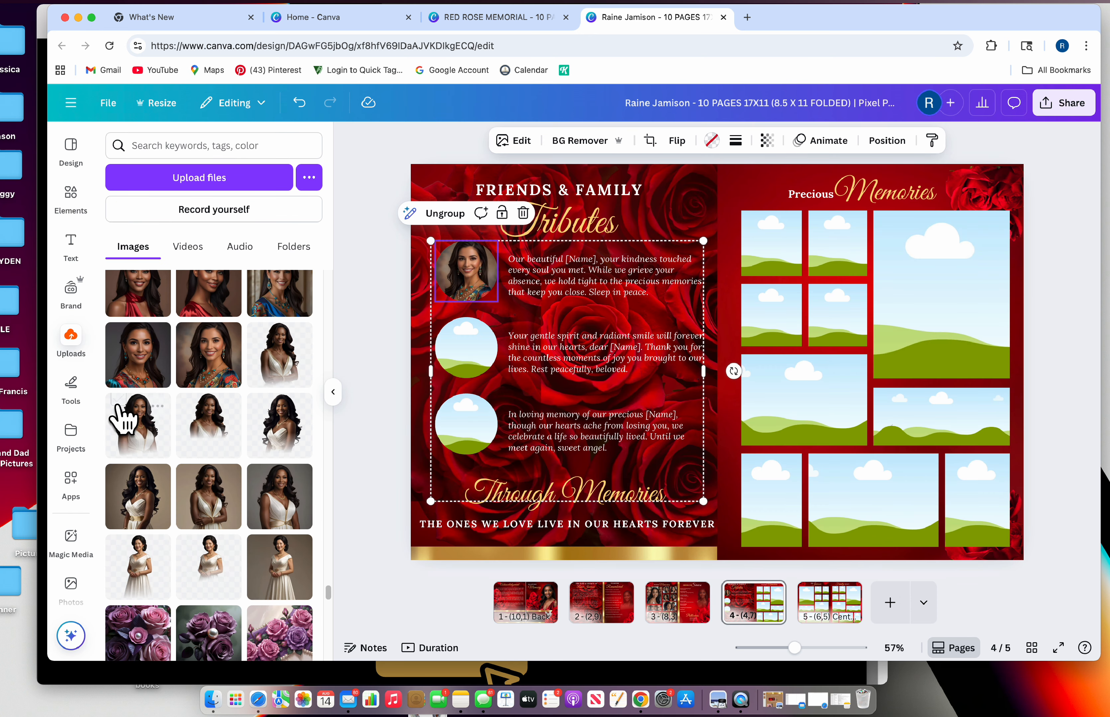
Put a portrait into the second circular tribute frame
drag(121, 371, 457, 291)
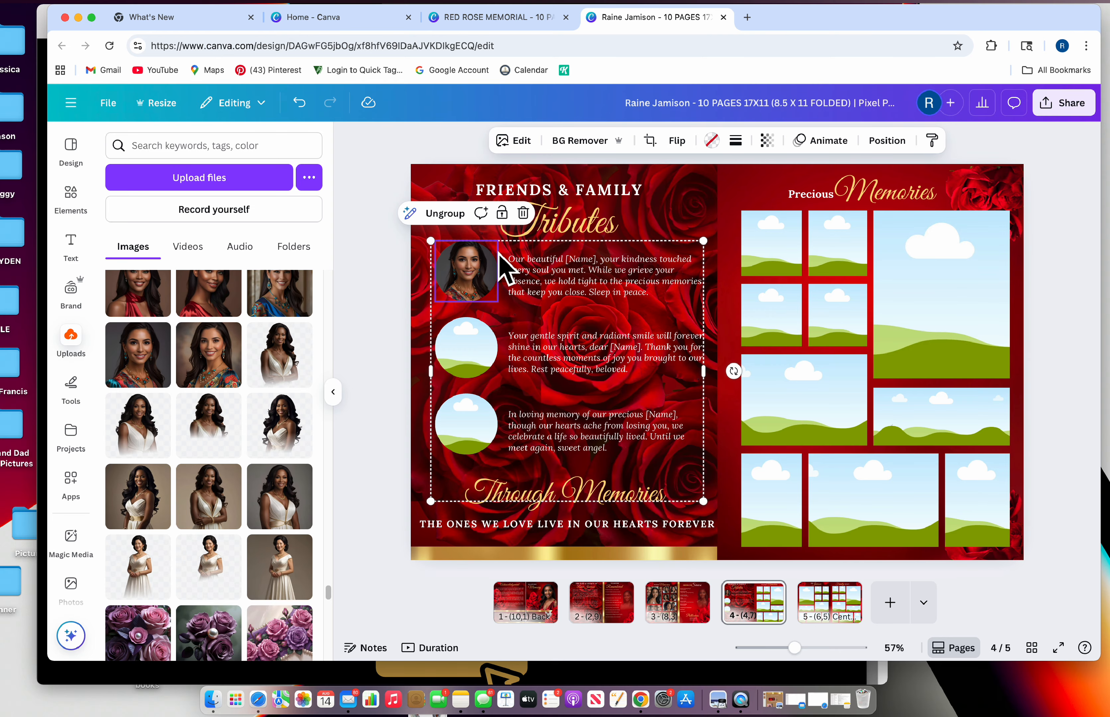
click(520, 352)
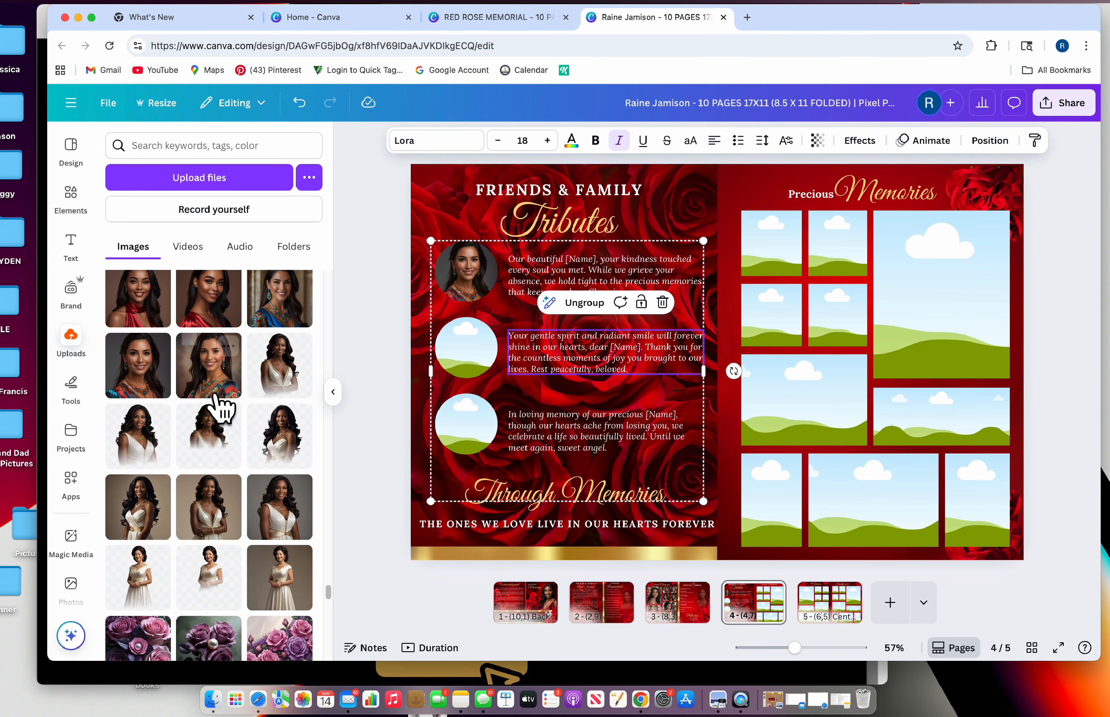
scroll(219, 405, up, 5)
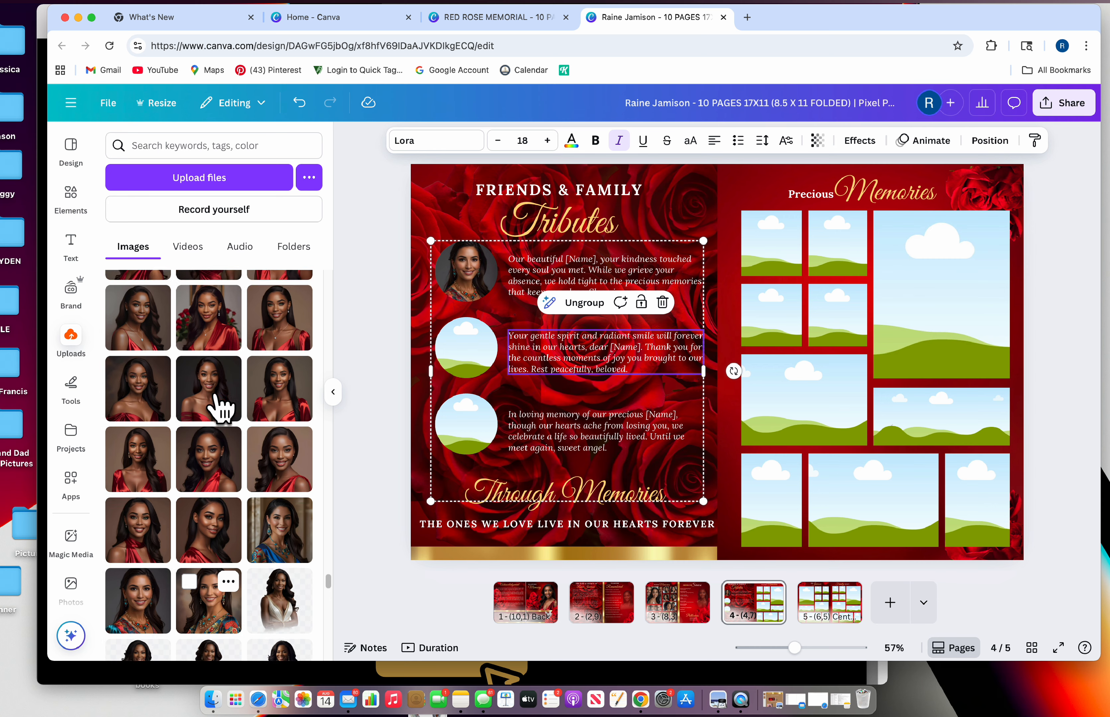
scroll(220, 406, up, 6)
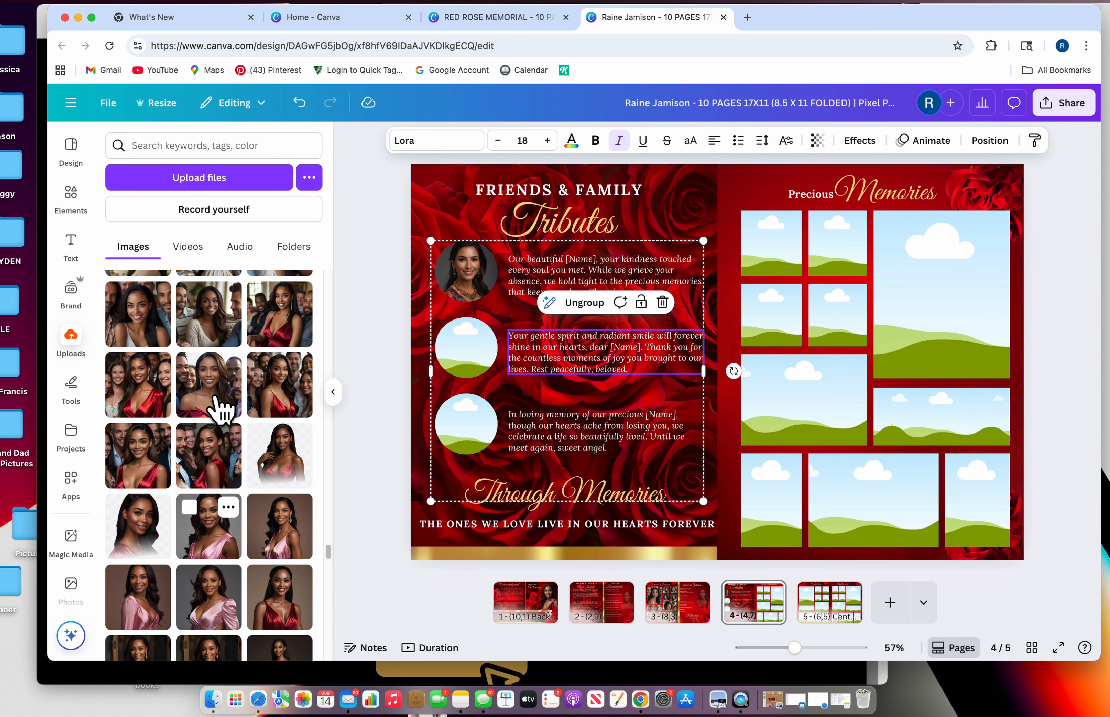
scroll(224, 410, up, 6)
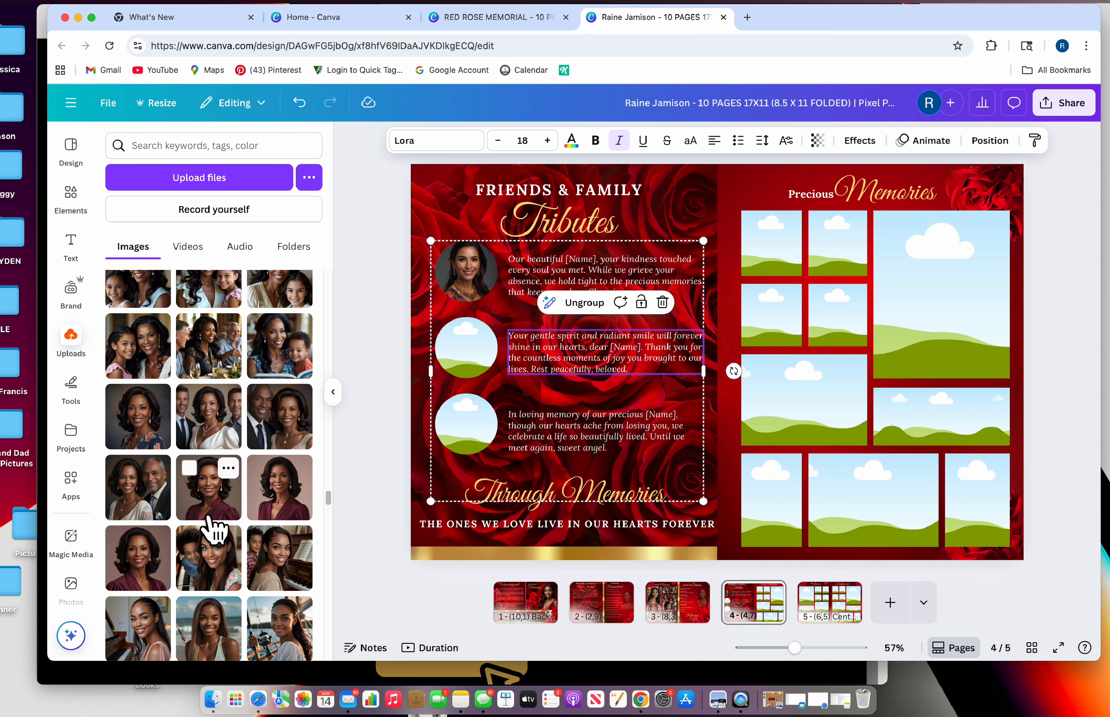
drag(215, 501, 462, 380)
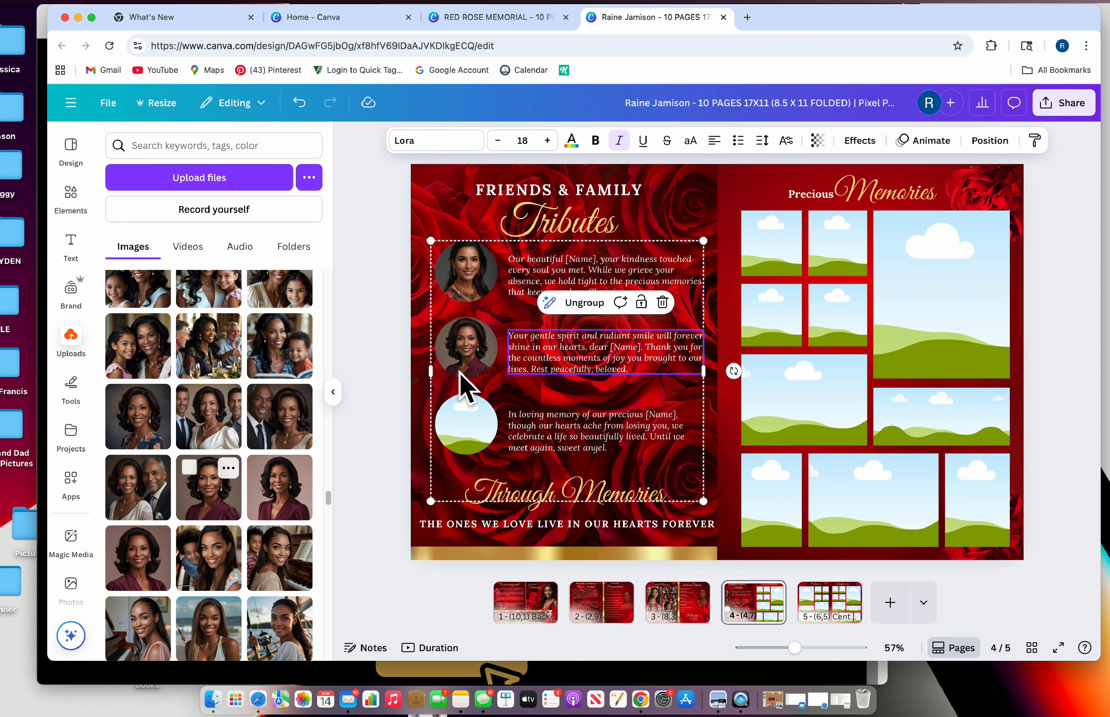
click(468, 347)
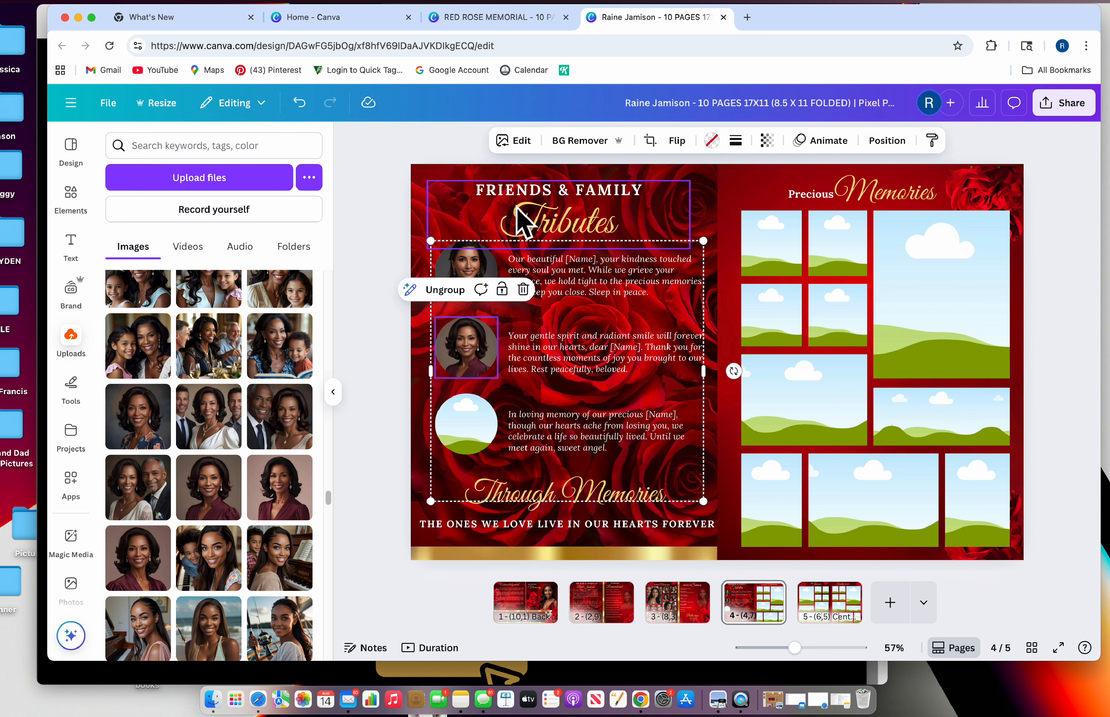
Fill the third circle with a portrait and delete the stray mother-and-daughter photo
click(465, 443)
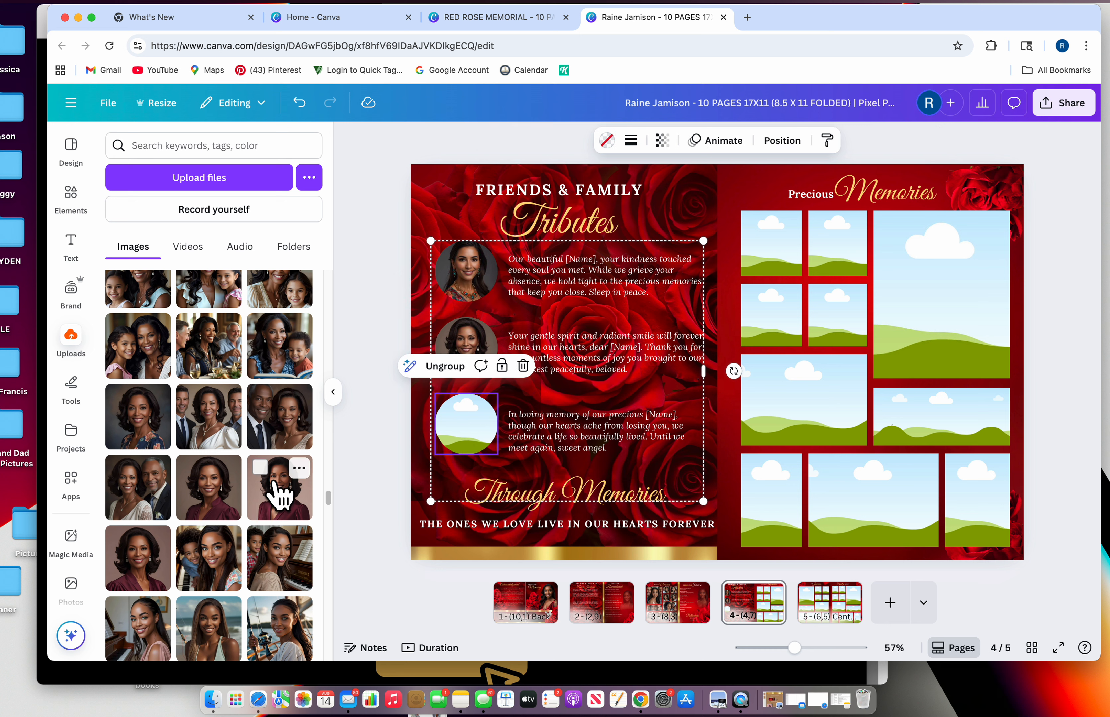
scroll(255, 488, up, 2)
scroll(249, 483, up, 1)
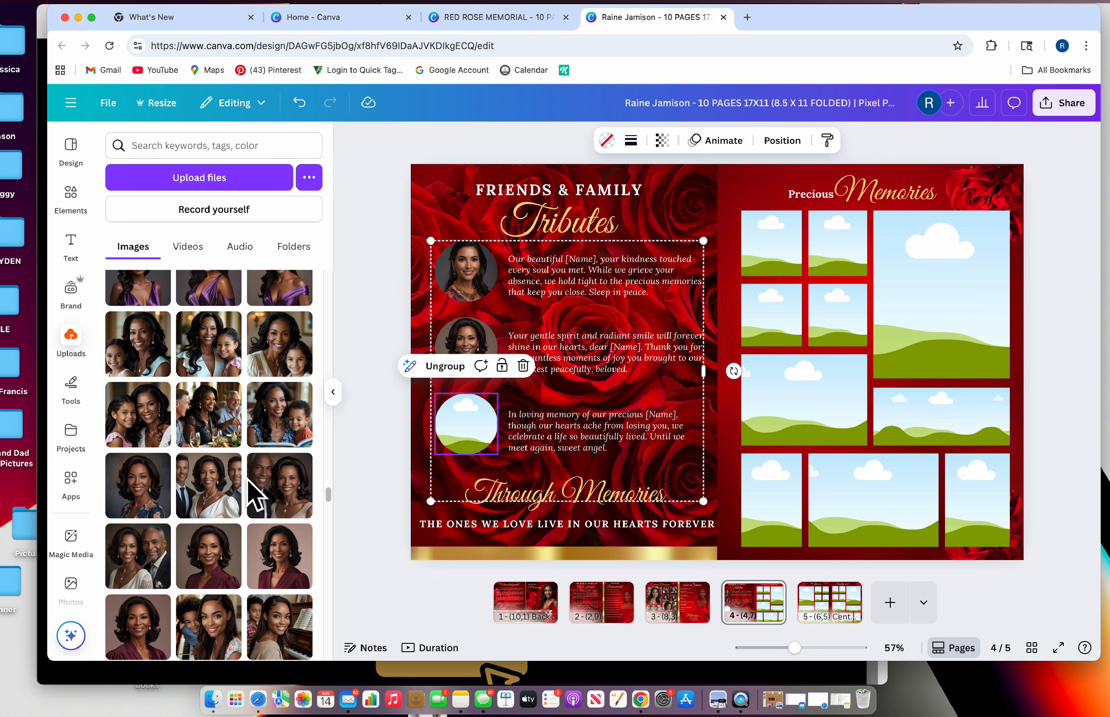
scroll(250, 483, up, 3)
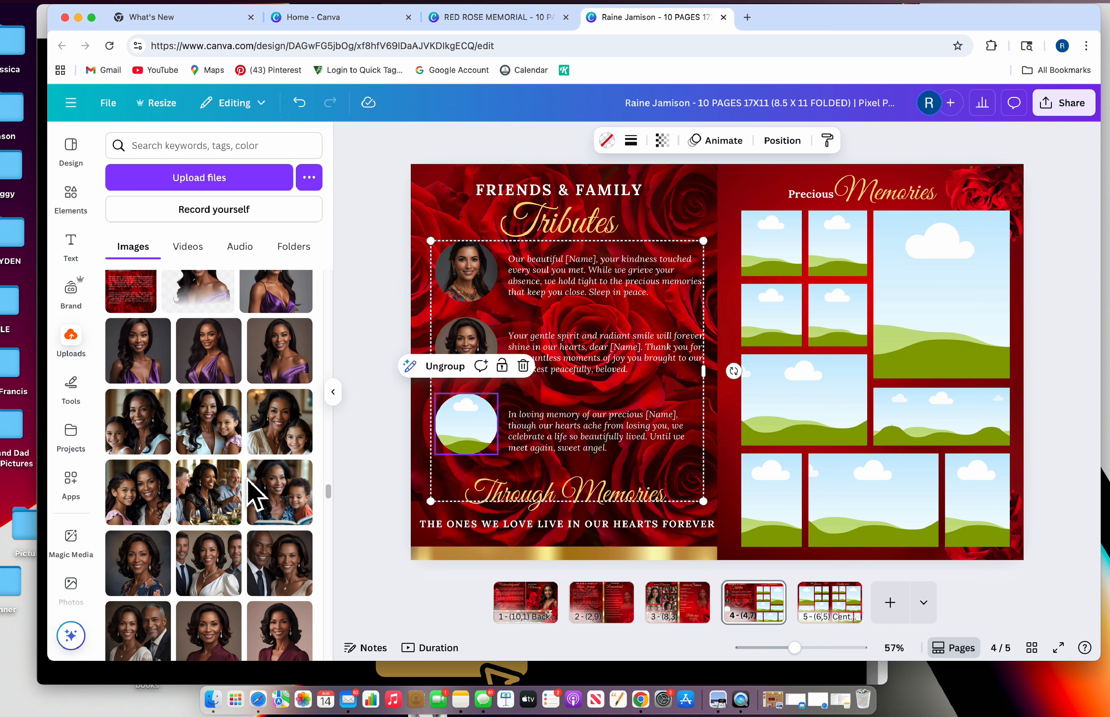
scroll(250, 492, up, 2)
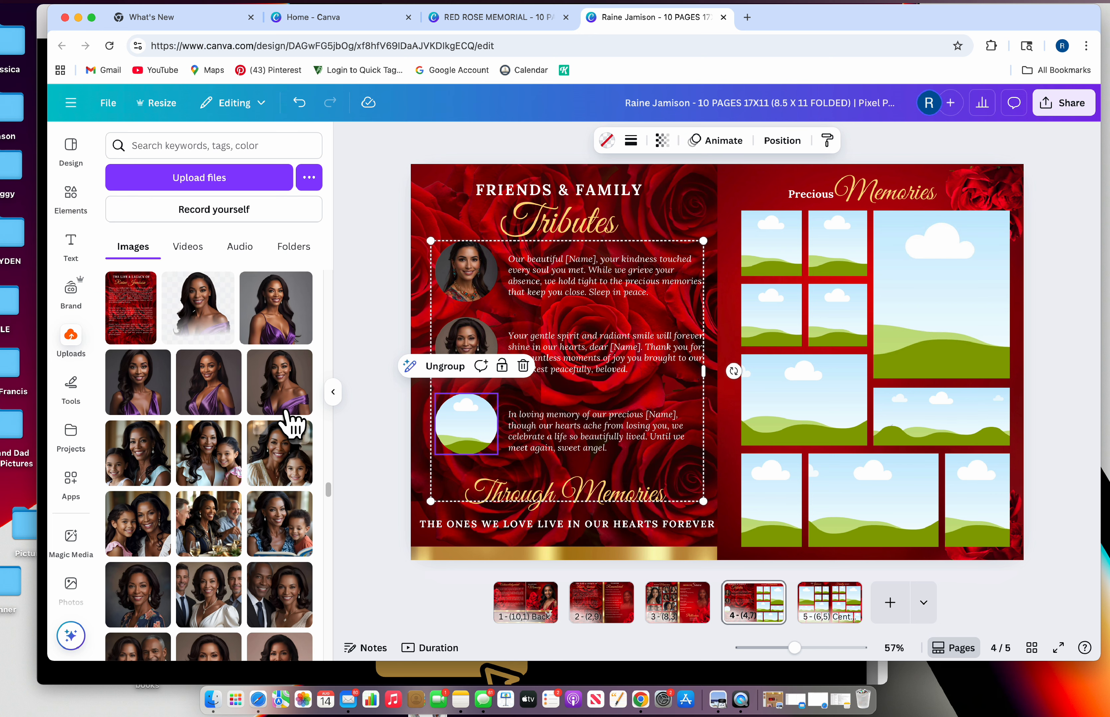
drag(129, 397, 443, 445)
click(260, 471)
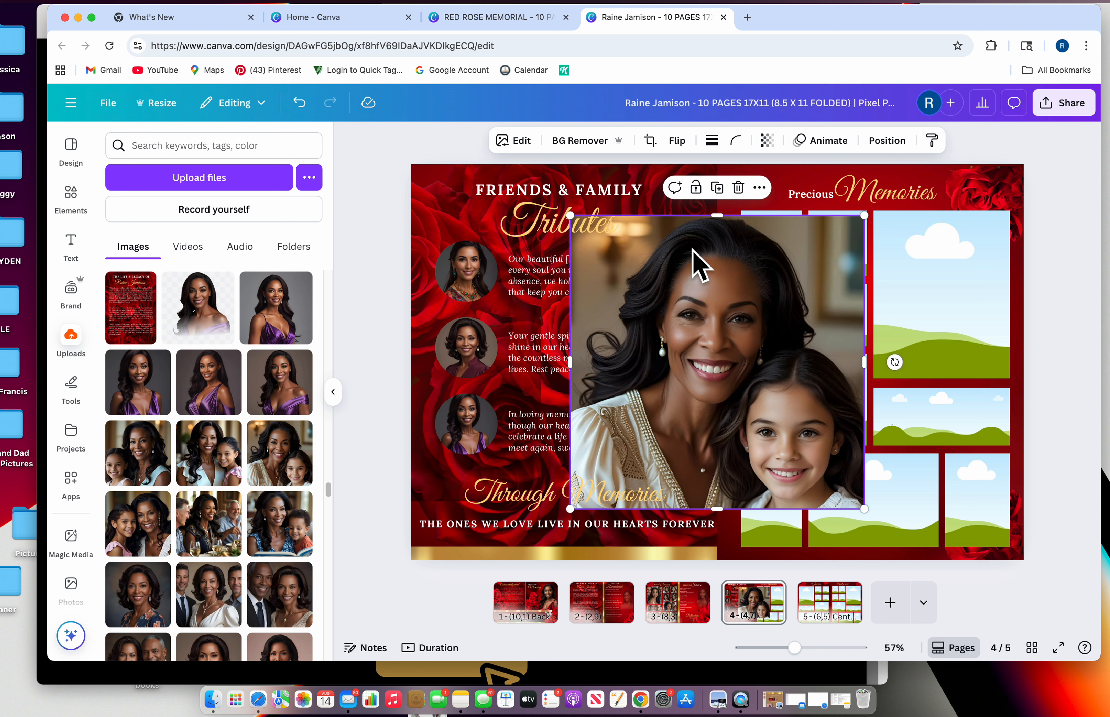
click(737, 188)
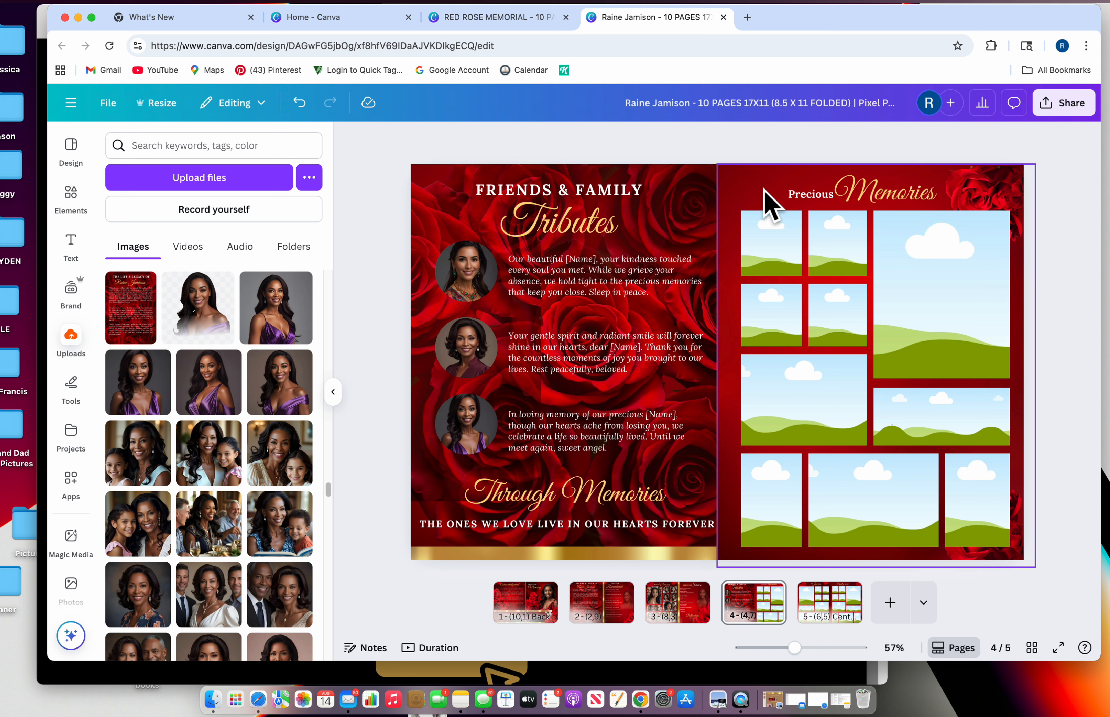
Fill the collage's middle-left frame with a group photo and crop it to shift the photo down
scroll(233, 532, down, 2)
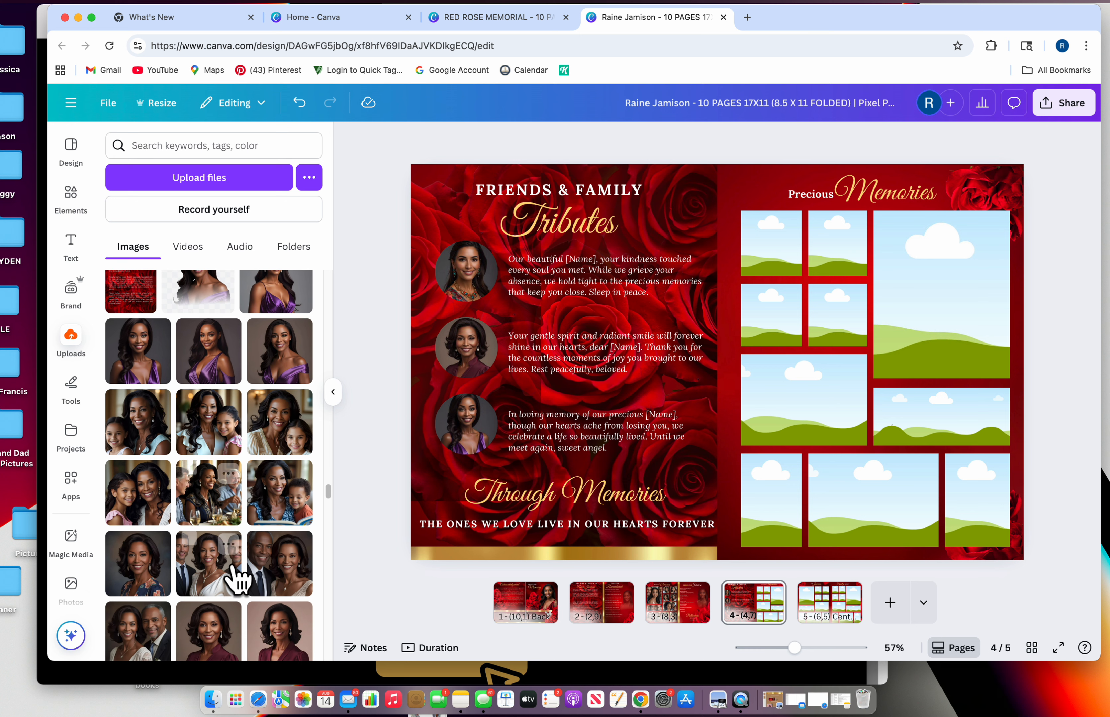
scroll(228, 583, down, 2)
drag(655, 459, 770, 401)
click(782, 397)
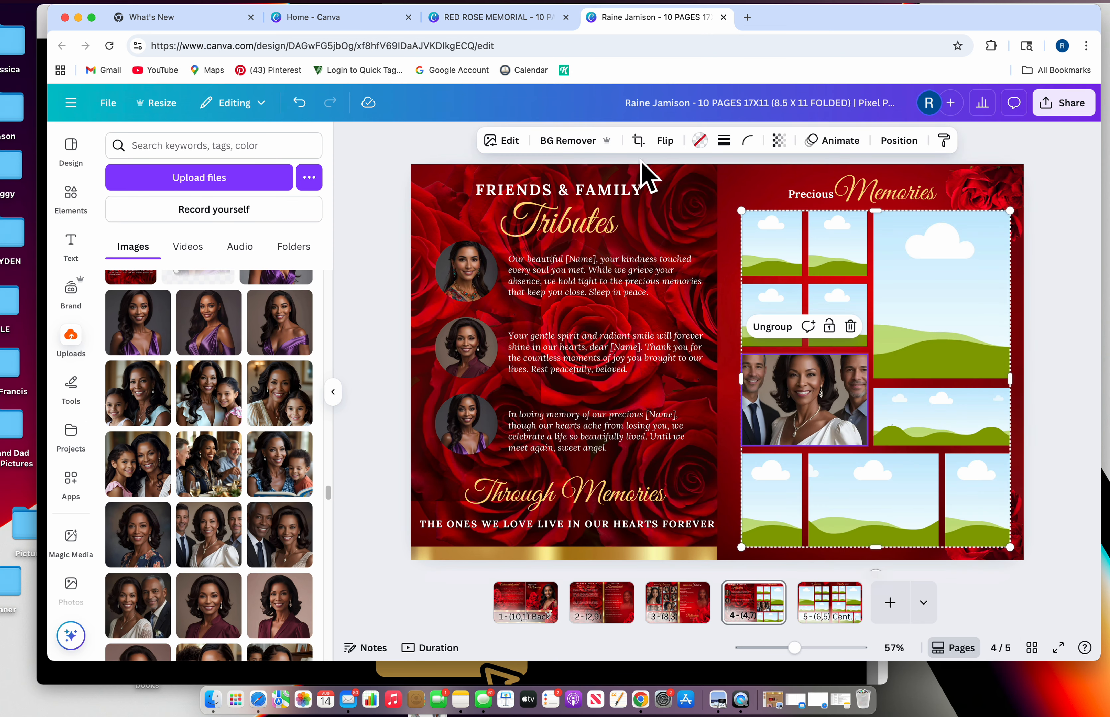
click(637, 140)
drag(806, 400, 819, 421)
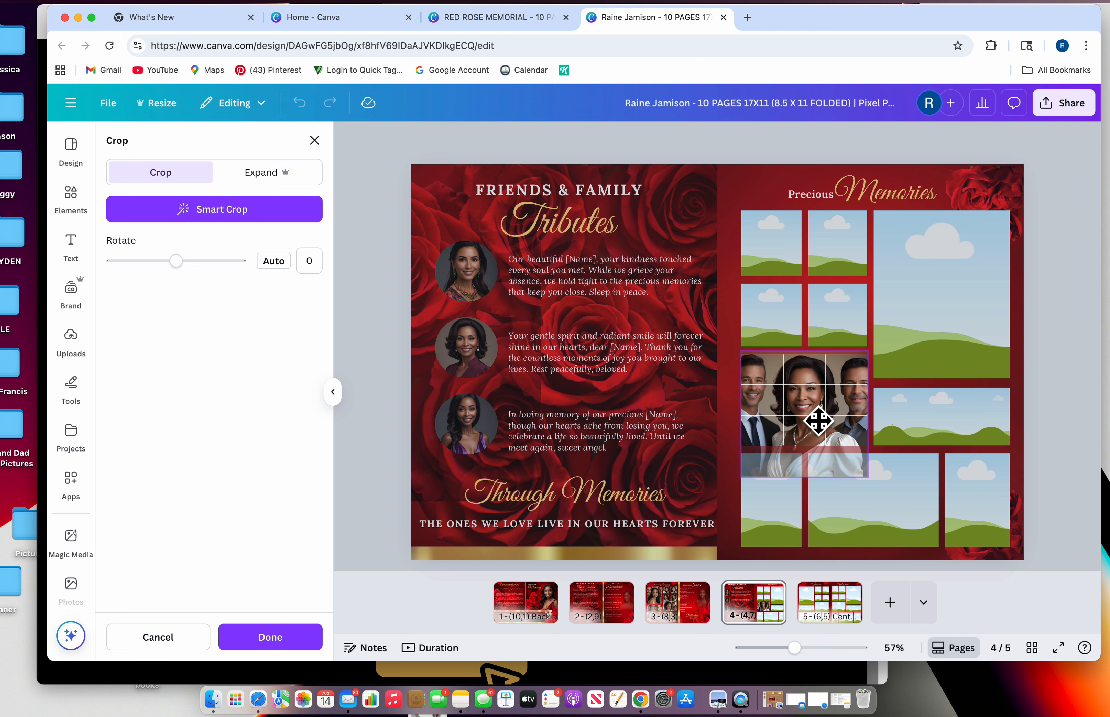
click(313, 140)
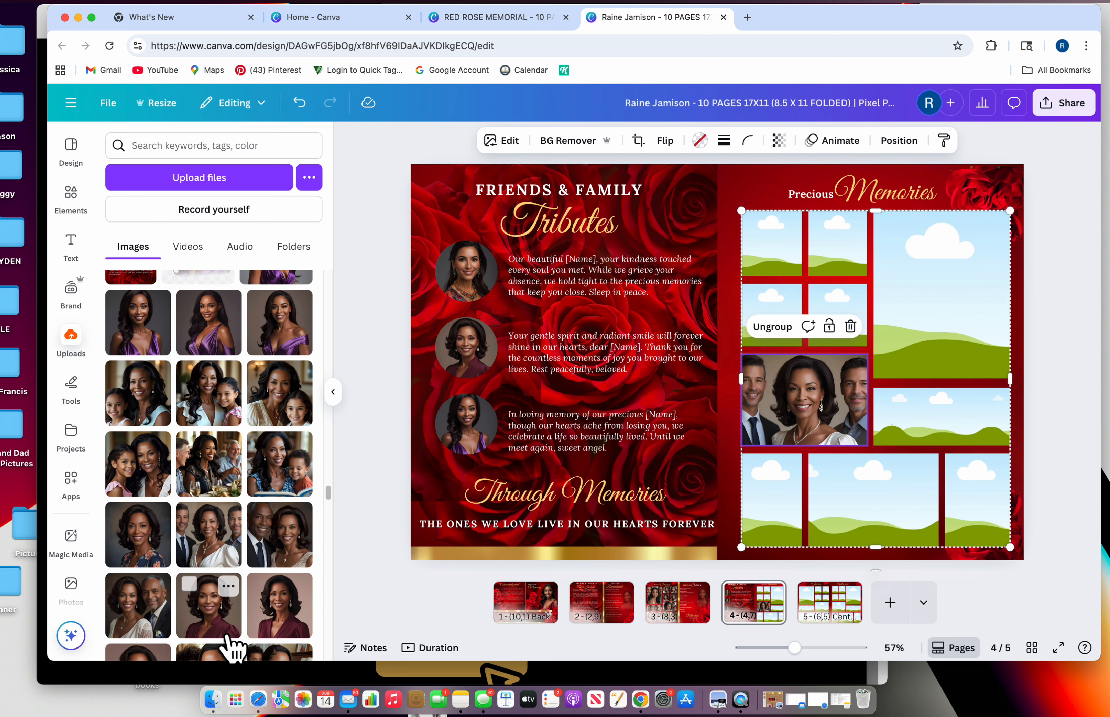
Fill the large right frame with a couple photo and the bottom-left frame with a portrait
drag(154, 616, 967, 323)
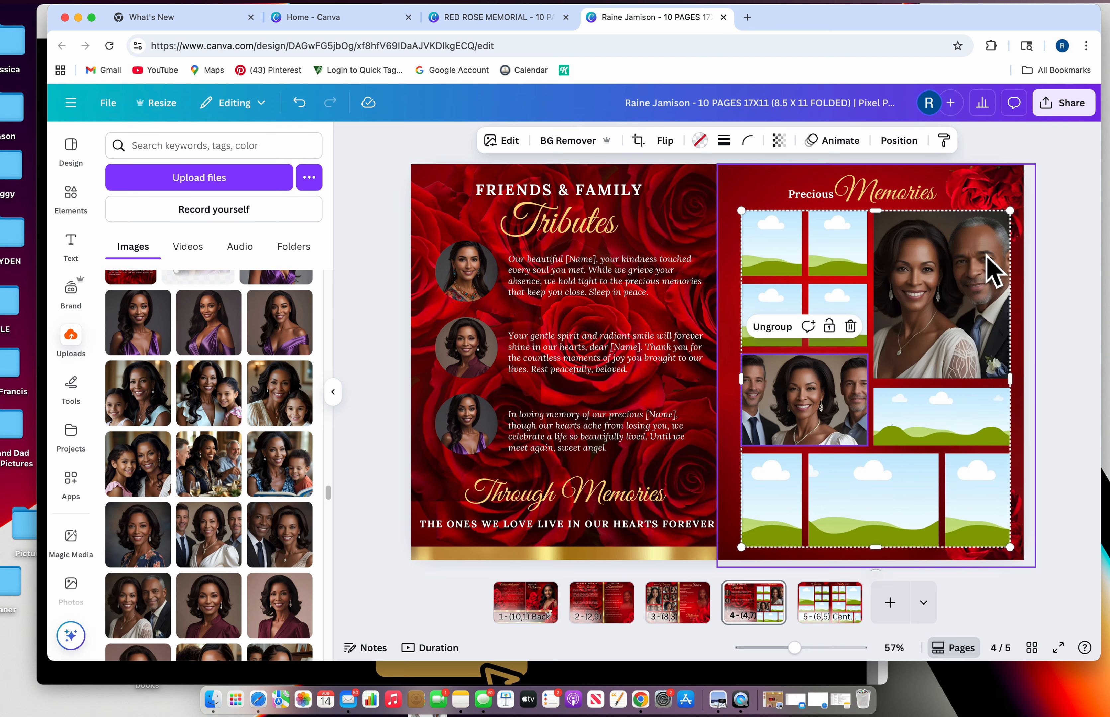
scroll(163, 520, down, 3)
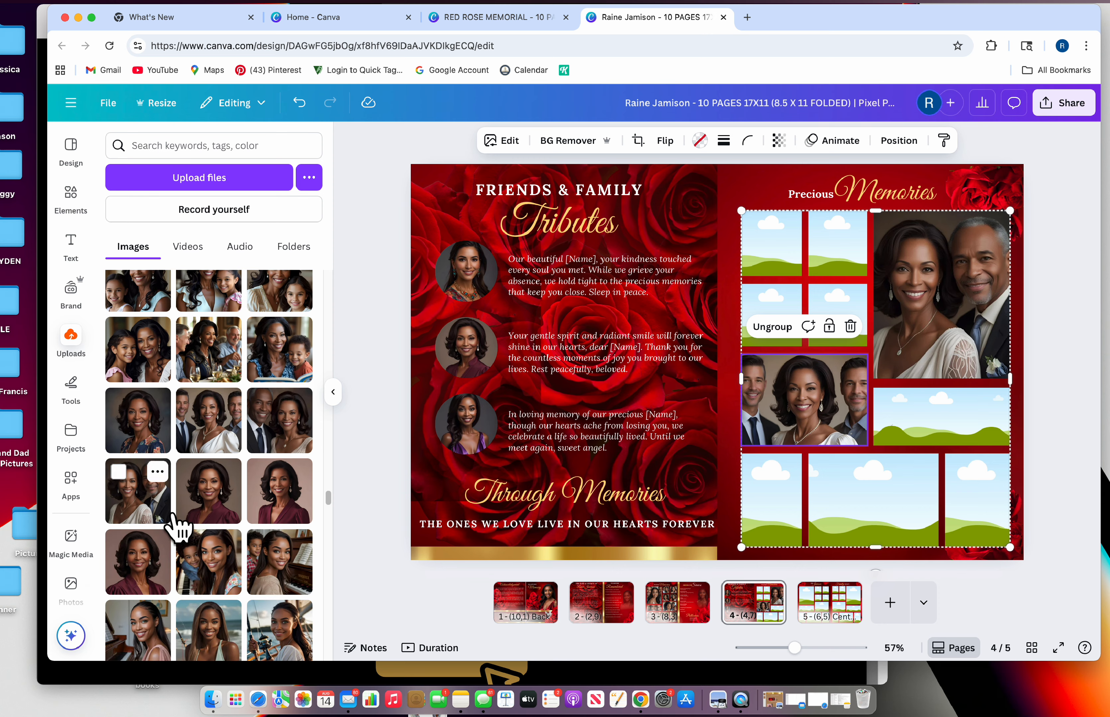
drag(292, 376, 772, 251)
scroll(218, 543, down, 2)
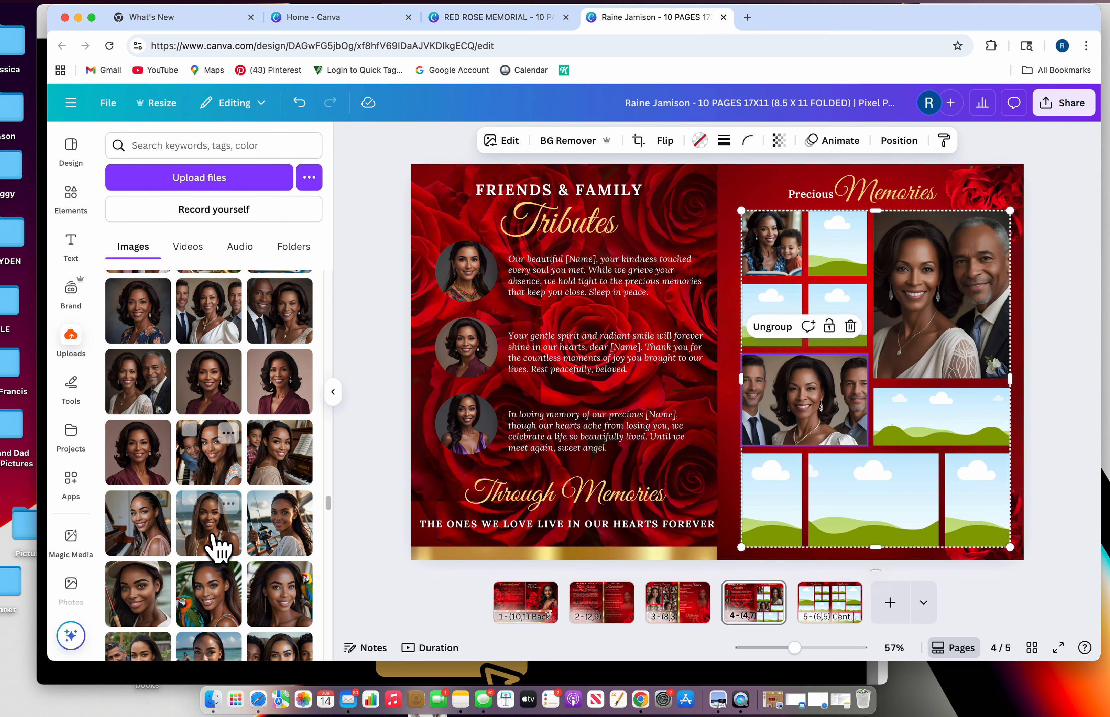
drag(212, 616, 758, 492)
Fill the second-row right frame, and put the woman-with-older-woman photo in the second-row left frame
scroll(193, 549, down, 5)
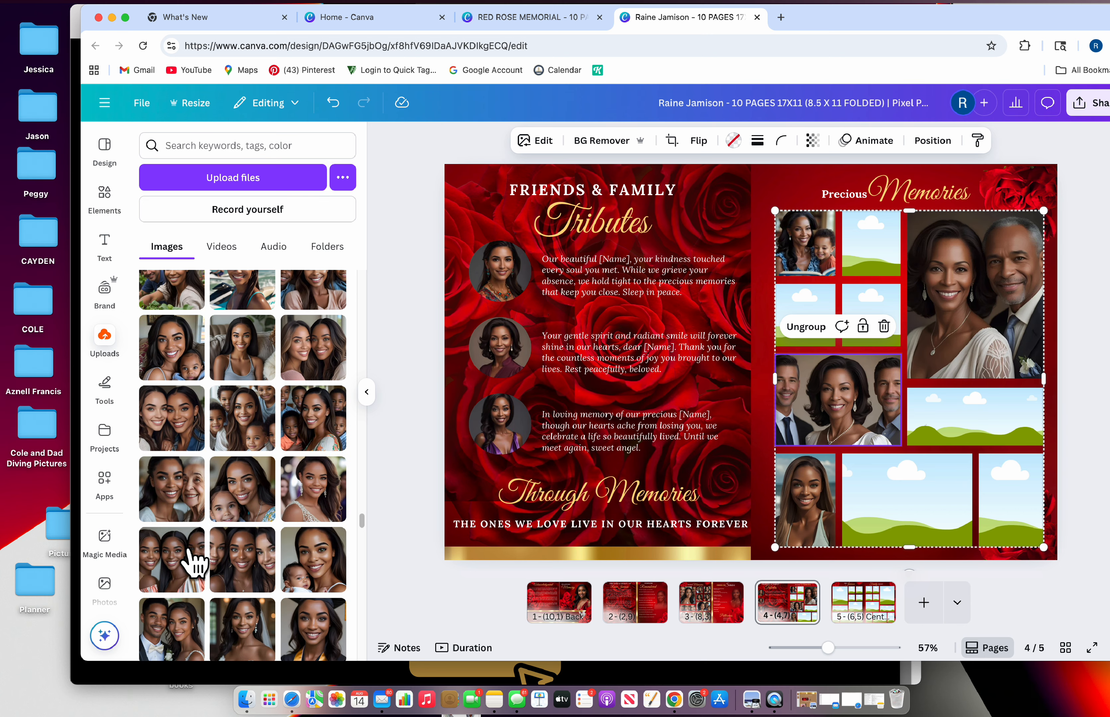
drag(259, 497, 868, 301)
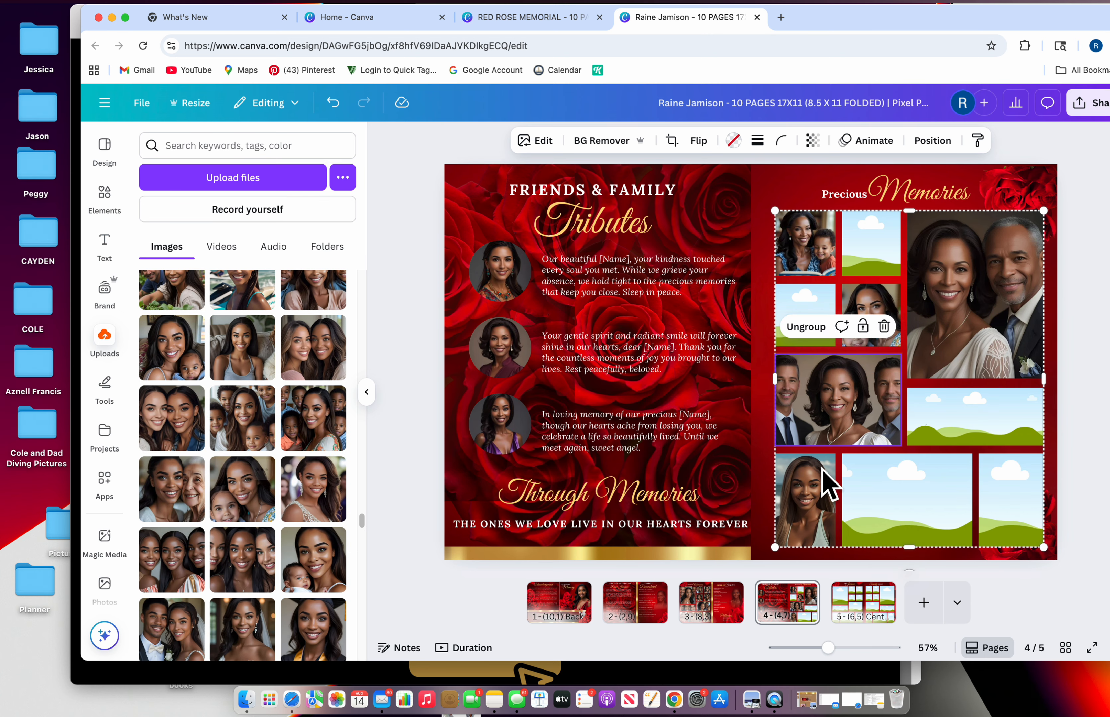
scroll(227, 609, down, 2)
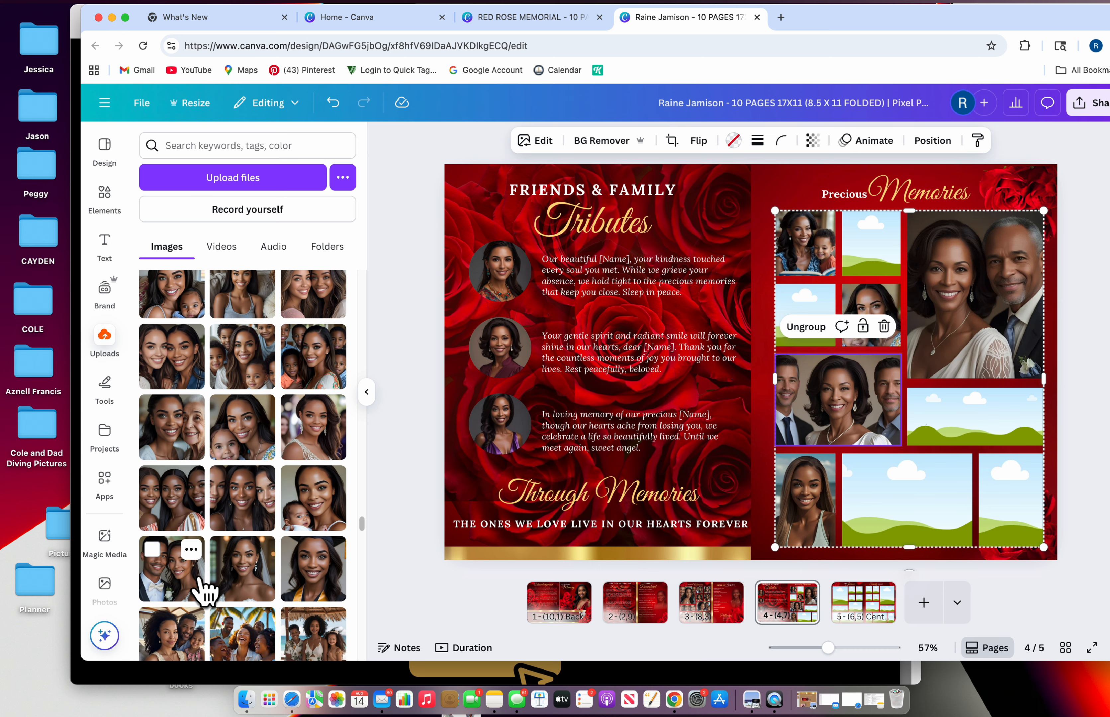
drag(248, 591, 774, 318)
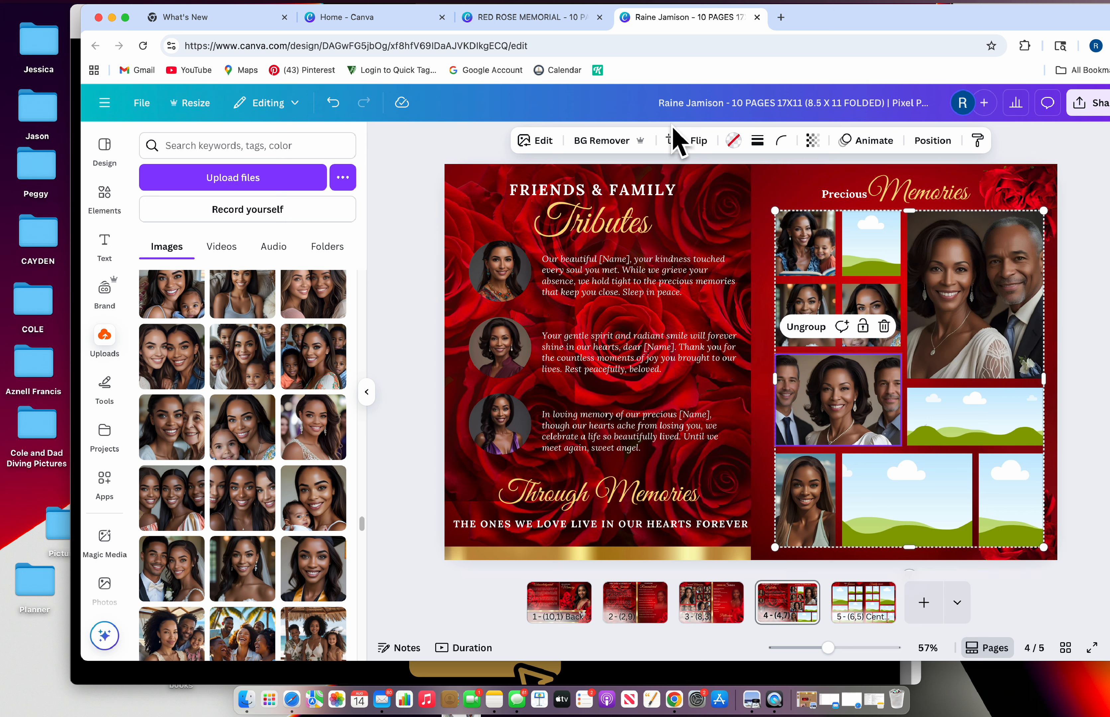
click(333, 104)
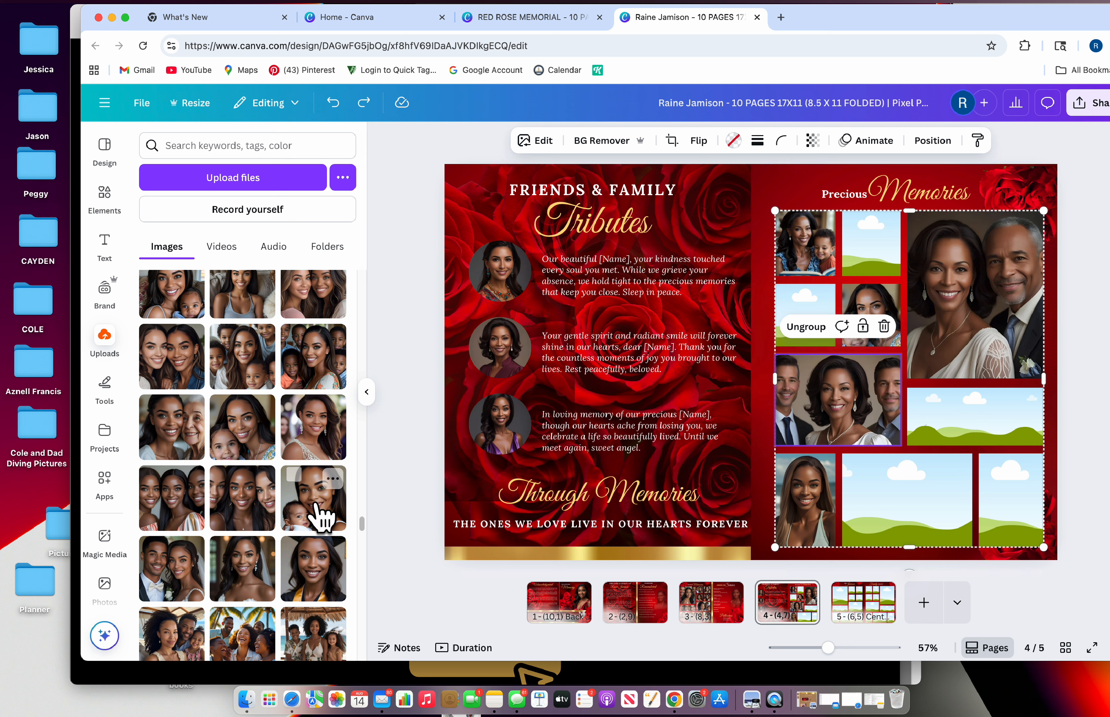
drag(193, 445, 809, 308)
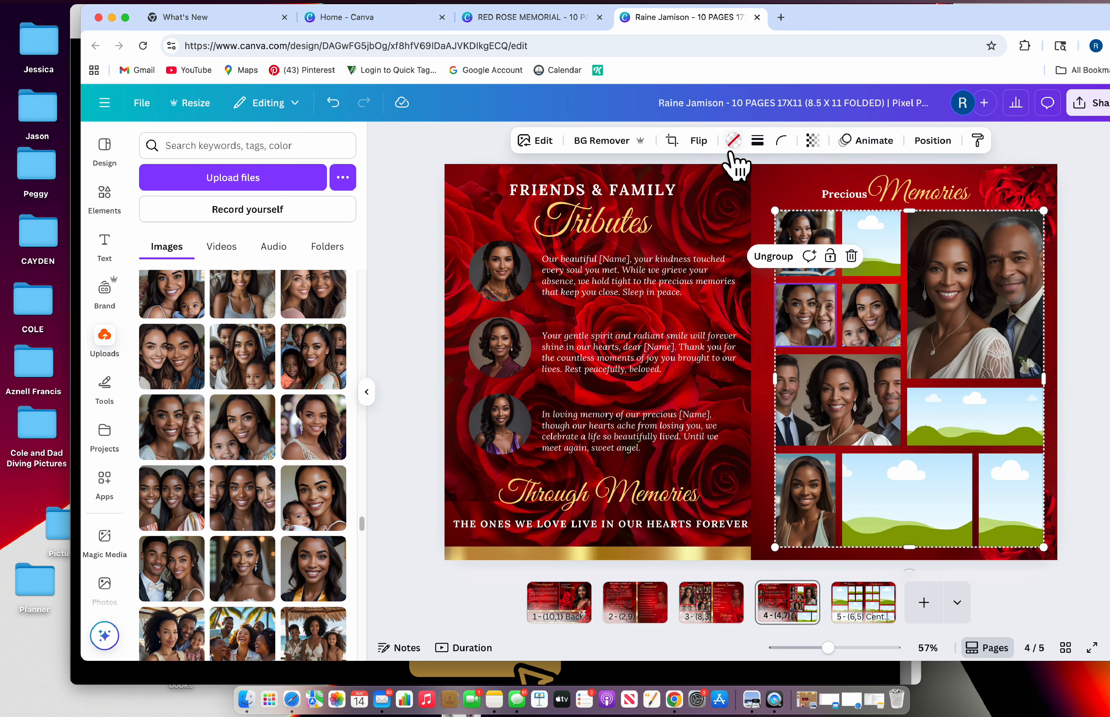
Reposition the second-row photo within its crop, then fill the bottom-middle collage frame with the family photo
click(673, 140)
drag(817, 332, 794, 330)
click(871, 240)
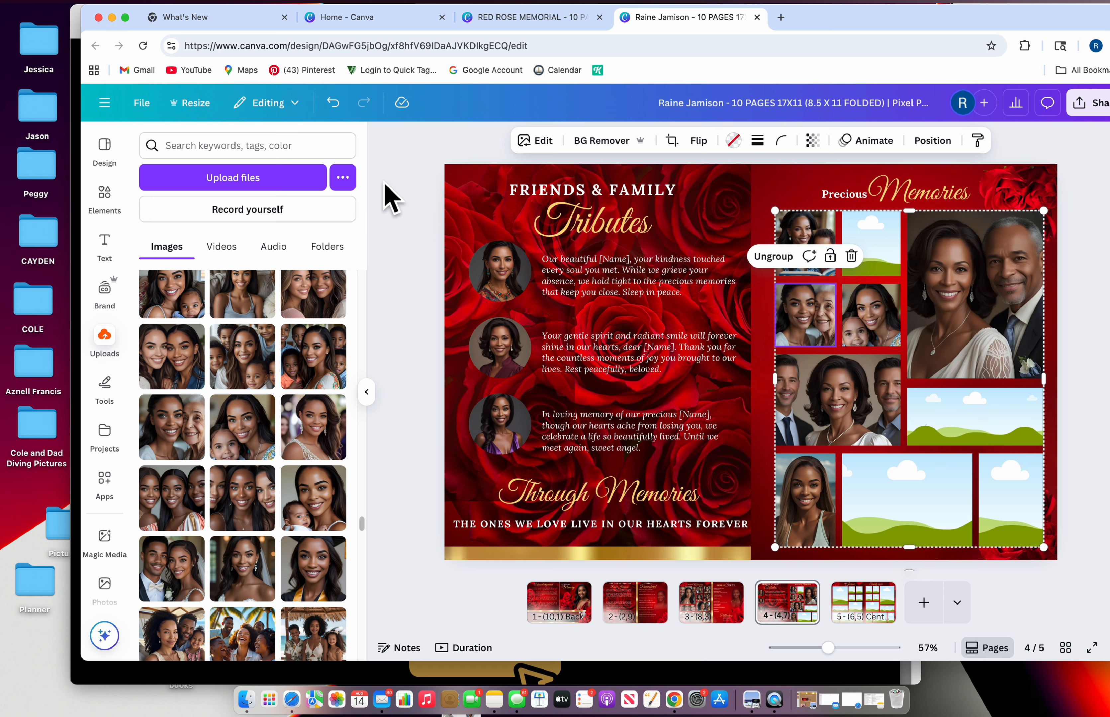
scroll(214, 504, down, 1)
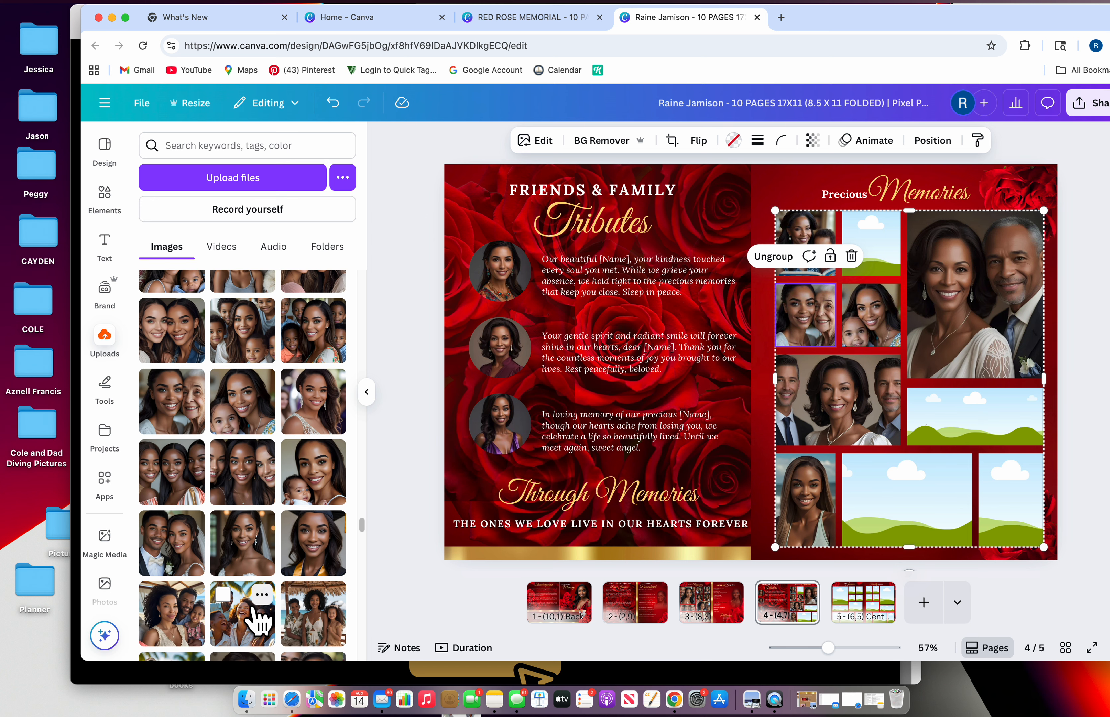
drag(264, 625, 916, 525)
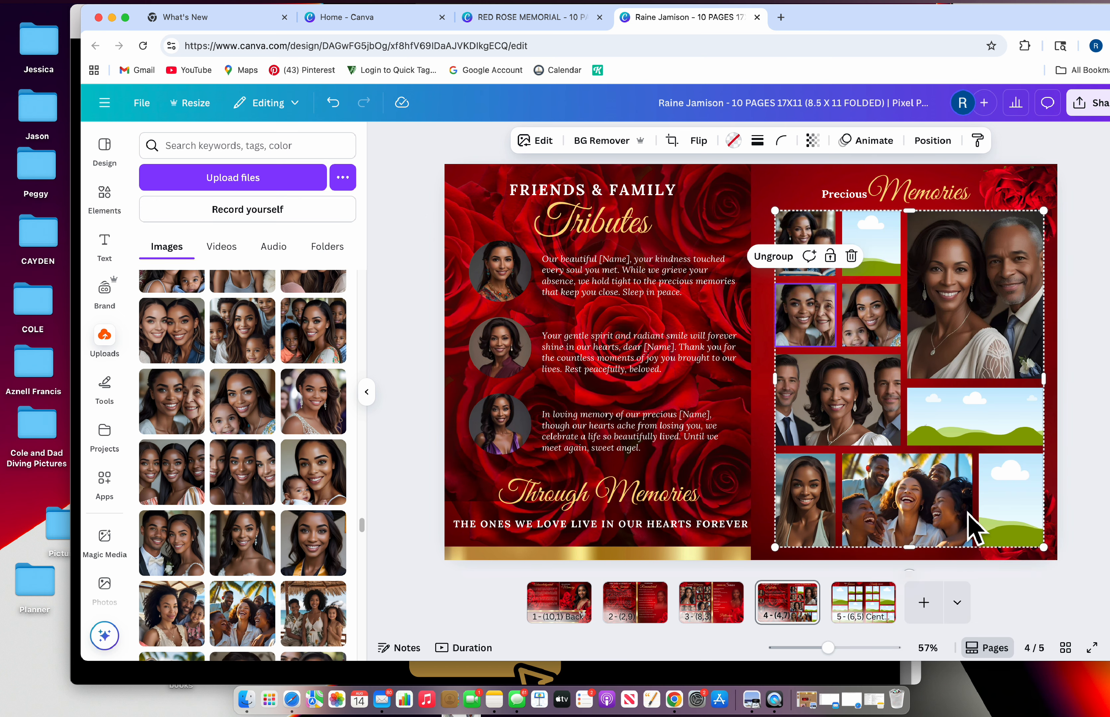
Place the beach family photo in the landscape frame and crop it shifted down
scroll(259, 436, up, 1)
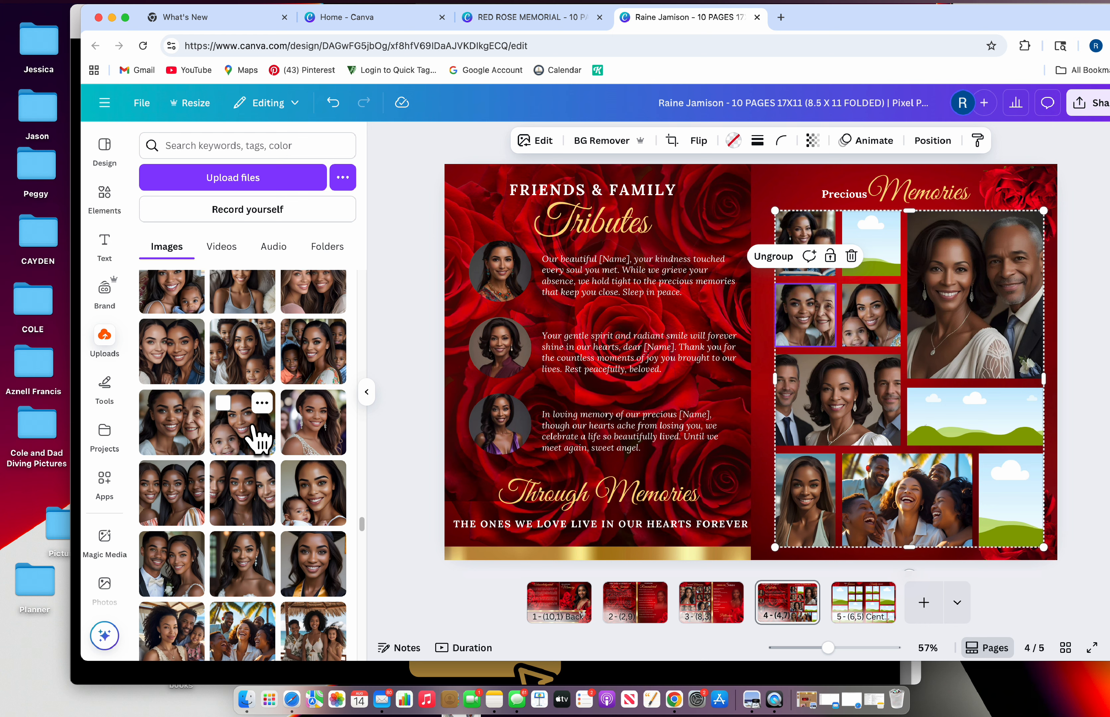
scroll(208, 441, up, 2)
drag(176, 406, 887, 258)
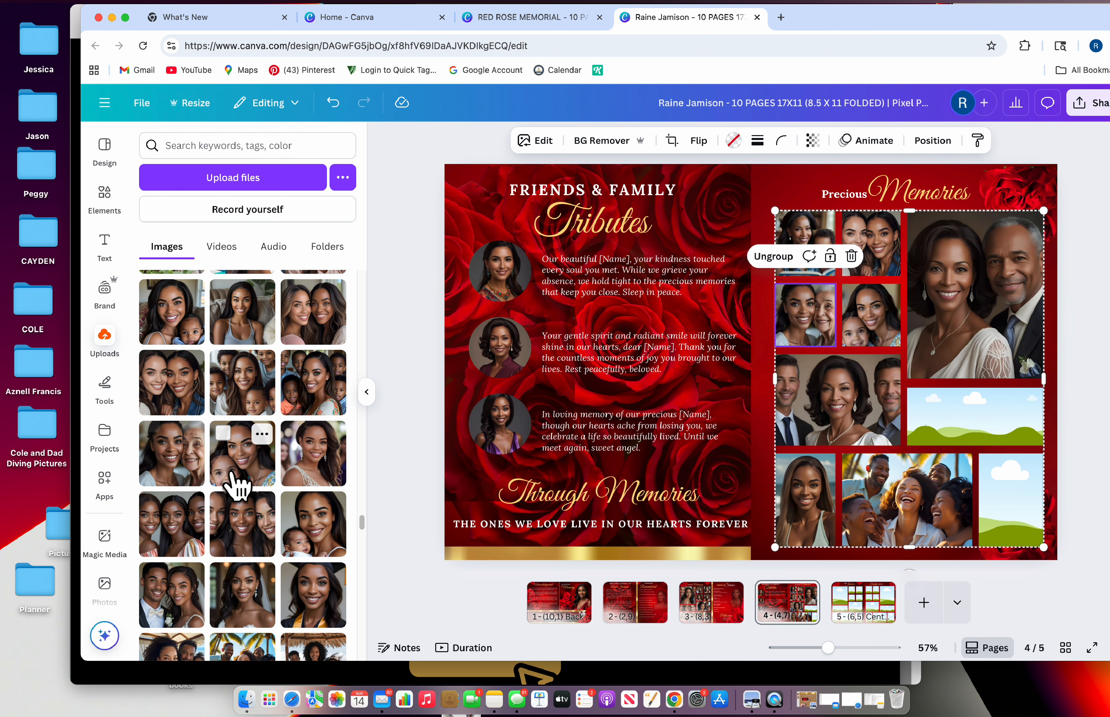
scroll(252, 492, down, 2)
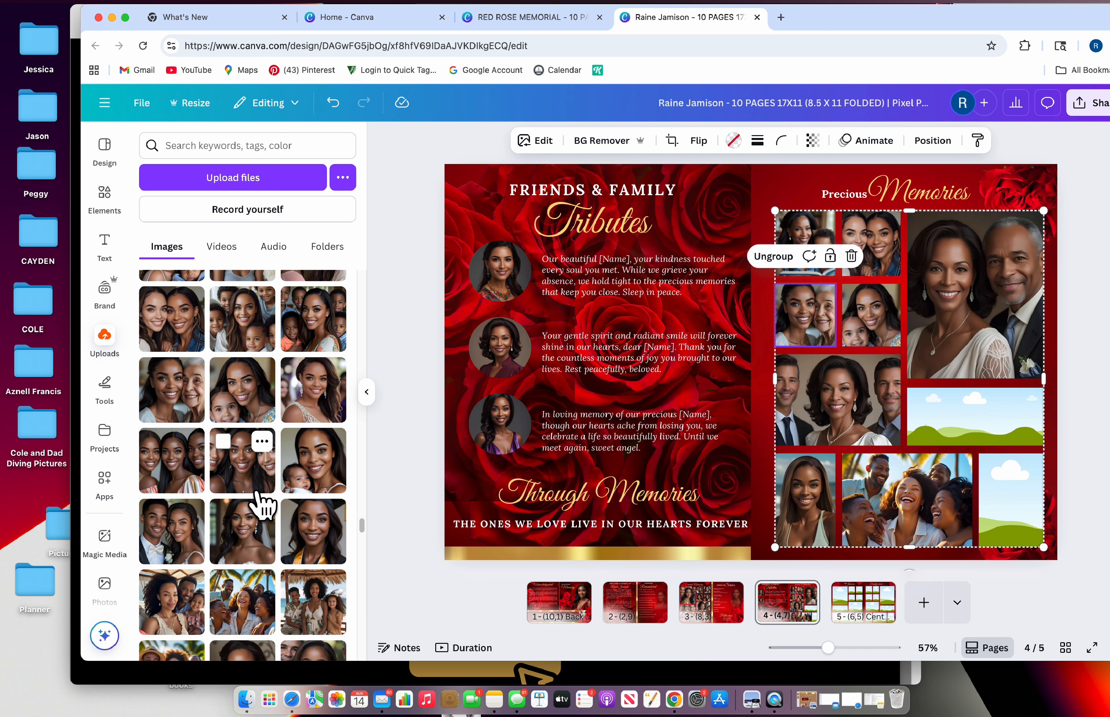
mouse_move(259, 625)
mouse_down()
mouse_move(867, 476)
mouse_move(1005, 409)
mouse_move(1008, 426)
mouse_move(248, 619)
mouse_up()
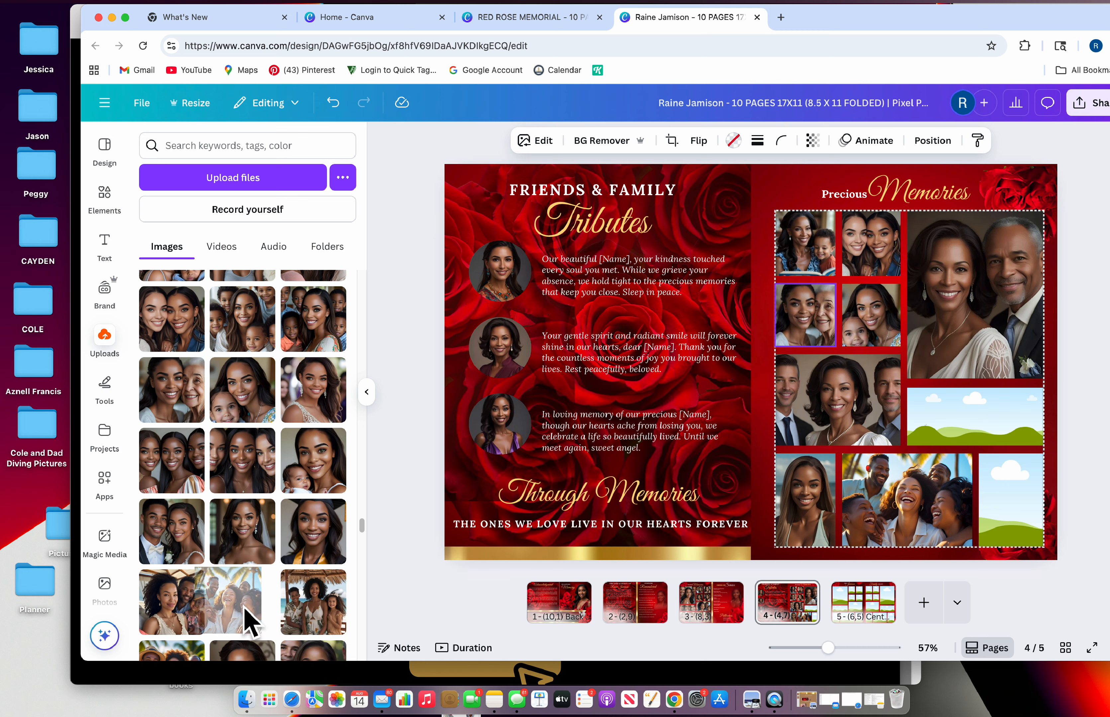
drag(326, 634, 1009, 457)
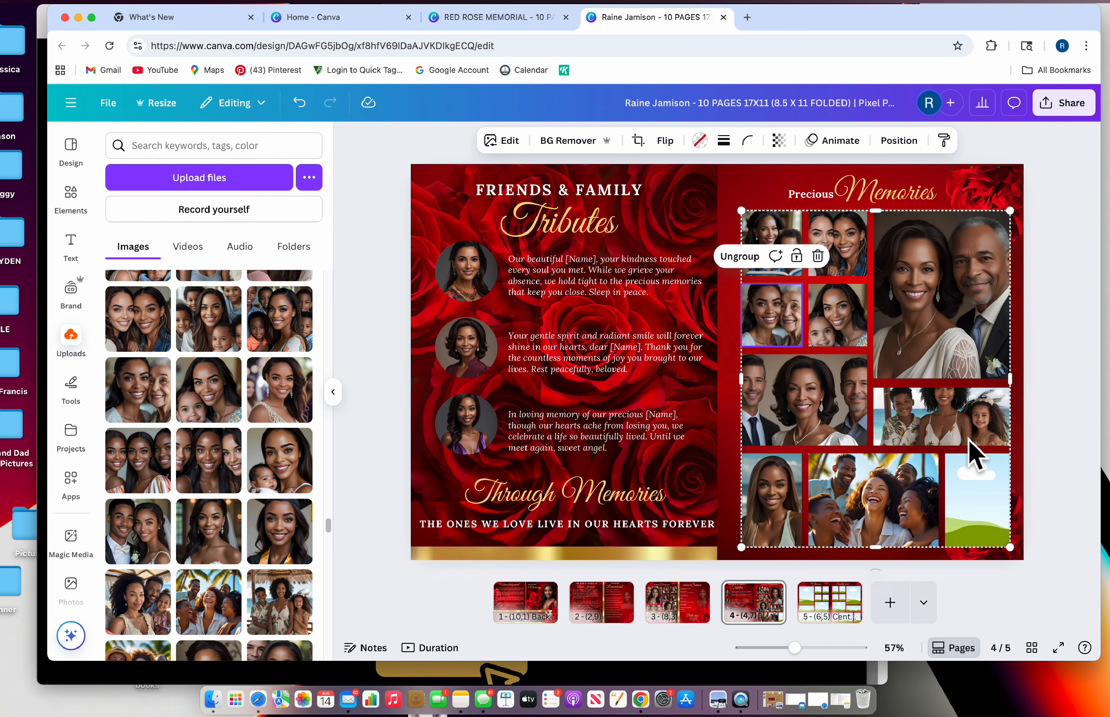
click(639, 140)
drag(950, 423, 960, 442)
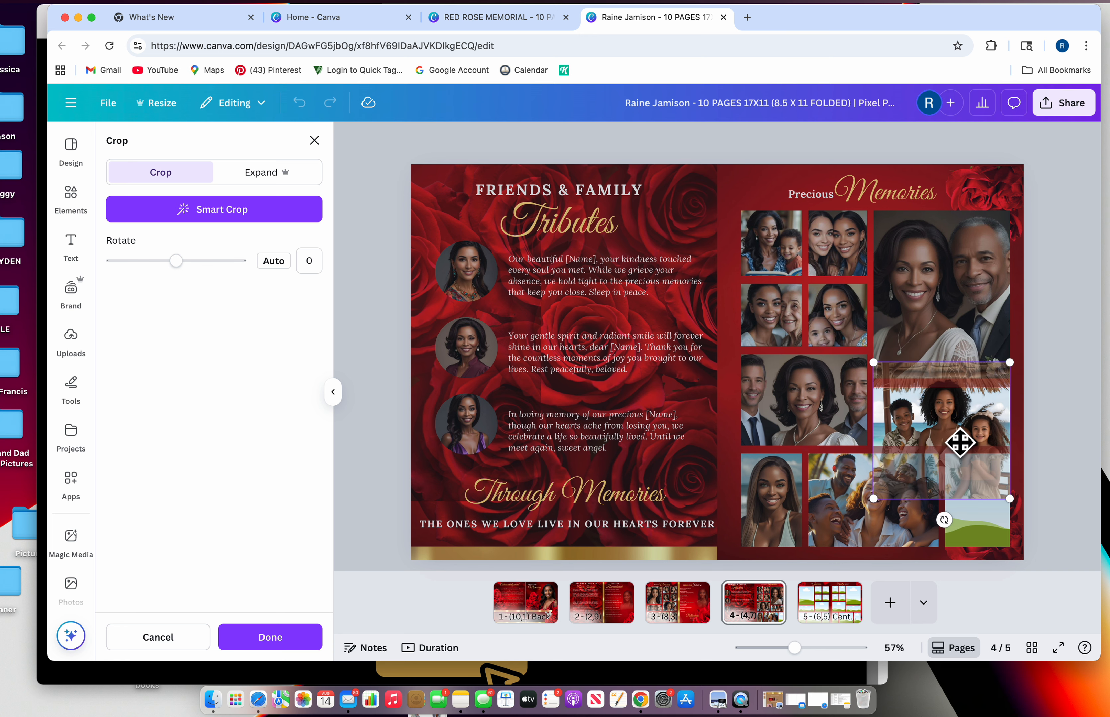
click(312, 141)
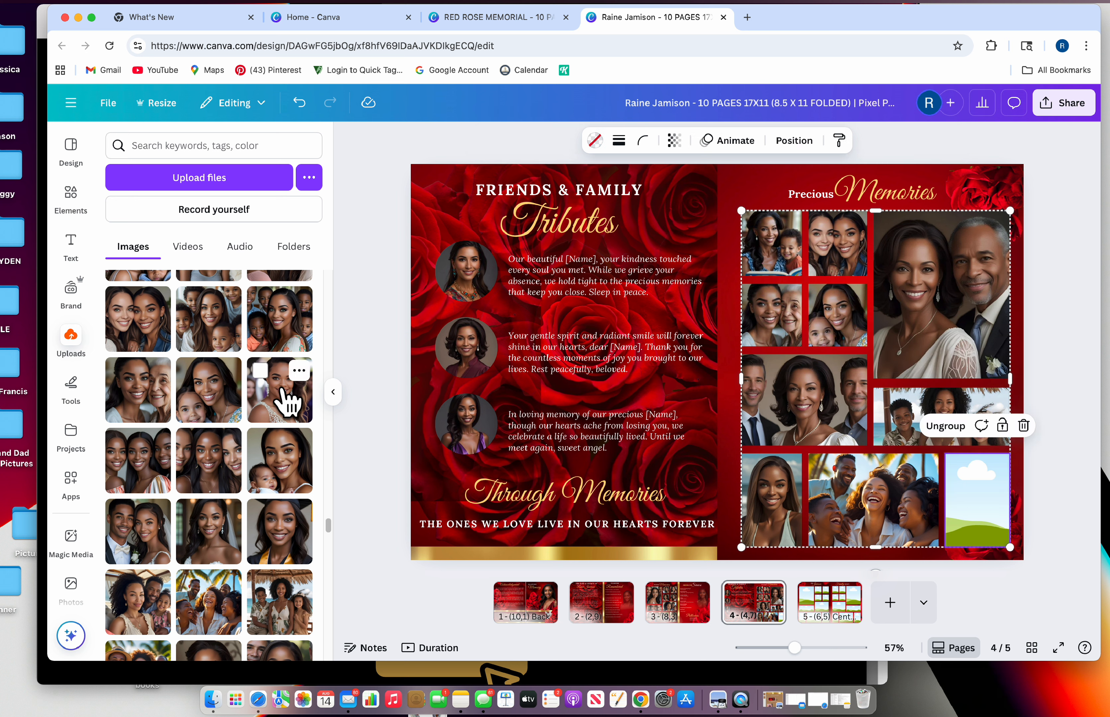
Fill the last sky placeholder frame with a woman's portrait and select the Precious Memories heading
drag(292, 395, 983, 497)
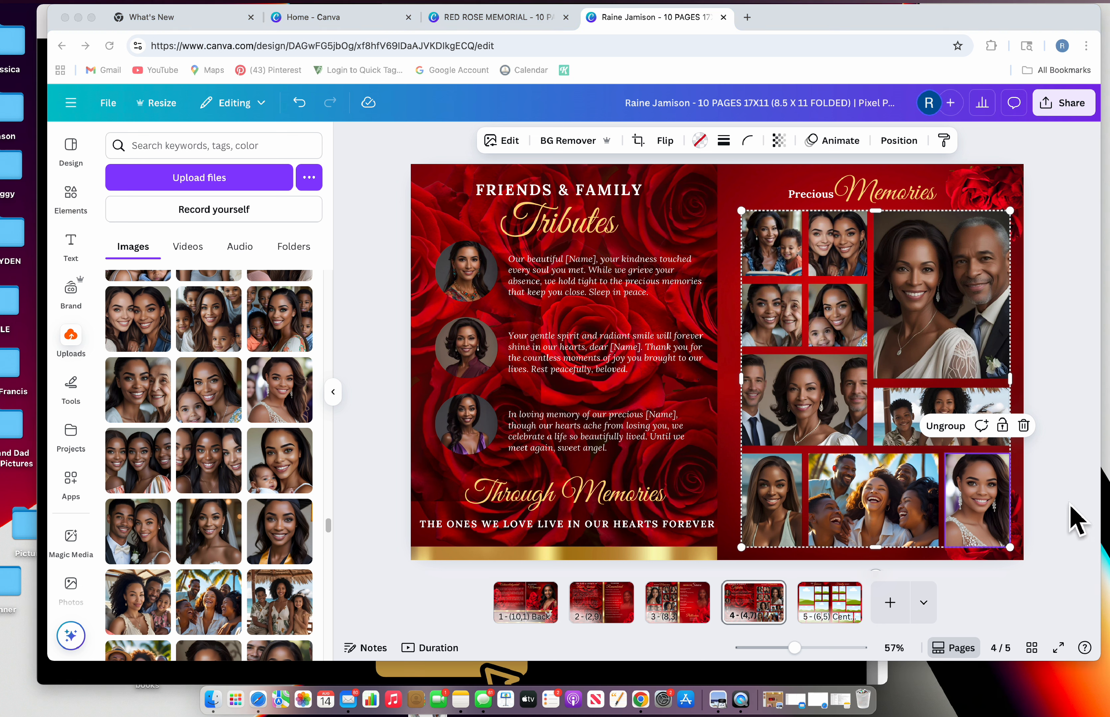
click(1038, 458)
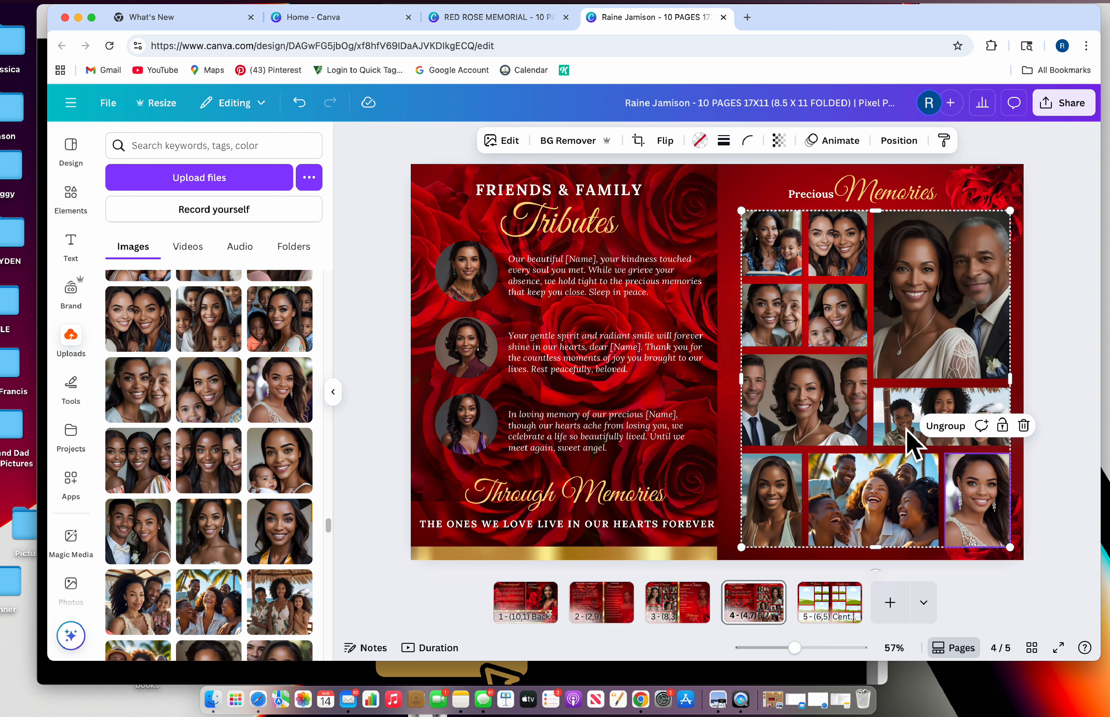
click(768, 197)
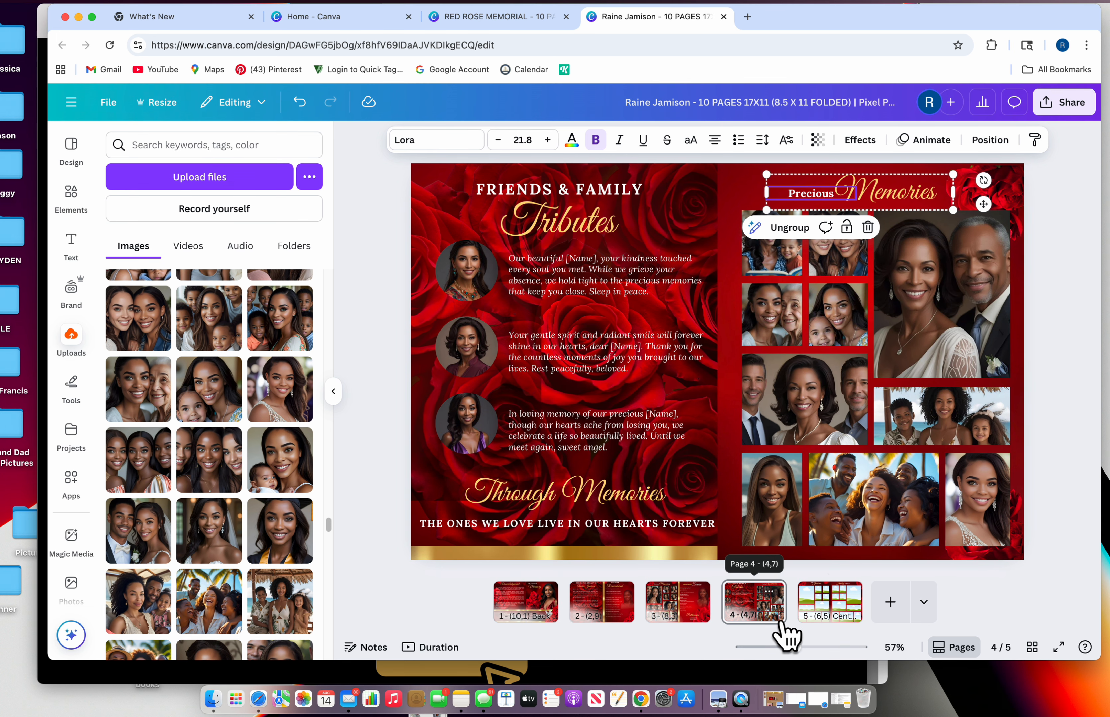
Go to page 5 and fill the right page's large frame with a group portrait
click(844, 621)
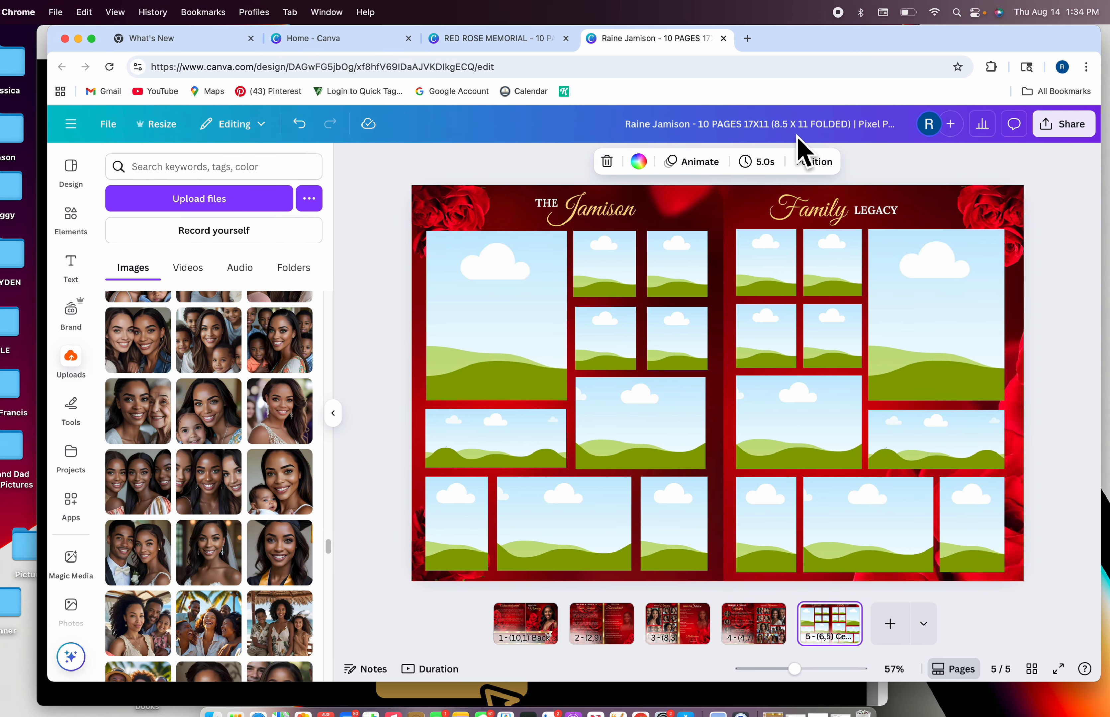
scroll(231, 604, down, 5)
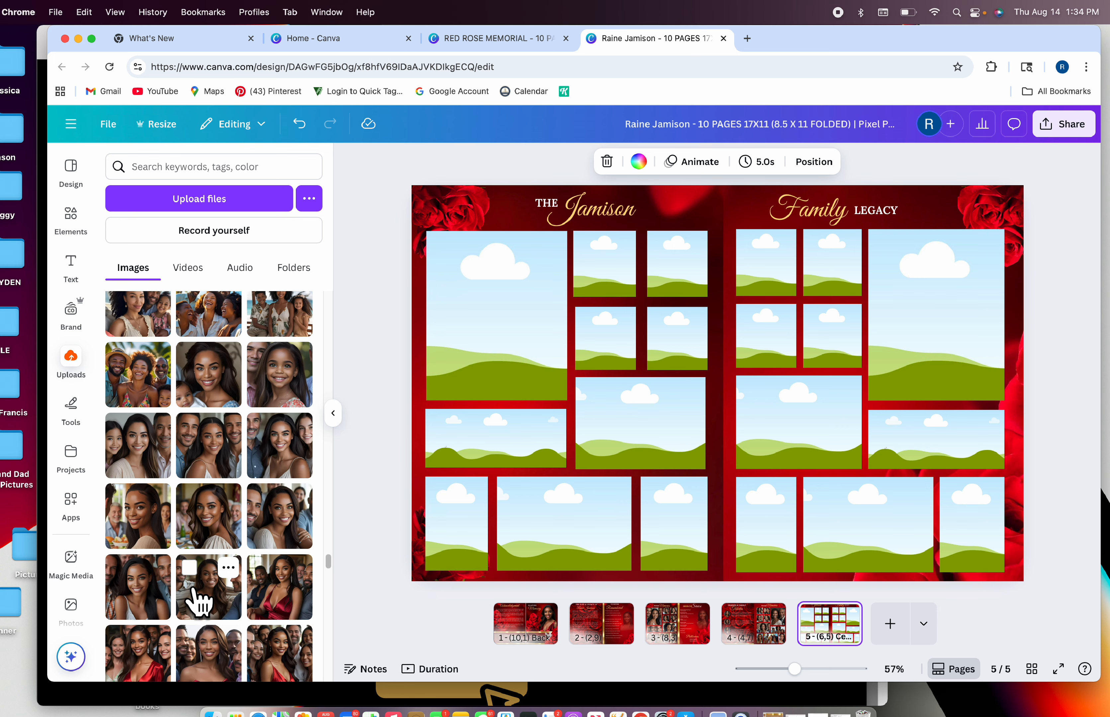
scroll(199, 602, down, 3)
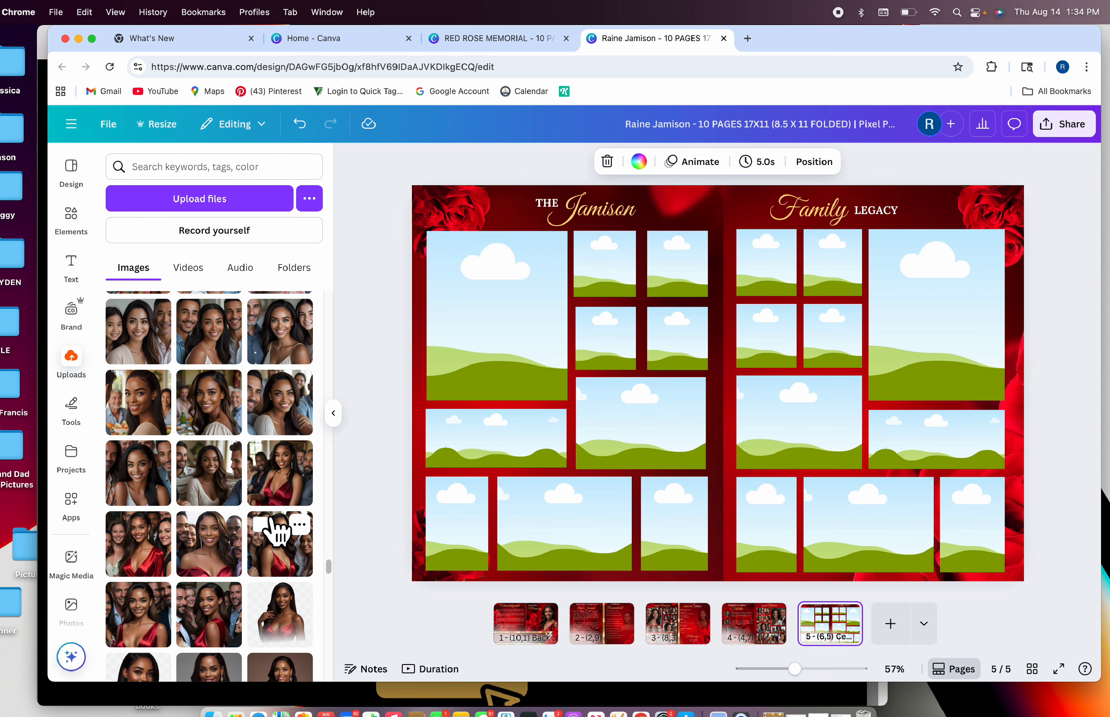
scroll(275, 525, down, 5)
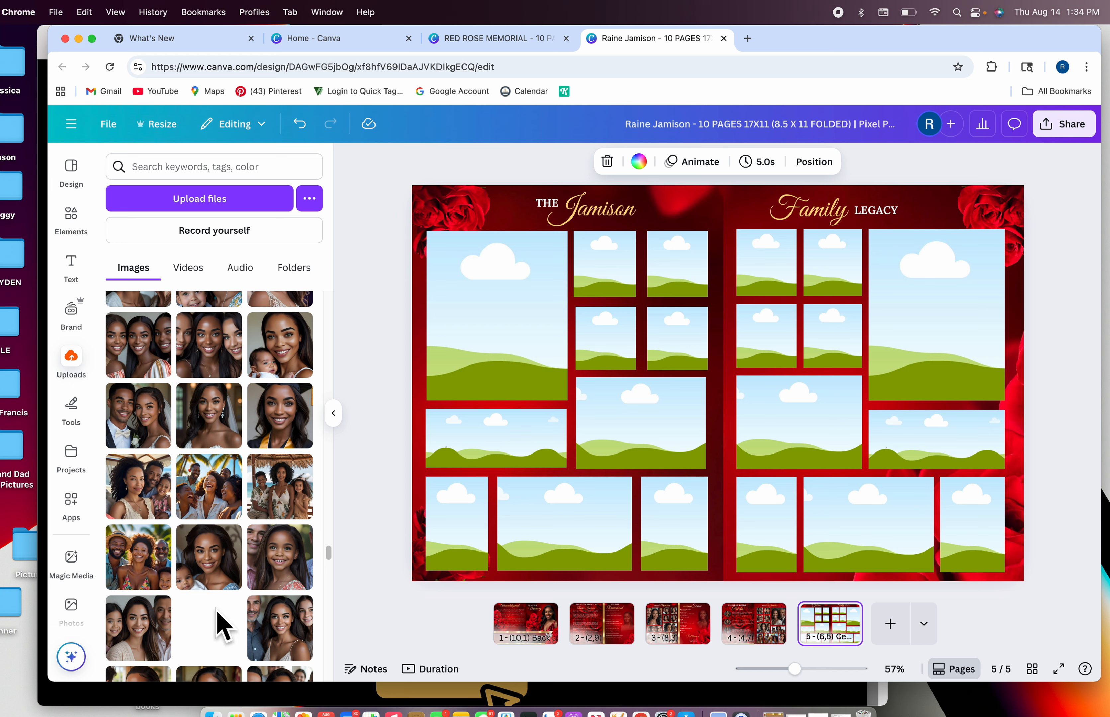
drag(223, 625, 915, 366)
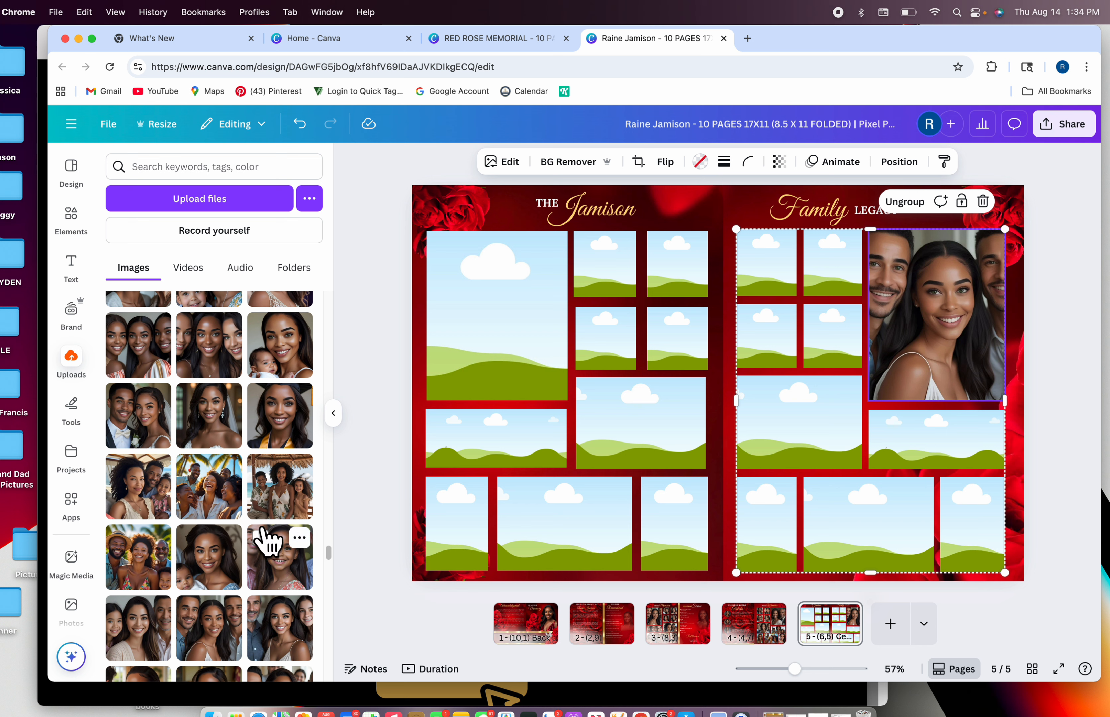
Fill the left page frames with thatched-roof, family-with-hat, woman's portrait and couple photos, shifting the couple down
drag(289, 515, 481, 399)
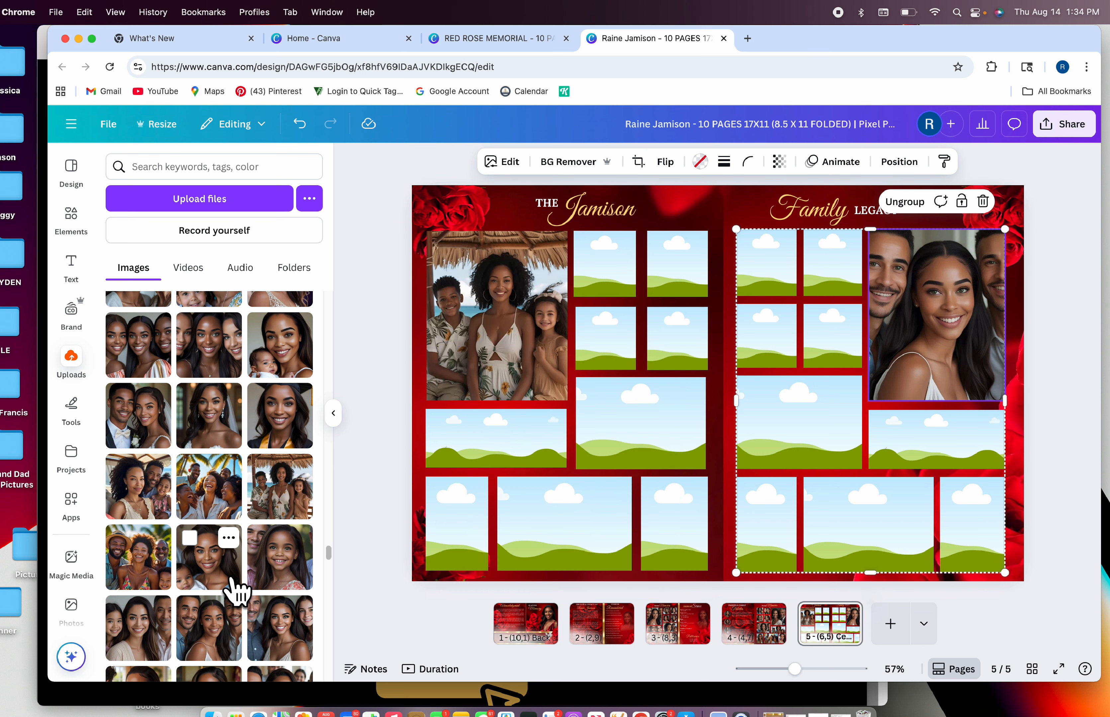
drag(135, 581, 606, 460)
drag(293, 651, 488, 566)
drag(222, 638, 532, 550)
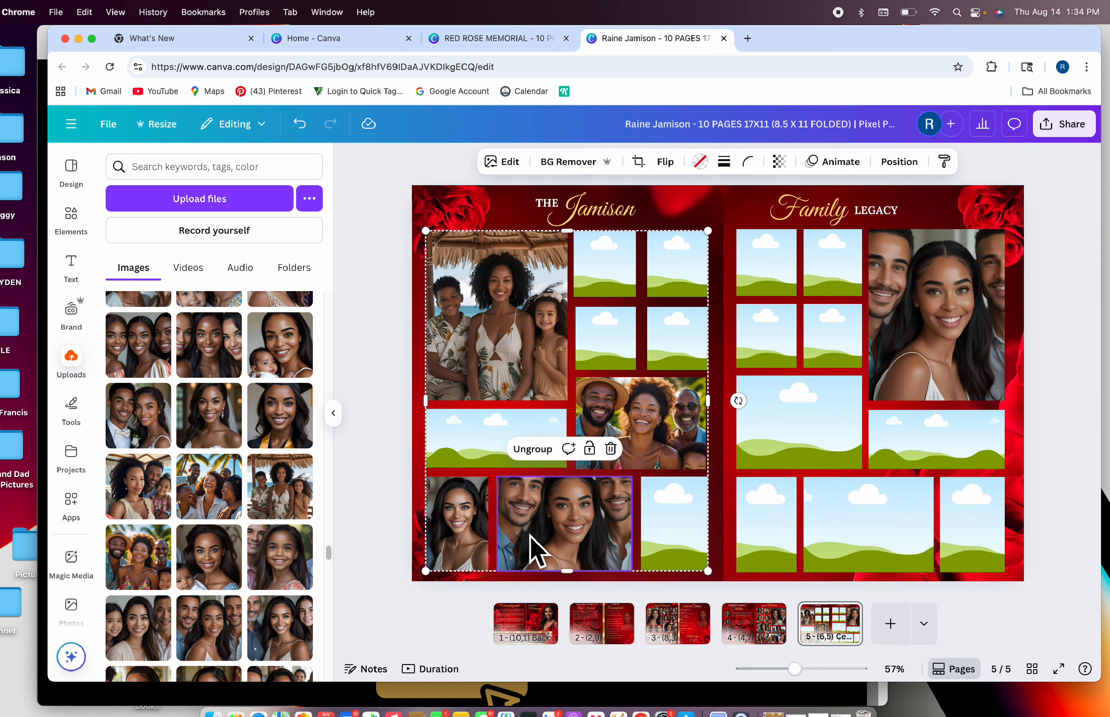
click(638, 161)
drag(602, 525, 601, 552)
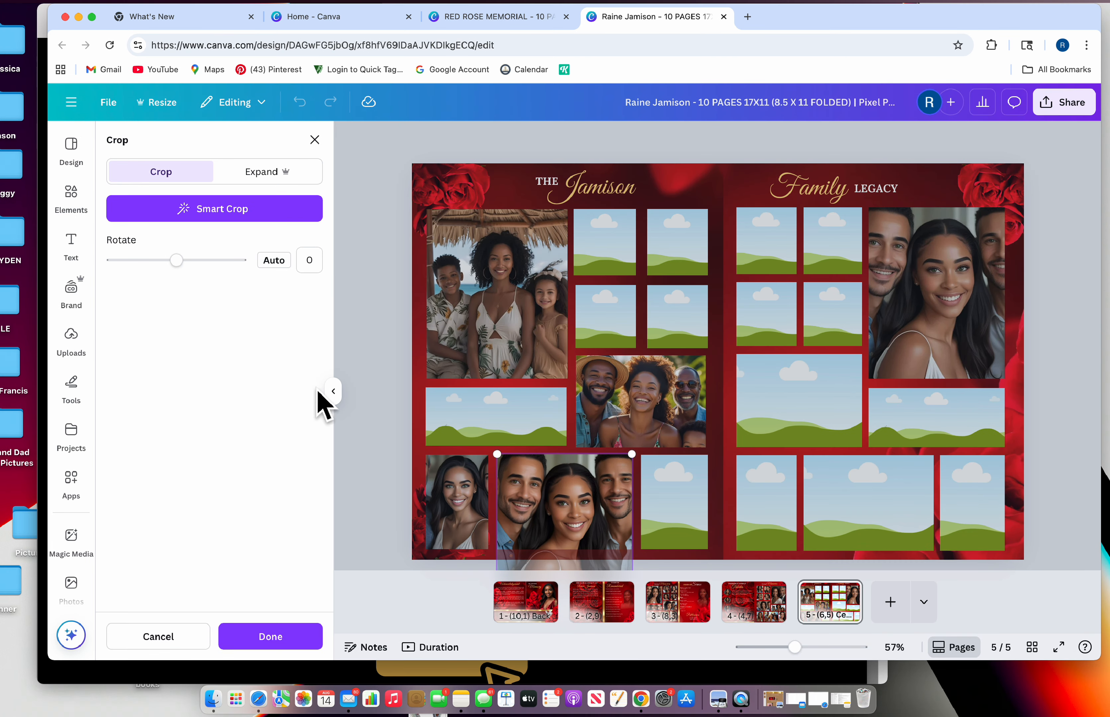
click(333, 391)
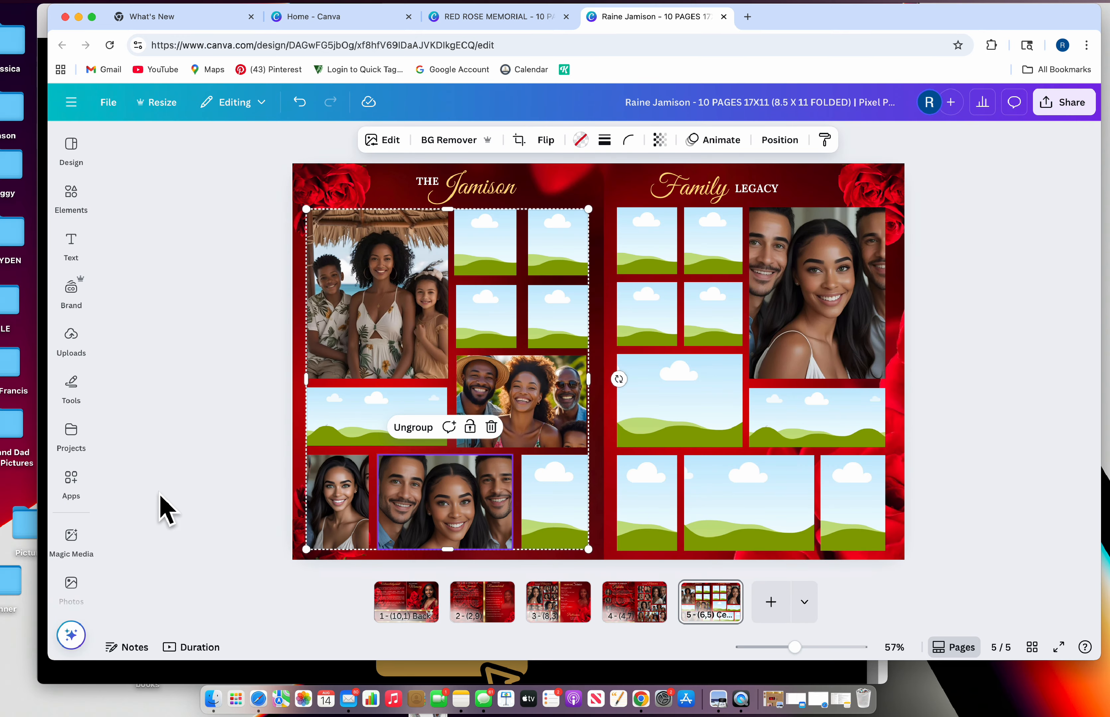
Put the bride-and-groom photo in the bottom-right frame instead of the woman-and-baby photo
click(71, 337)
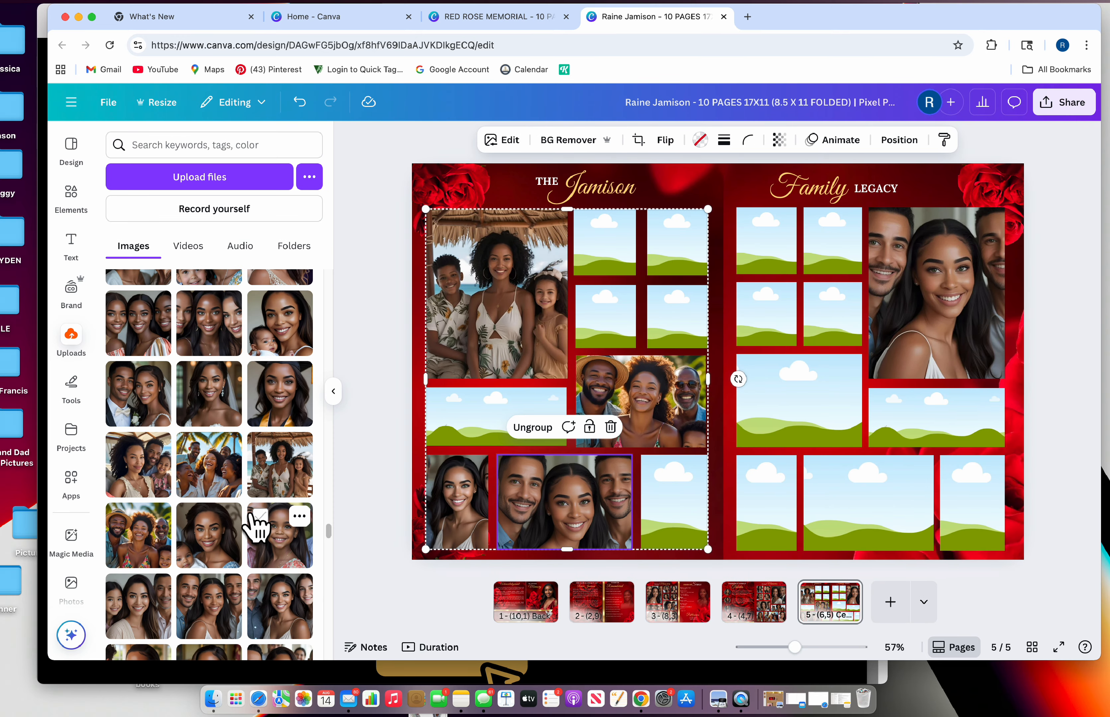
drag(257, 527, 676, 513)
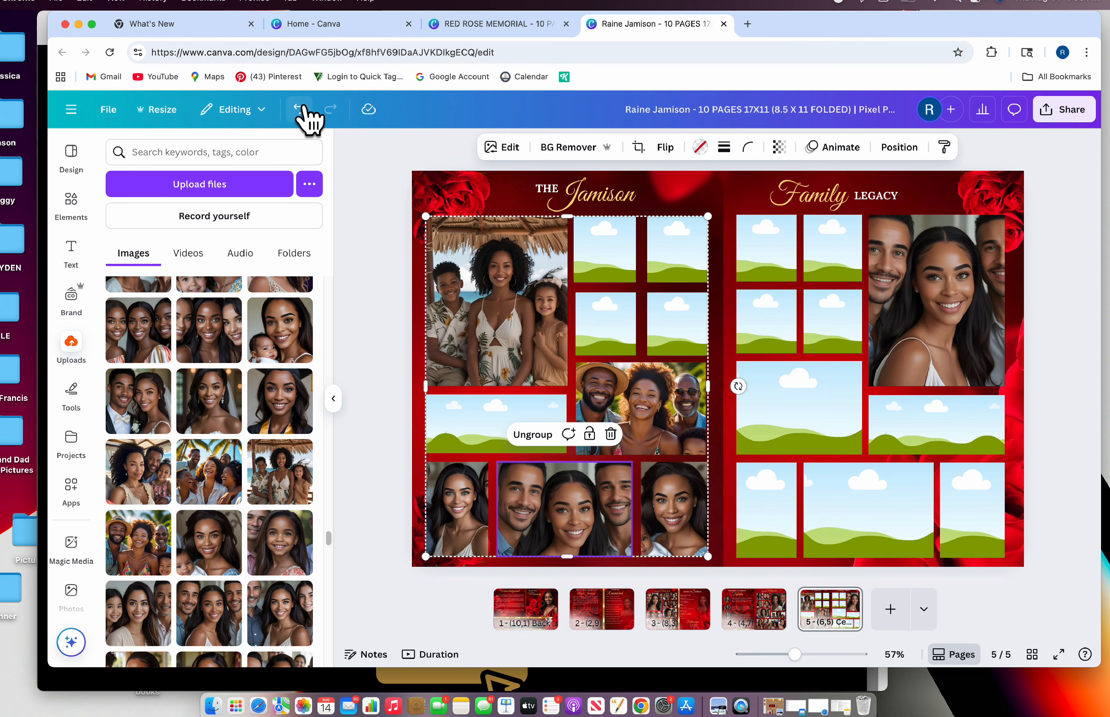
click(299, 103)
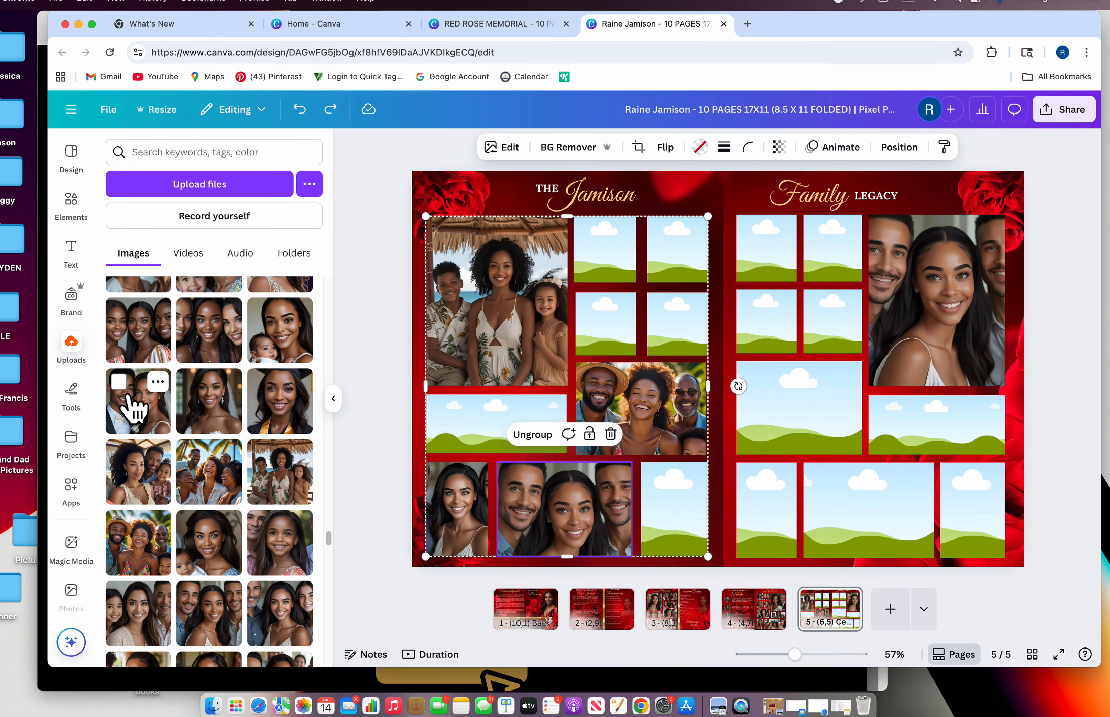
drag(140, 410, 681, 532)
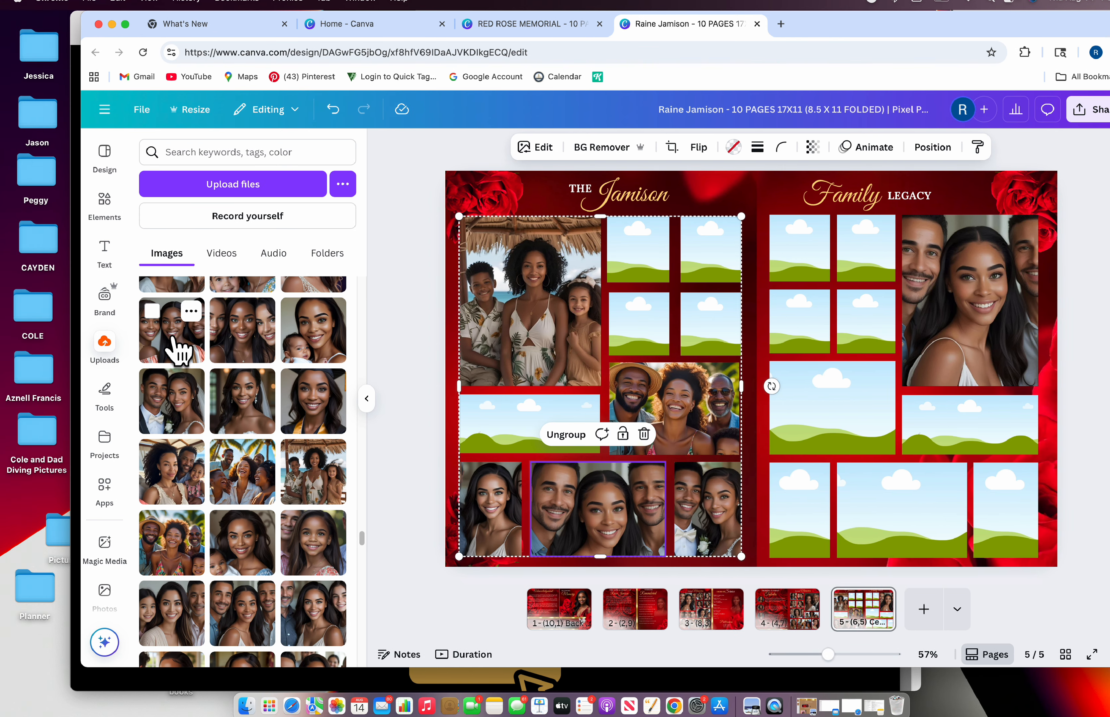
Fill the left middle frame with the three-women photo, cropped lower in its frame
drag(169, 342, 514, 425)
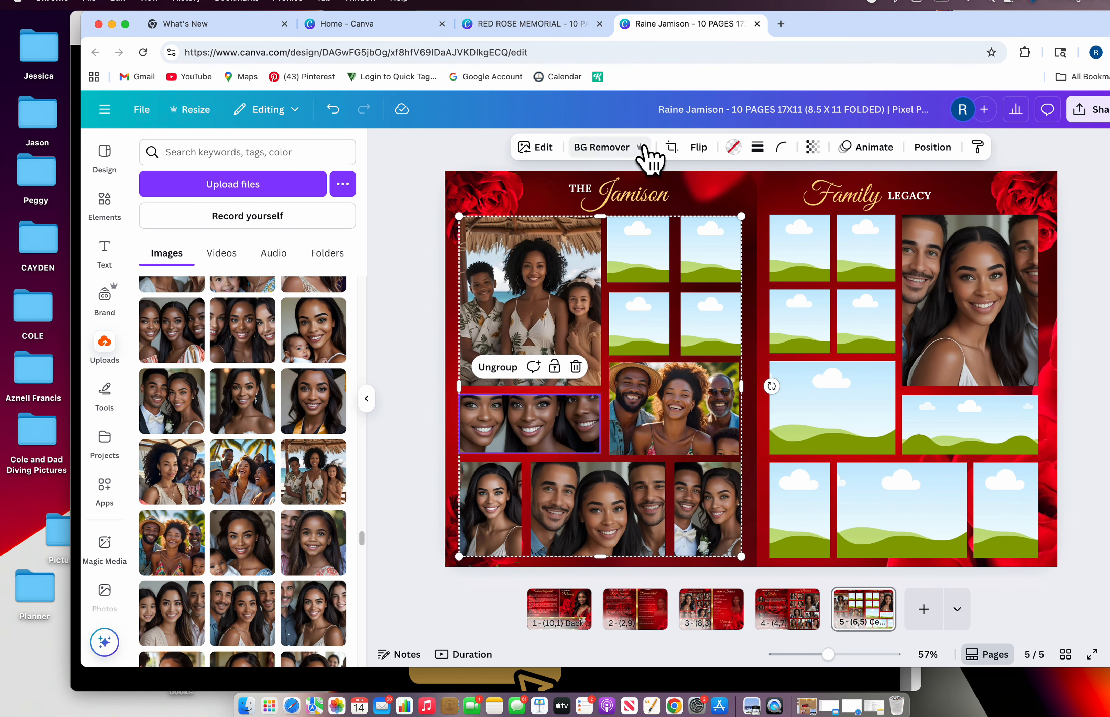
click(672, 146)
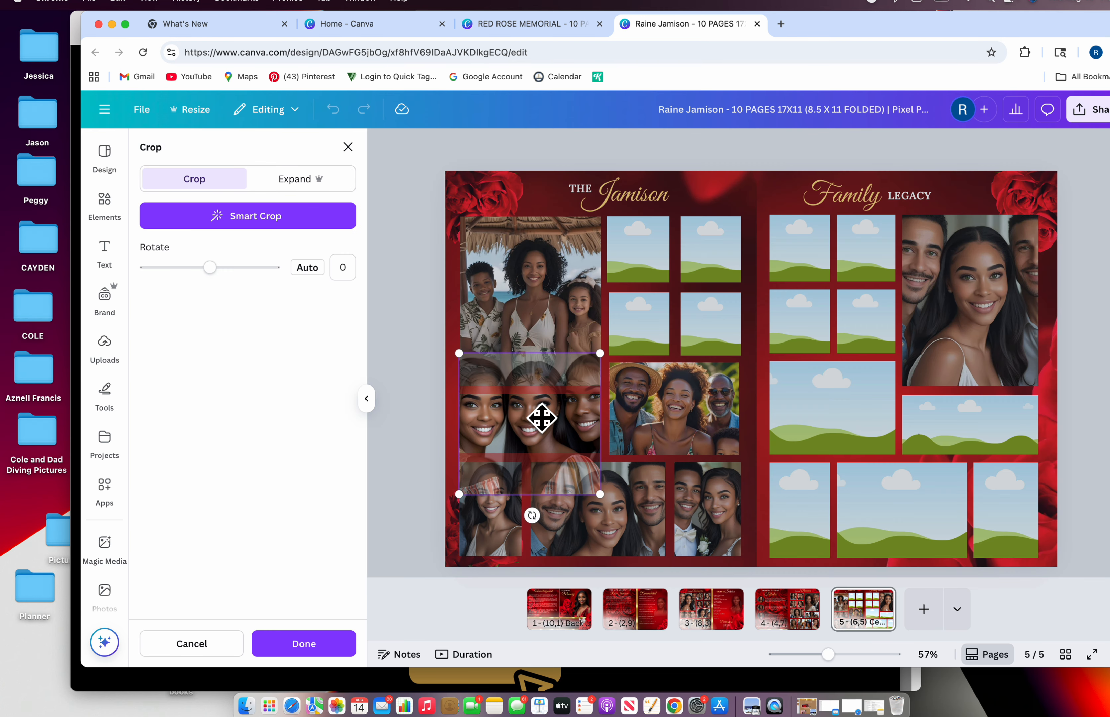
drag(542, 419, 546, 445)
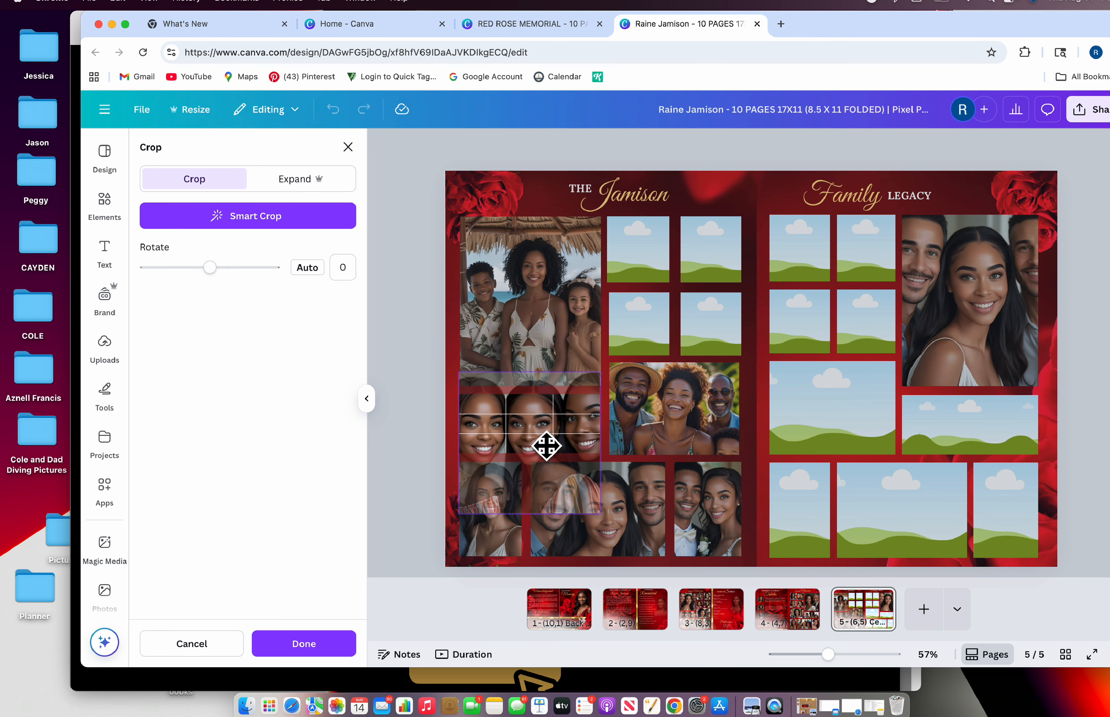
click(350, 146)
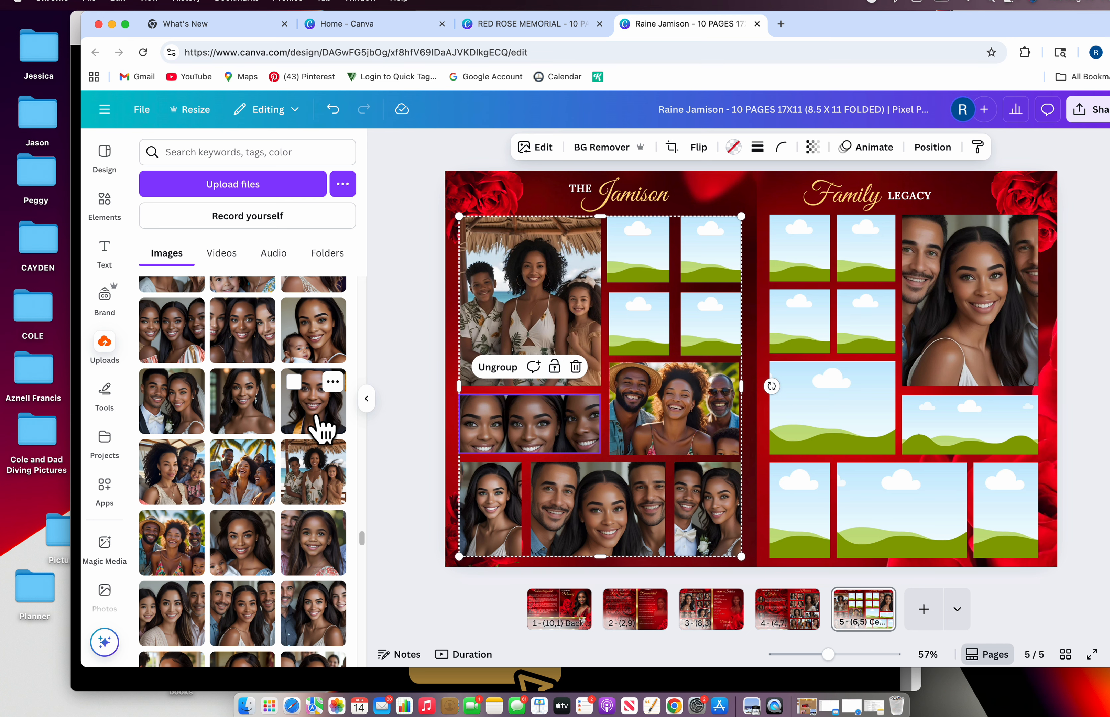
Fill the right page's bottom-left frame with the woman-and-baby photo, replacing the first portrait
drag(321, 422, 804, 543)
click(672, 147)
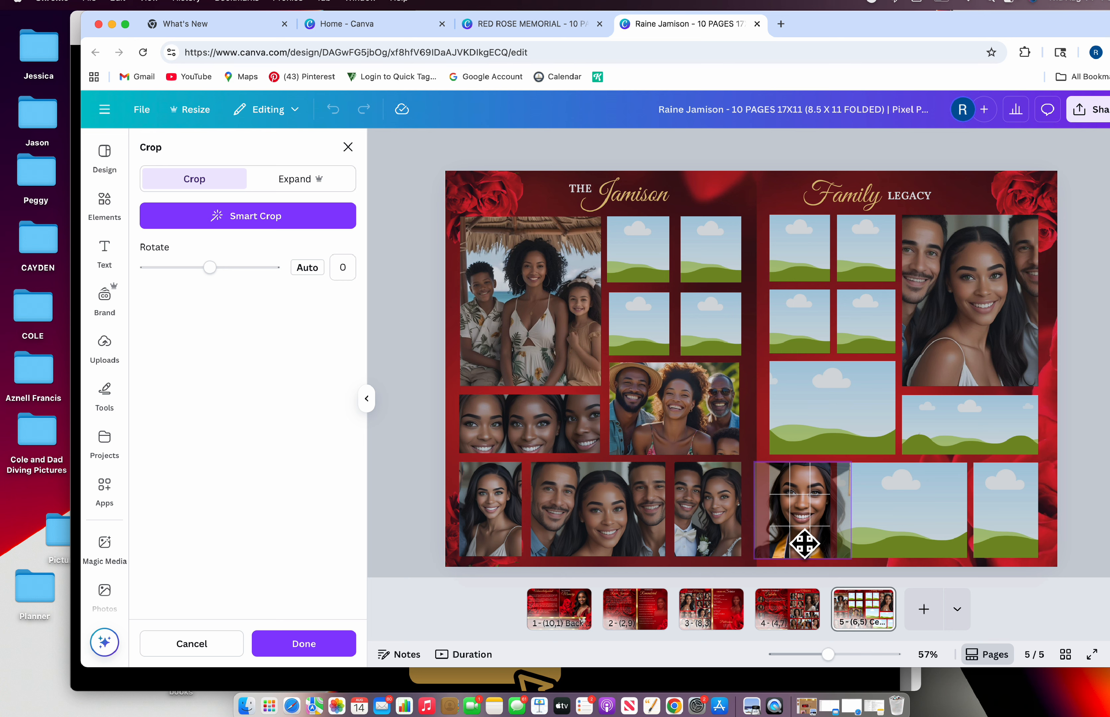
click(347, 147)
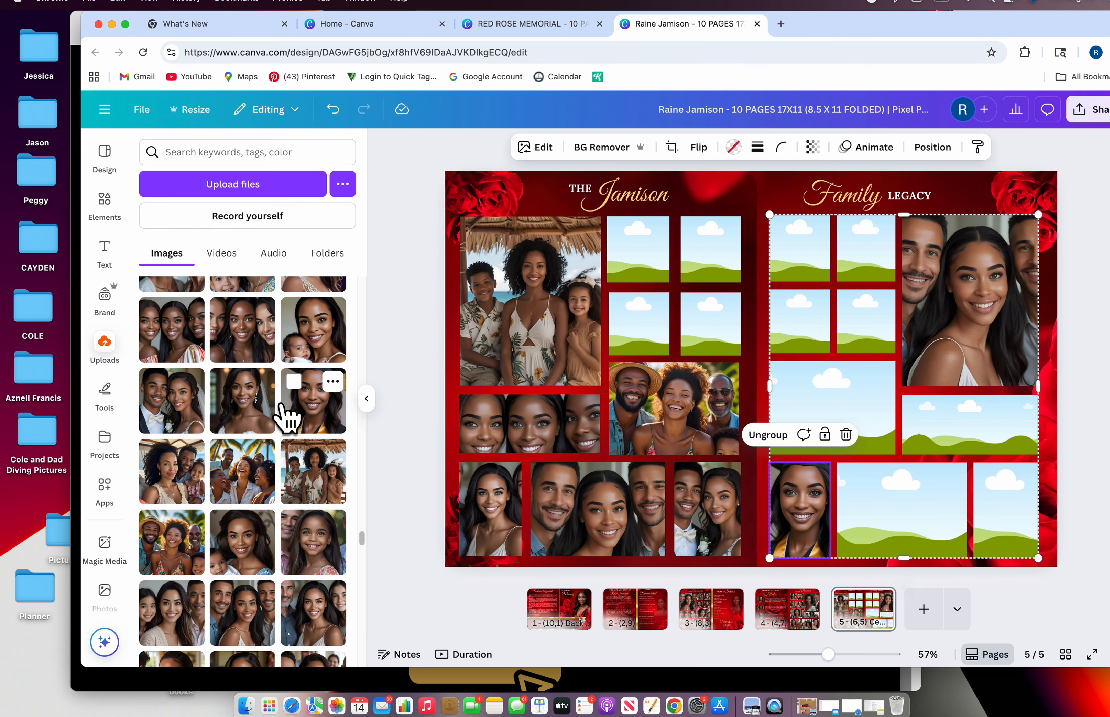
scroll(285, 416, down, 1)
drag(312, 335, 787, 481)
Fill the right page's middle-left frame with a photo and crop it shifted down
scroll(255, 540, down, 3)
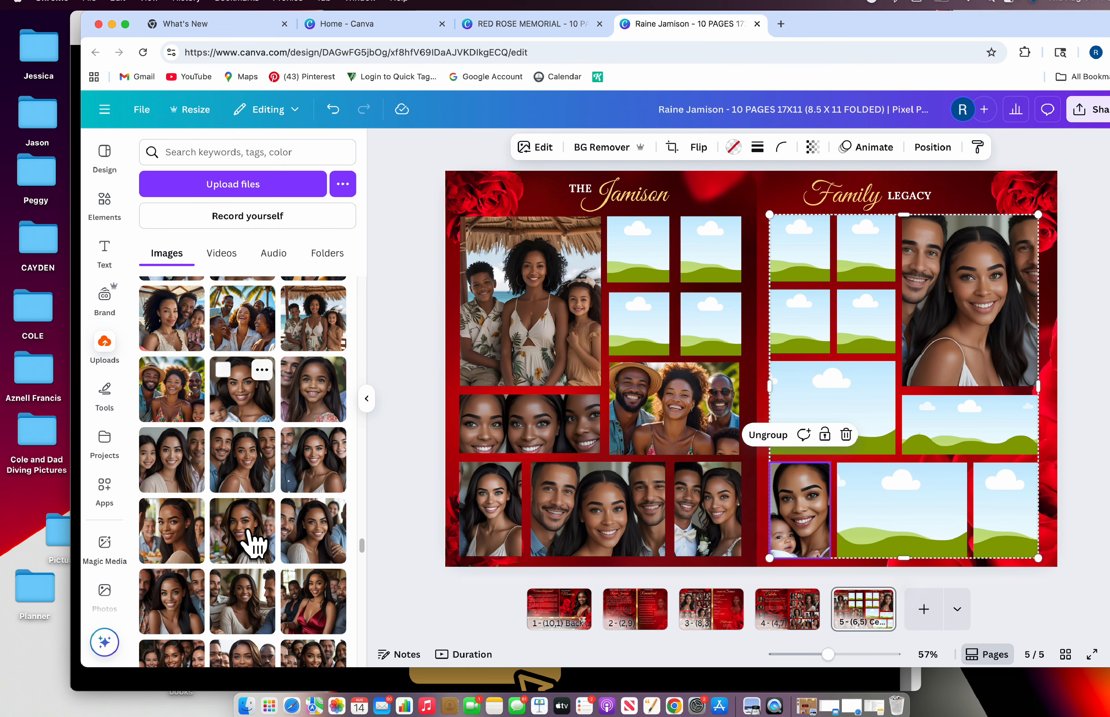
scroll(280, 620, down, 2)
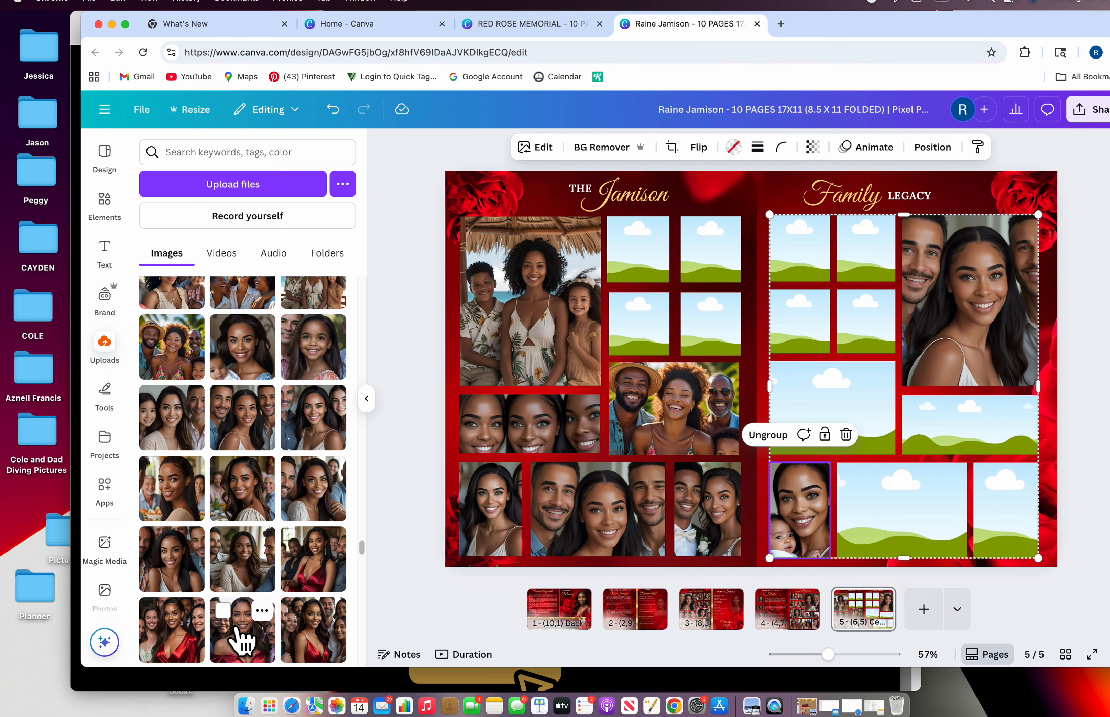
drag(240, 639, 856, 408)
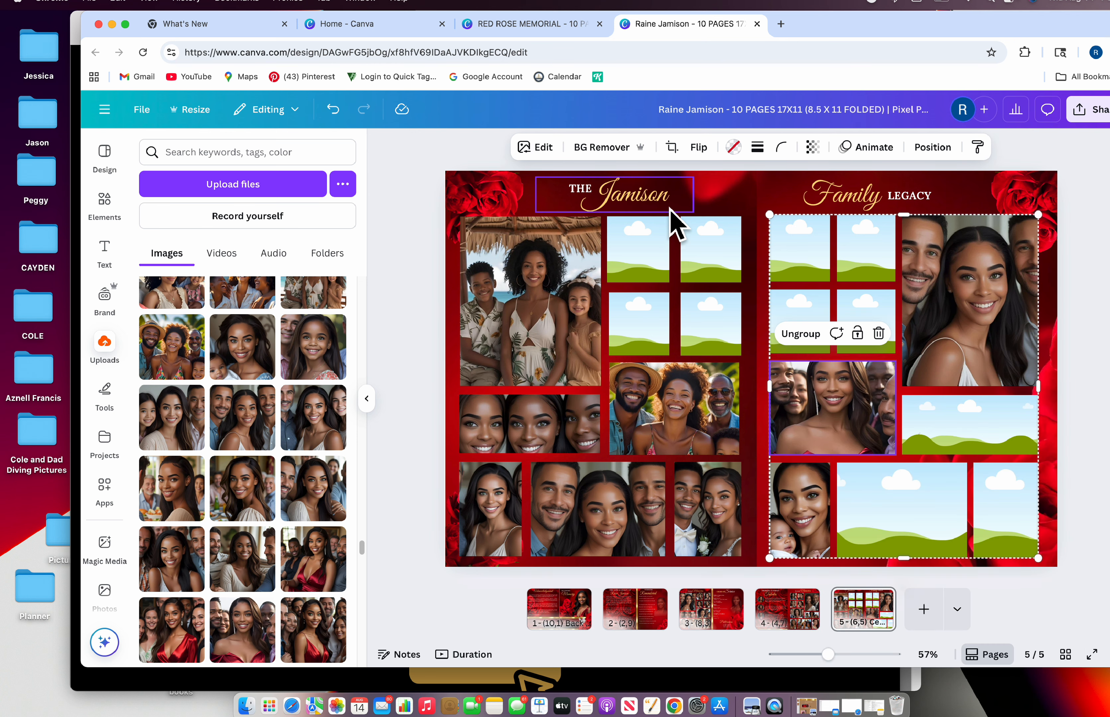
click(672, 147)
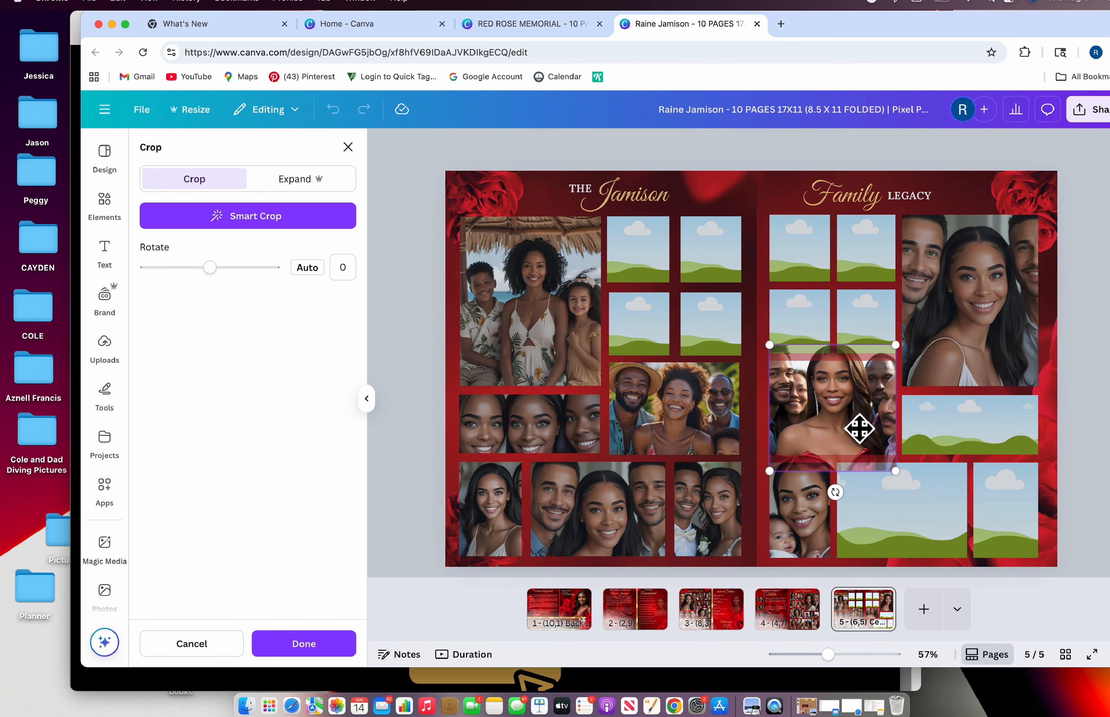
drag(860, 428, 865, 460)
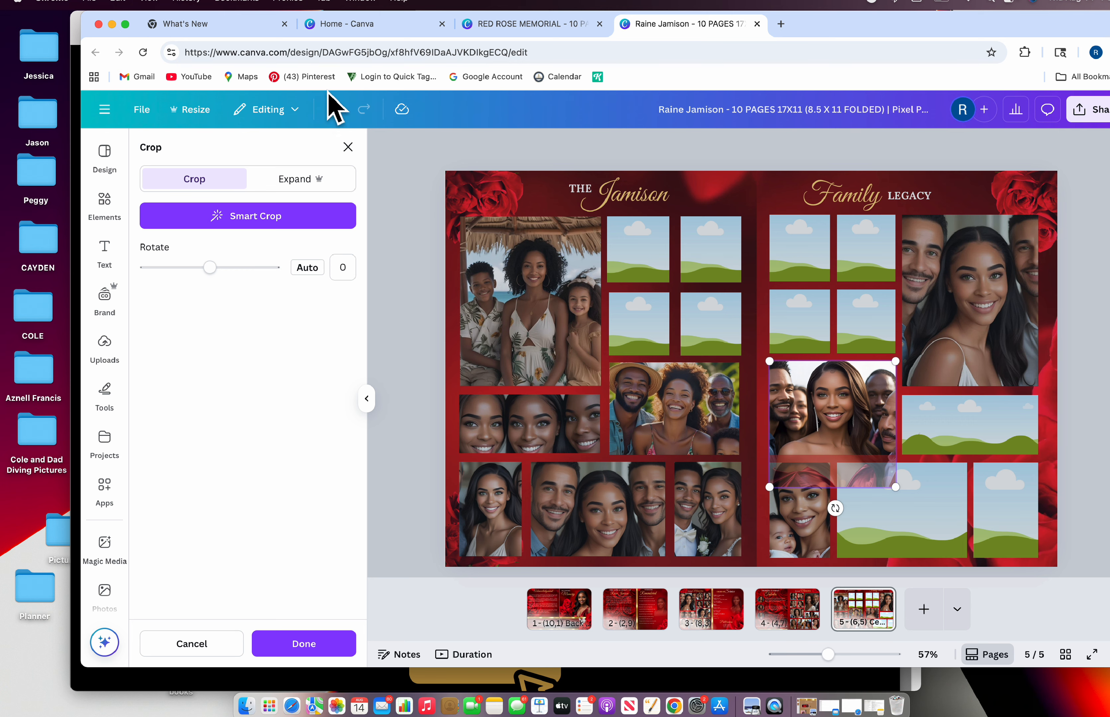
click(348, 147)
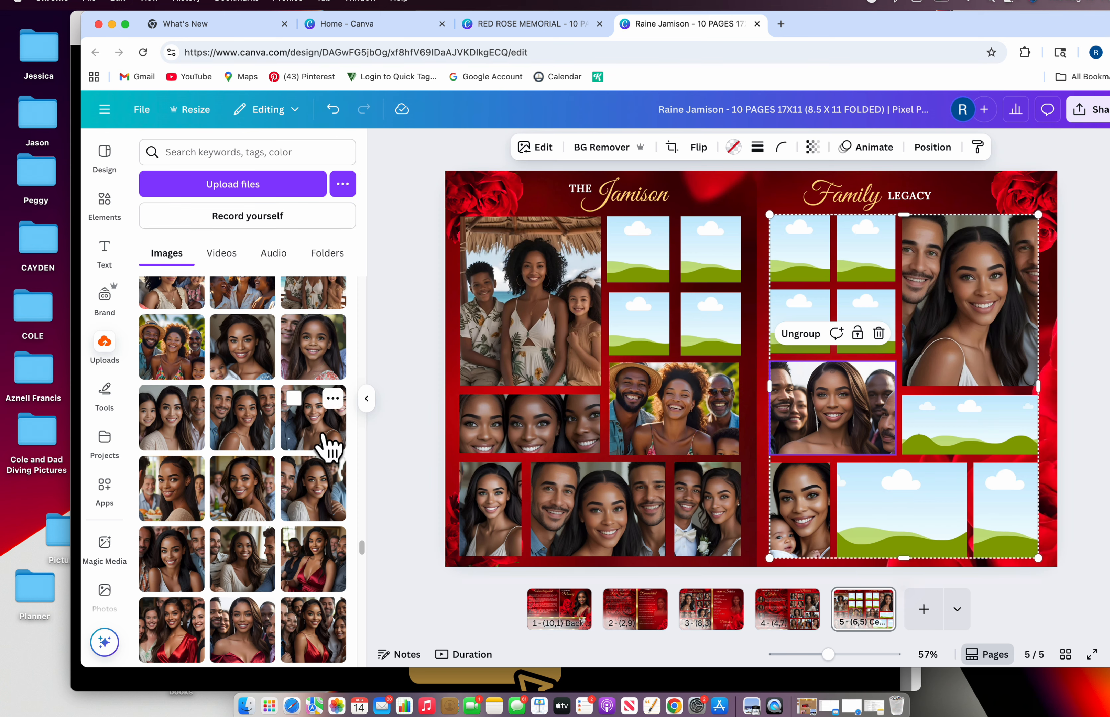
Fill the right page's bottom-middle frame with the red-dress group photo, cropped lower, then scroll up the uploads
scroll(326, 443, down, 5)
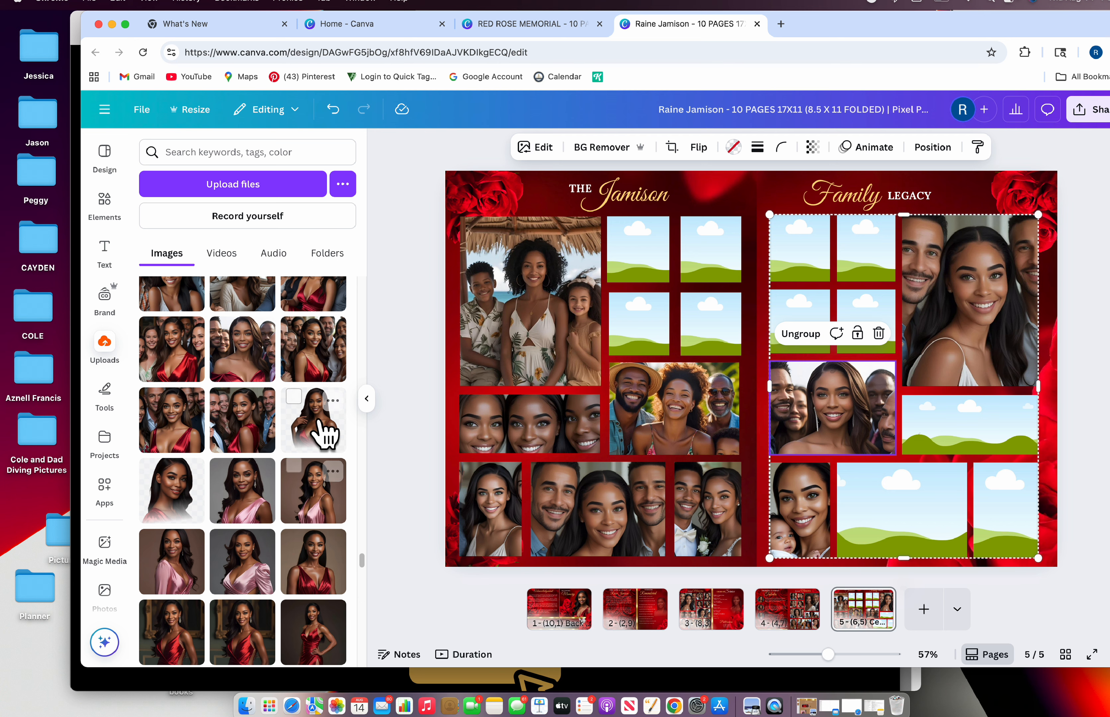
scroll(310, 421, up, 5)
scroll(327, 560, up, 3)
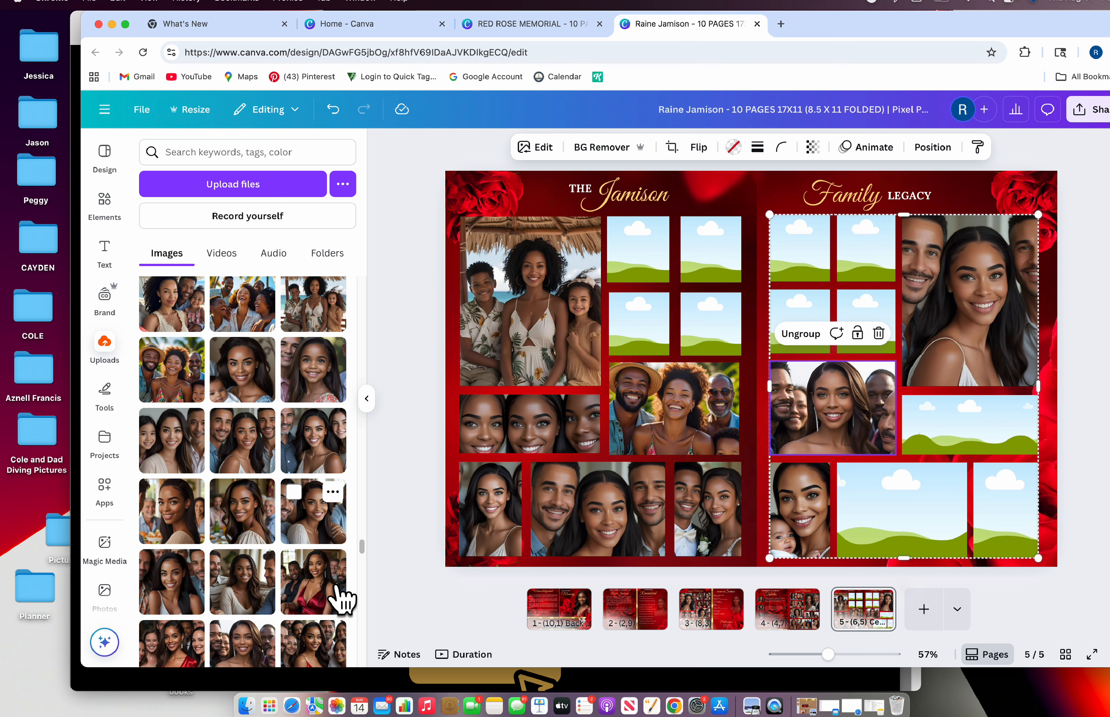
drag(310, 640, 865, 513)
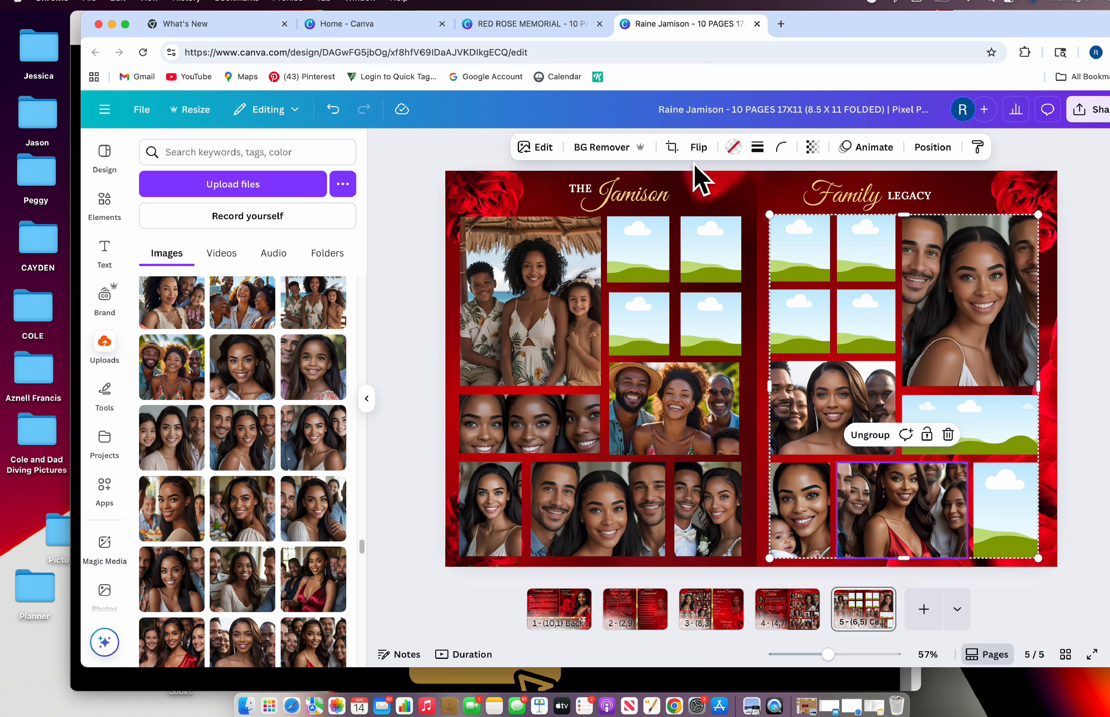
click(672, 148)
drag(908, 539, 914, 565)
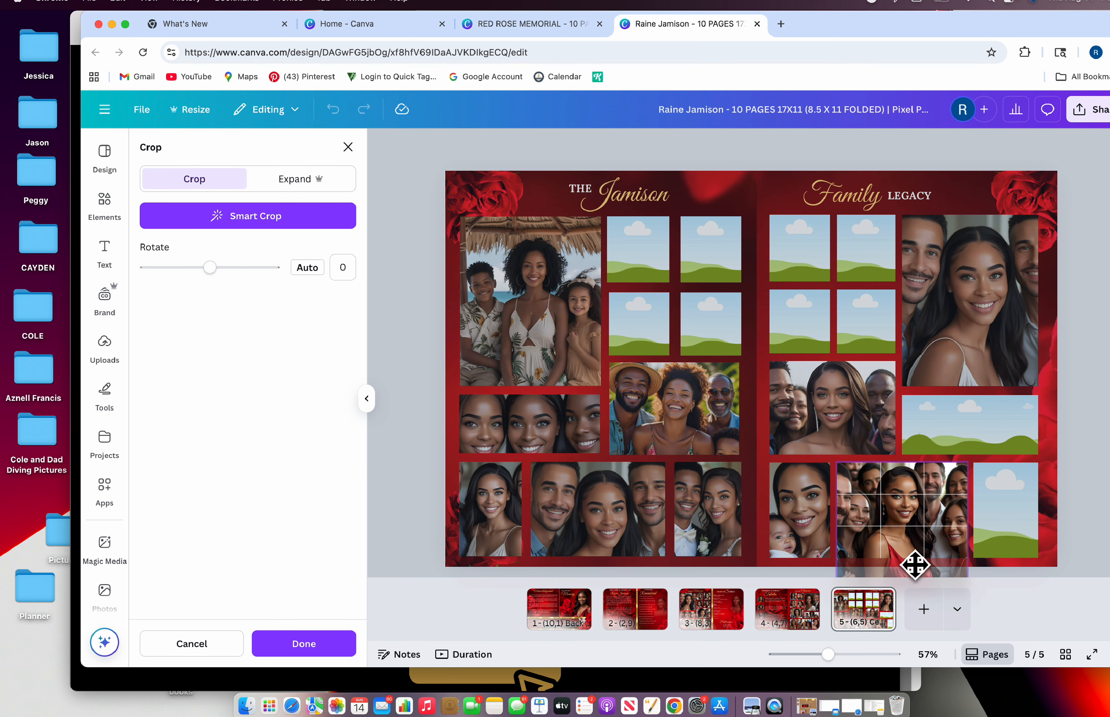
click(348, 148)
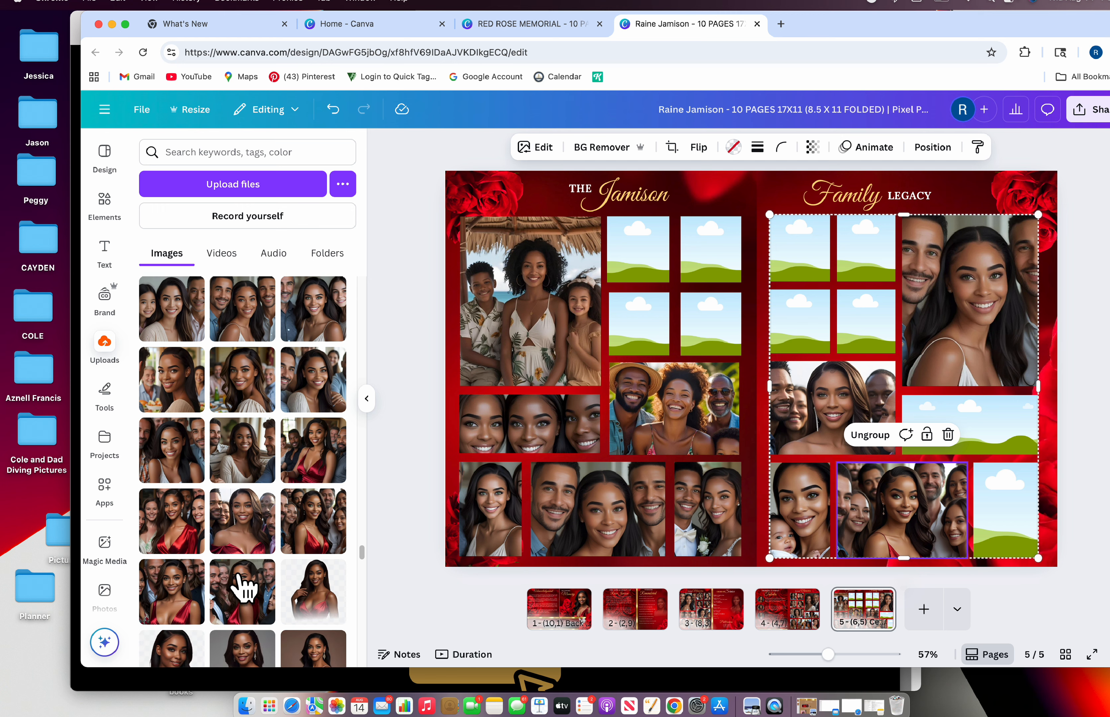
scroll(337, 435, up, 3)
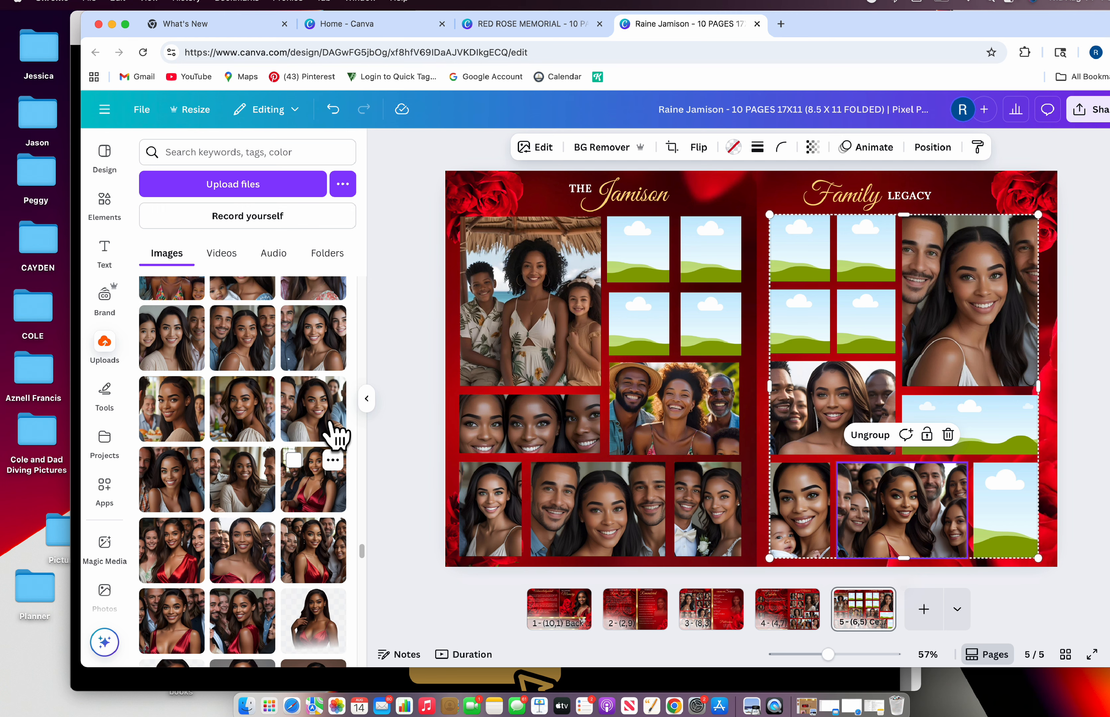
scroll(337, 435, up, 2)
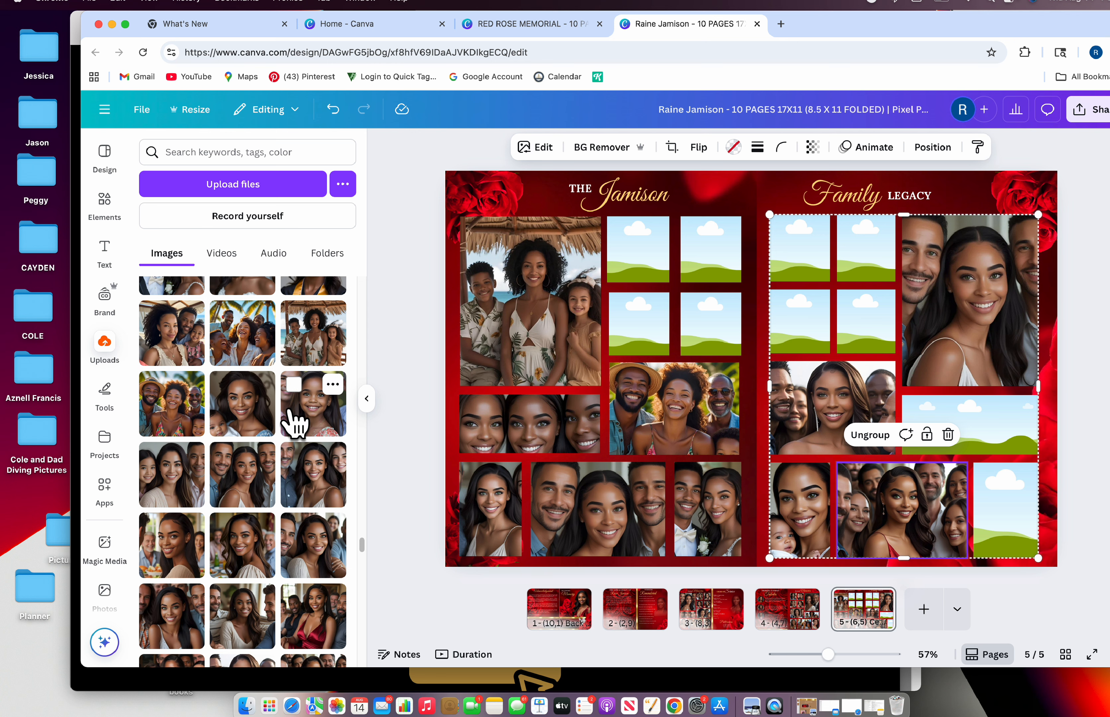
scroll(291, 420, up, 1)
scroll(292, 422, up, 1)
Place an uploaded portrait in an empty right-page frame and reposition it in the crop
drag(238, 333, 816, 322)
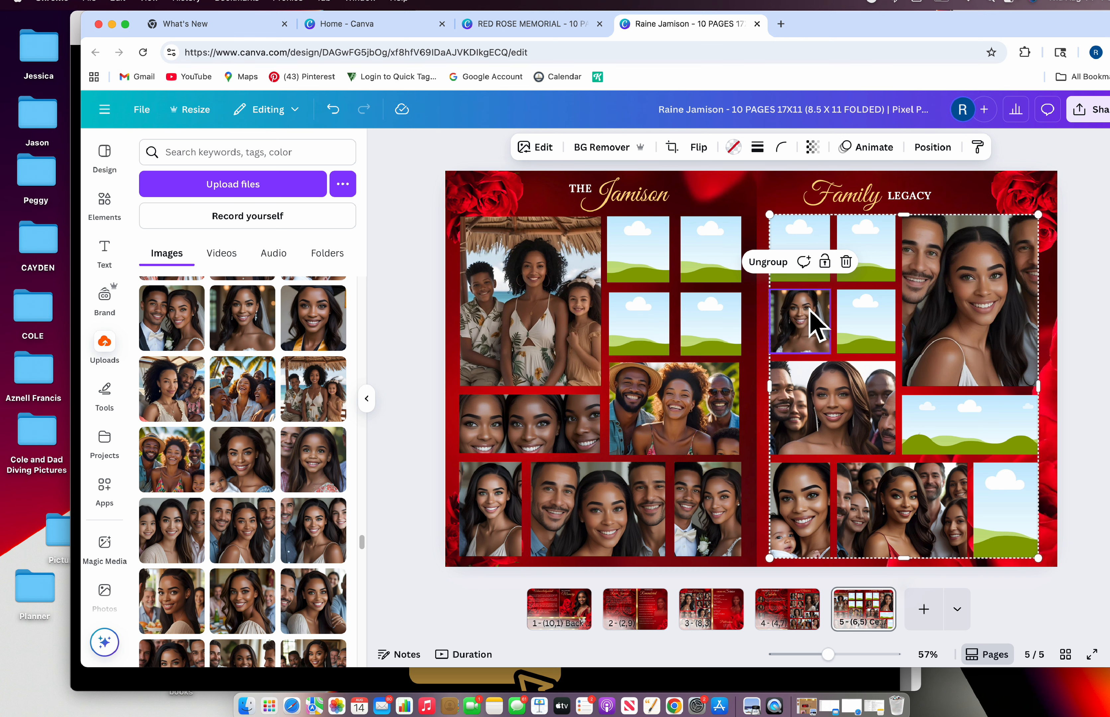
click(671, 147)
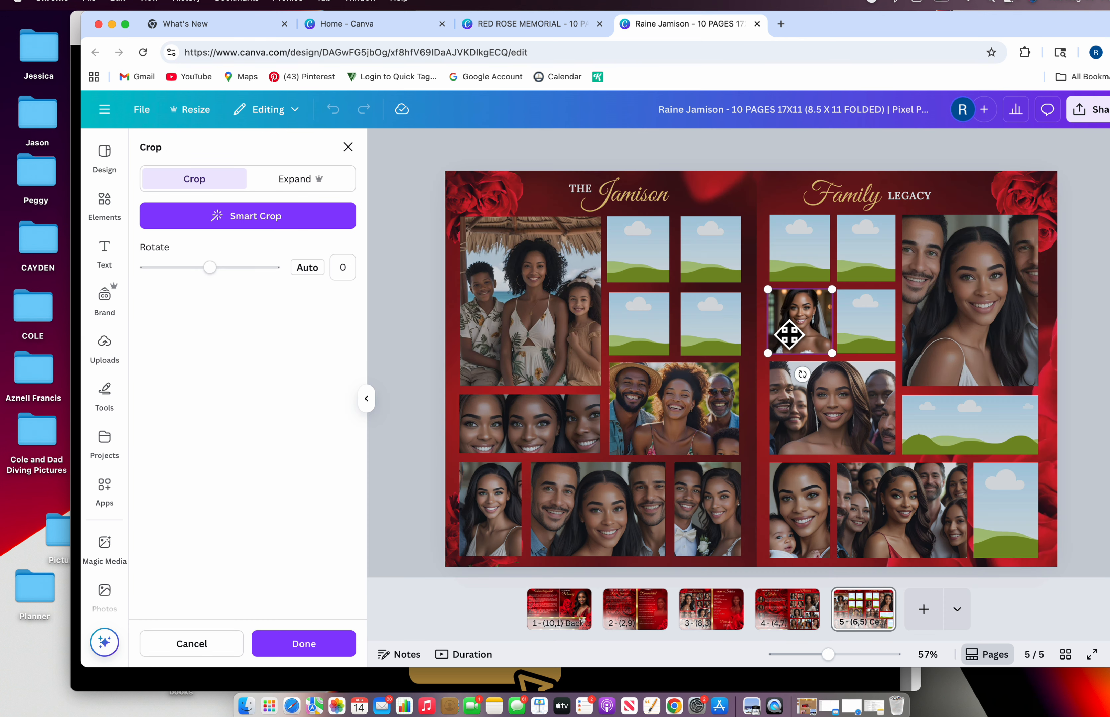
drag(789, 334, 803, 356)
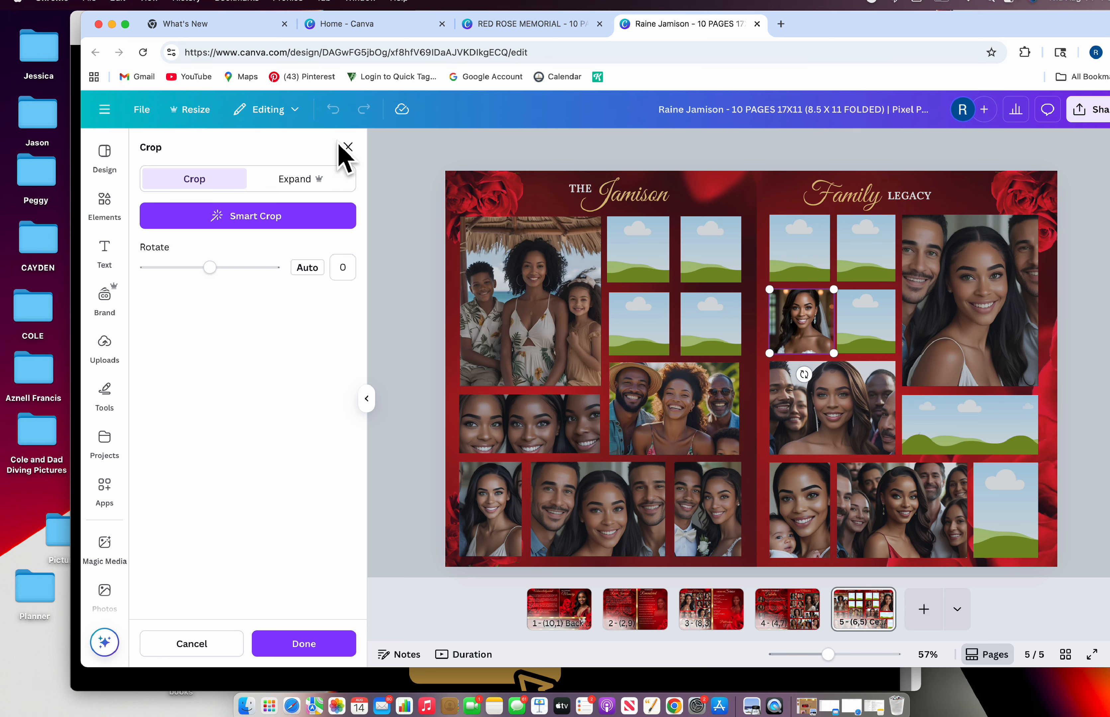
click(348, 148)
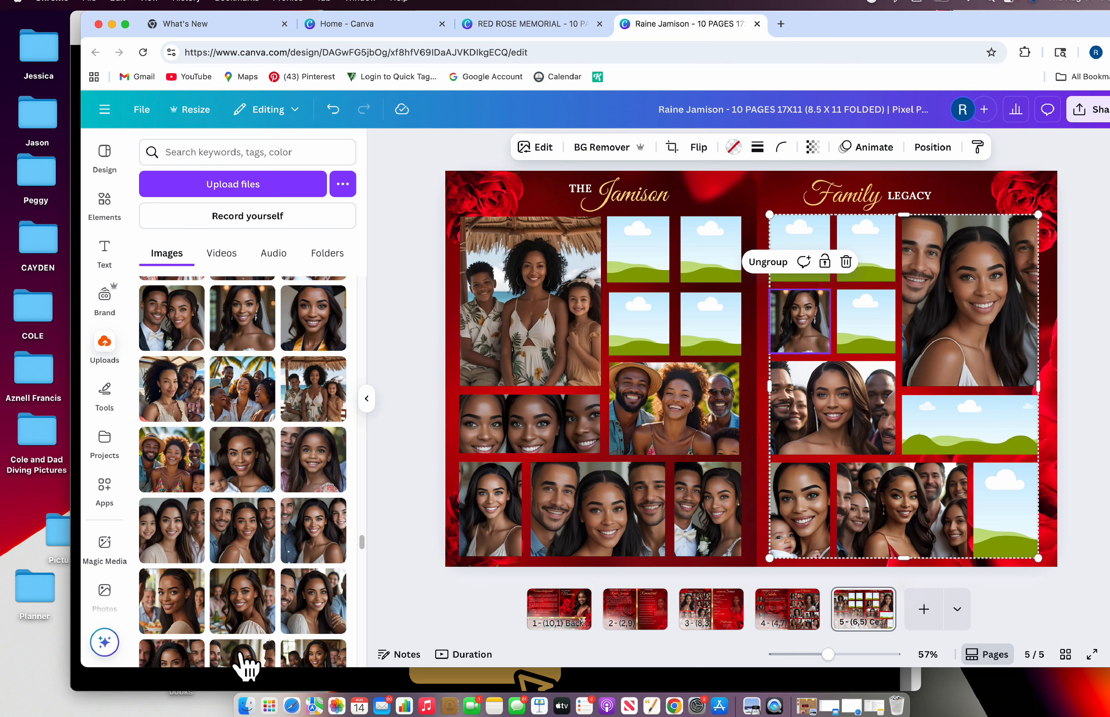
Drop the woman-and-older-woman photo into the empty left-page frame and check its crop
drag(255, 613, 820, 338)
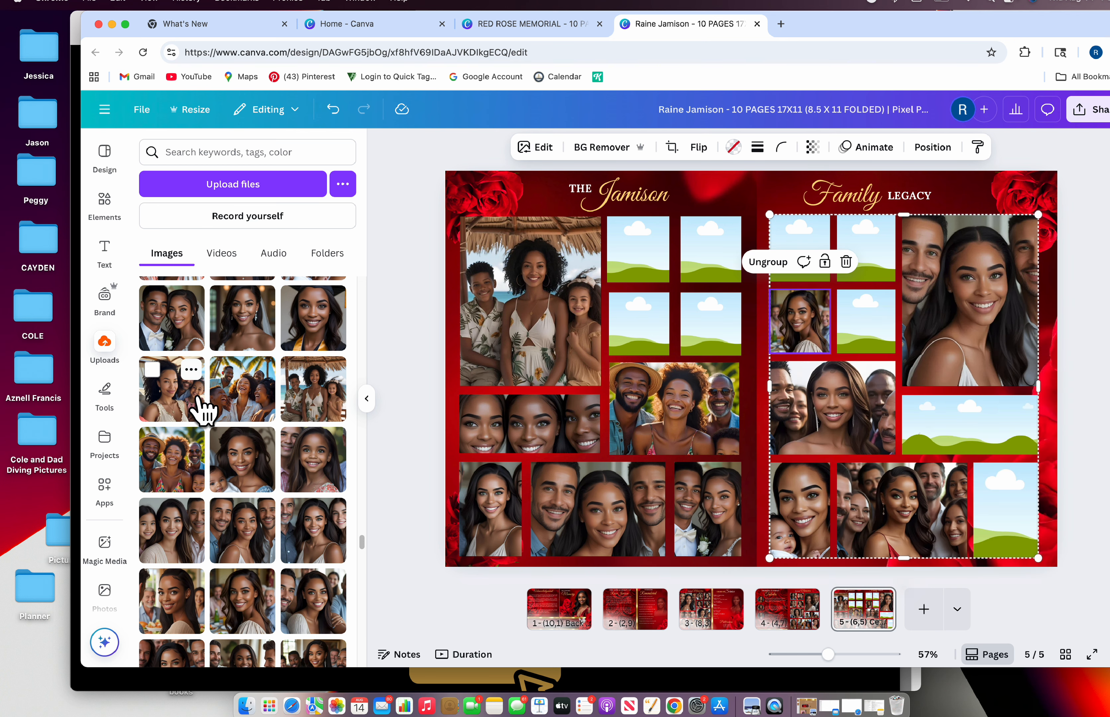
scroll(201, 411, up, 3)
scroll(200, 416, up, 5)
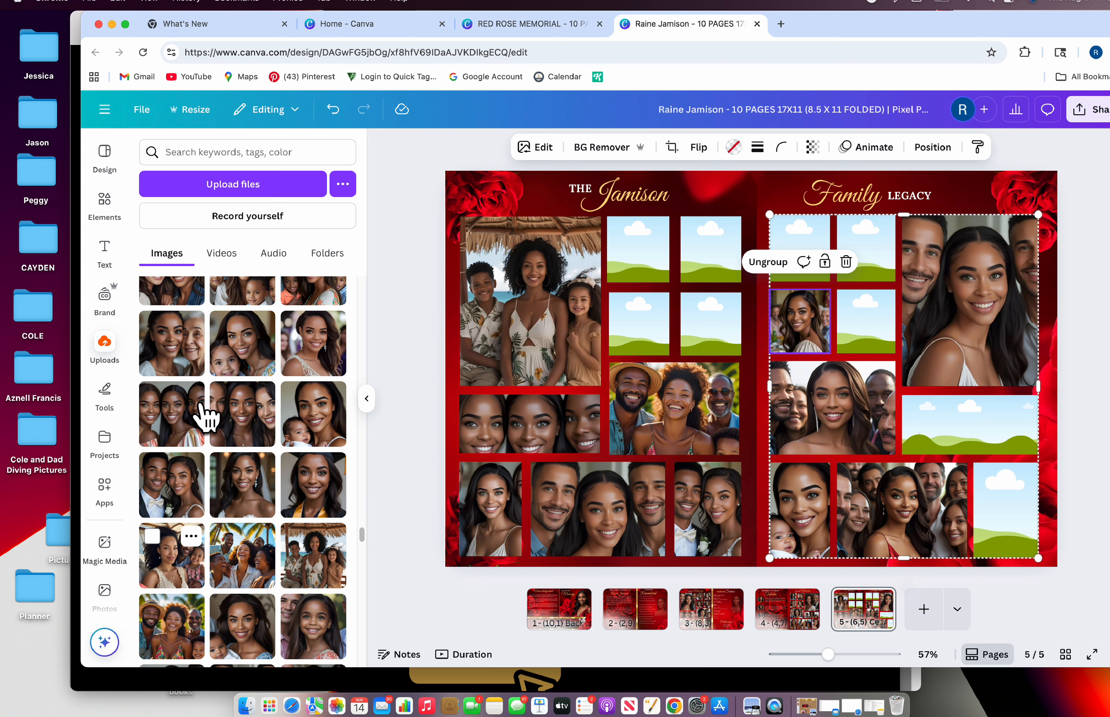
drag(187, 482, 624, 324)
click(672, 147)
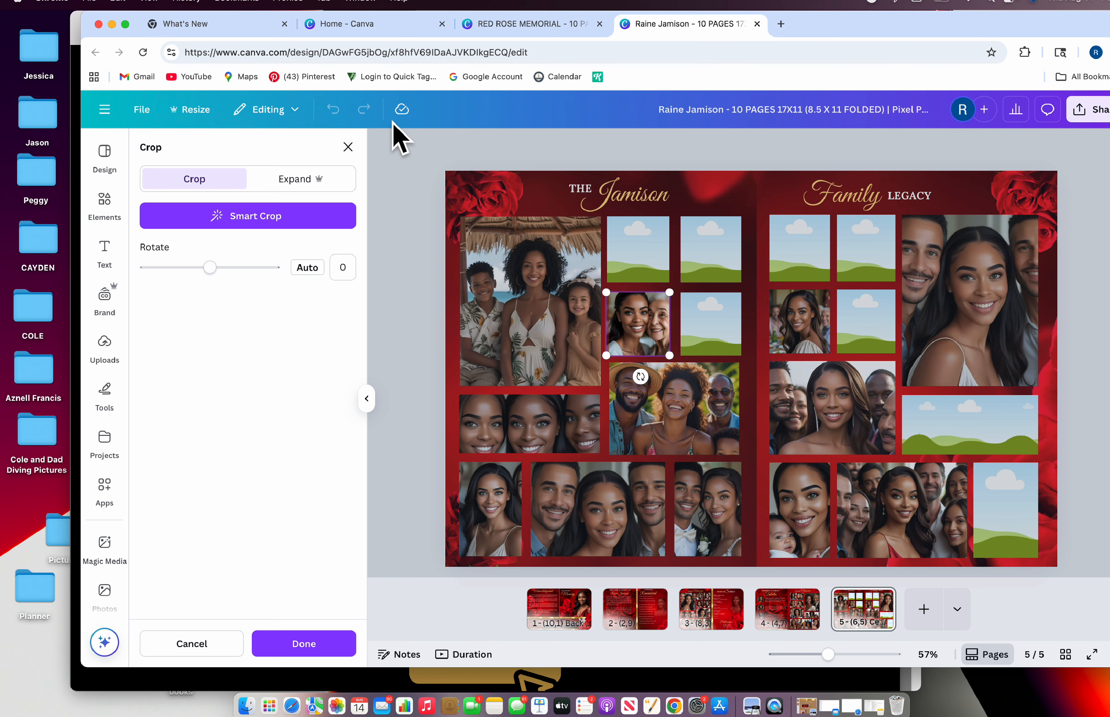
click(348, 148)
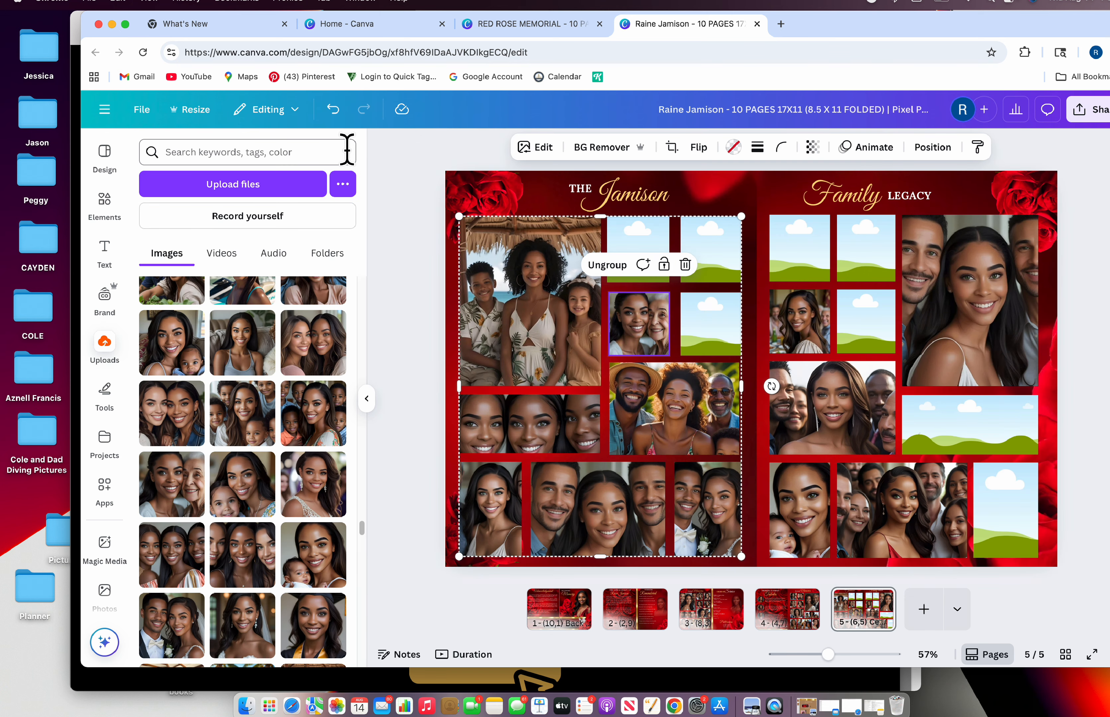
Delete the accidentally added woman-with-children photo and place the vintage wedding photo on page 5
click(250, 445)
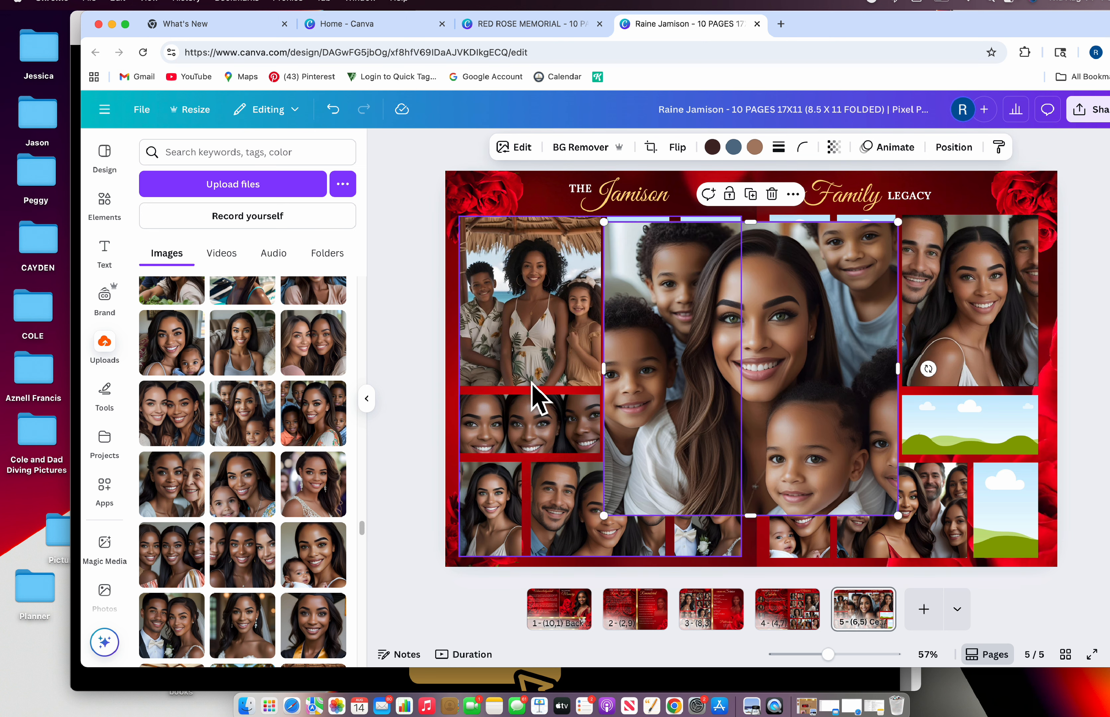
click(772, 194)
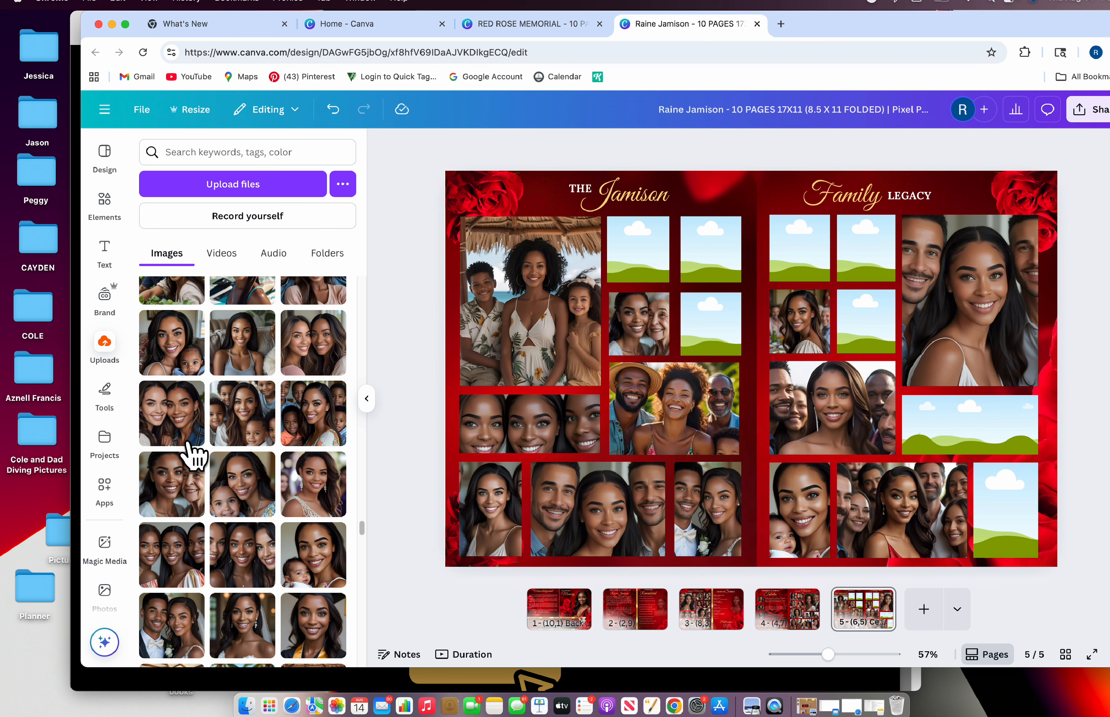
scroll(241, 483, up, 10)
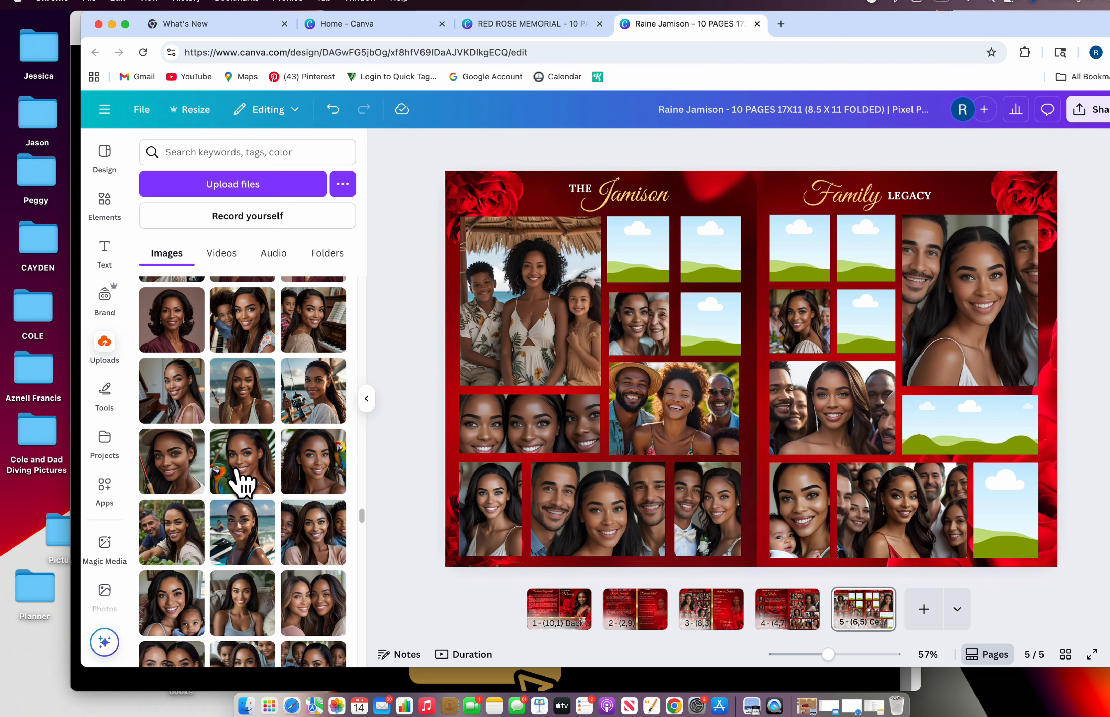
scroll(240, 482, up, 15)
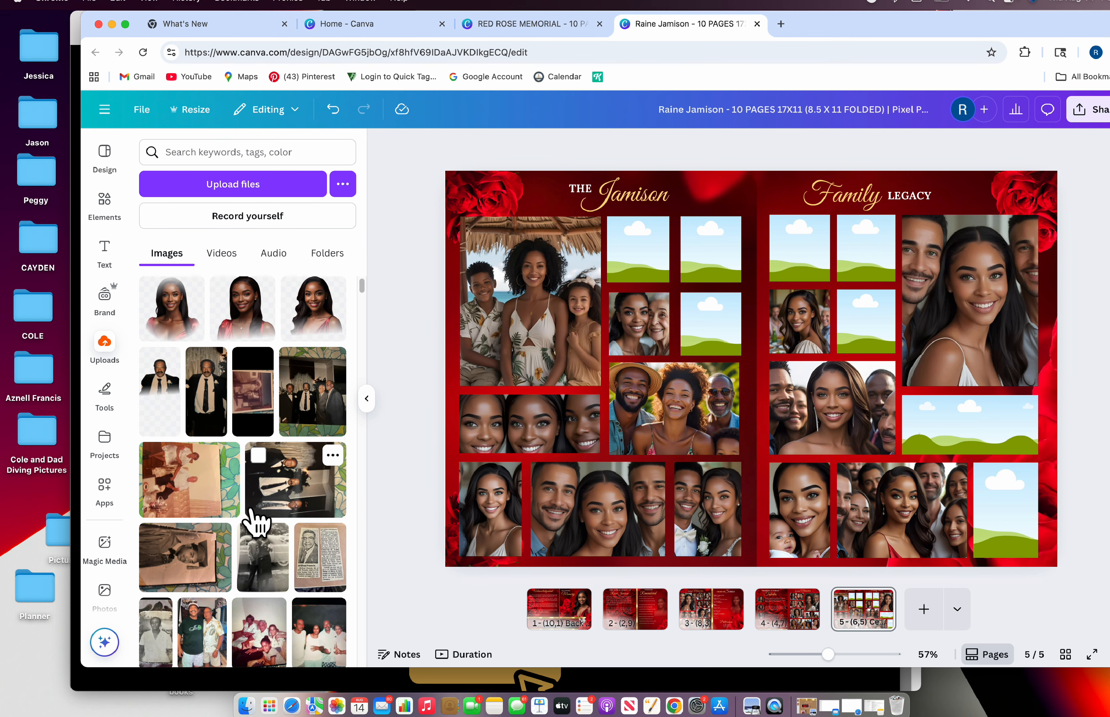
scroll(254, 513, down, 3)
scroll(258, 522, down, 6)
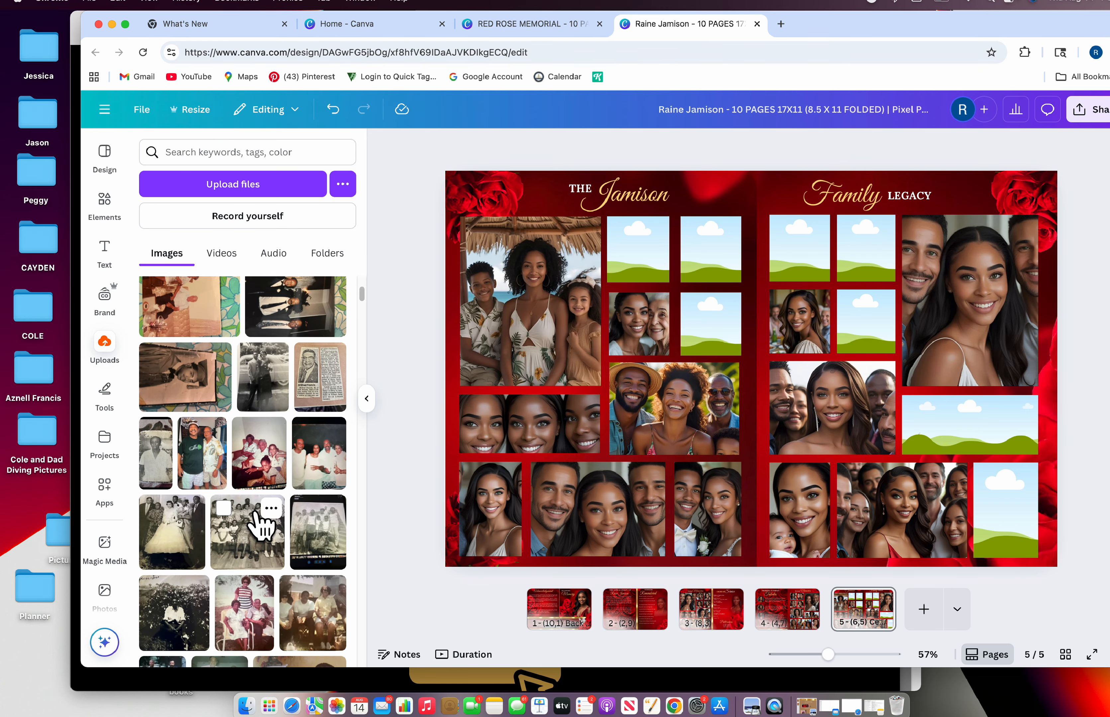
drag(178, 384, 159, 441)
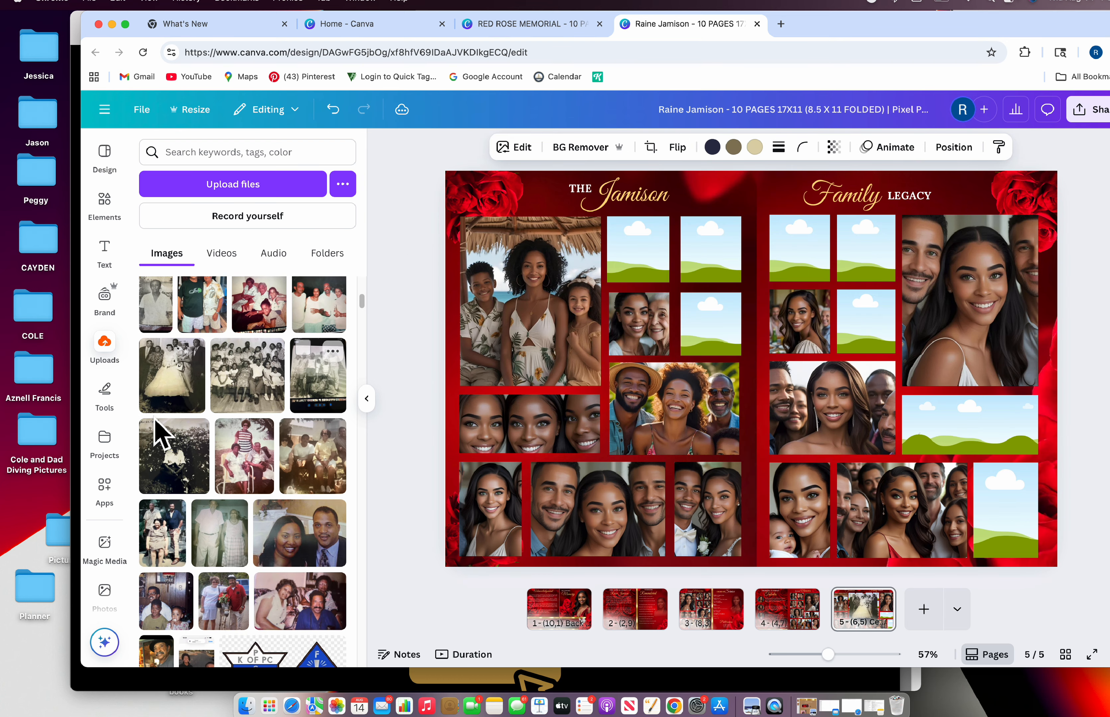
click(166, 396)
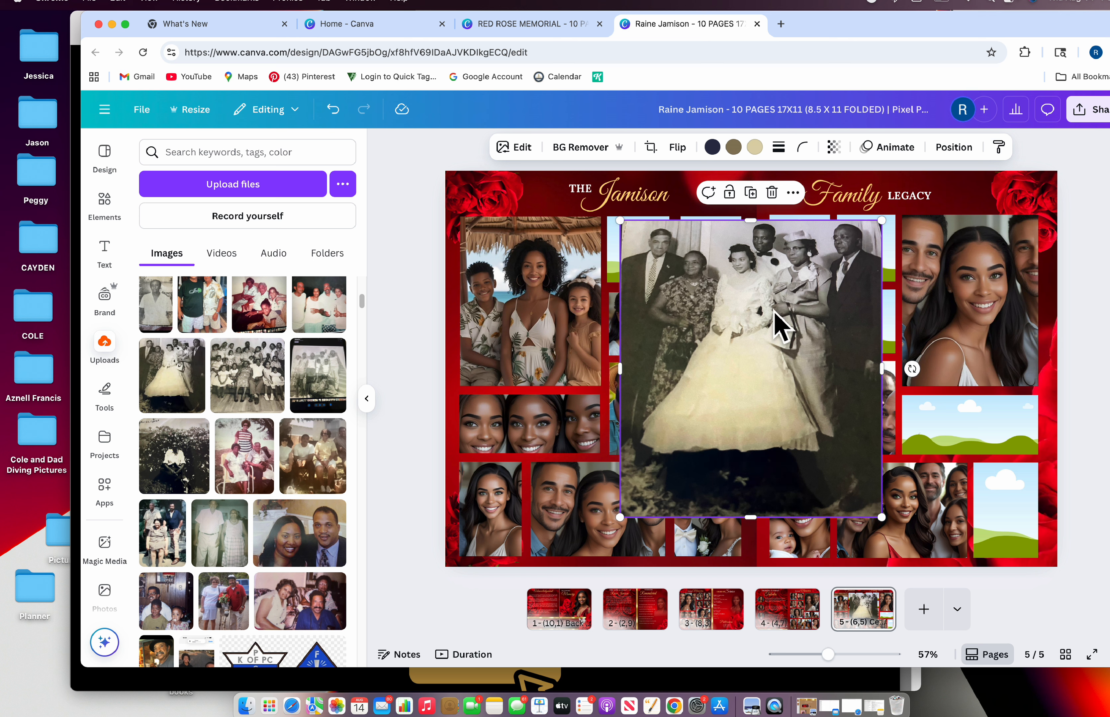
click(265, 155)
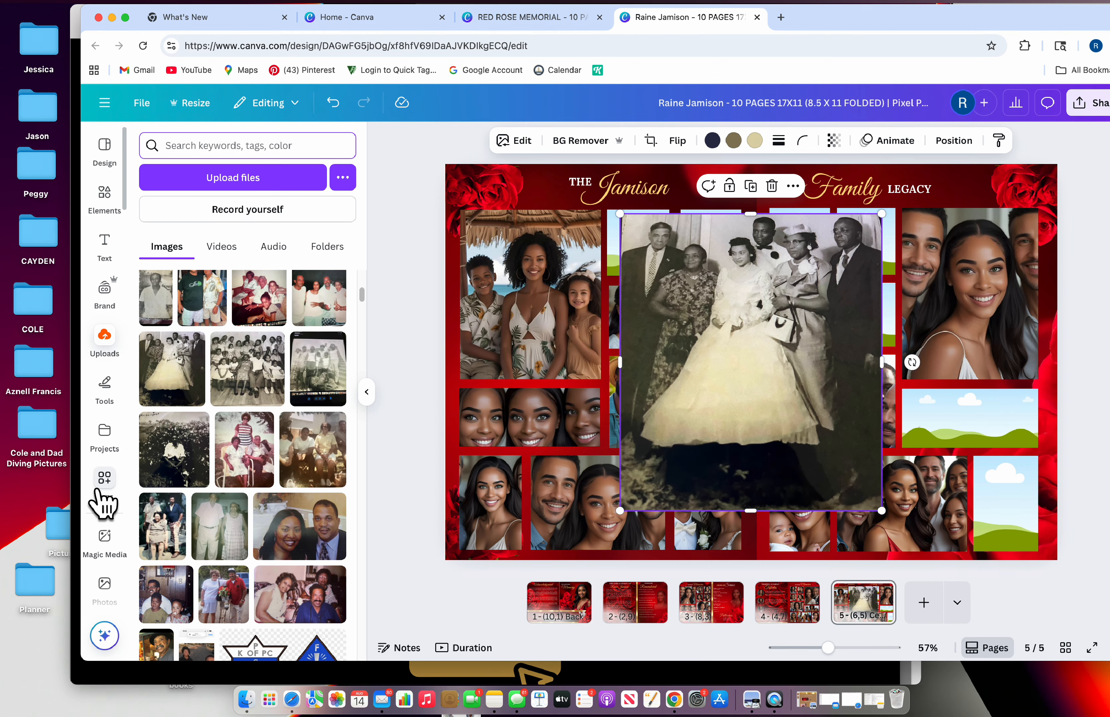
Search Apps for 'upsa', open Image Upscaler, and choose 4x upscale for the wedding photo
click(112, 432)
click(209, 151)
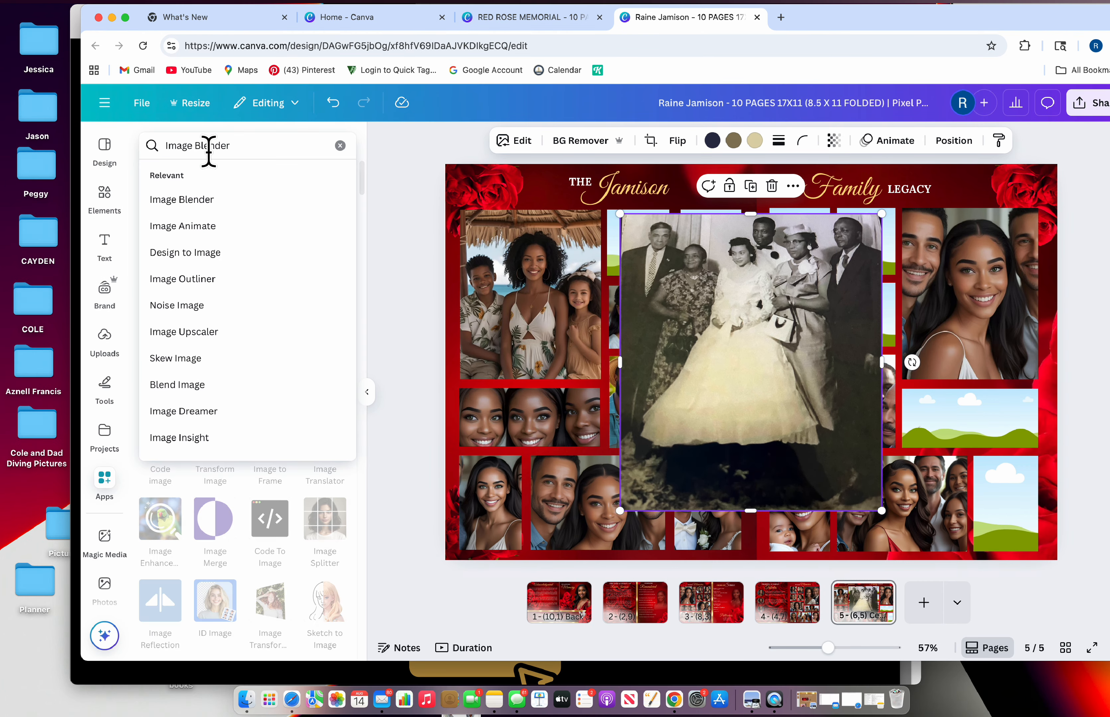
drag(235, 146, 189, 138)
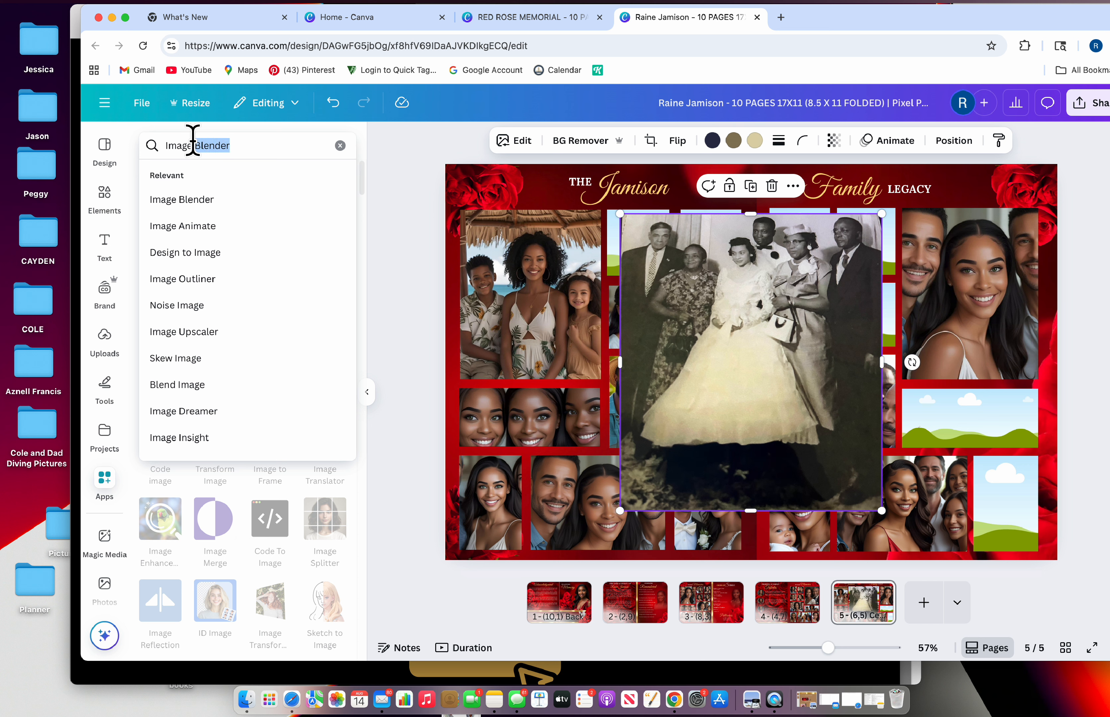
text(up)
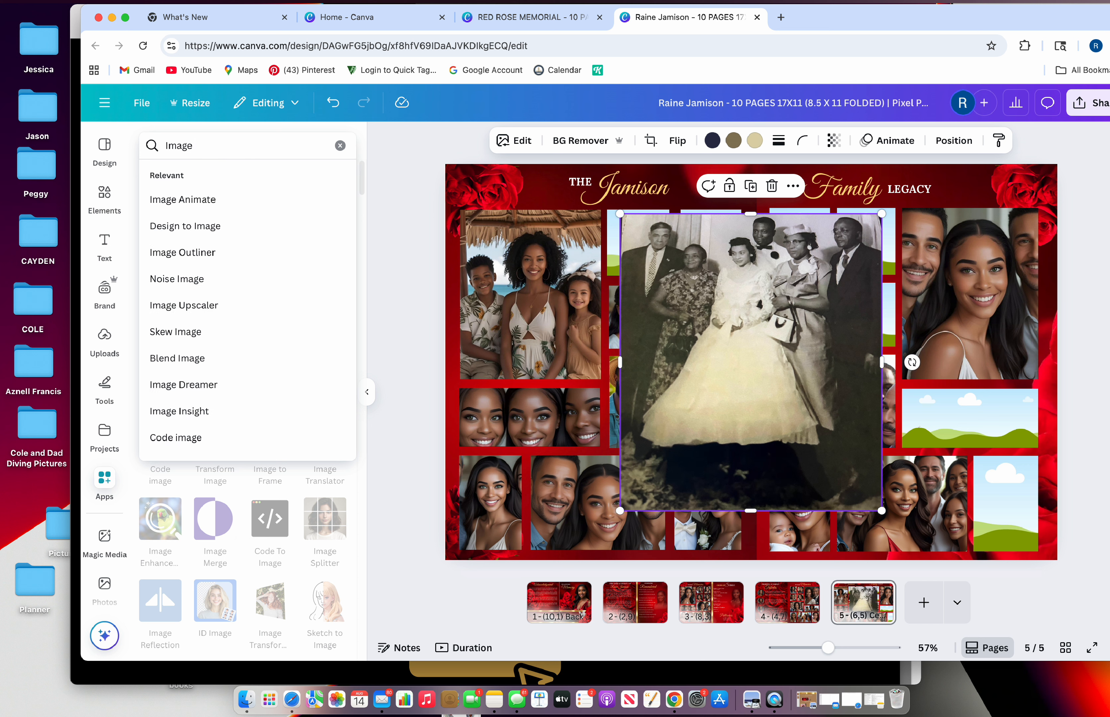
text(saler)
key(Return)
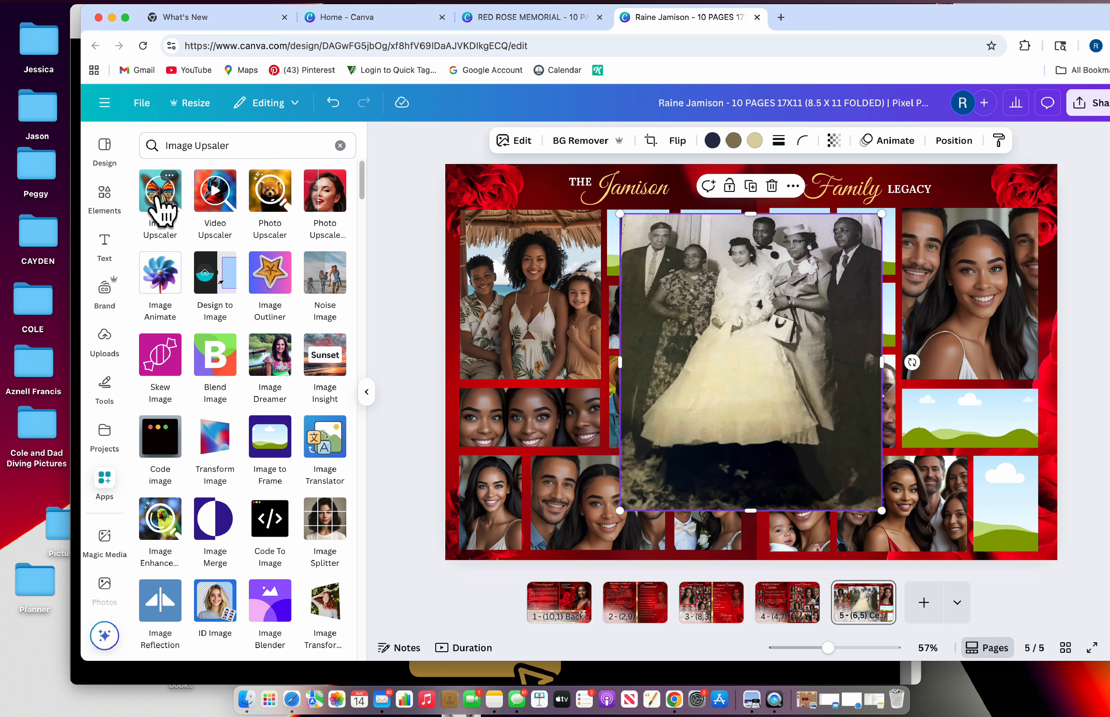
click(158, 210)
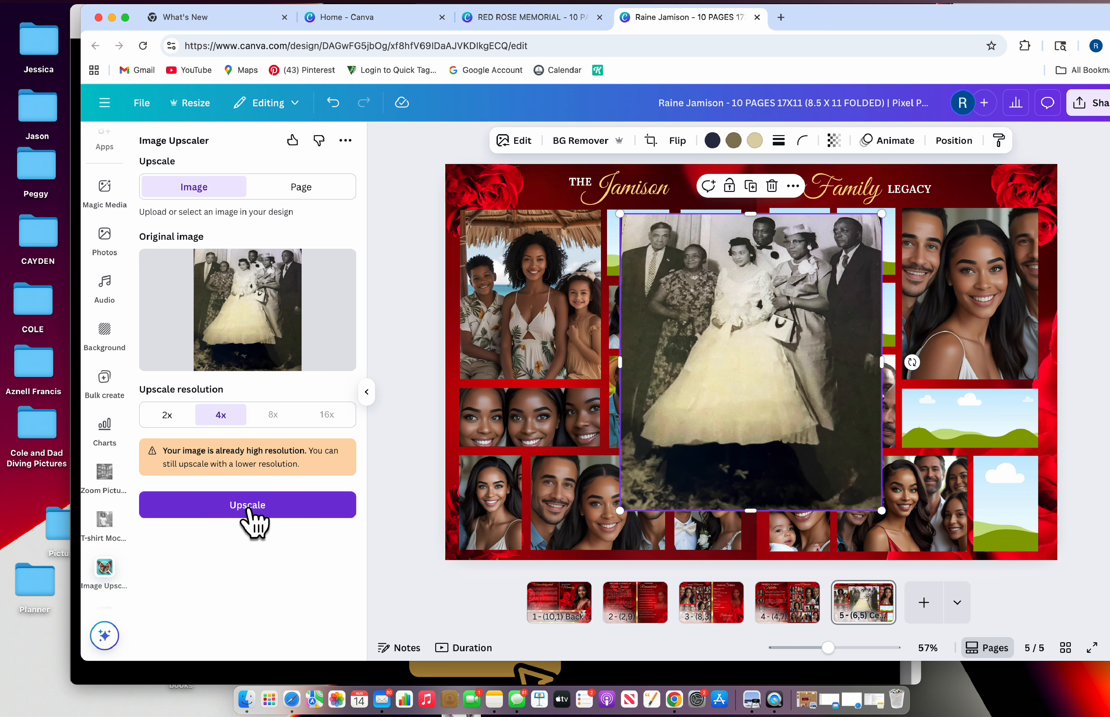
click(250, 521)
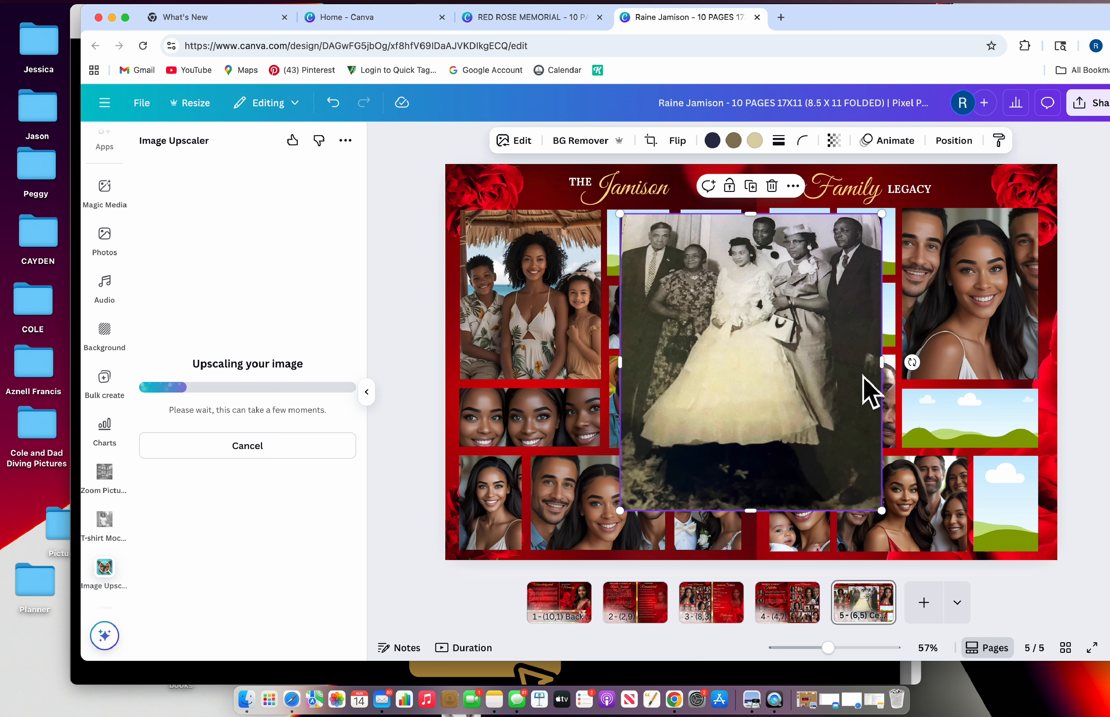
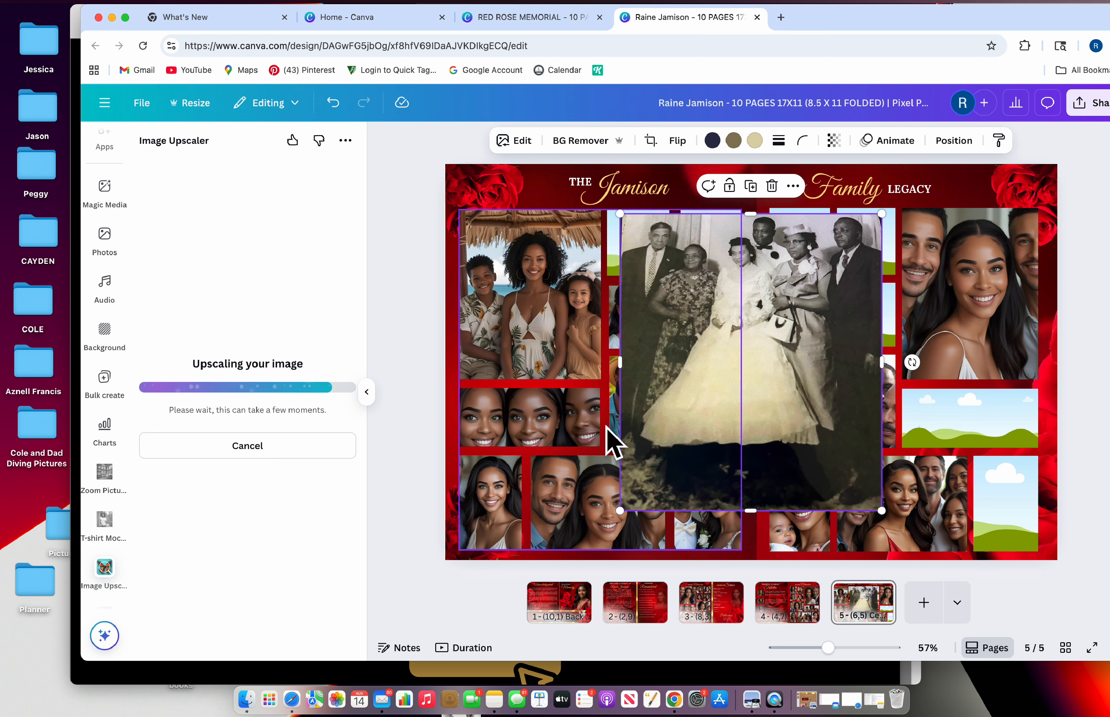
Try the vintage wedding photo in a small left-page frame, then remove it again
mouse_move(711, 355)
mouse_down()
mouse_move(709, 400)
mouse_move(732, 361)
mouse_move(716, 327)
mouse_move(715, 337)
mouse_up()
click(731, 334)
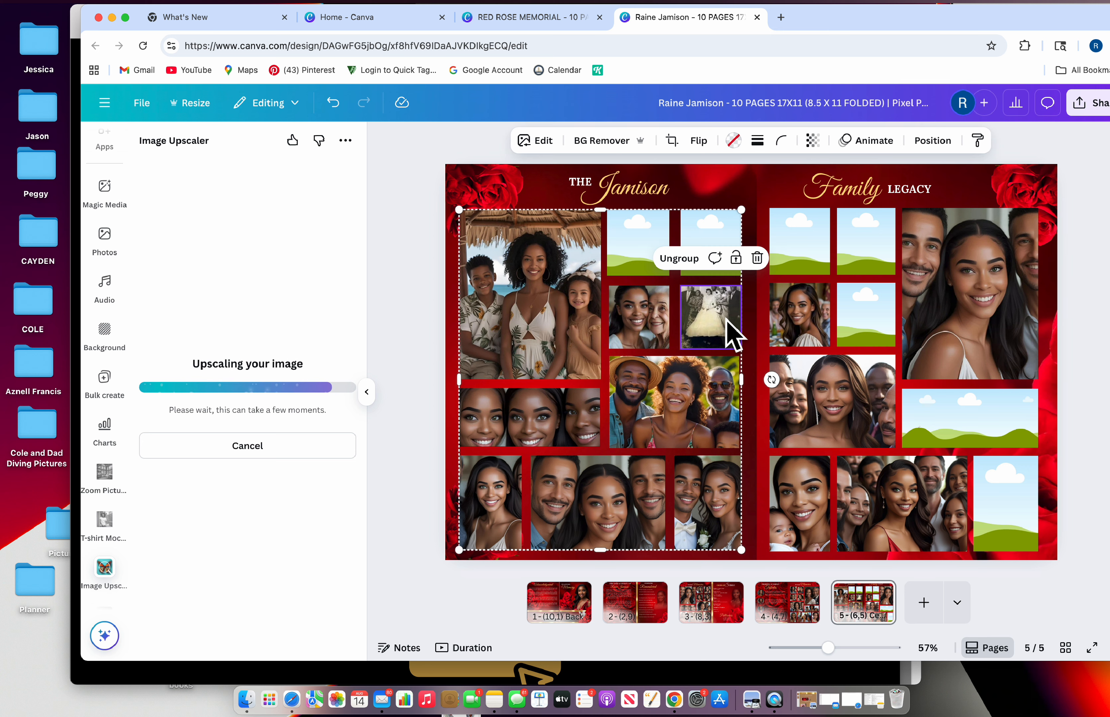
click(757, 259)
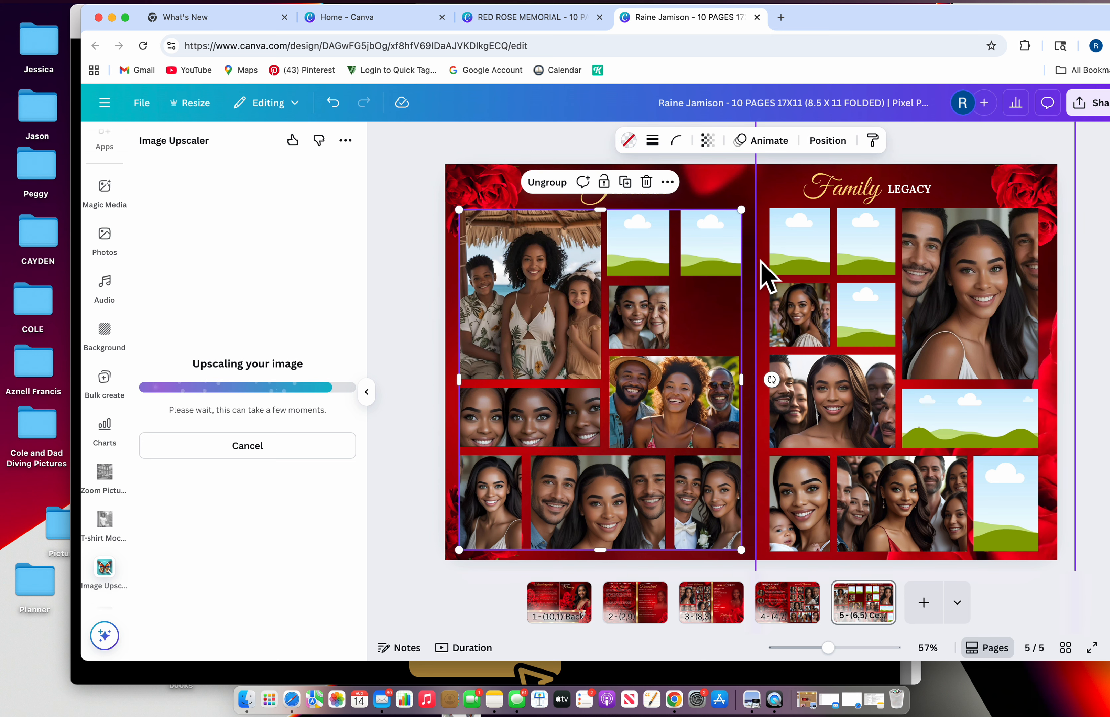
click(333, 103)
click(337, 105)
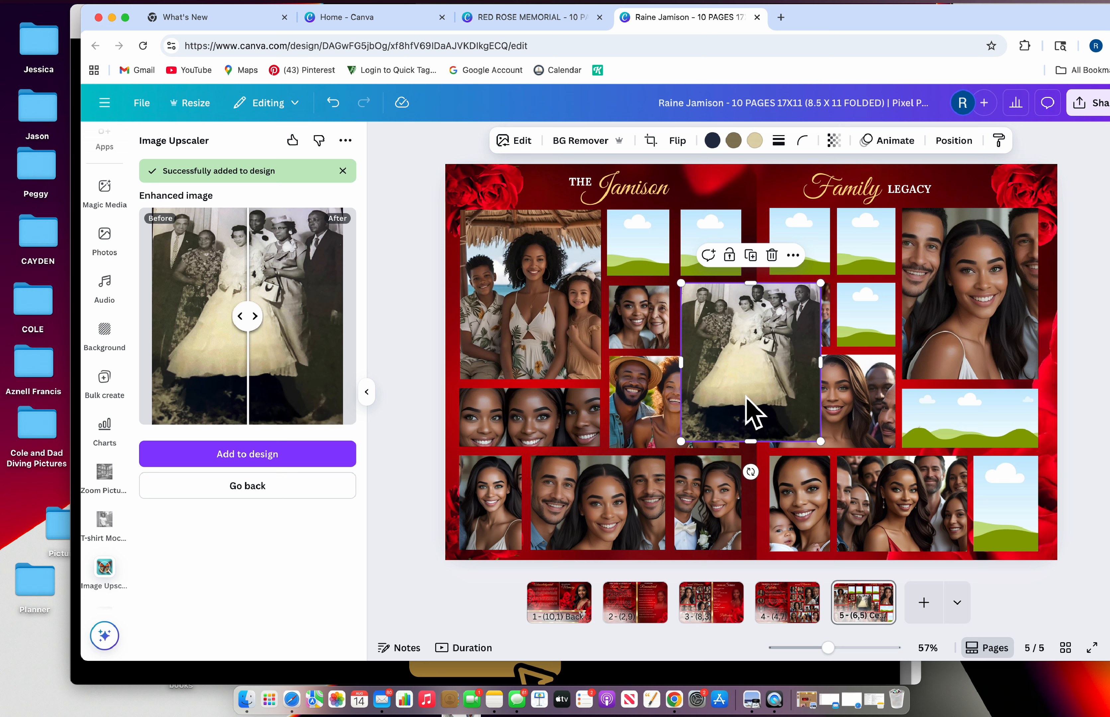
Put the upscaled wedding photo into the right page's middle-left frame and nudge the collage down
drag(747, 384, 877, 380)
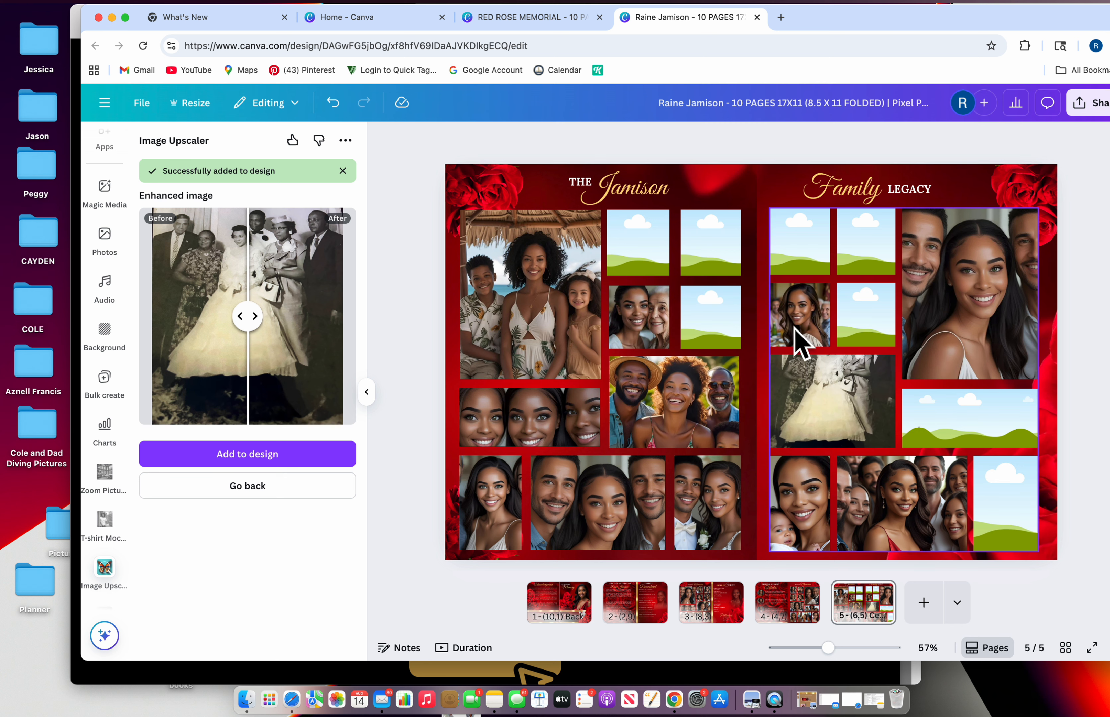
click(861, 409)
drag(855, 394, 858, 402)
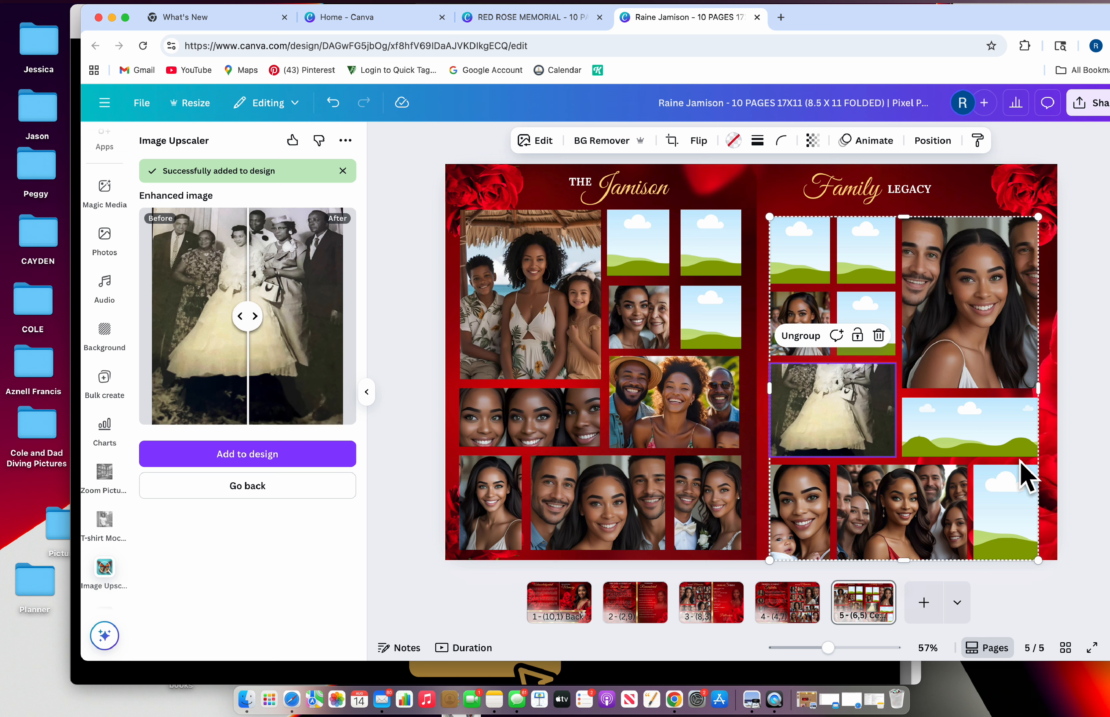
Crop the wedding photo lower within its frame and close the upscaler panel
click(672, 141)
drag(842, 421, 843, 459)
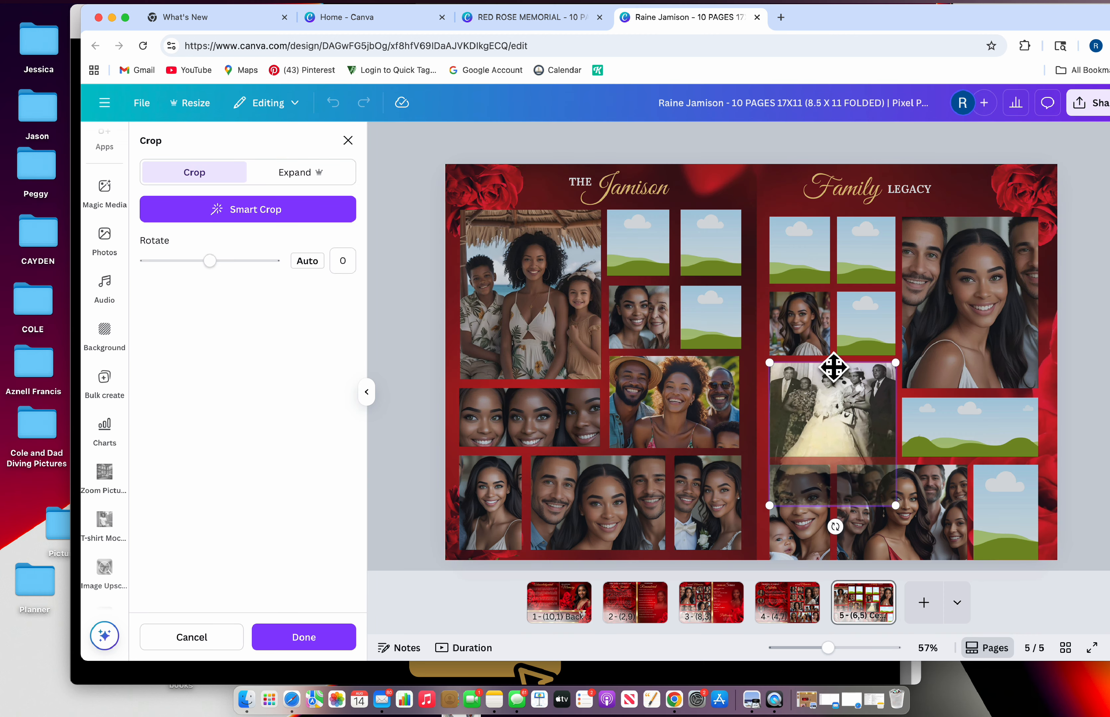
click(347, 141)
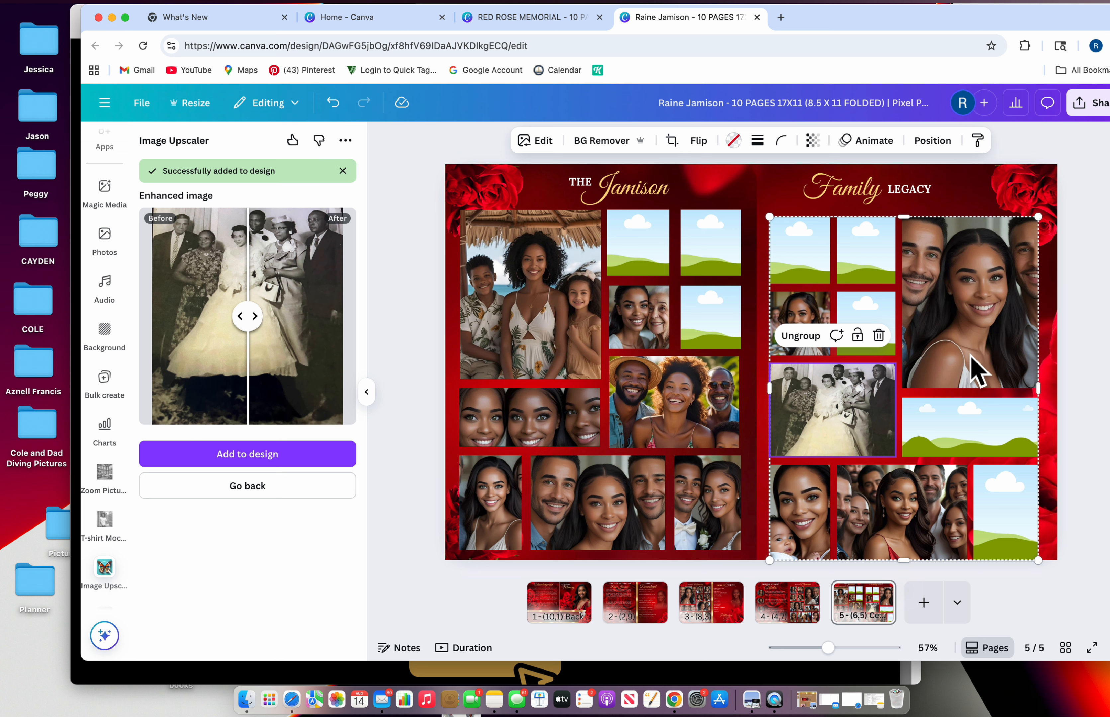
click(1070, 413)
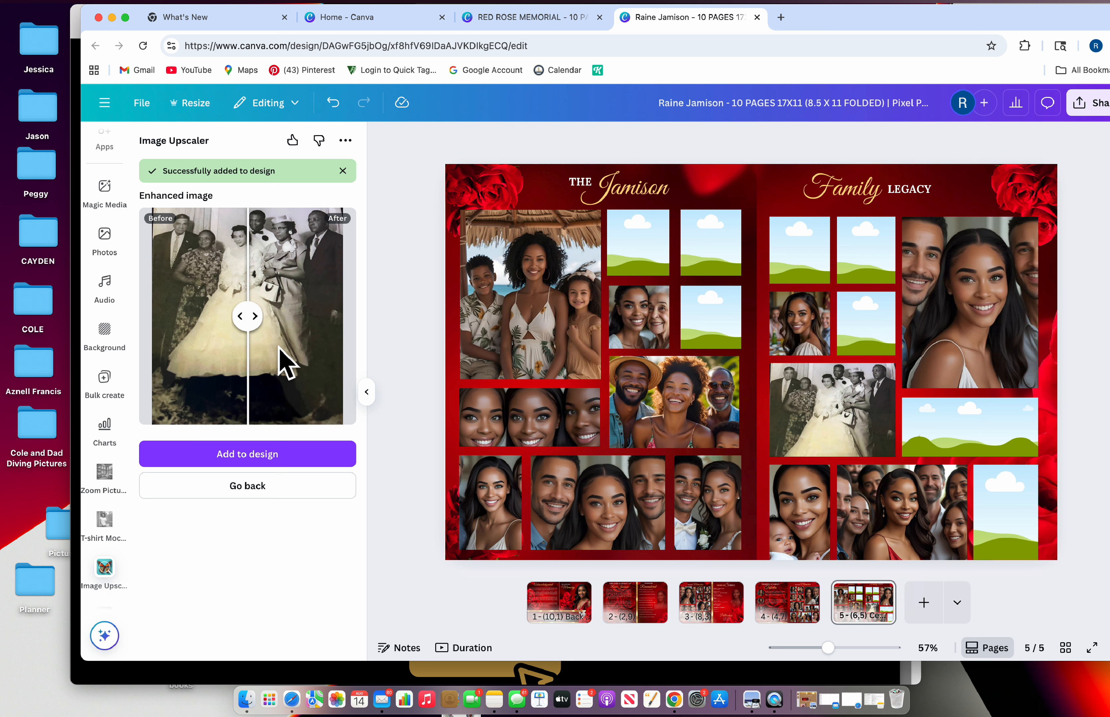
click(367, 392)
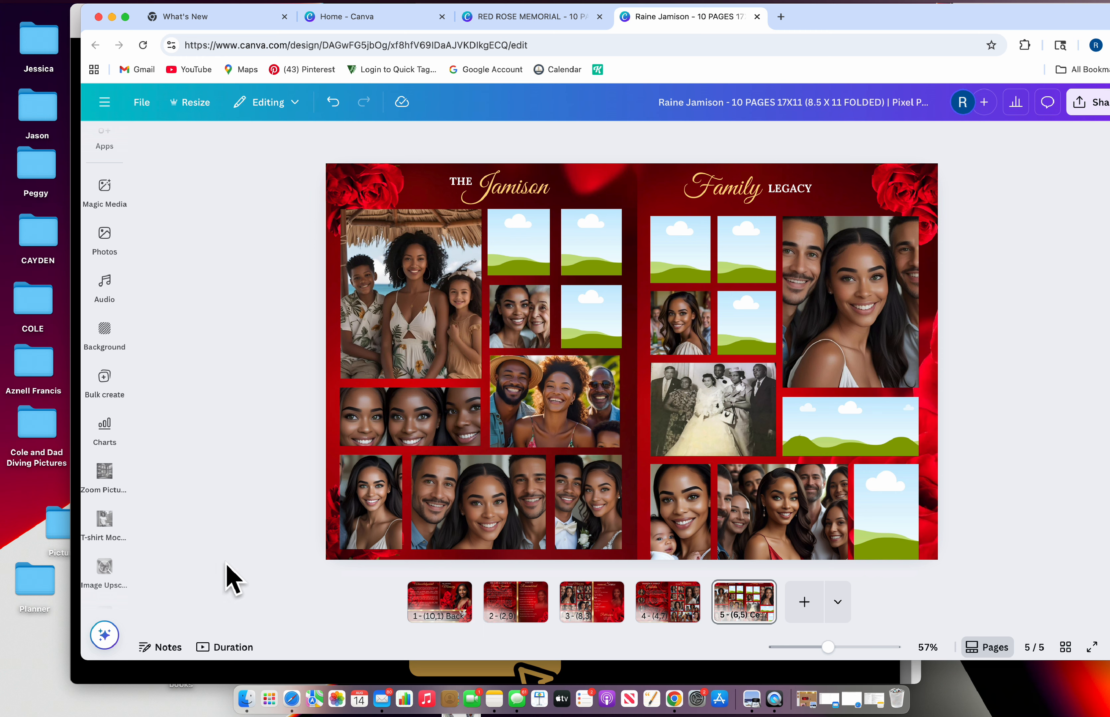
Switch the side panel from image apps to Uploads and browse the uploaded photos
mouse_move(125, 252)
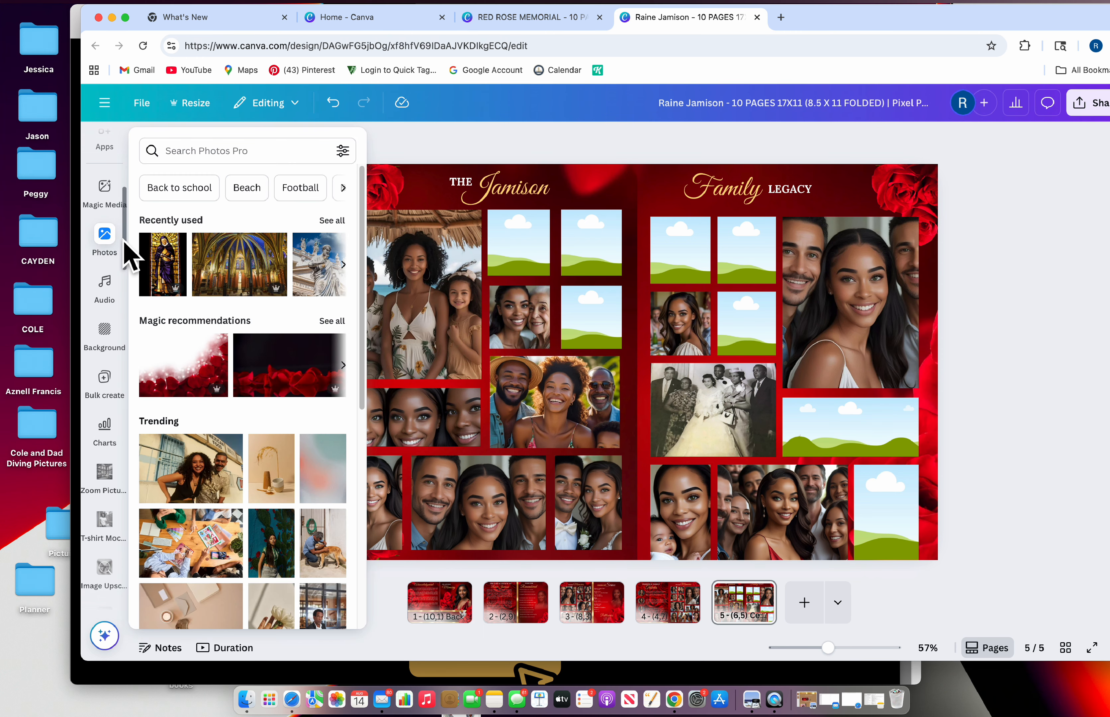
scroll(108, 373, down, 8)
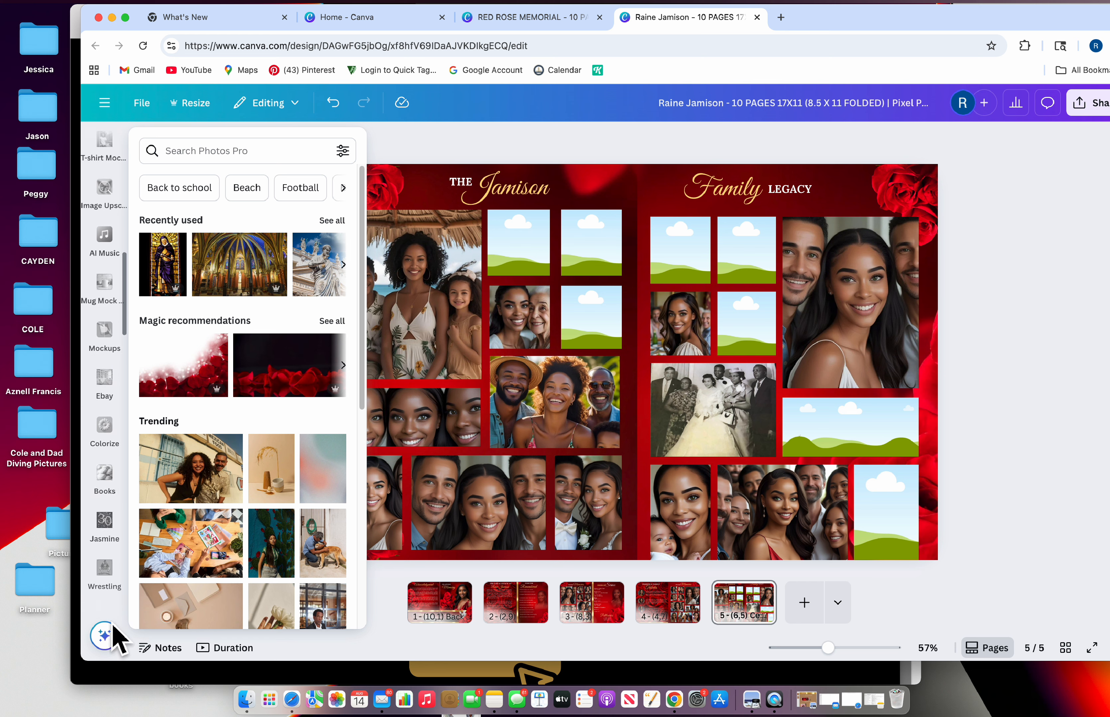
scroll(115, 340, up, 8)
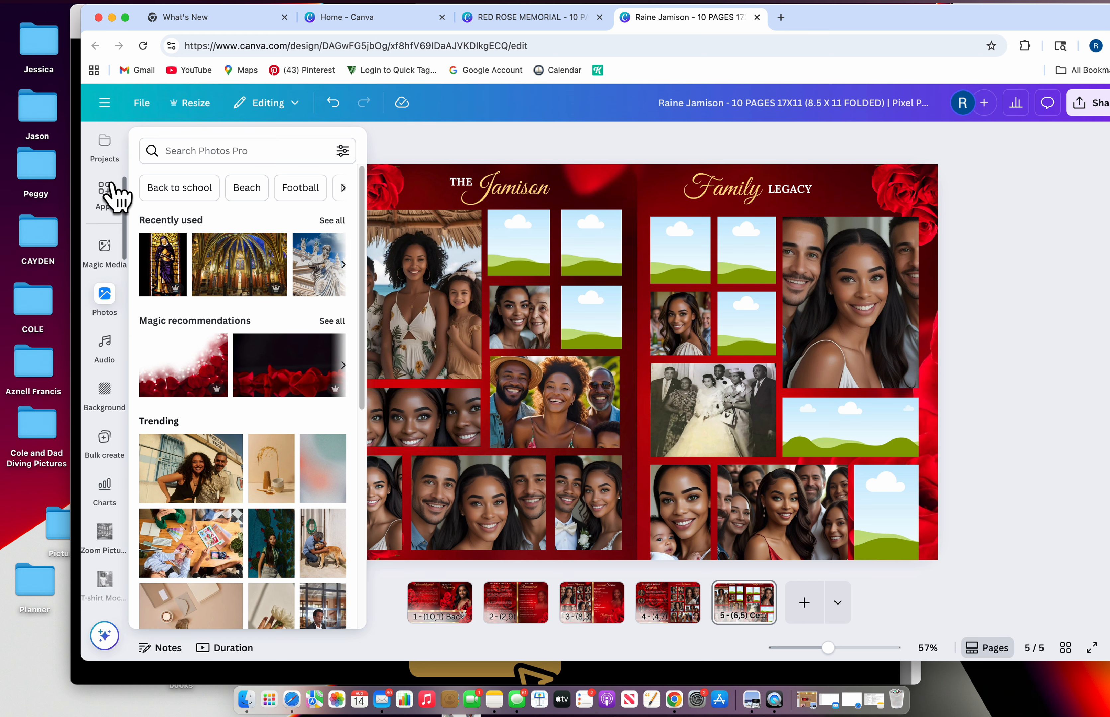
click(105, 191)
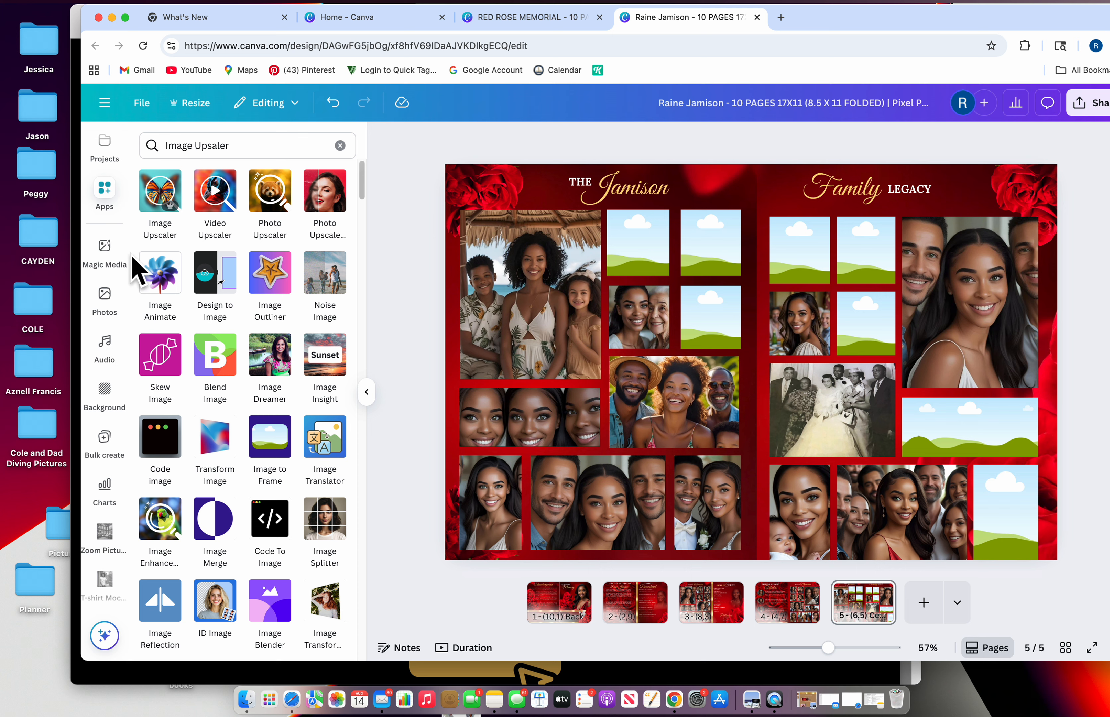
scroll(124, 187, up, 3)
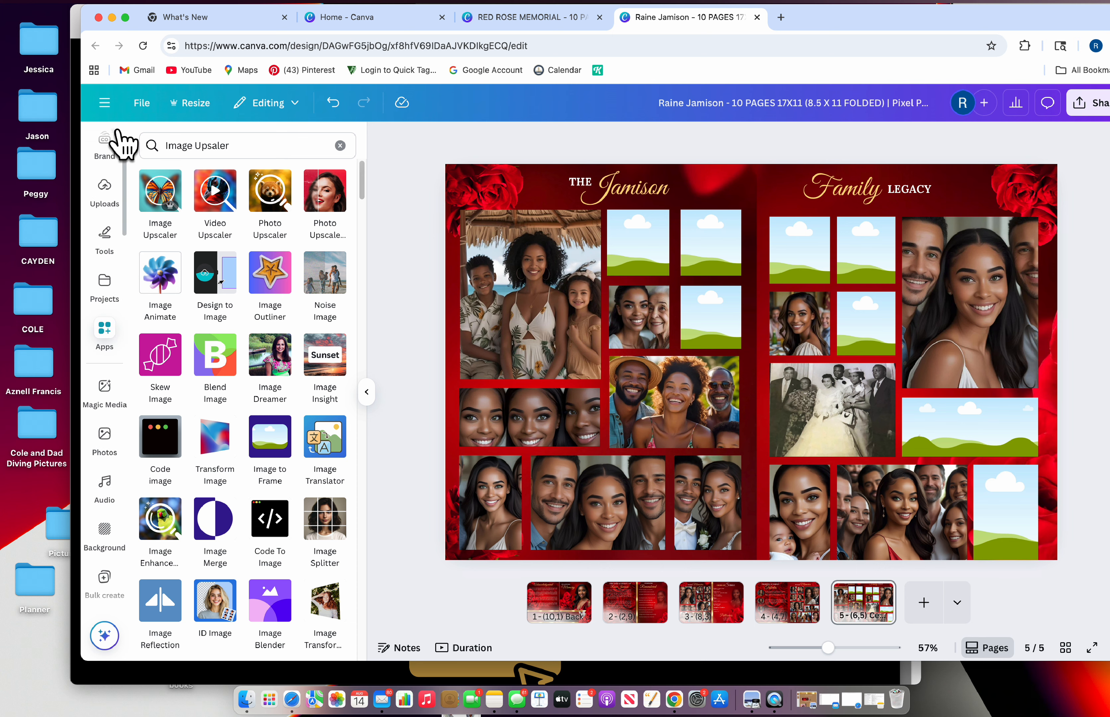
click(105, 187)
scroll(247, 506, down, 10)
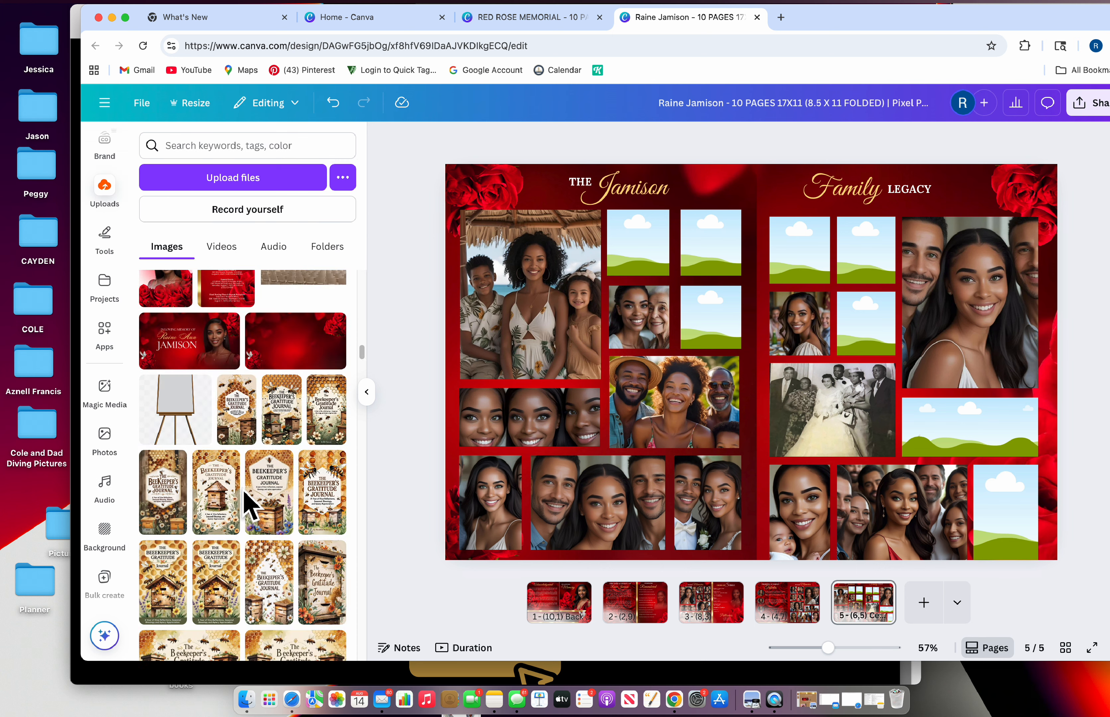
scroll(247, 508, down, 10)
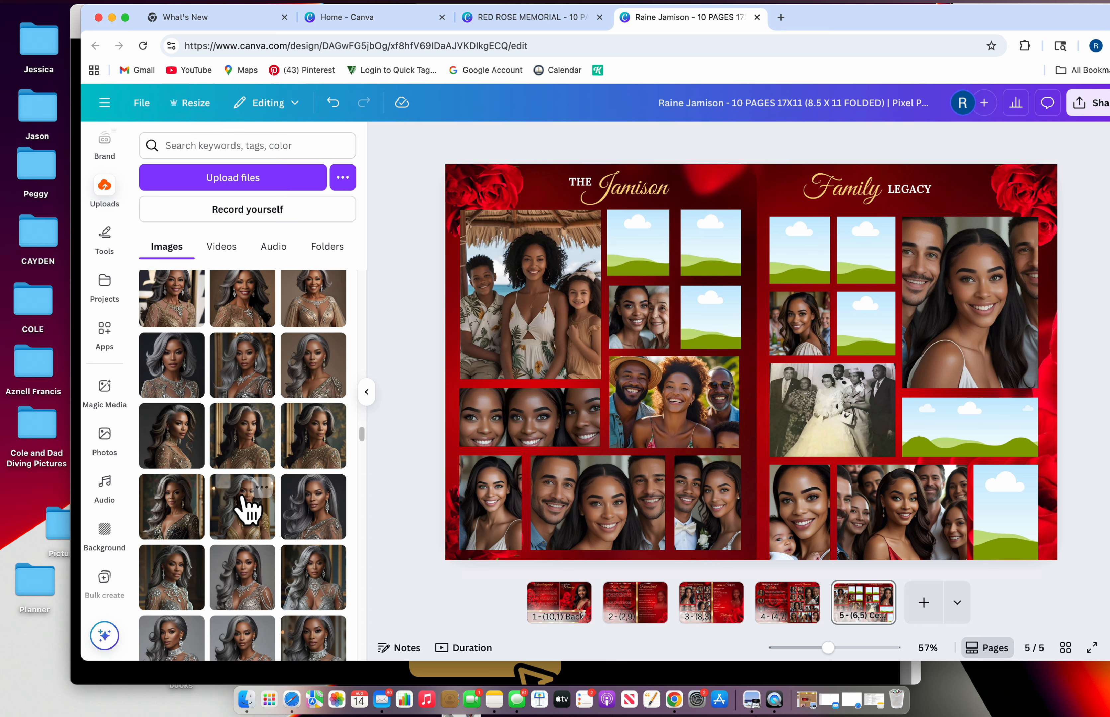
scroll(249, 503, down, 10)
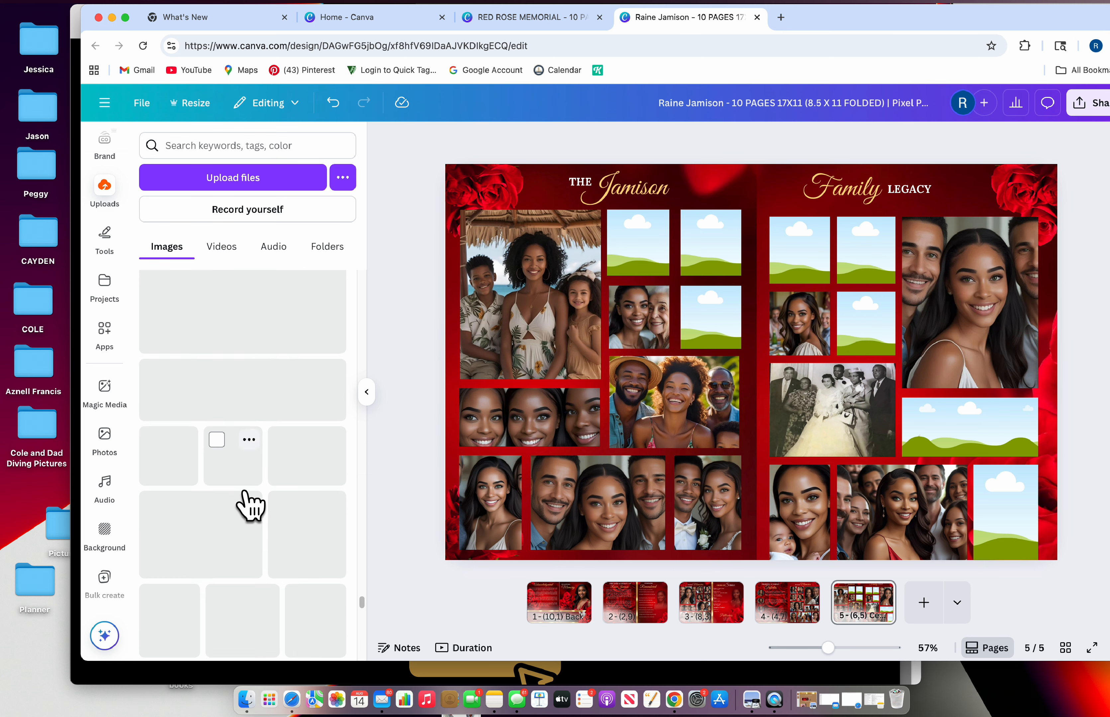
scroll(249, 506, up, 5)
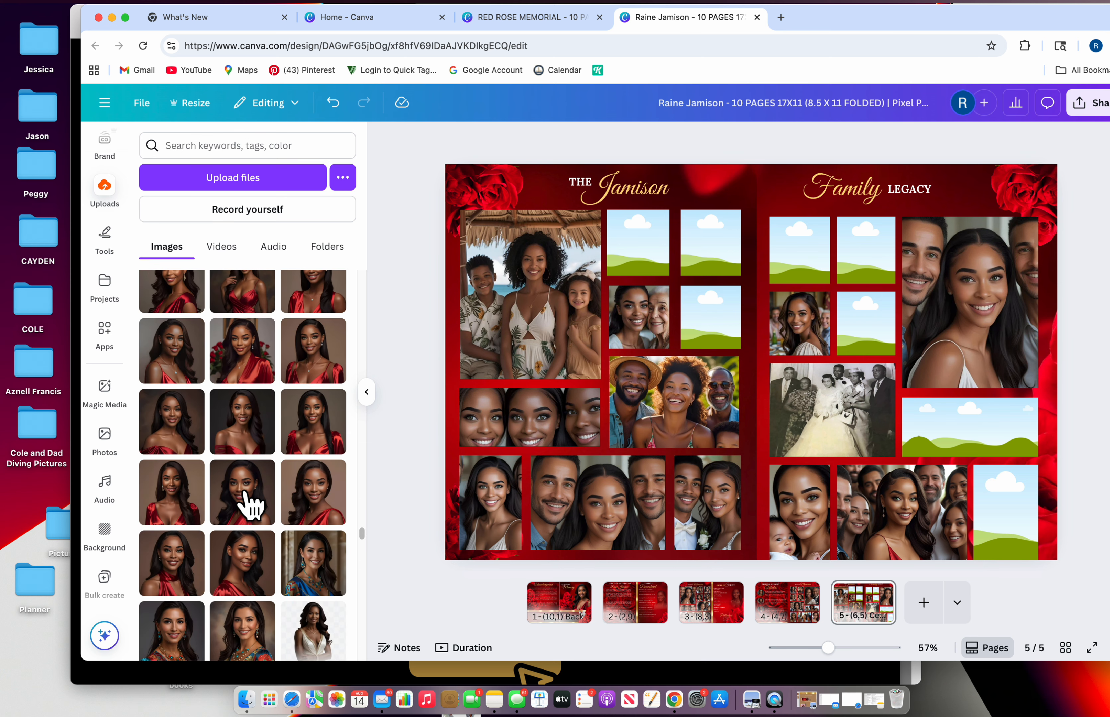
scroll(259, 448, up, 3)
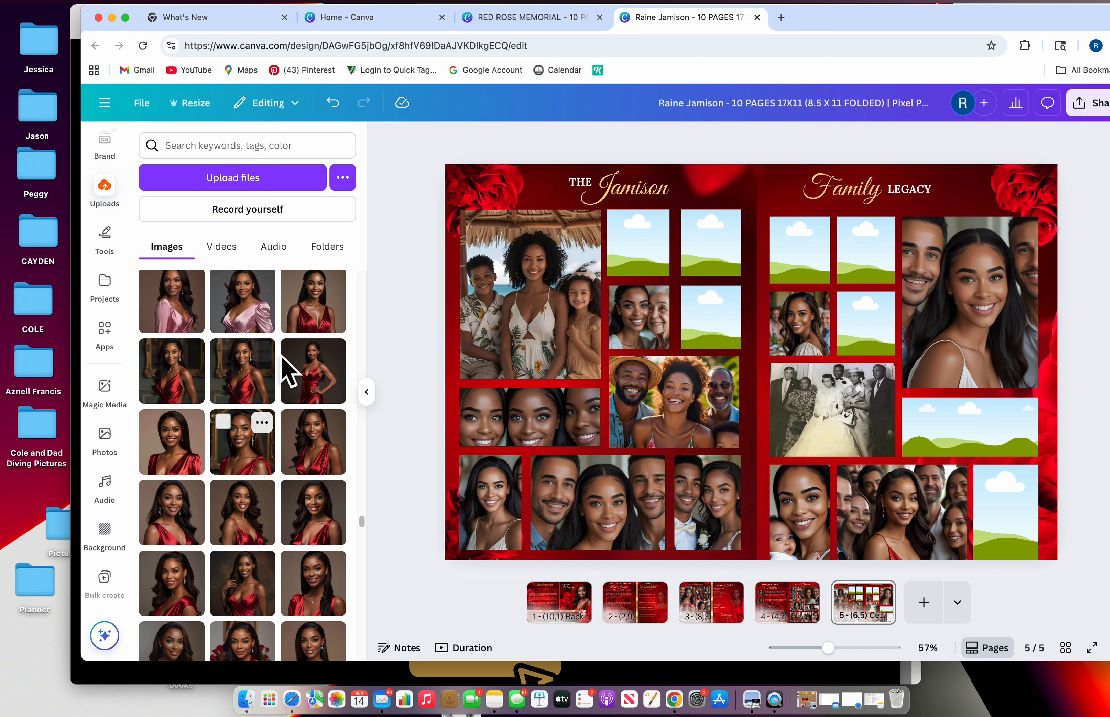
scroll(284, 354, up, 4)
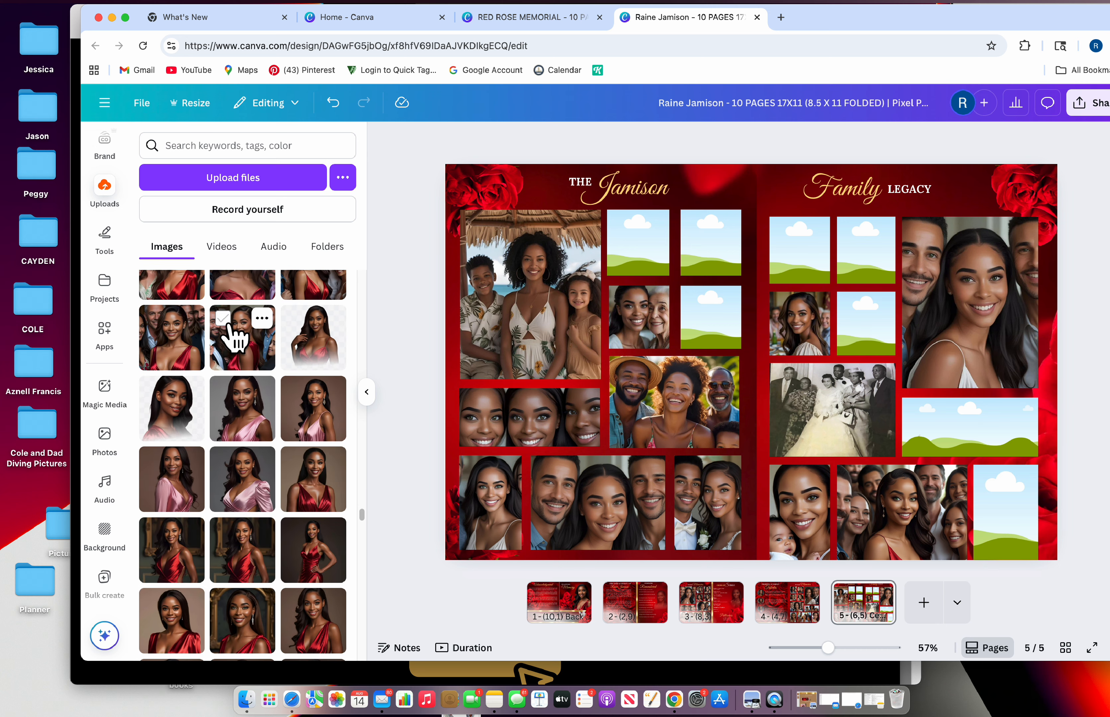
Place an uploaded group photo in the right page's landscape frame and reposition it inside
drag(235, 328, 624, 276)
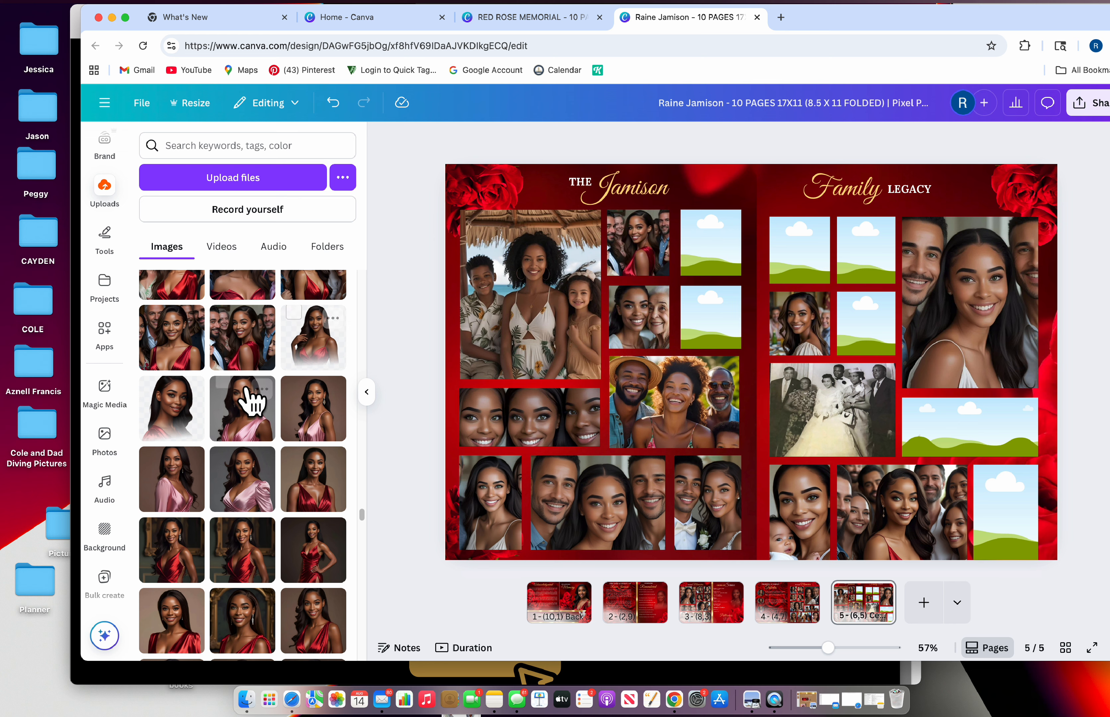
scroll(248, 397, up, 2)
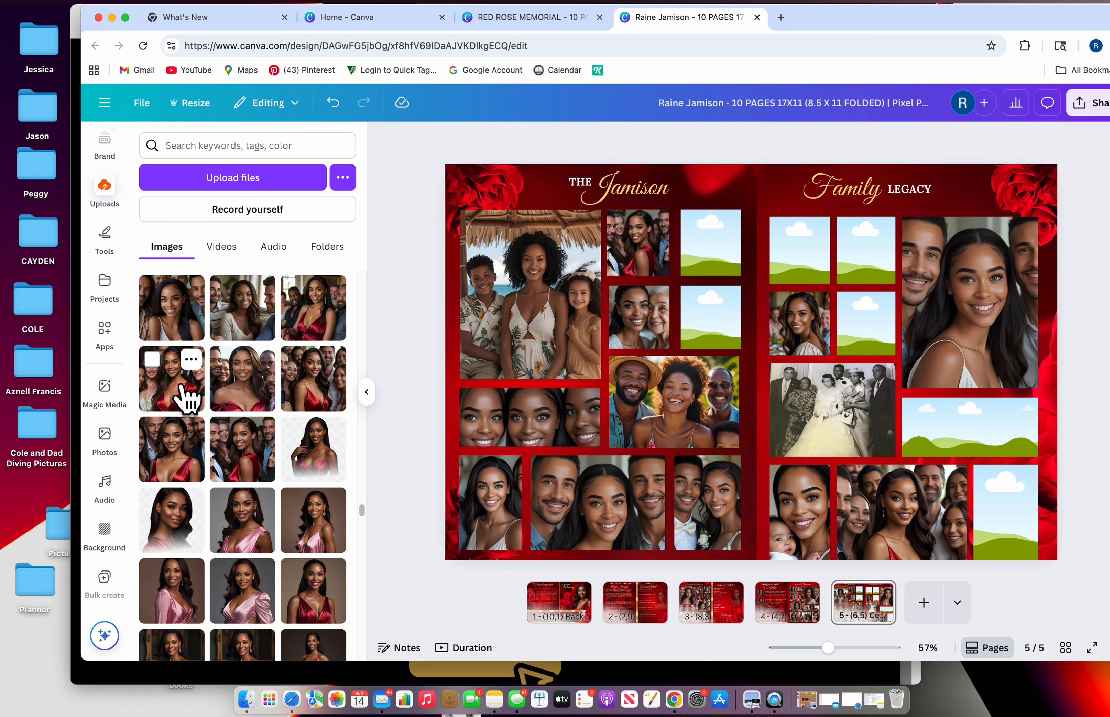
drag(184, 390, 970, 422)
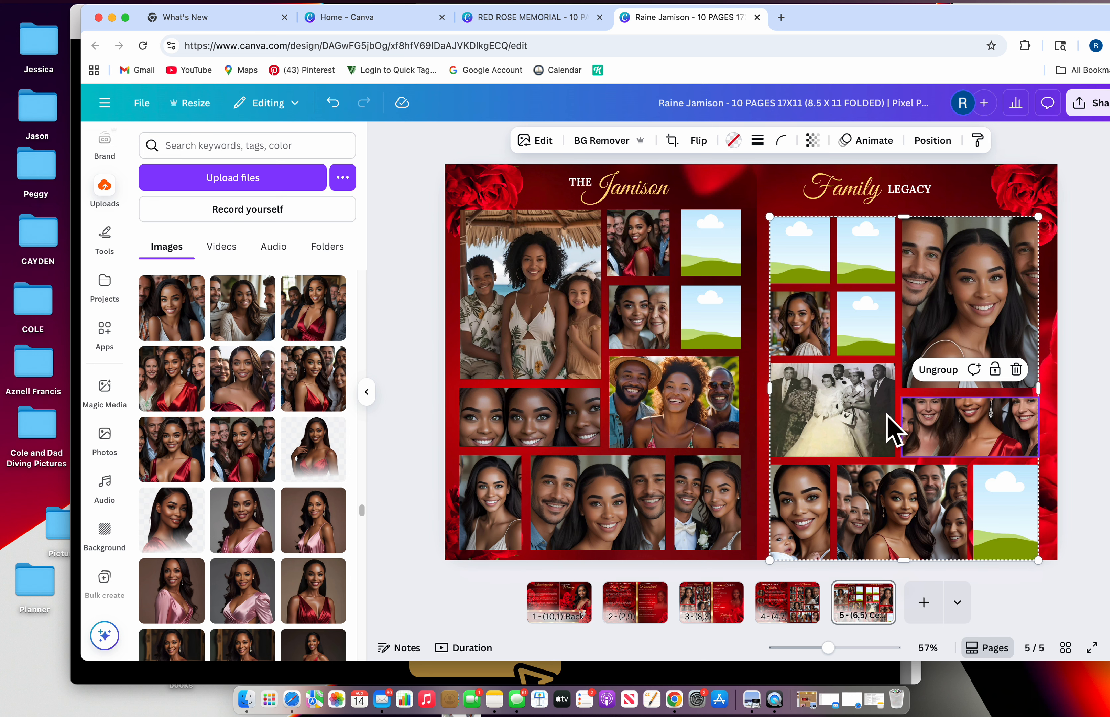
click(673, 140)
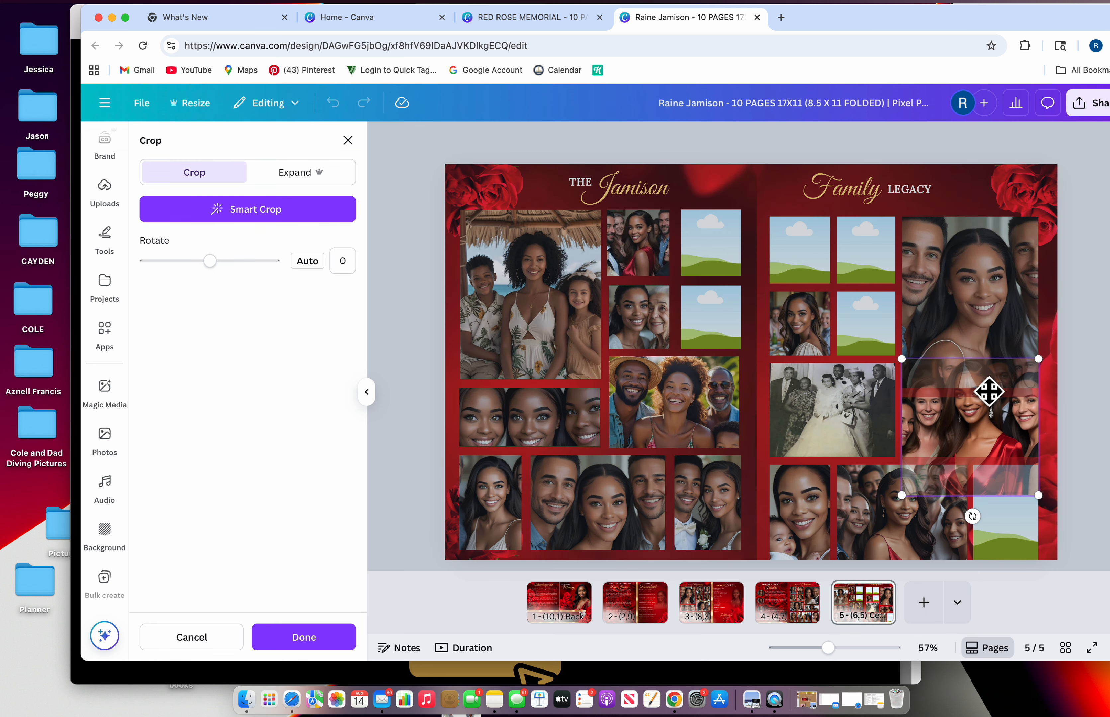
drag(996, 413, 1002, 455)
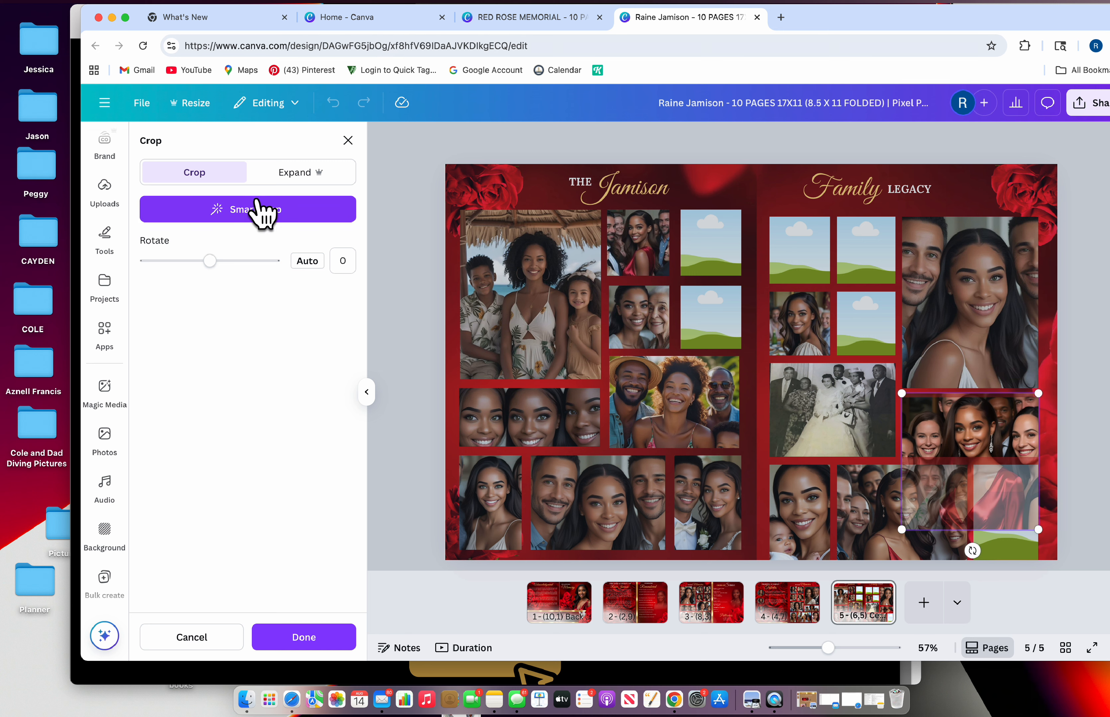
click(348, 141)
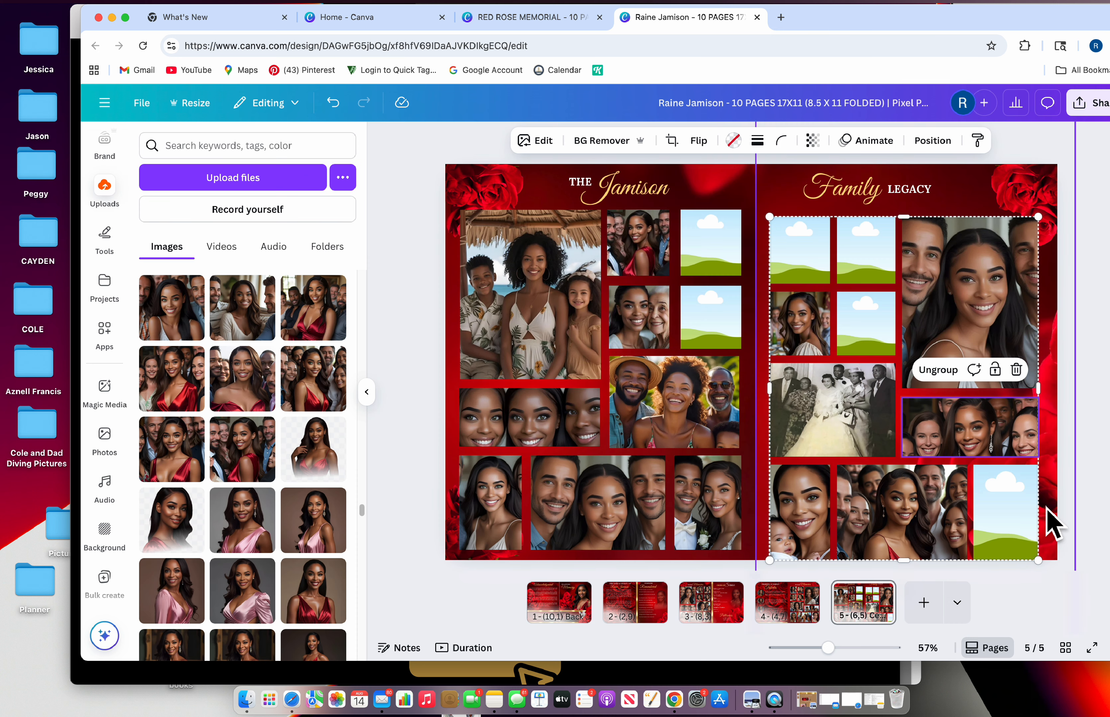
click(1044, 509)
Fill the left page's top-right frame with a photo and adjust its crop
scroll(242, 443, up, 5)
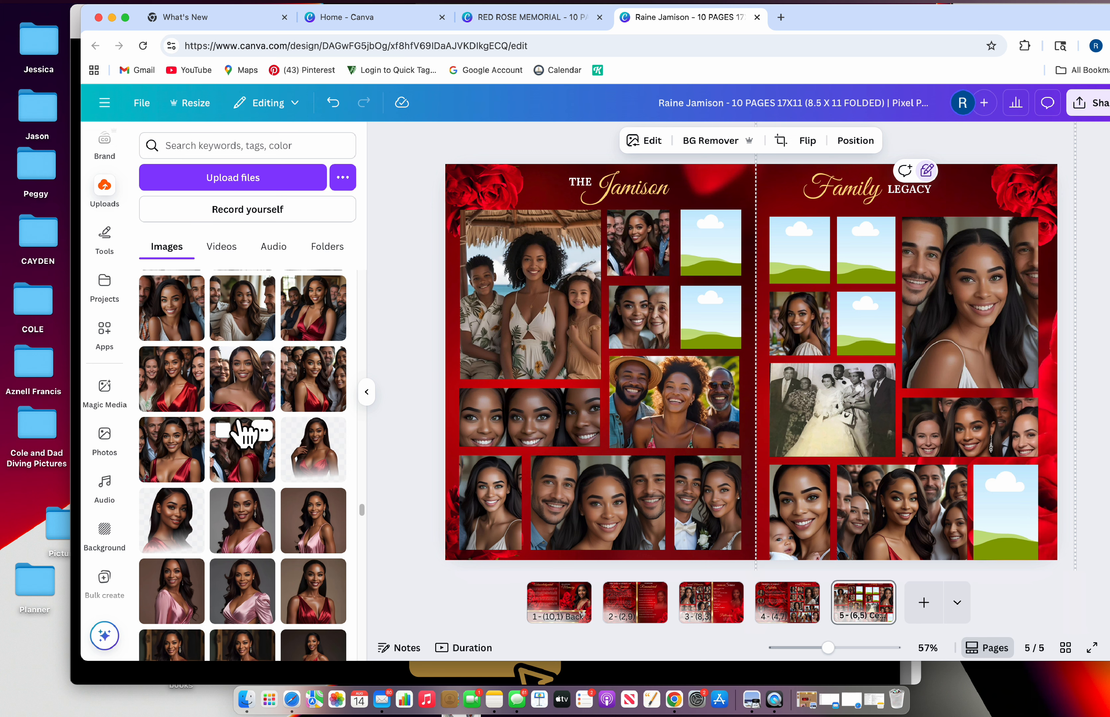
scroll(193, 401, up, 3)
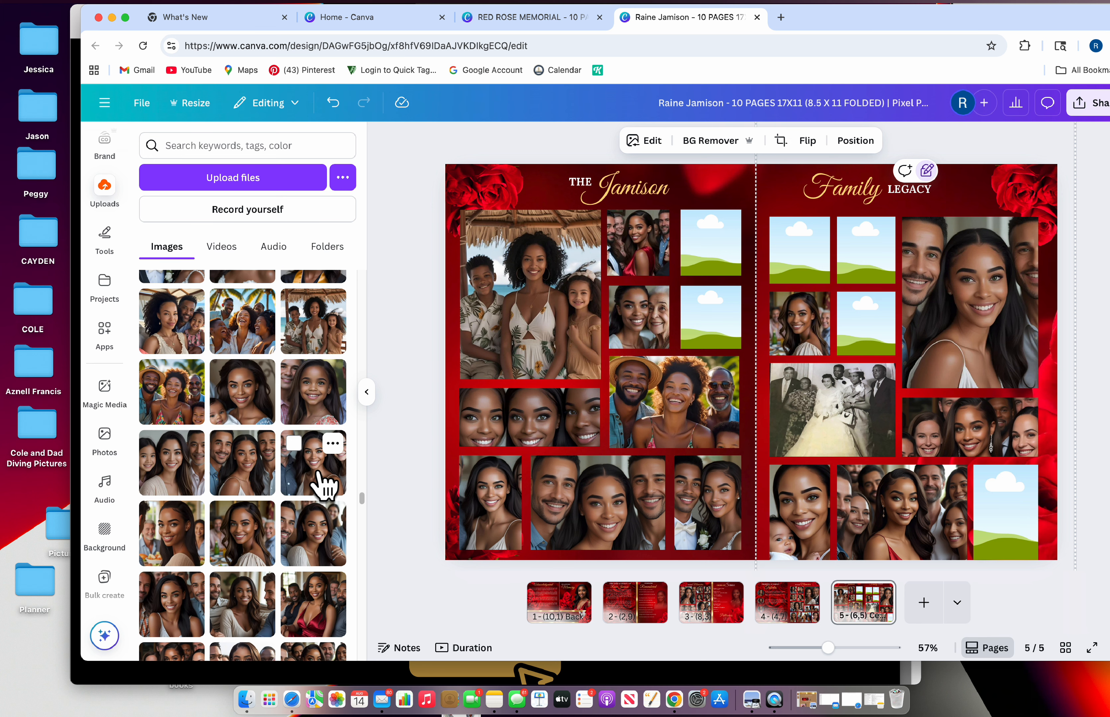
drag(324, 478, 713, 268)
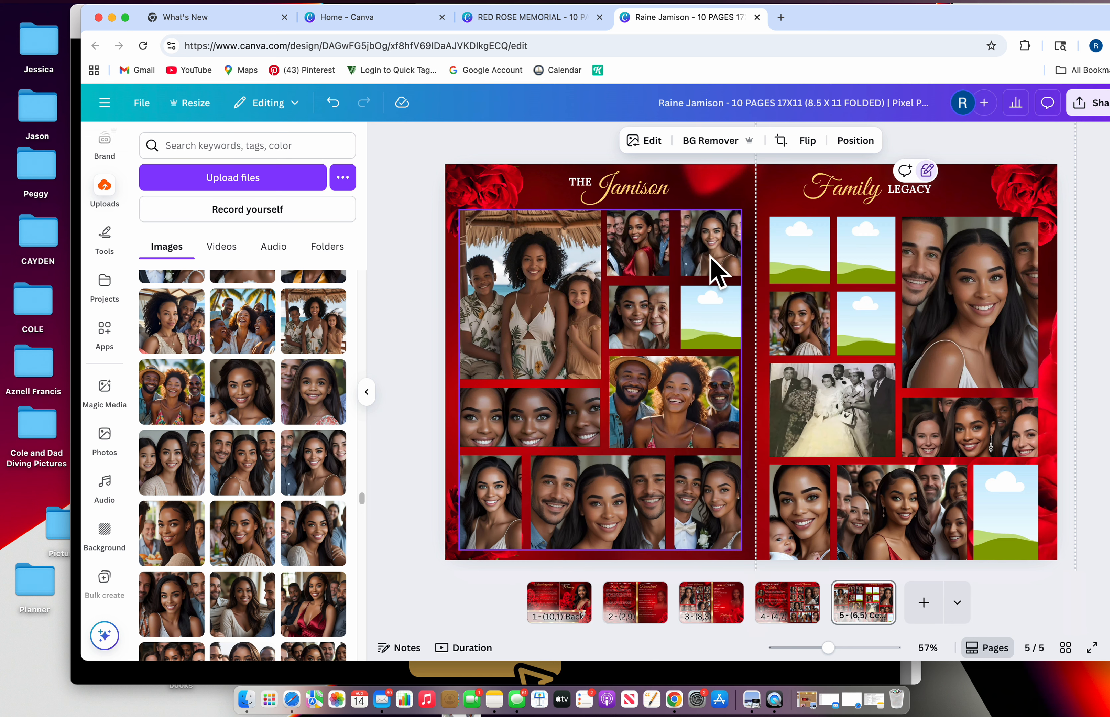
click(671, 140)
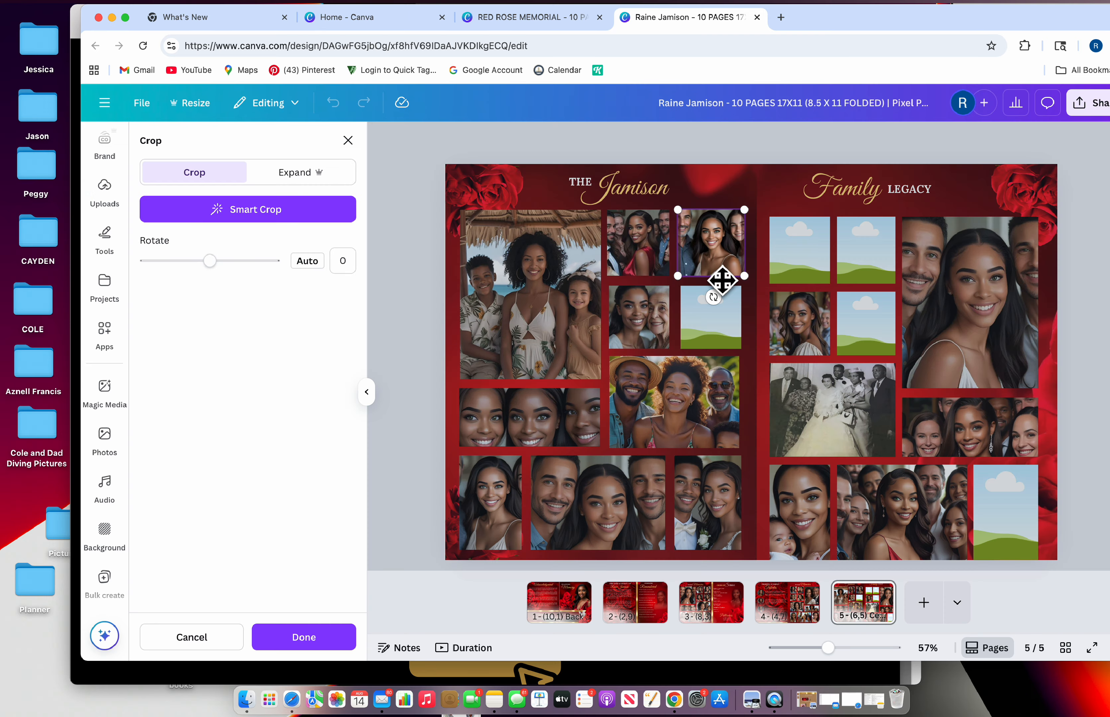
drag(722, 278, 738, 284)
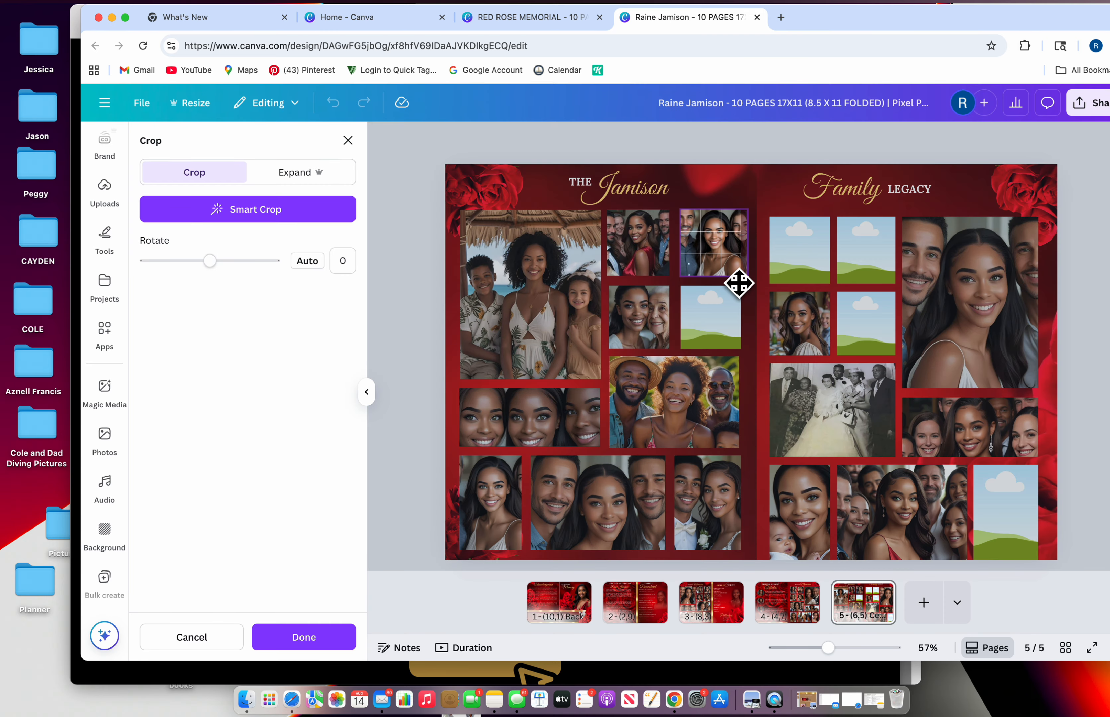
click(348, 141)
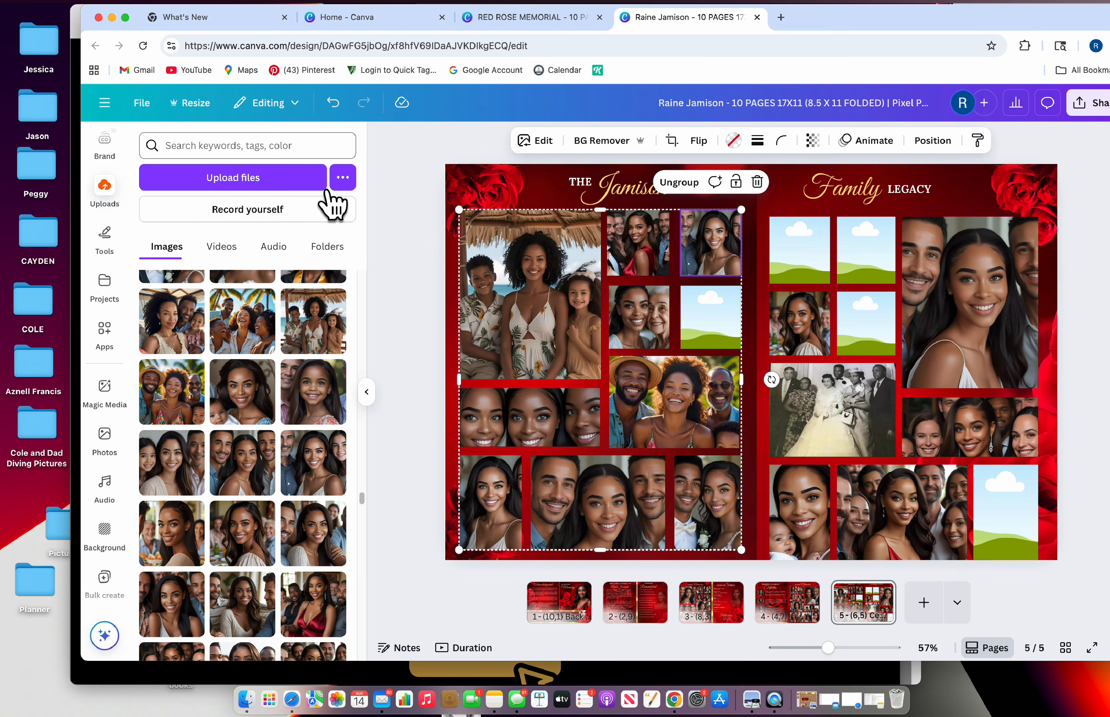
Fill the right page's top-left, top-middle (parrot) and last placeholder frames, then check the crop
scroll(254, 368, up, 3)
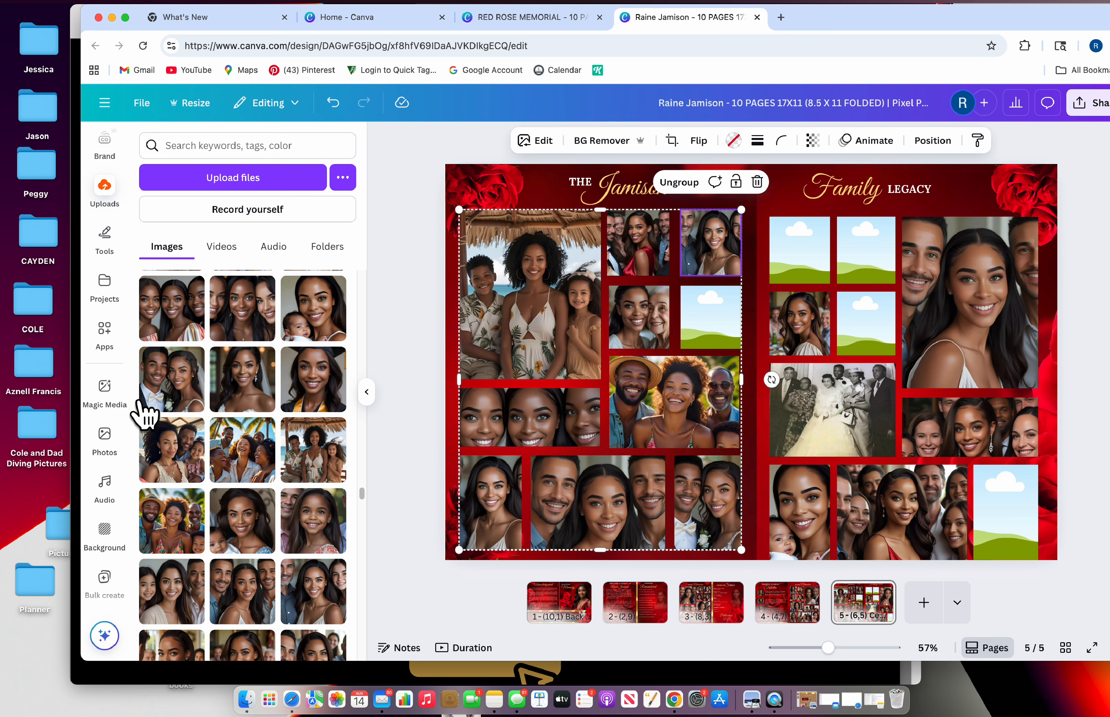
scroll(145, 413, up, 3)
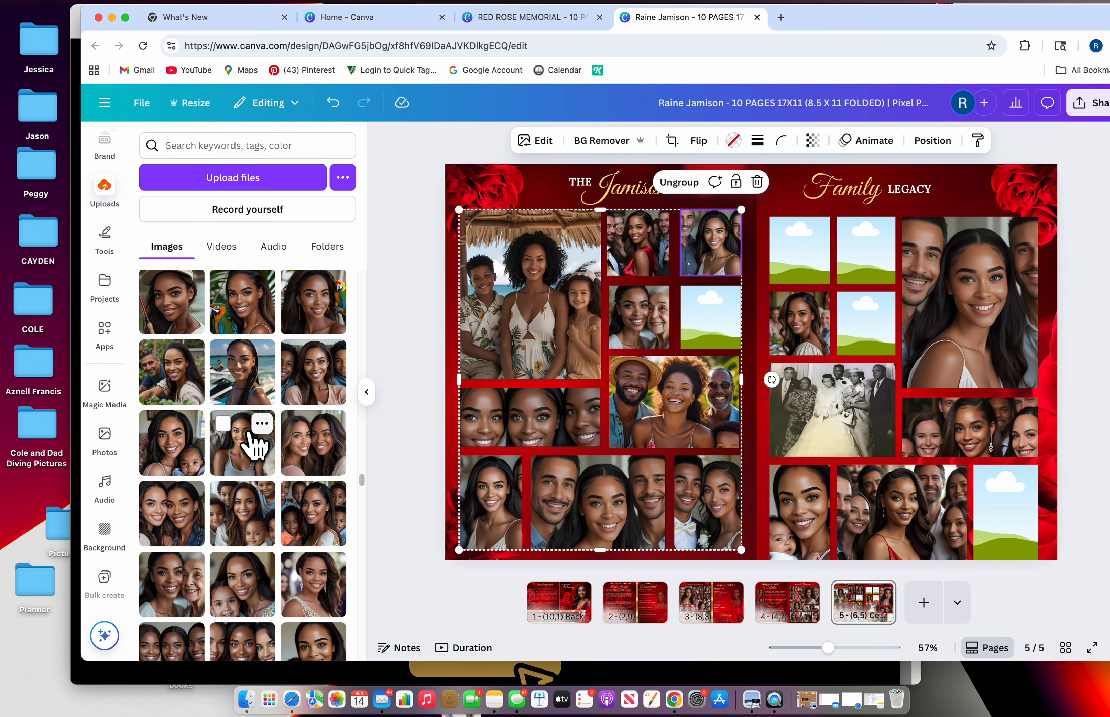
drag(160, 525, 705, 315)
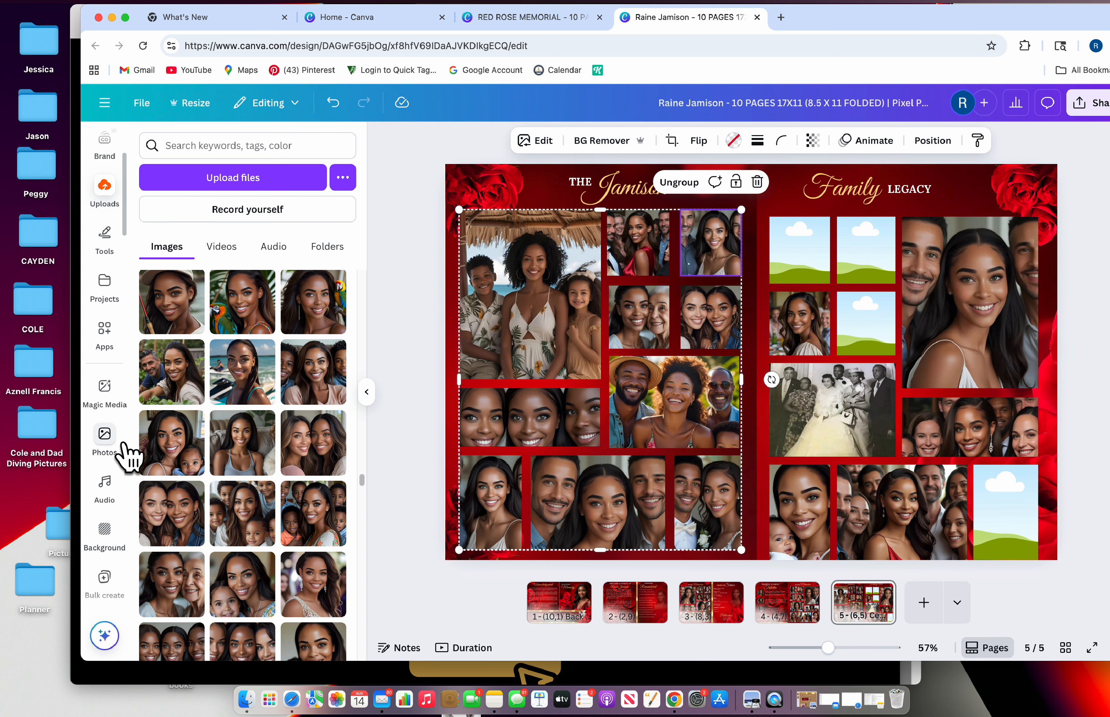
drag(175, 326, 809, 264)
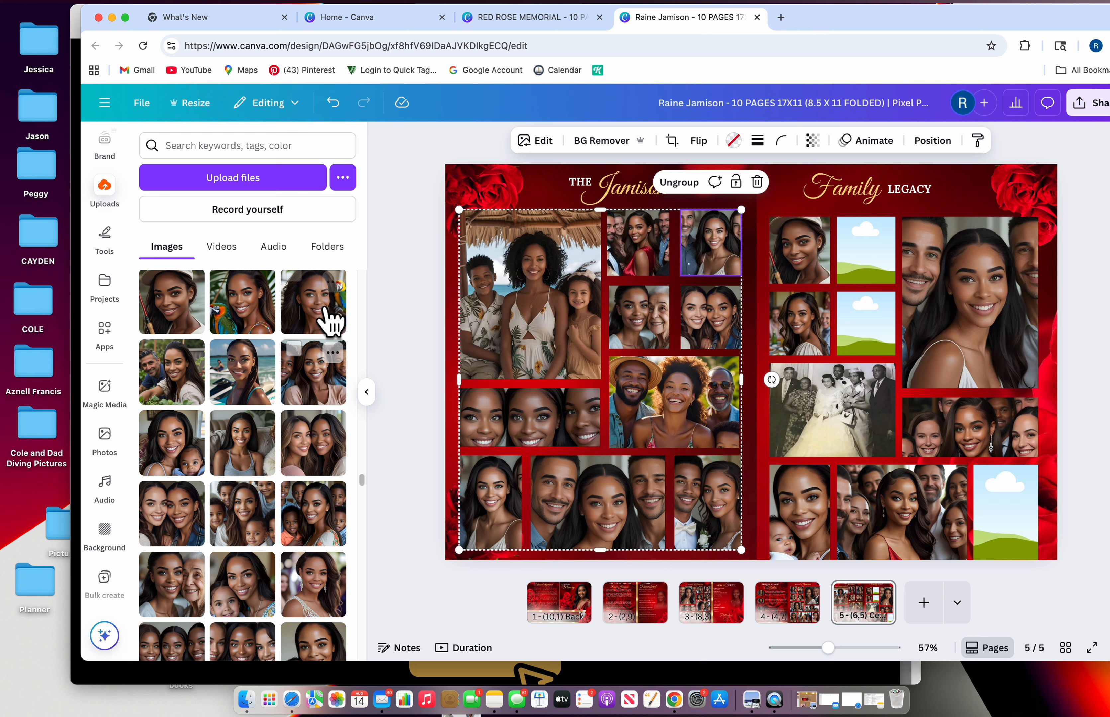
drag(330, 322, 889, 287)
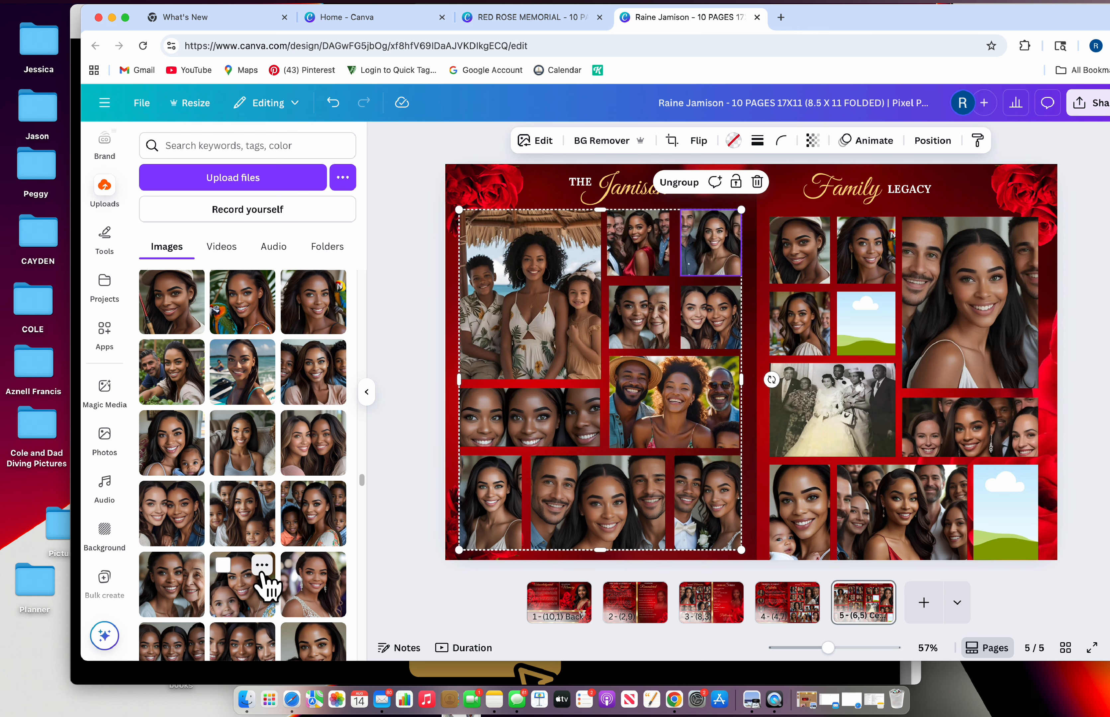
drag(261, 582, 1017, 546)
scroll(275, 585, down, 4)
click(1018, 545)
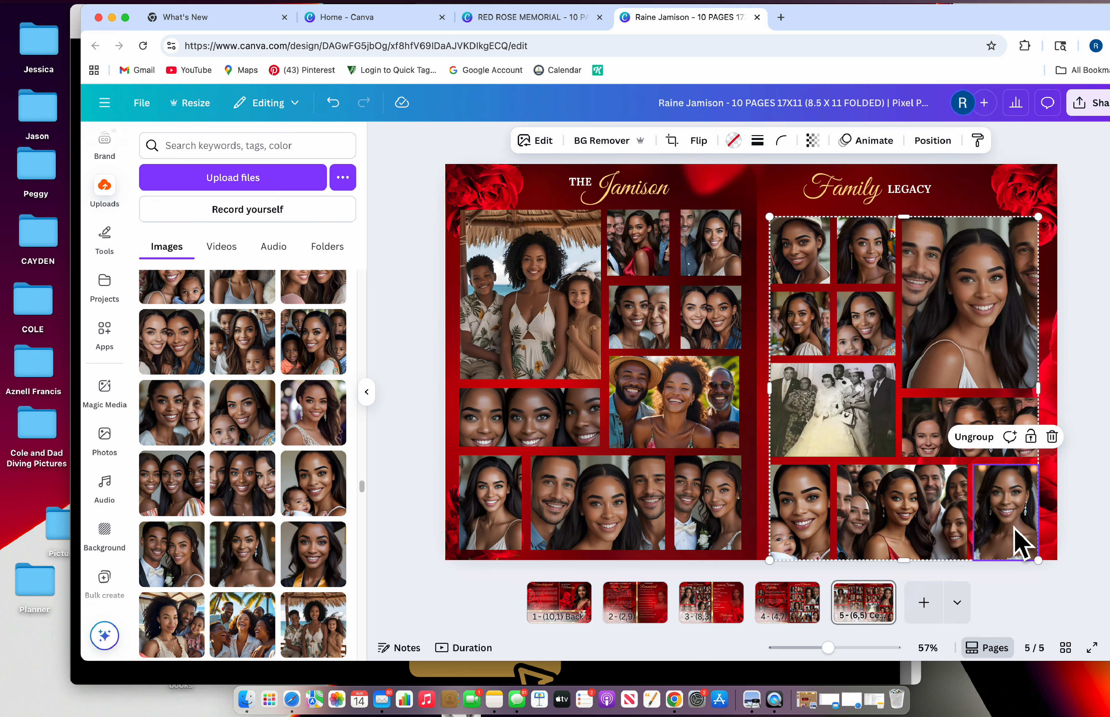
click(671, 140)
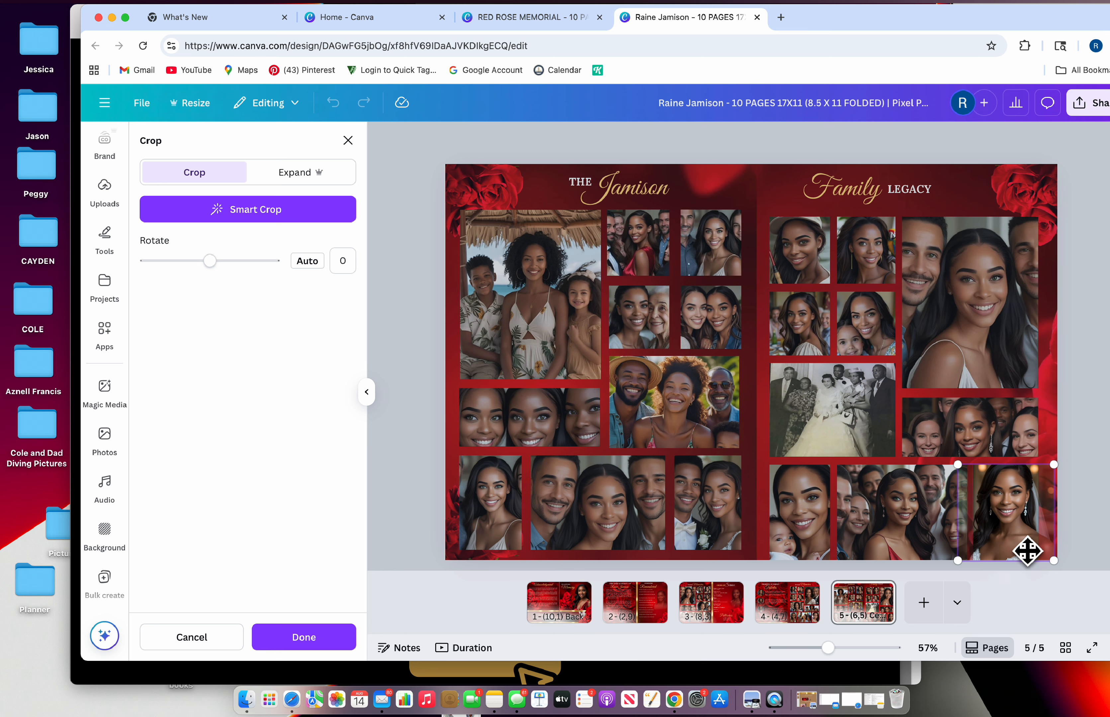
click(348, 140)
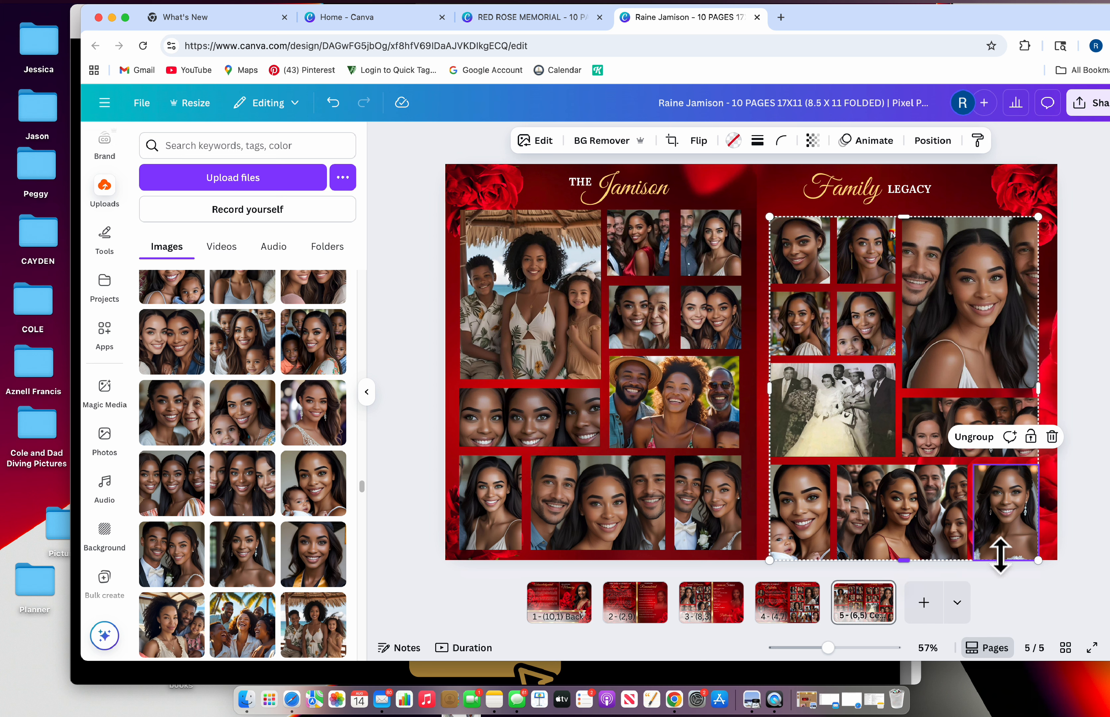
Review pages 1–3 and shift page 3's Order of Service list slightly right
click(548, 616)
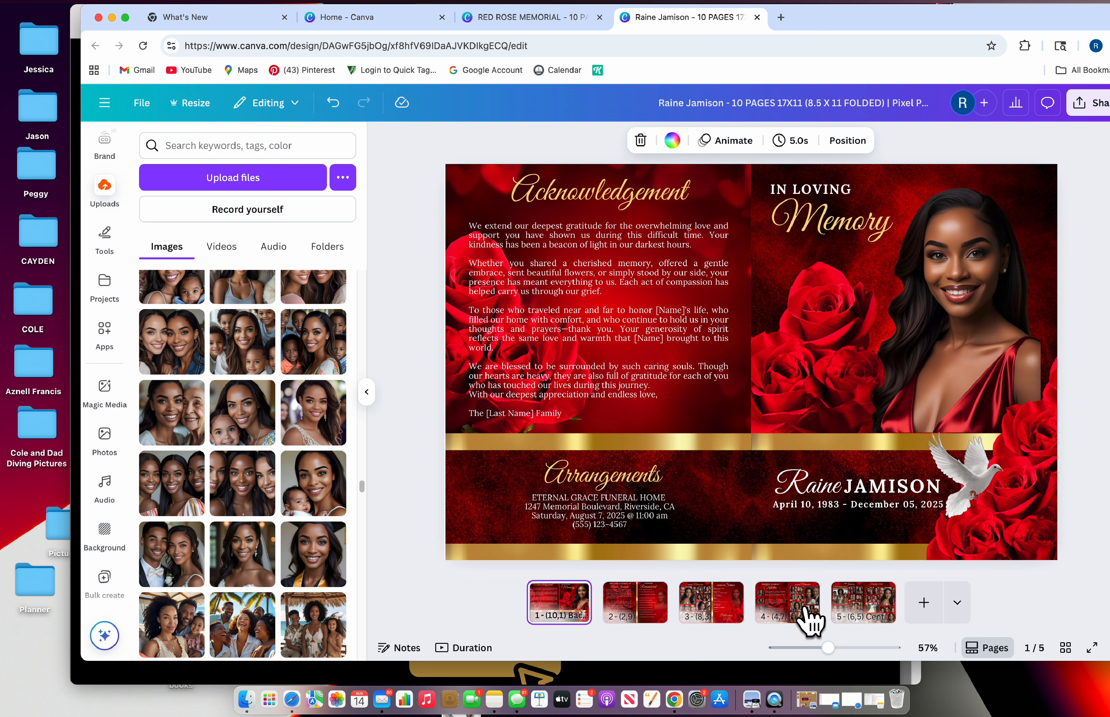
click(636, 617)
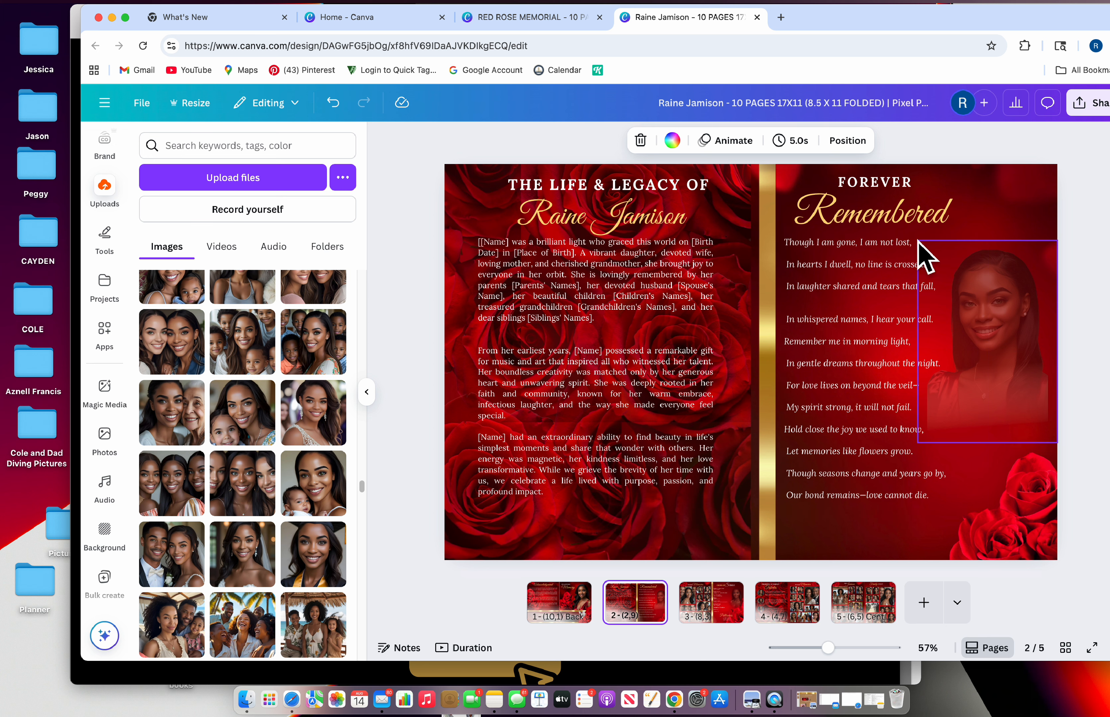
click(728, 616)
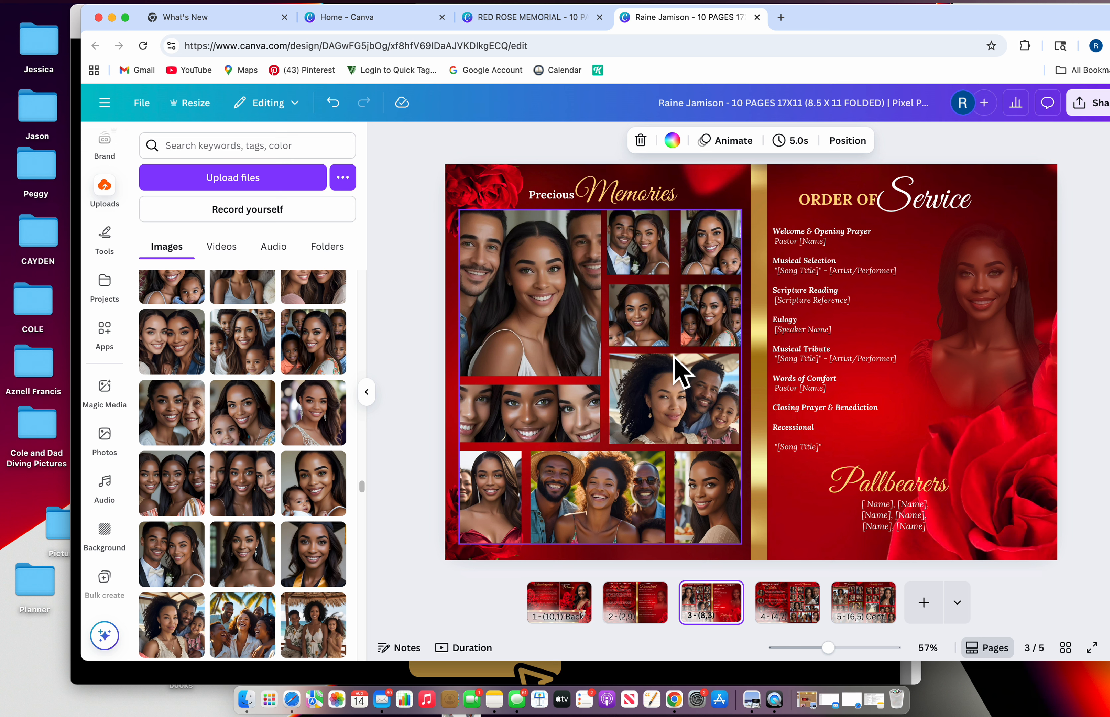
click(653, 199)
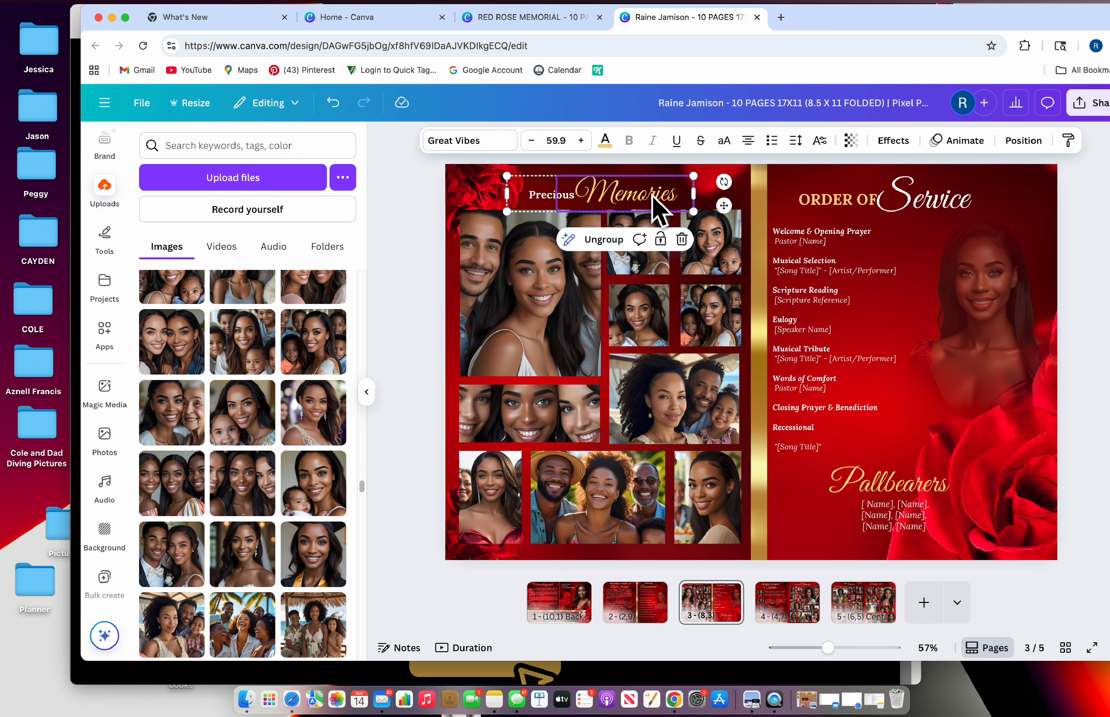
double_click(652, 195)
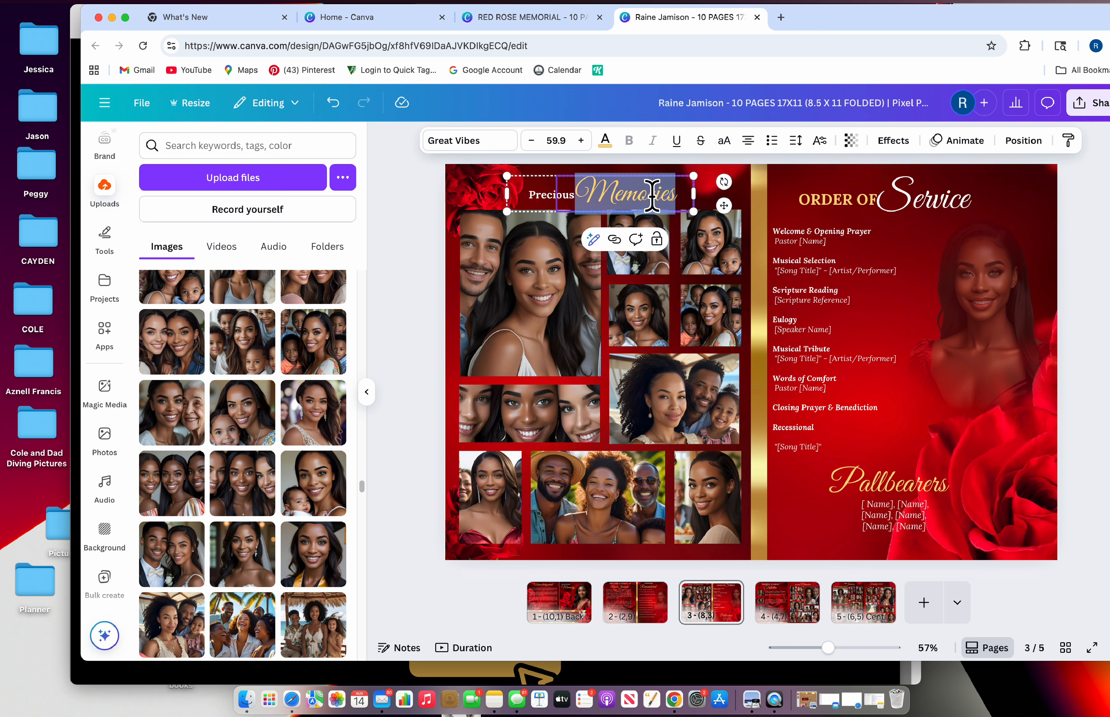
key(Left)
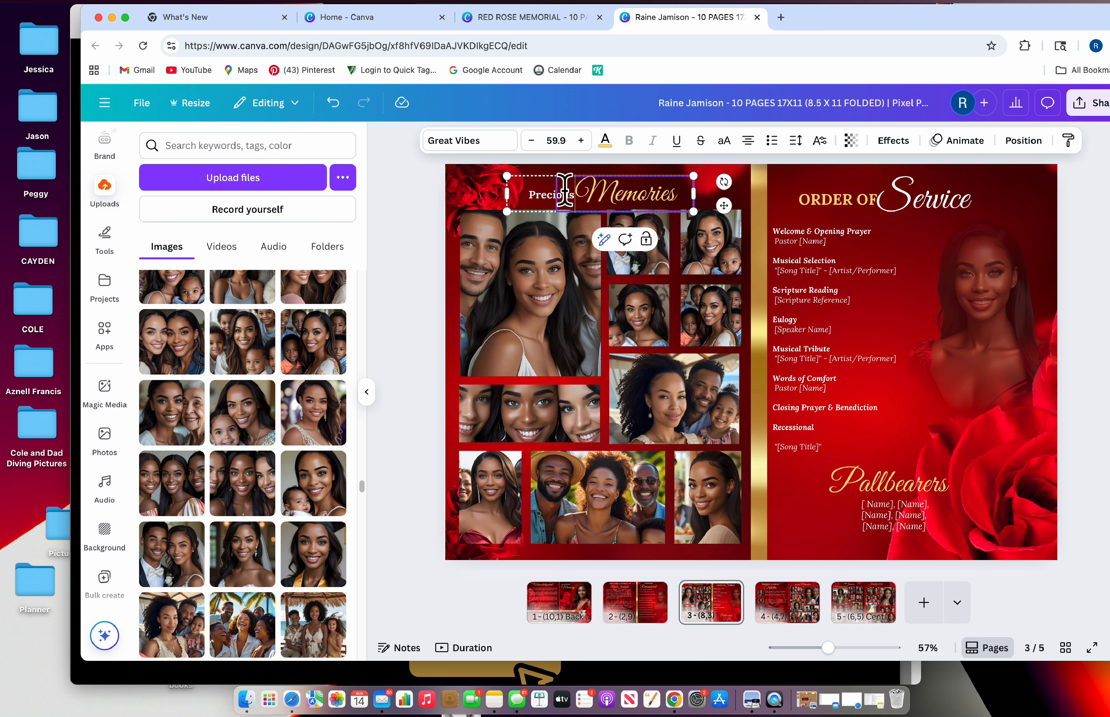
click(859, 333)
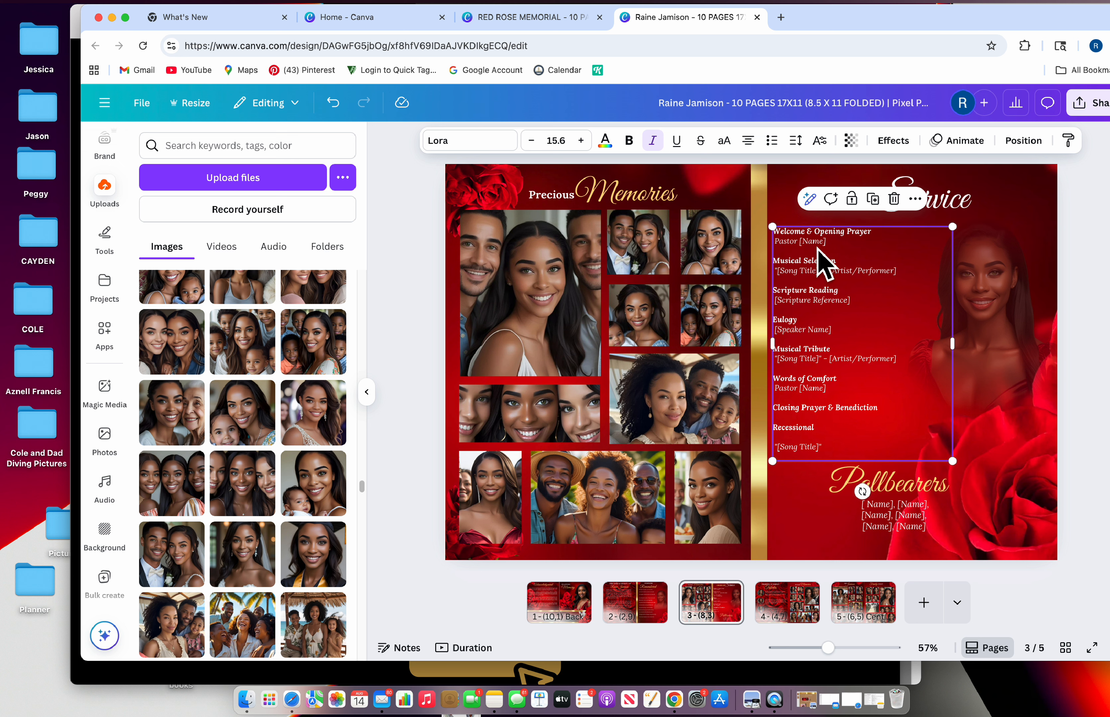
drag(823, 281, 846, 285)
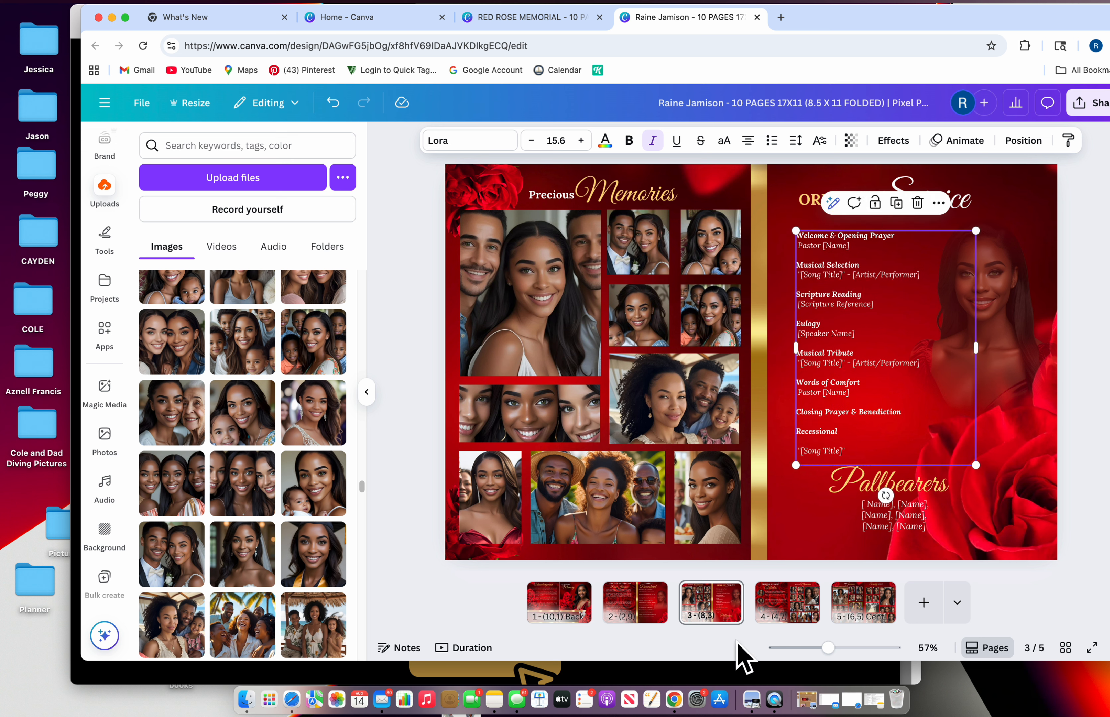
Check the tribute paragraphs on page 4, then return to page 5
click(780, 605)
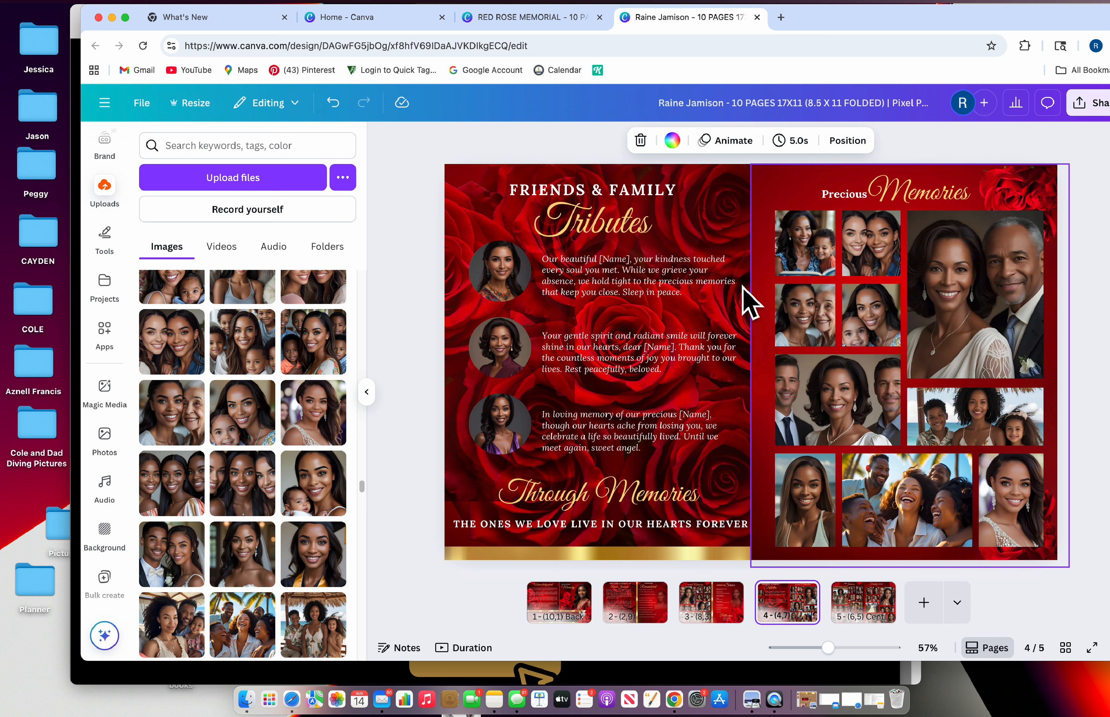
click(681, 274)
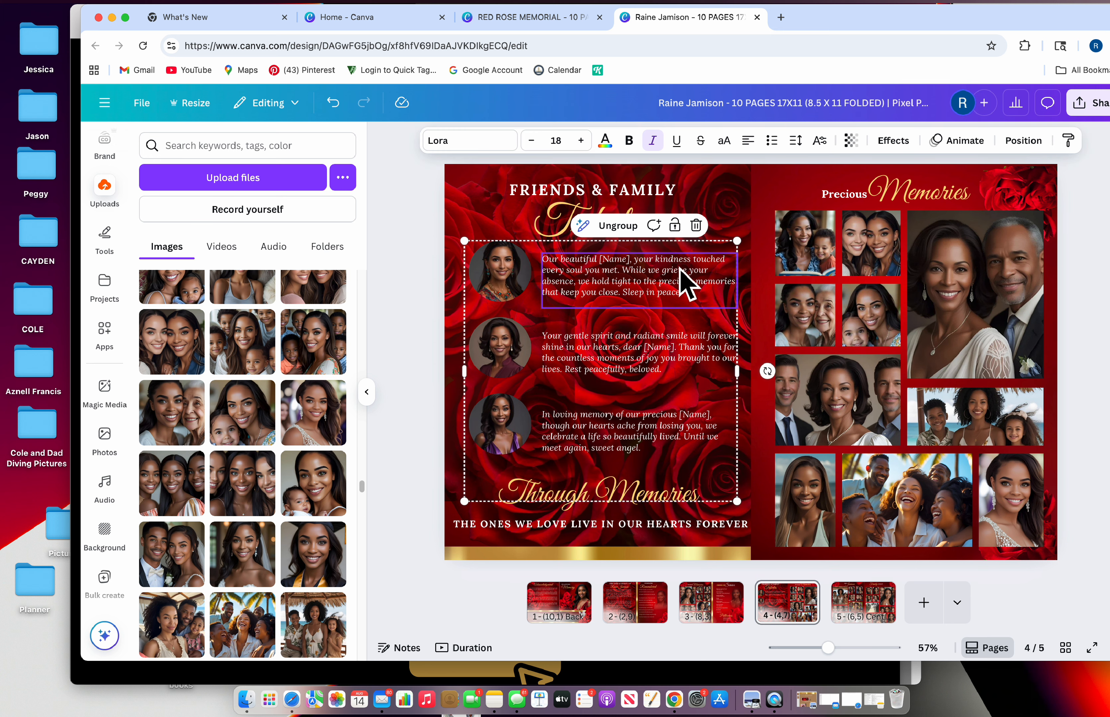
click(653, 347)
click(642, 441)
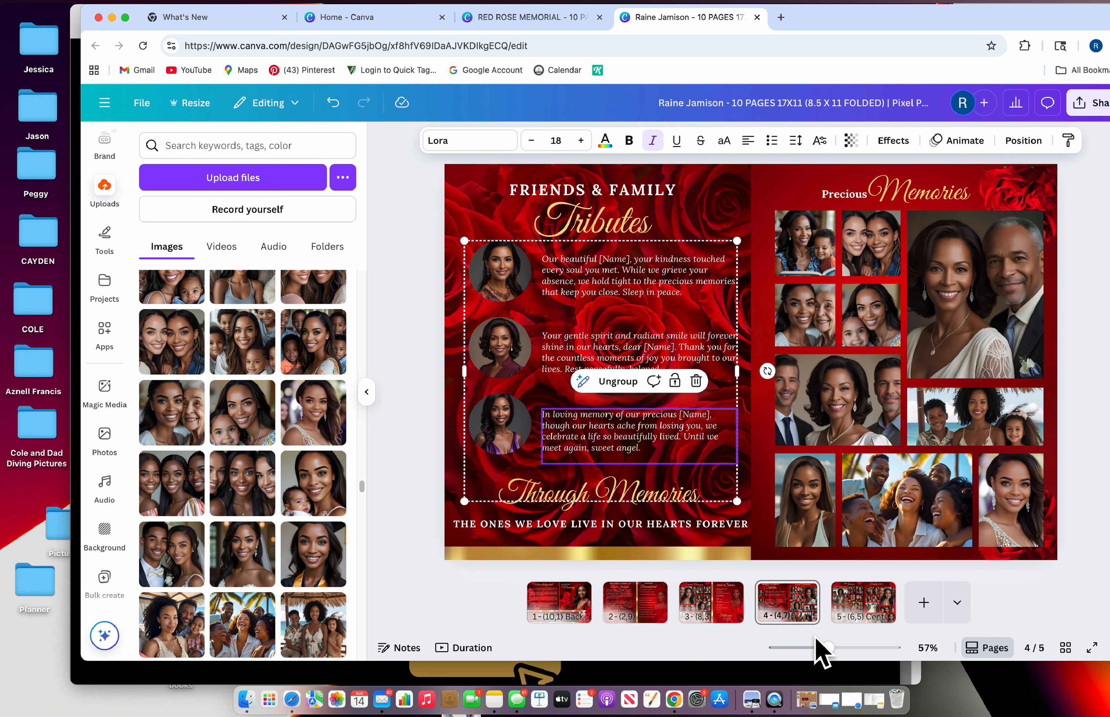
click(862, 609)
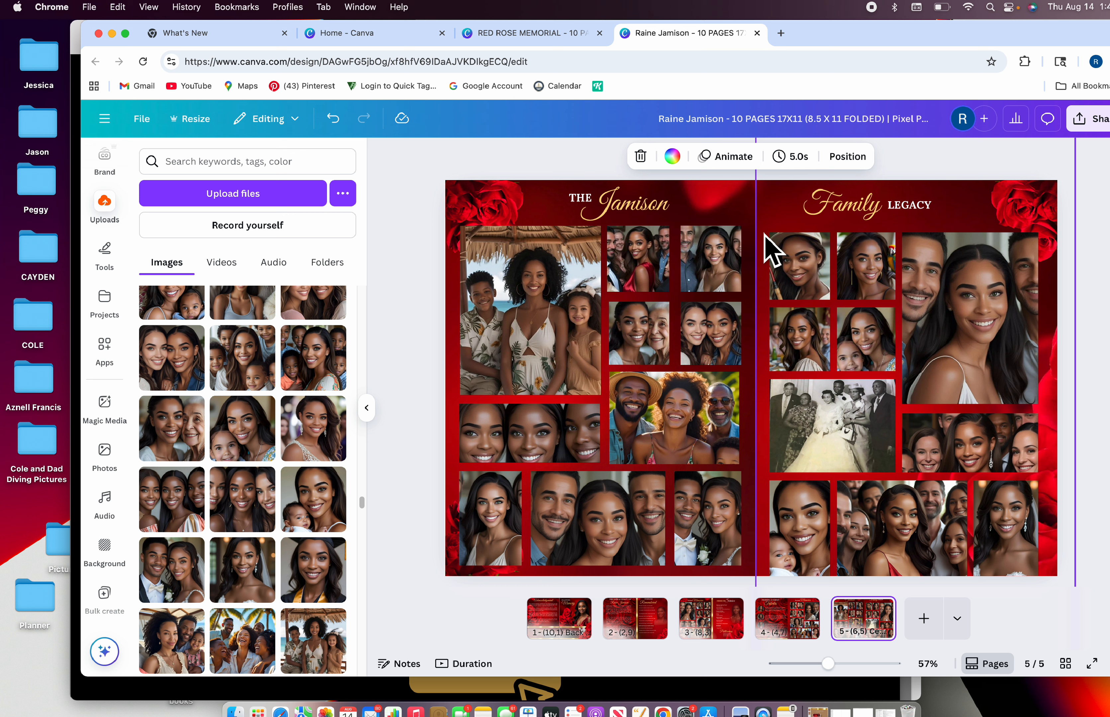
Hide the side panel and show page 1, the Acknowledgement and In Loving Memory spread
click(367, 409)
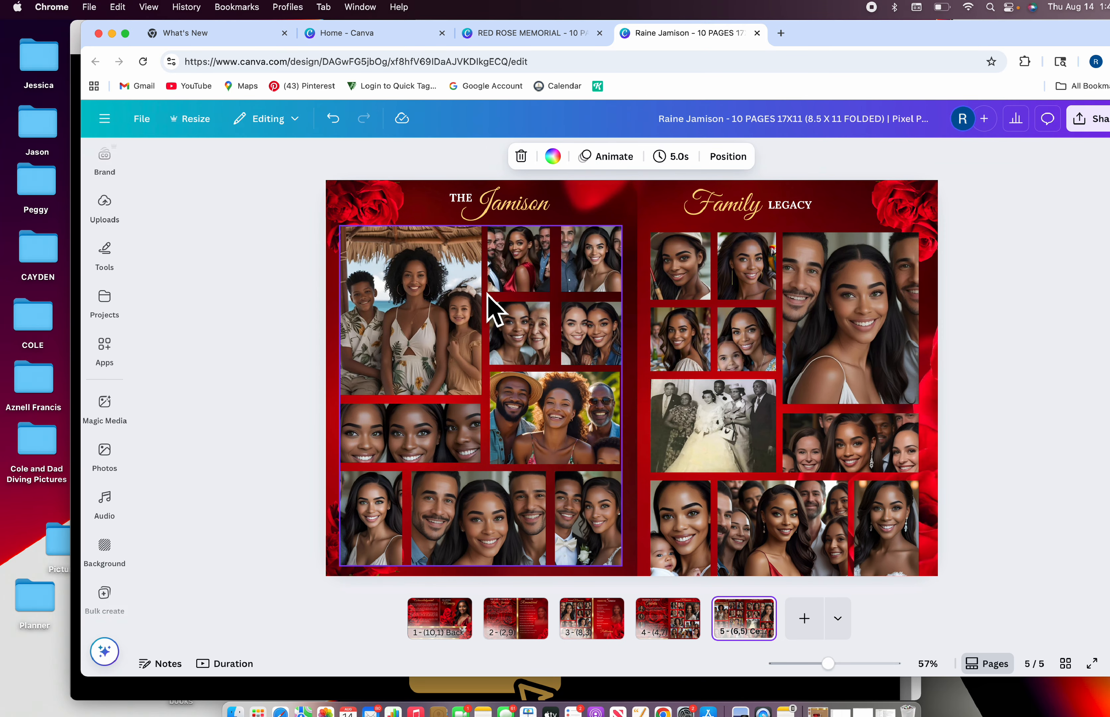
click(453, 631)
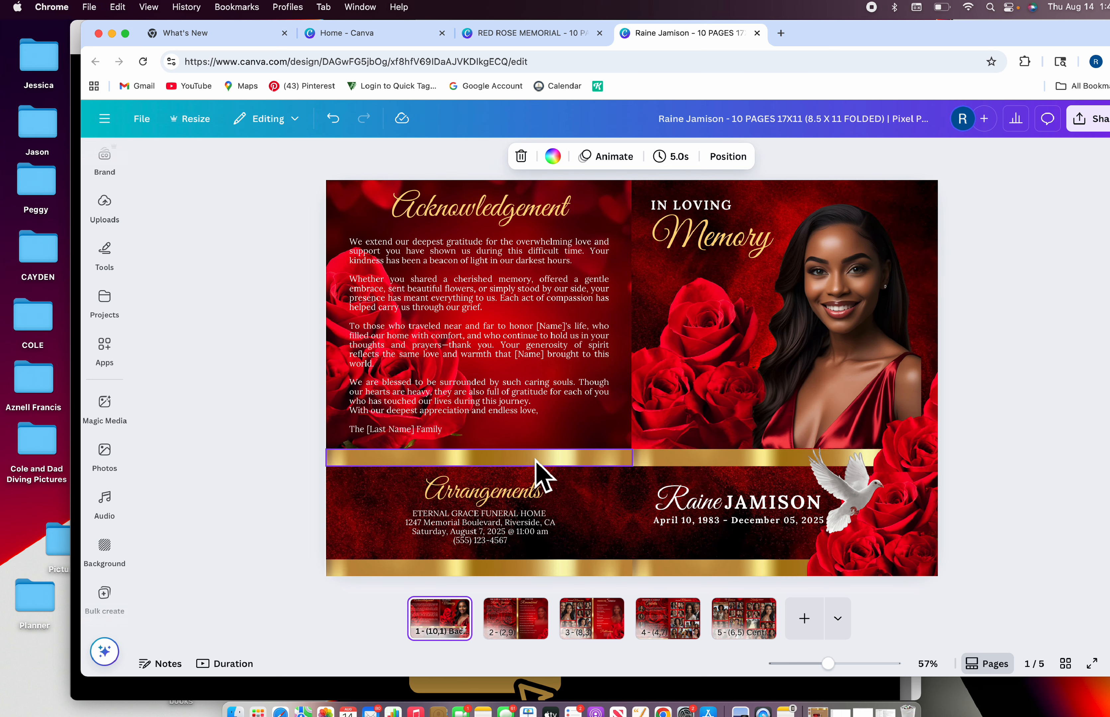